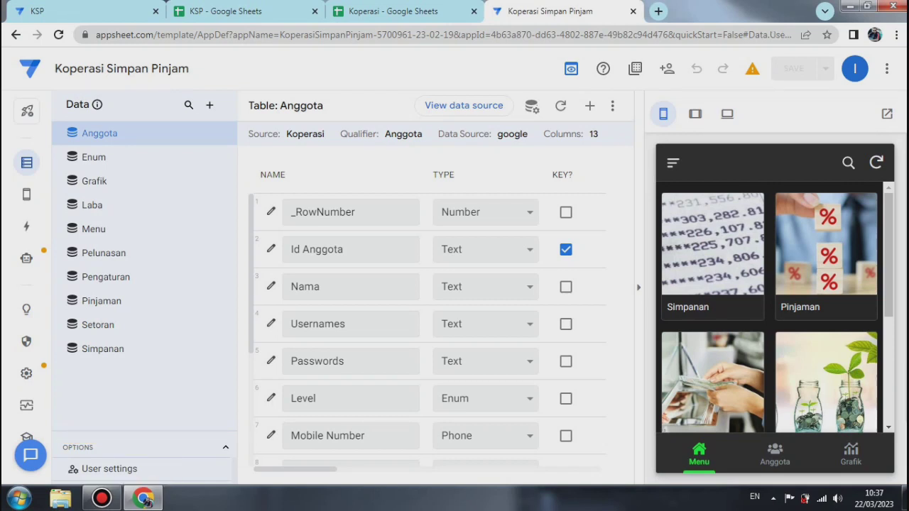
Open the User settings table under Options in the Data panel.
click(109, 470)
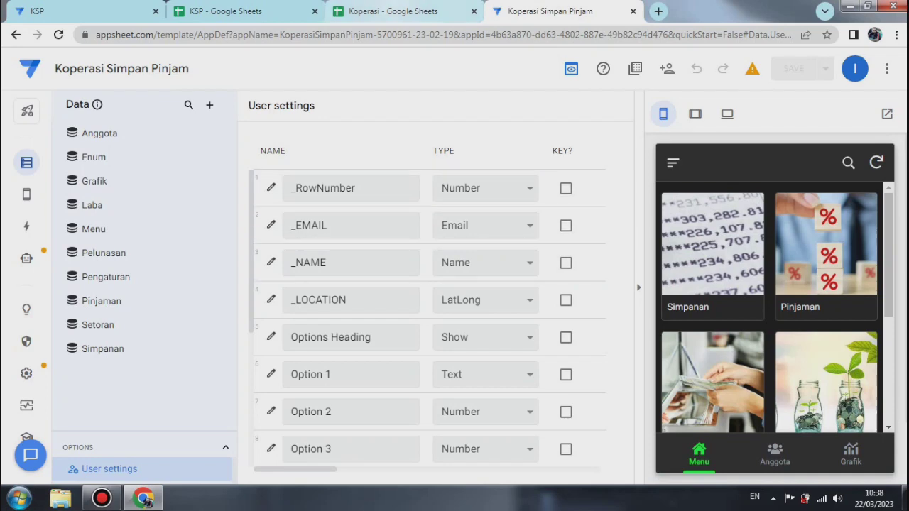
click(394, 11)
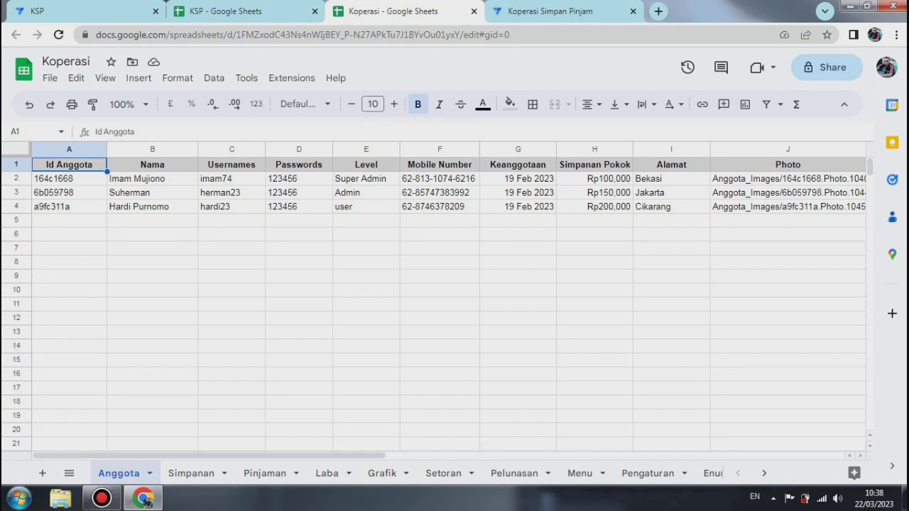
click(231, 165)
click(232, 150)
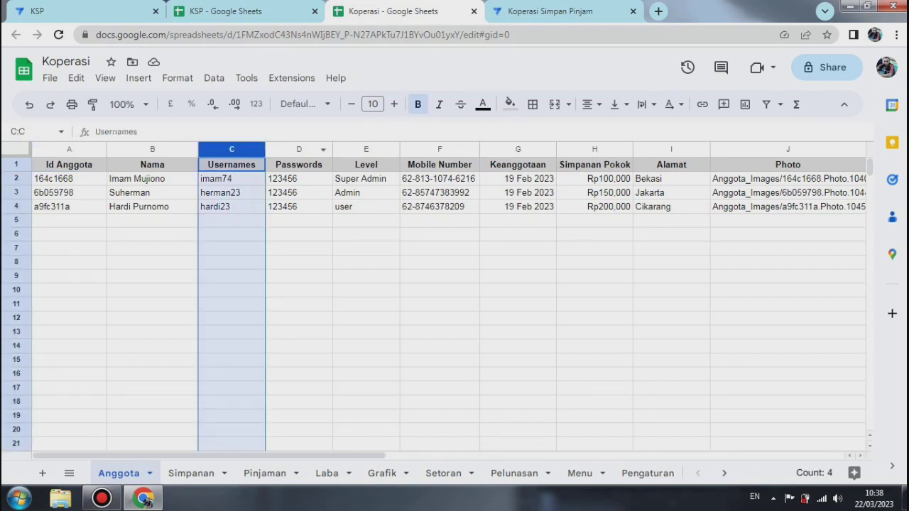
click(299, 150)
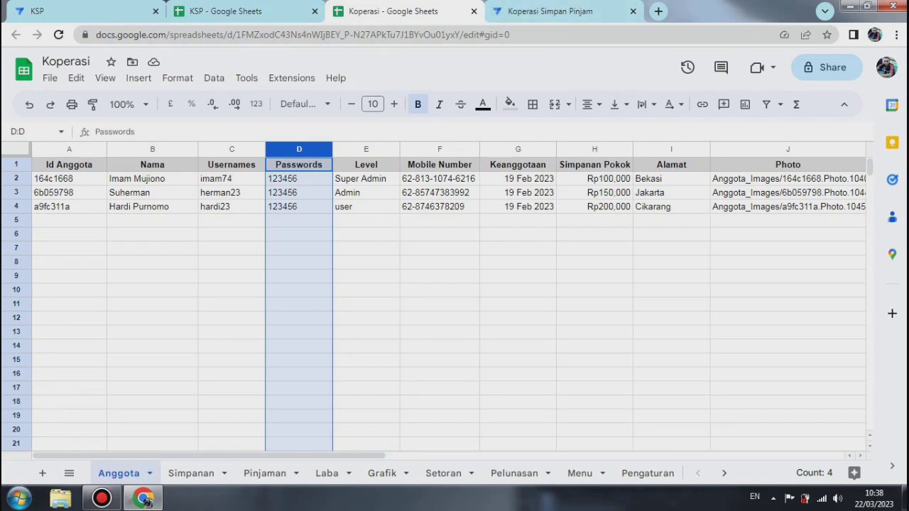
click(551, 11)
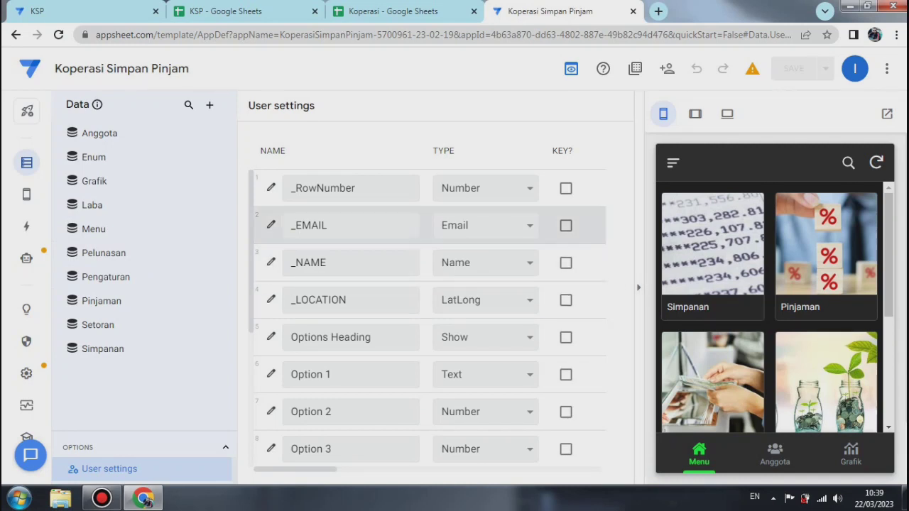
scroll(430, 318, down, 1)
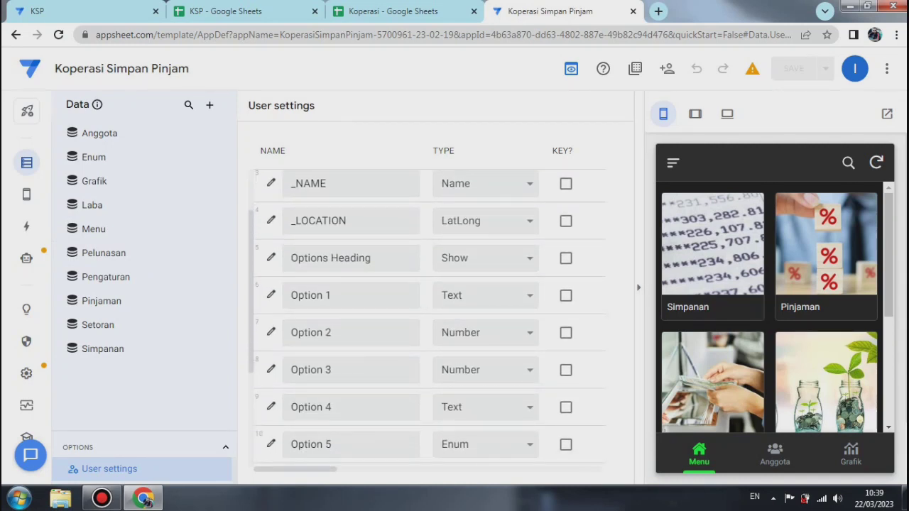
scroll(430, 318, up, 1)
scroll(350, 284, down, 1)
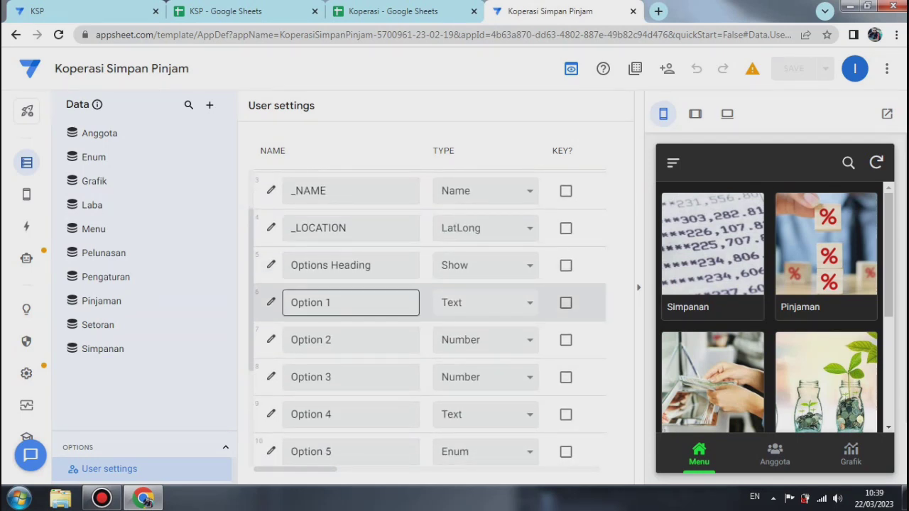
Rename the Option 1 and Option 2 columns to Username and Password.
click(344, 303)
key(ctrl+a)
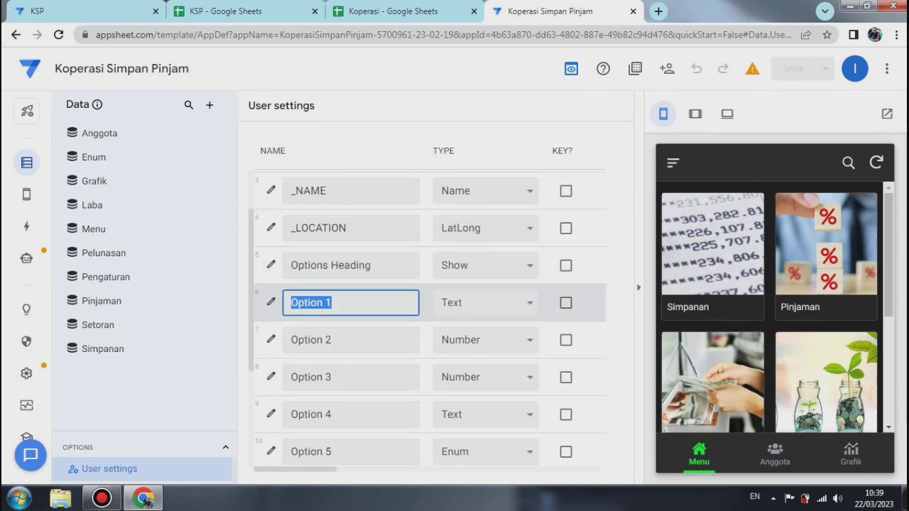
text(User)
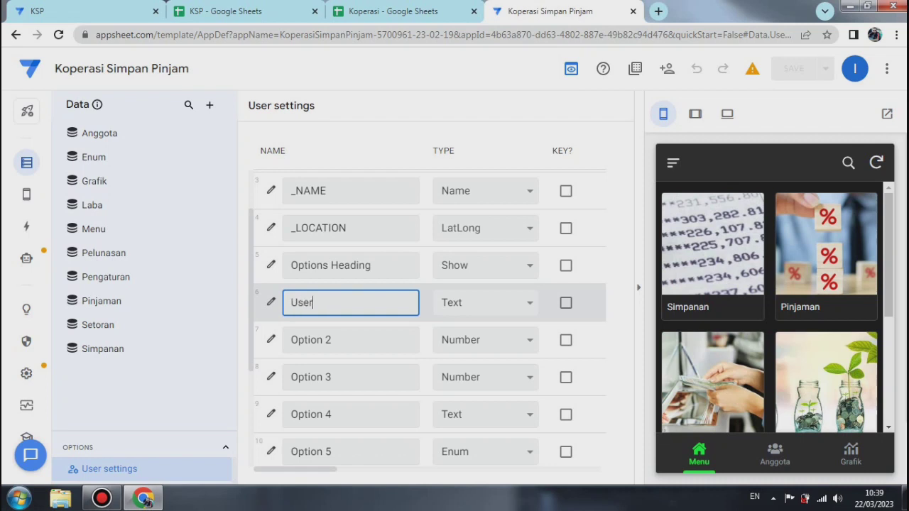
text(name)
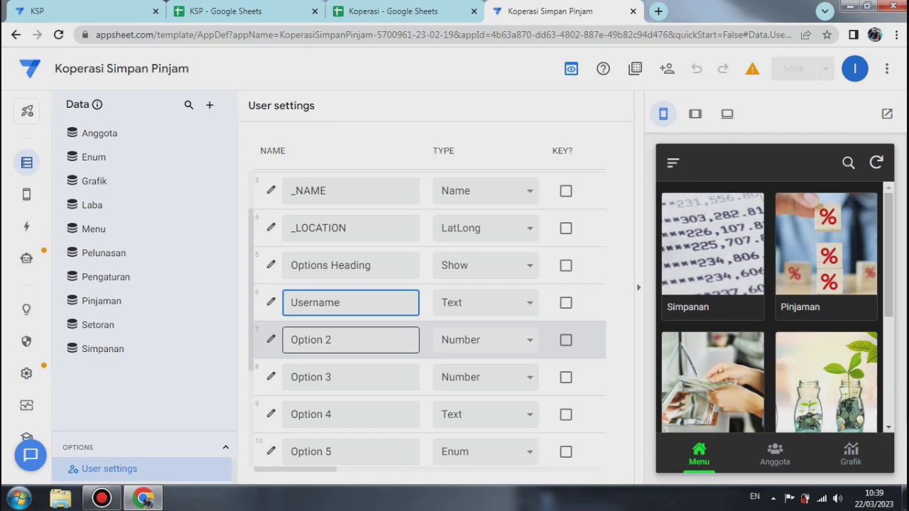
click(291, 340)
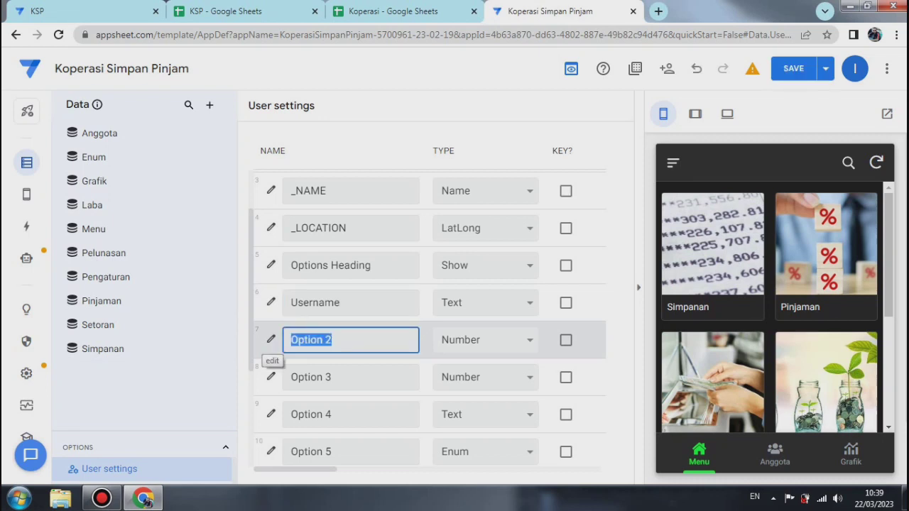
text(Password)
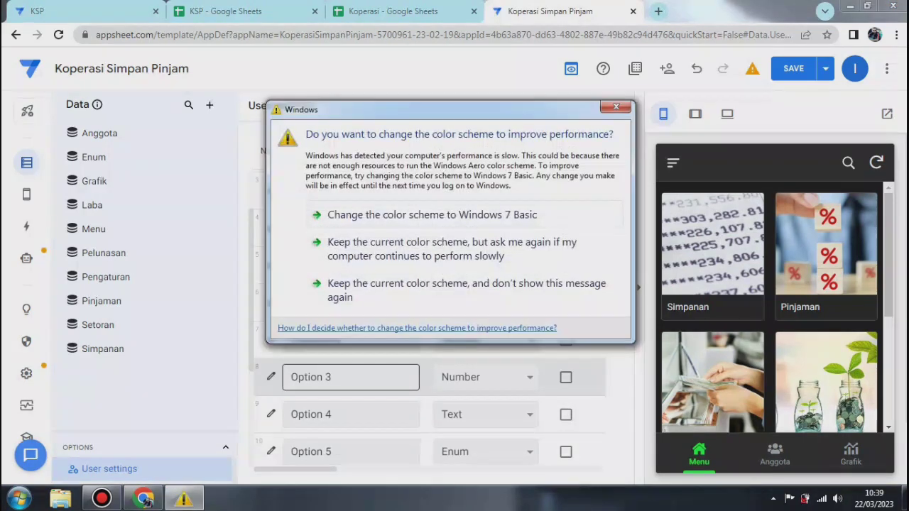
click(616, 107)
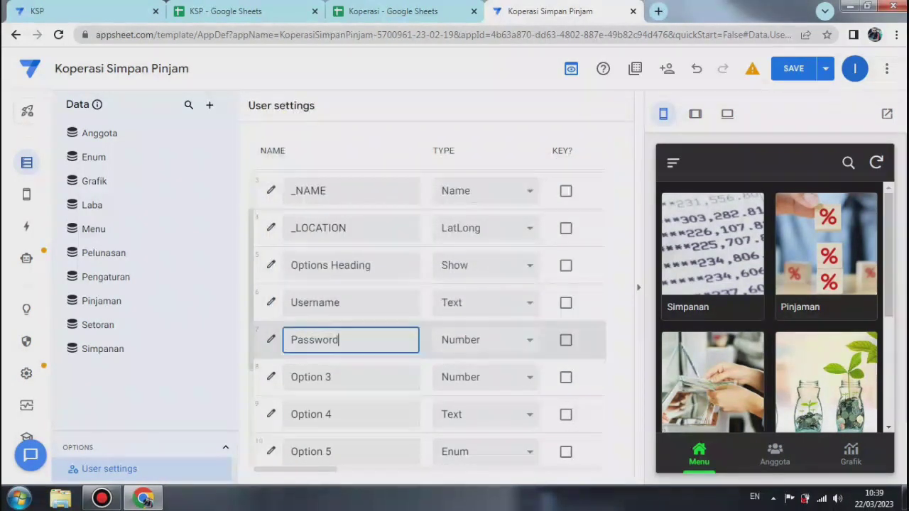
Rename Option 3 and Option 4 to Nama and Level, then Save & verify data.
key(Tab)
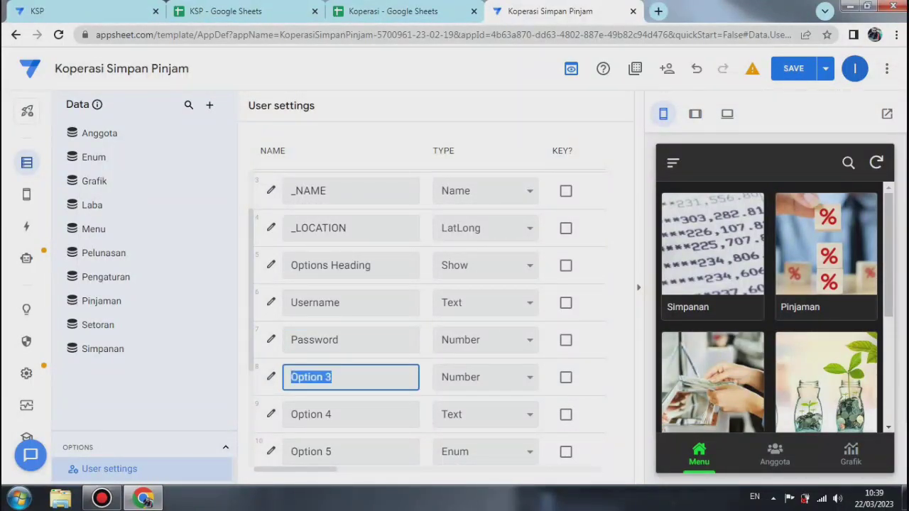
text(Id)
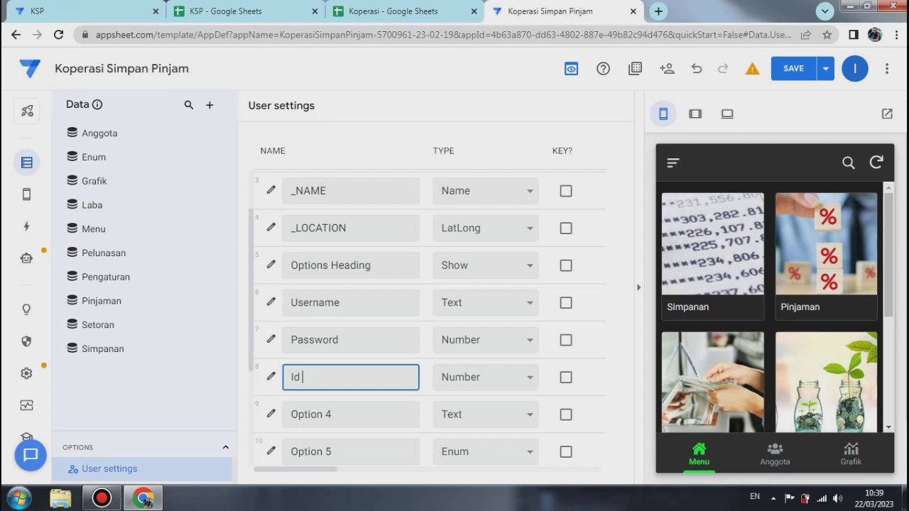
key(BackSpace)
key(BackSpace)
key(BackSpace)
text(Nama)
click(341, 415)
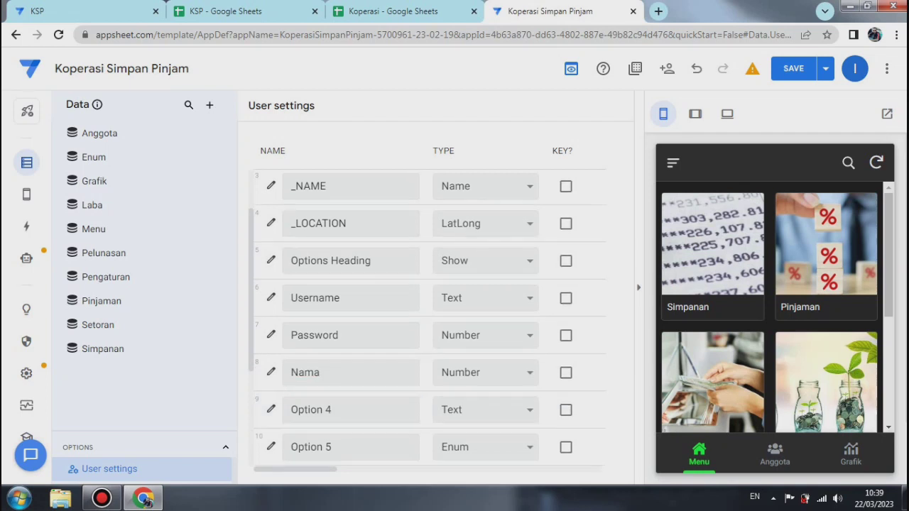
scroll(430, 319, down, 2)
key(ctrl+a)
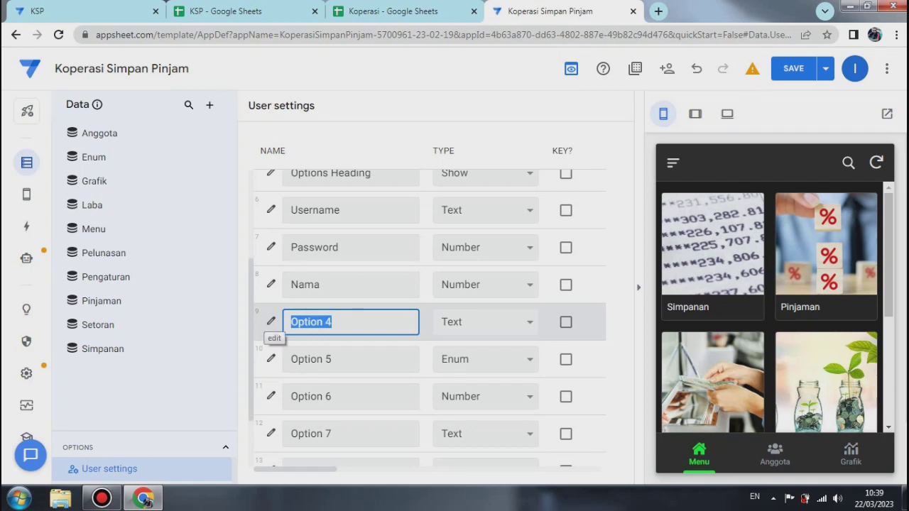
text(Level)
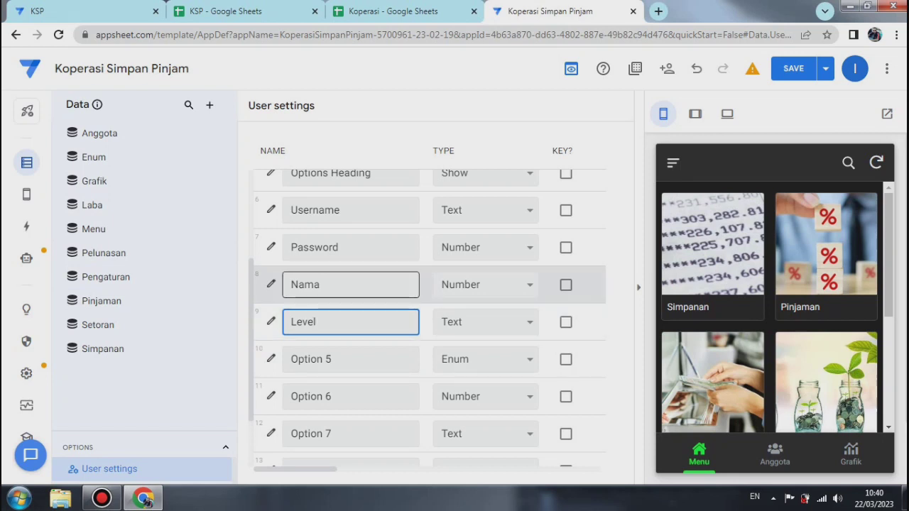
click(825, 68)
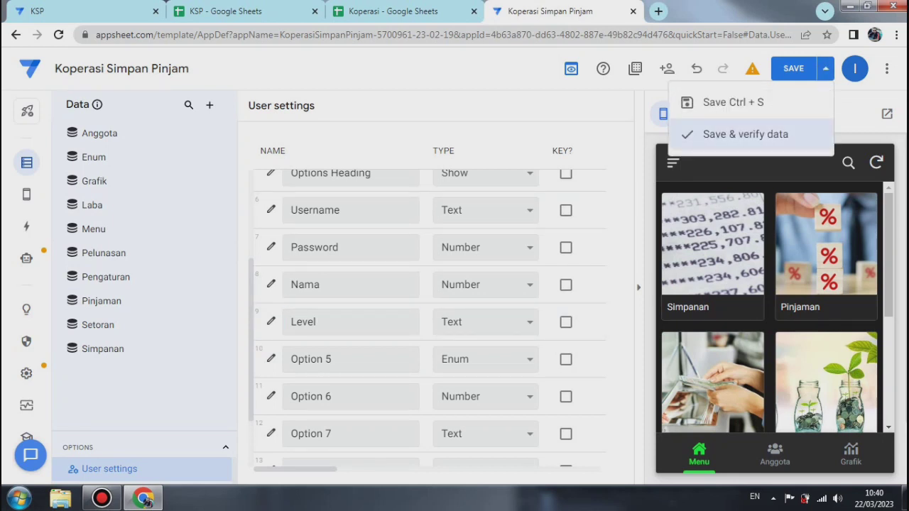
click(746, 134)
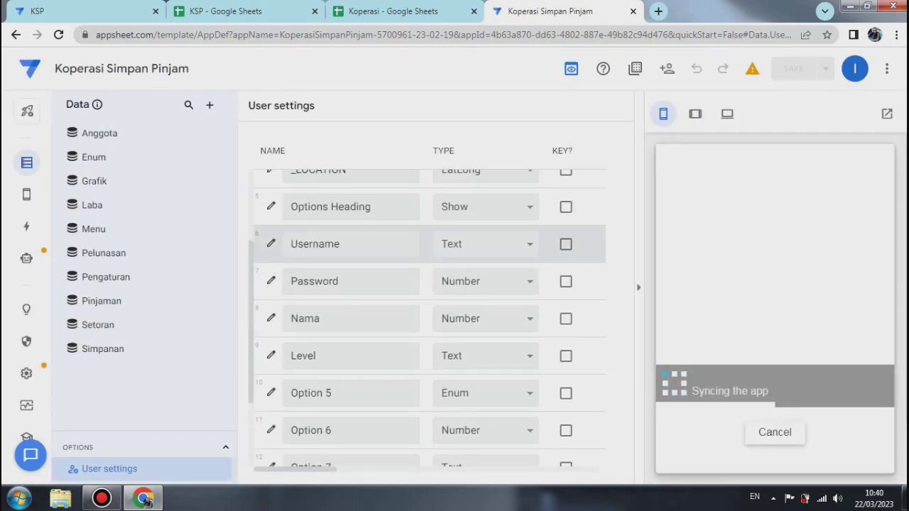
Open the Username column's Data Validity Valid If formula editor.
click(271, 244)
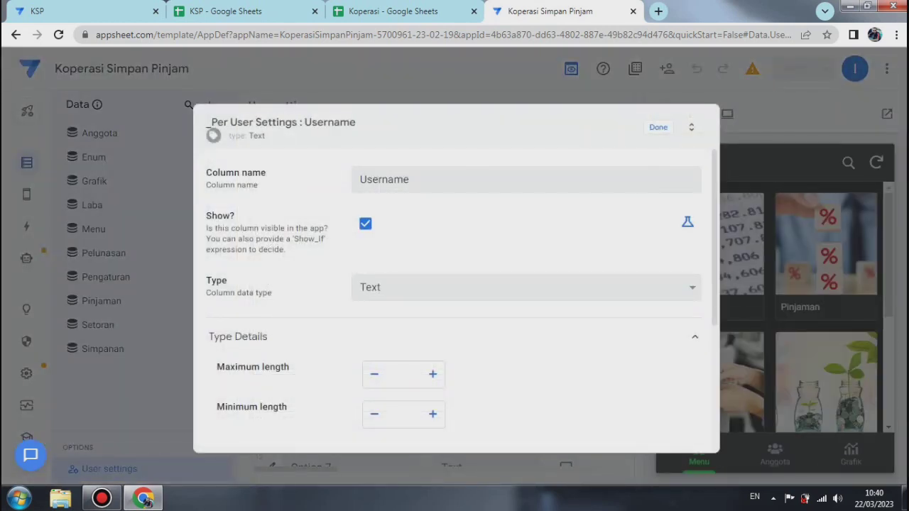
scroll(213, 135, down, 2)
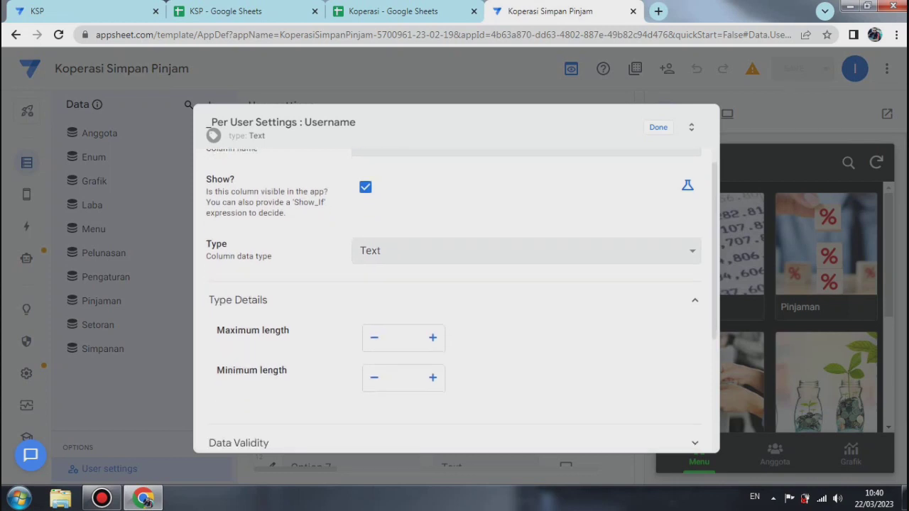
scroll(213, 135, down, 1)
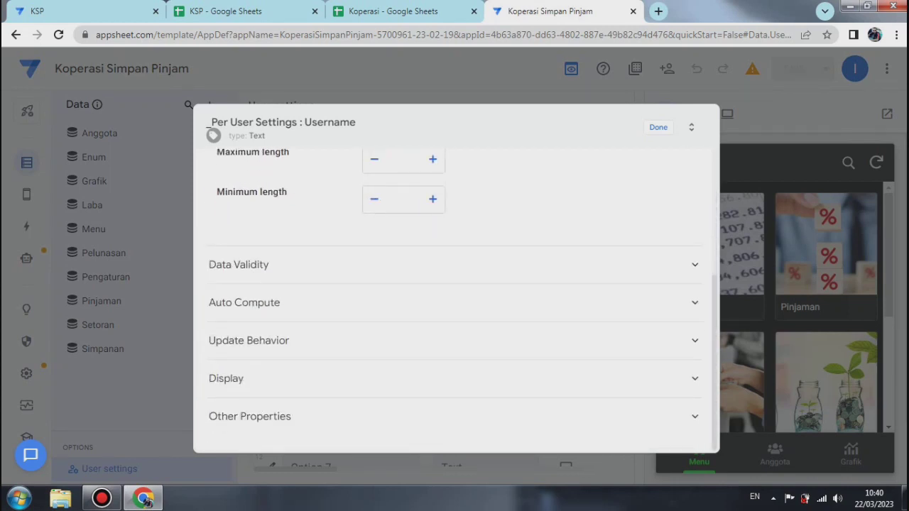
click(455, 265)
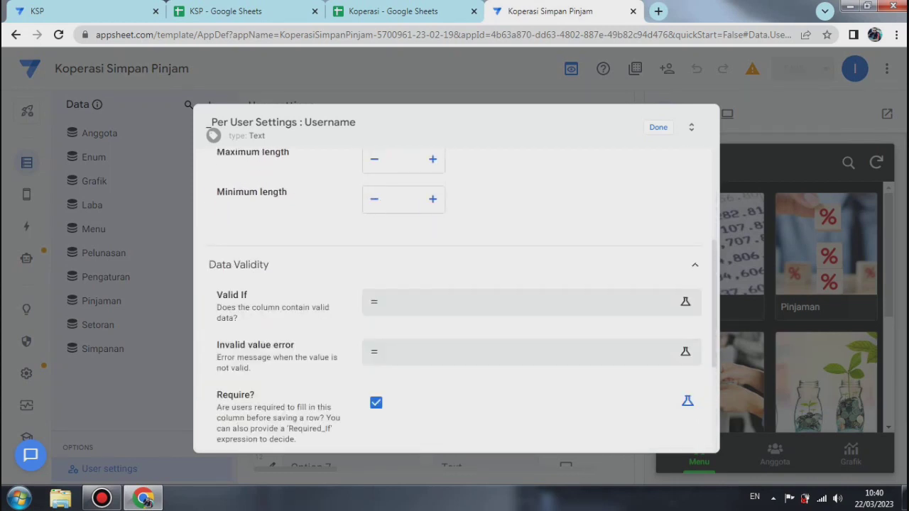
click(526, 302)
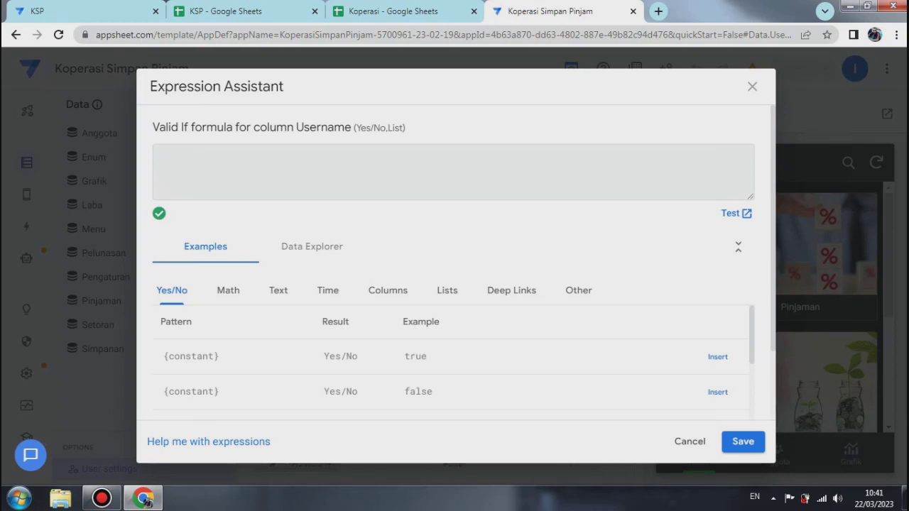
Set Username's Valid If to the and() formula requiring non-blank values in anggota[Usernames].
right_click(168, 164)
click(203, 242)
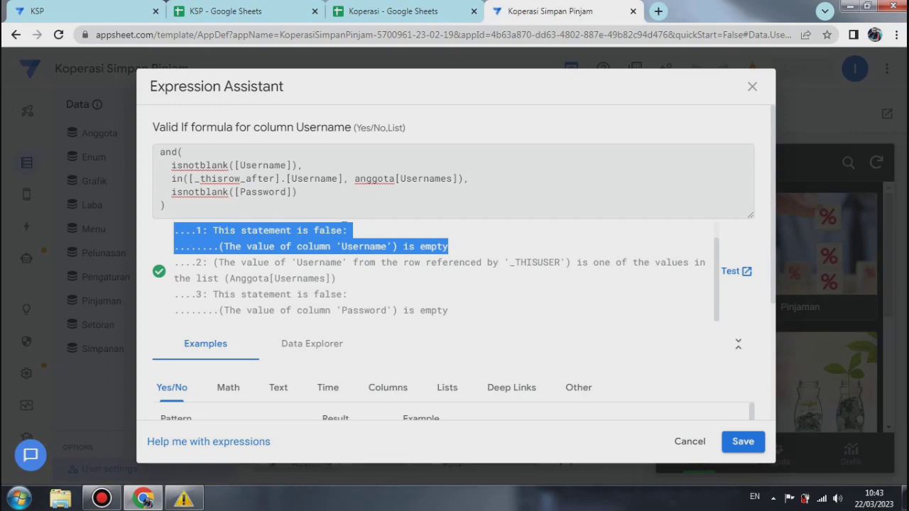
click(393, 12)
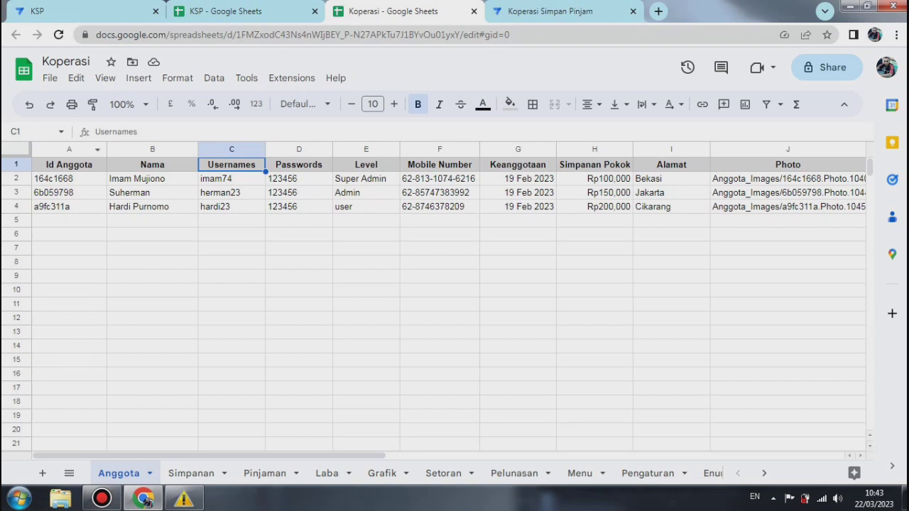
click(231, 149)
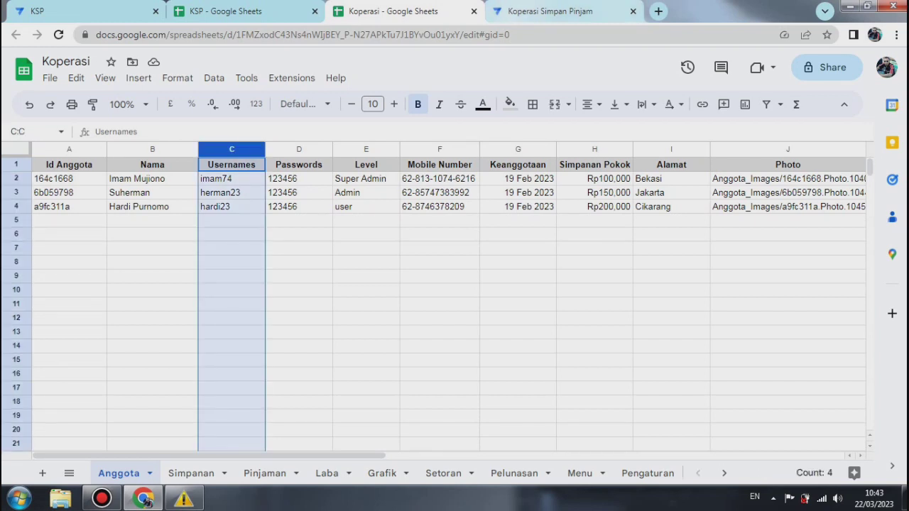
click(550, 11)
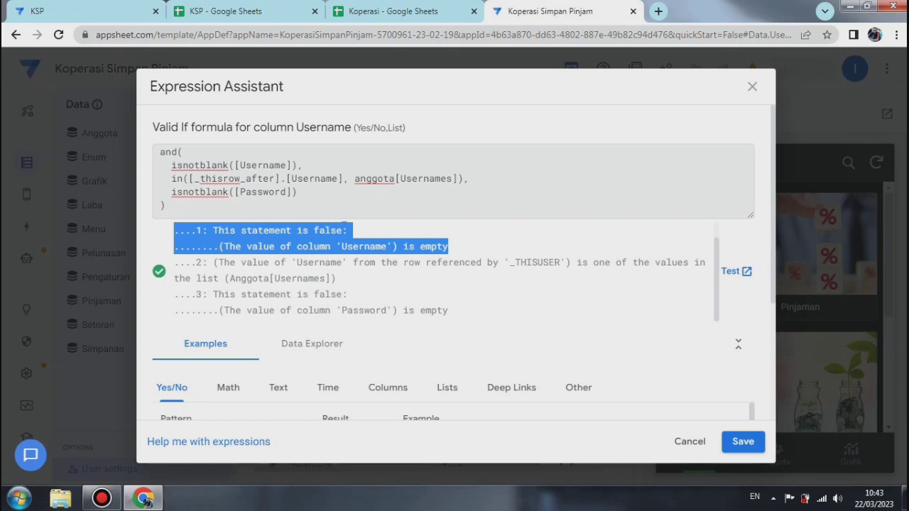
click(743, 441)
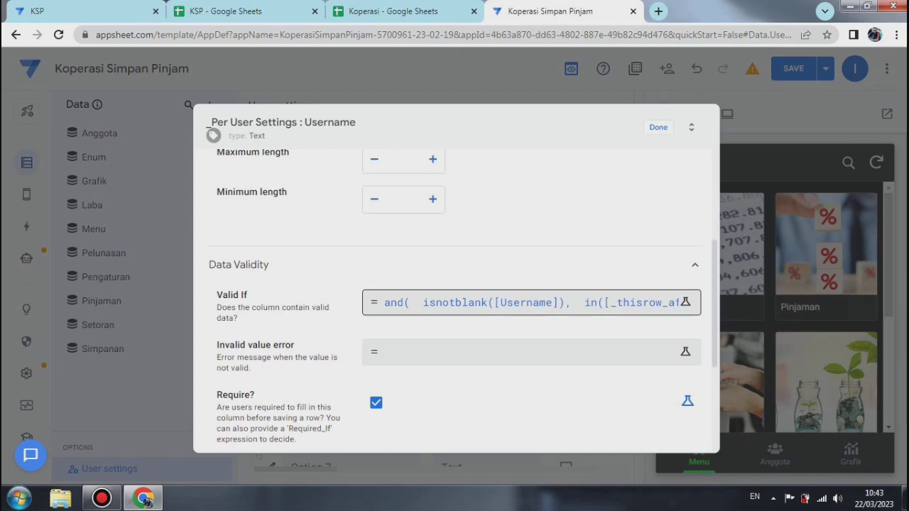
click(522, 353)
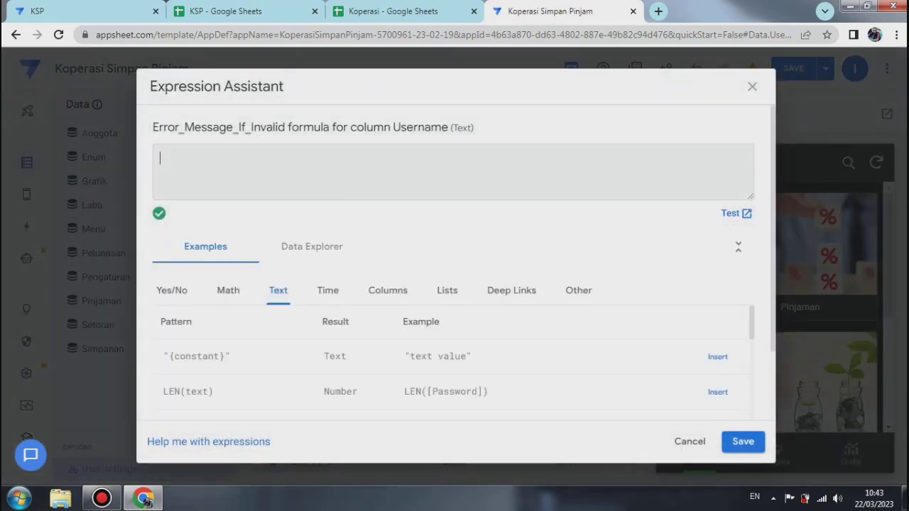
Save the ifs() error message 'Maaf Username belum terdaftar' for Username and close the column.
right_click(159, 159)
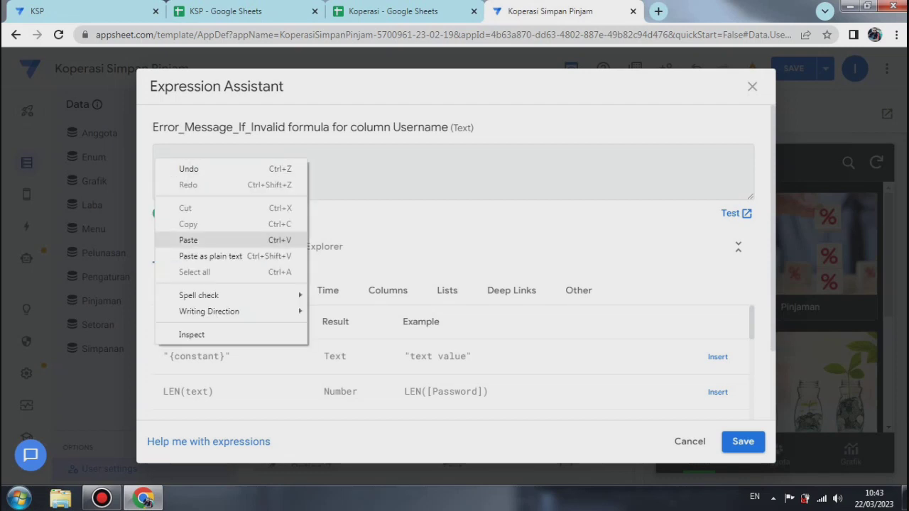
click(165, 237)
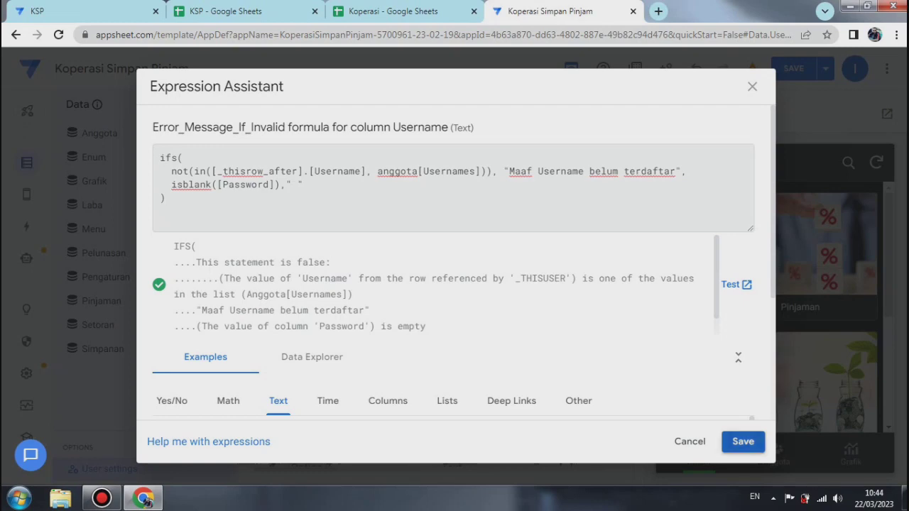
click(742, 441)
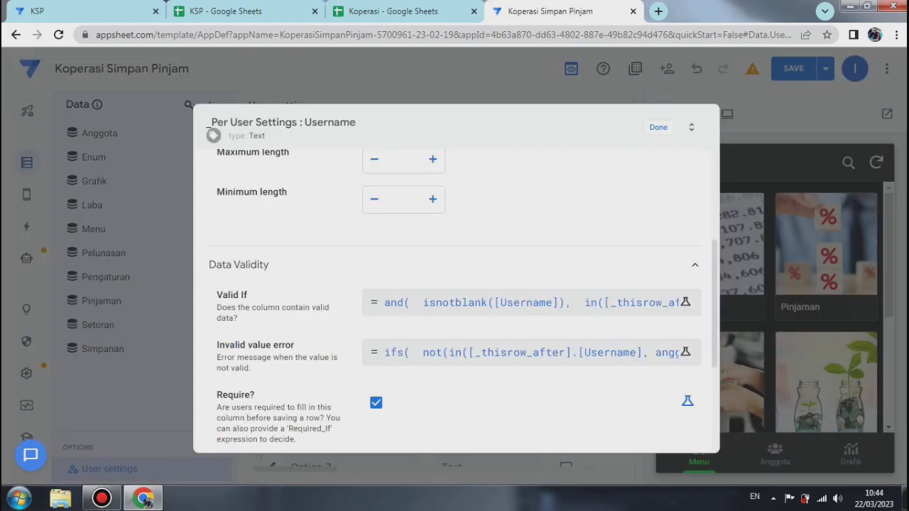
click(659, 128)
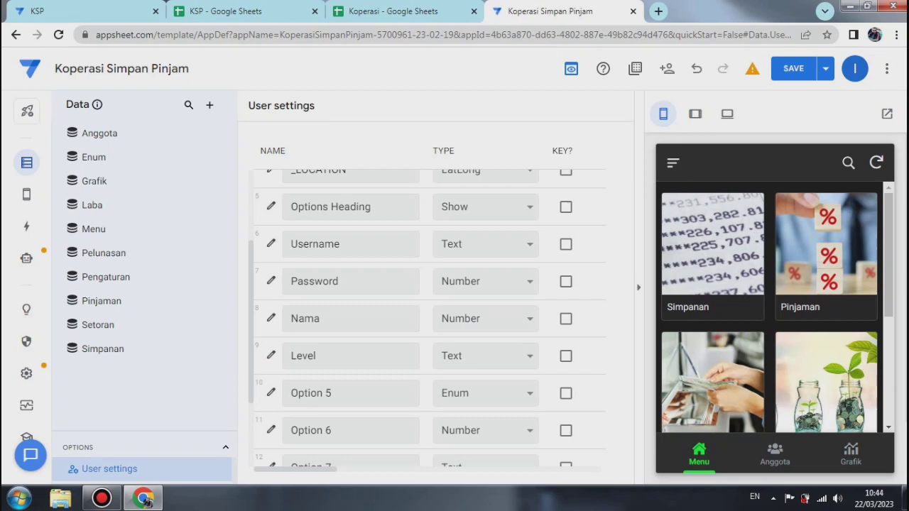
Save & verify the app, then paste the lookup() Valid If formula for Password.
click(825, 68)
click(755, 134)
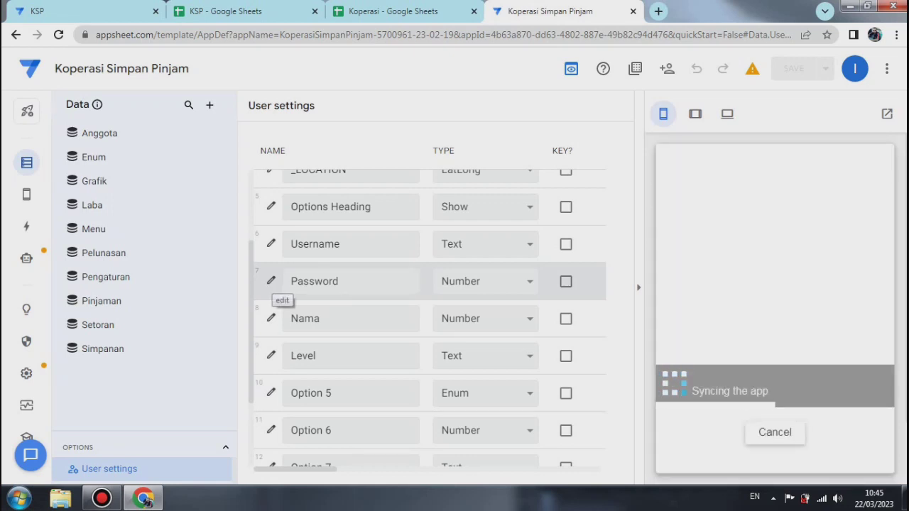
click(270, 280)
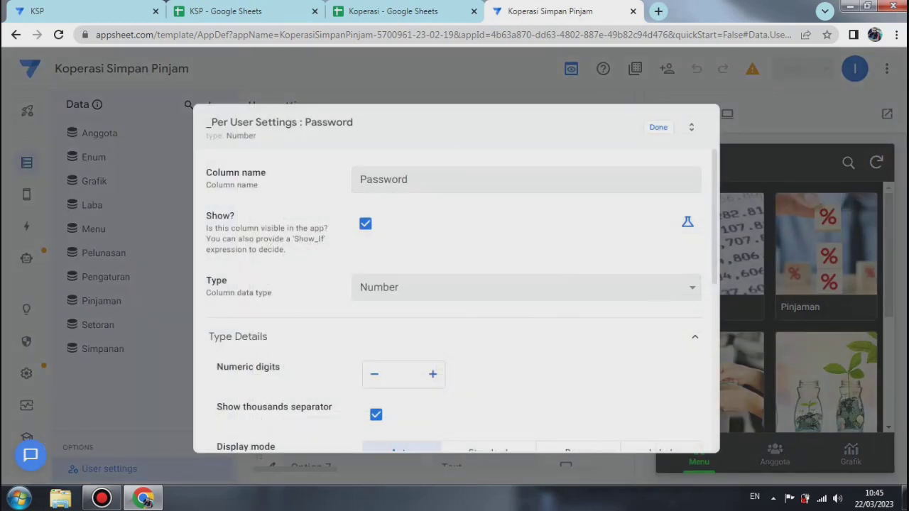
drag(525, 201, 526, 254)
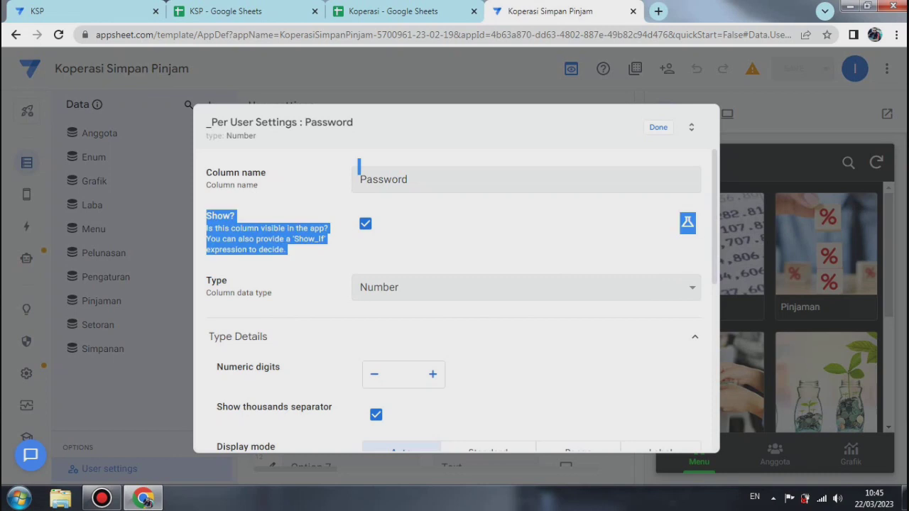
scroll(455, 299, down, 5)
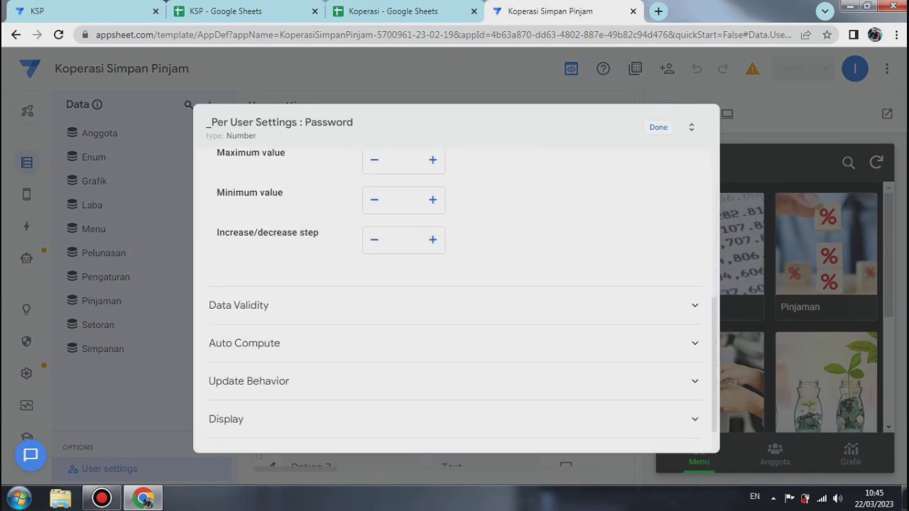
click(695, 305)
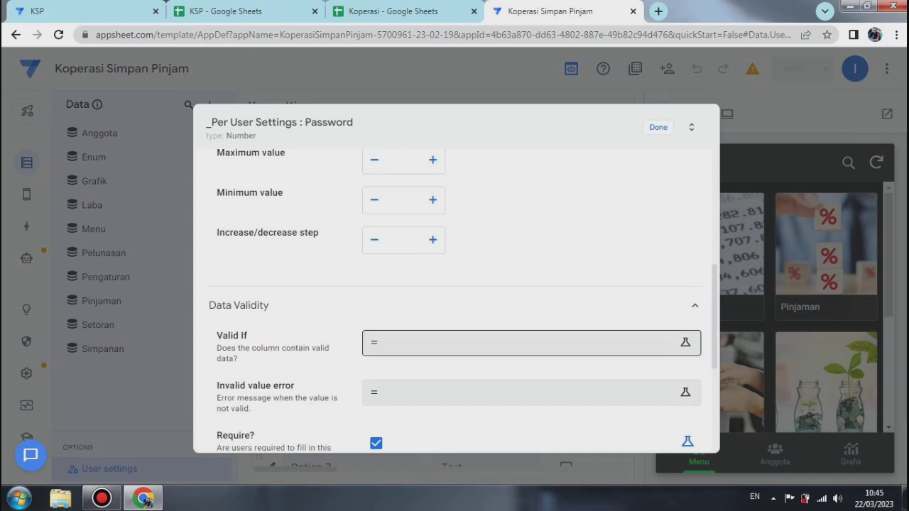
click(524, 343)
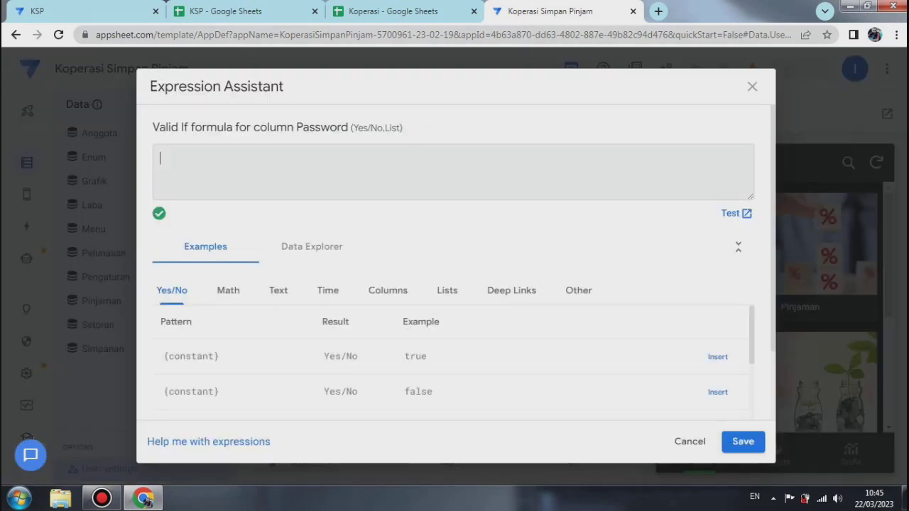
key(ctrl+v)
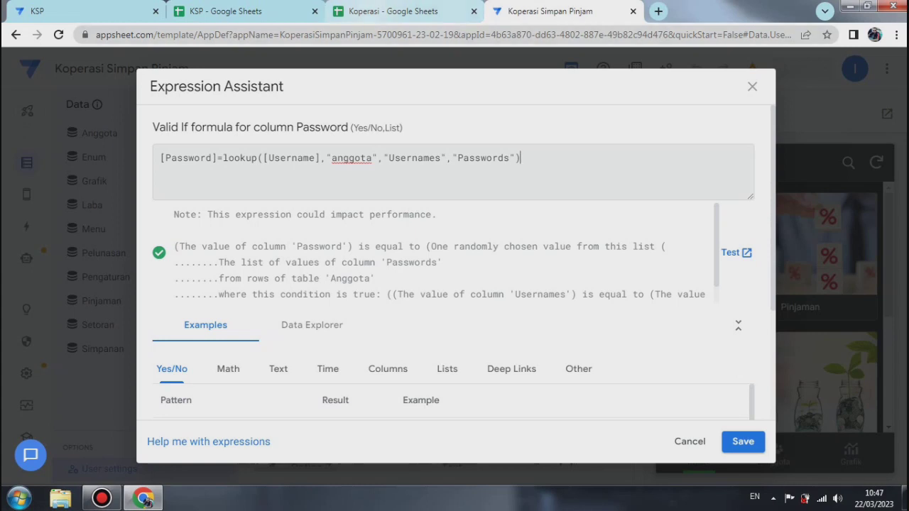
Check the username in C2 and the password in D2 of the Koperasi sheet.
click(392, 11)
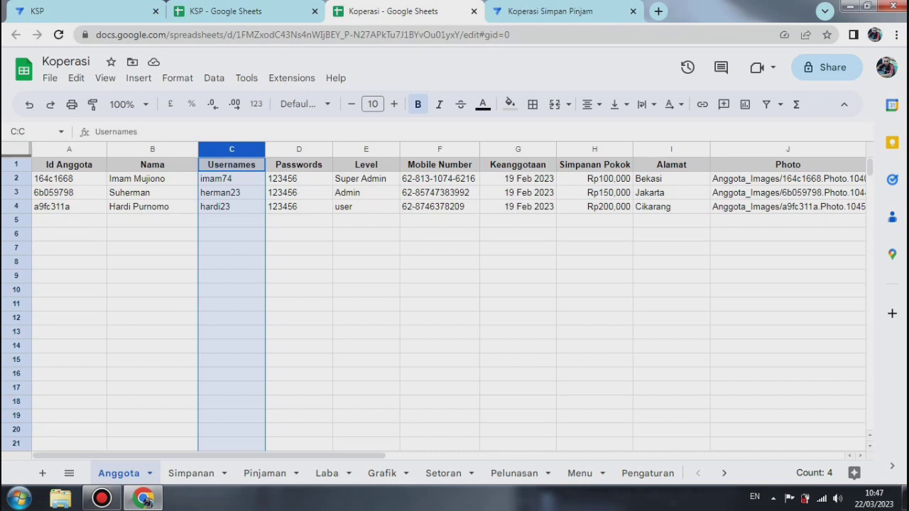
click(231, 179)
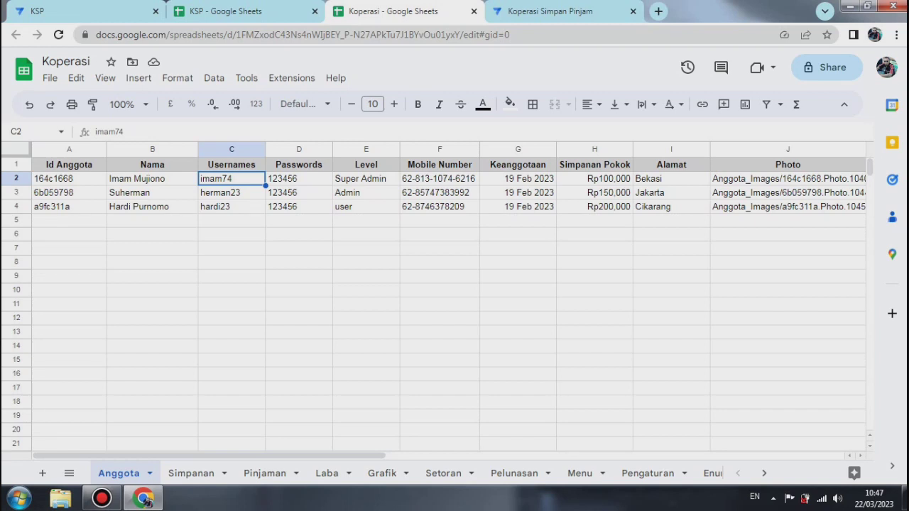
click(299, 179)
click(550, 11)
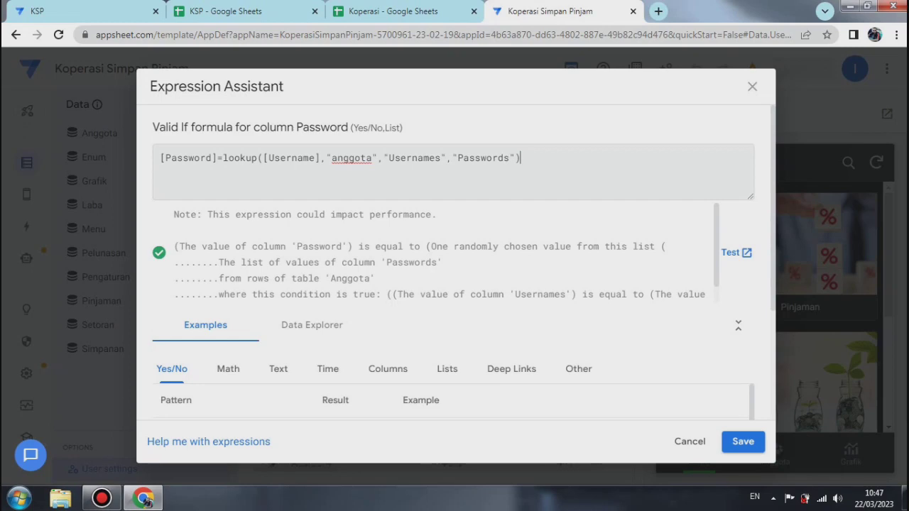
Save Password's lookup Valid If rule and reopen its Data Validity settings.
click(743, 441)
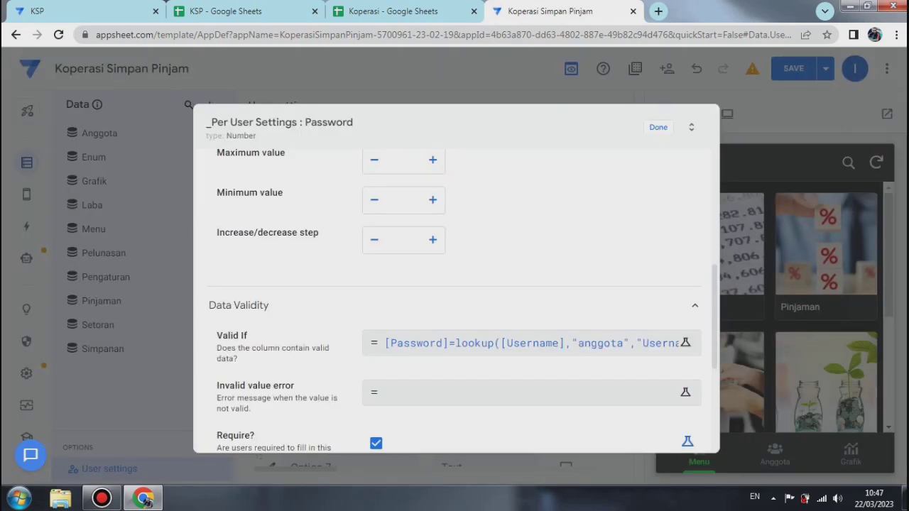
click(659, 127)
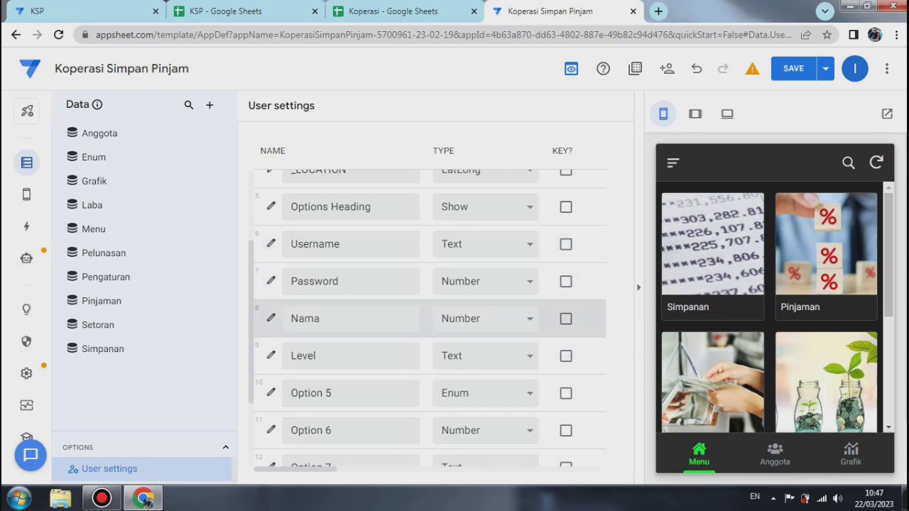
click(271, 281)
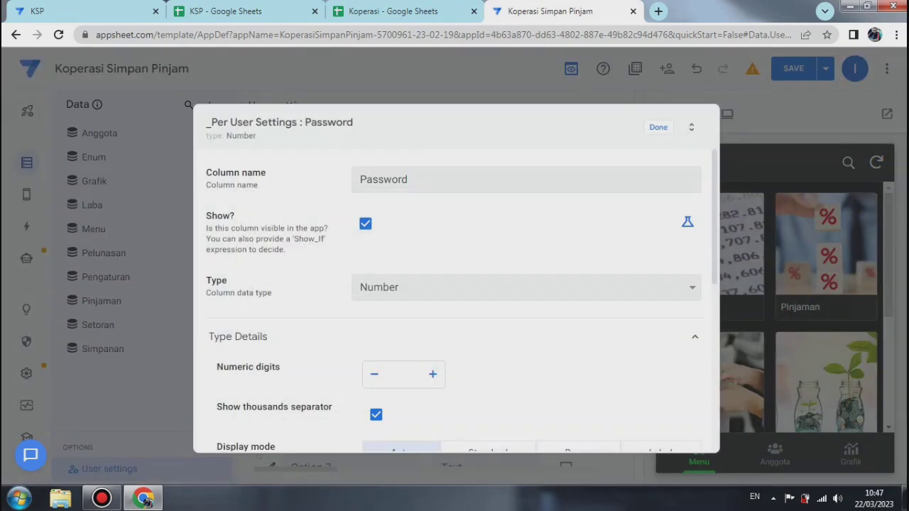
scroll(454, 298, down, 5)
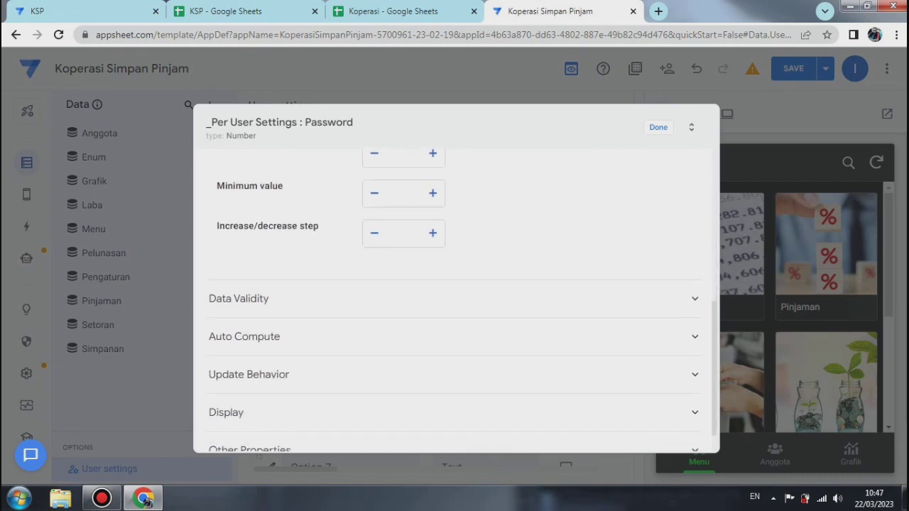
click(244, 337)
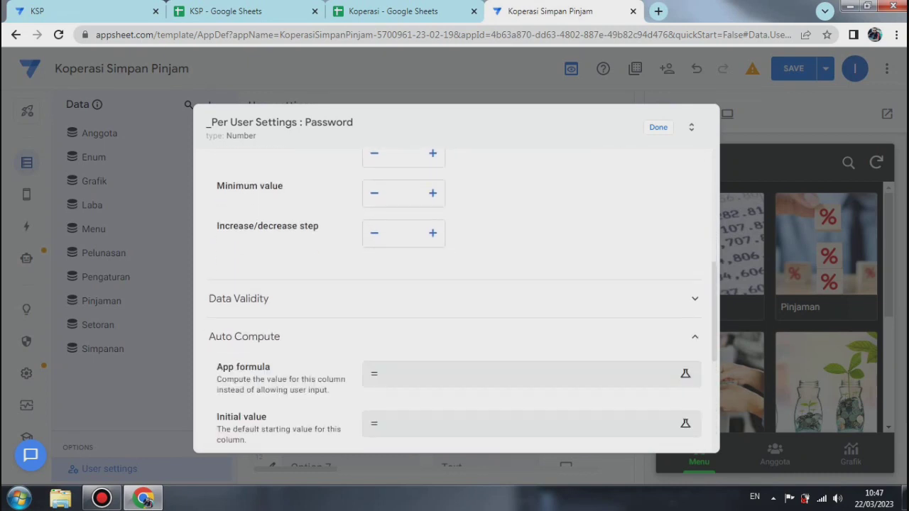
click(238, 299)
Set Password's invalid-value error to "Maaf Password yang anda masukkan Salah...!!" and save it.
click(455, 386)
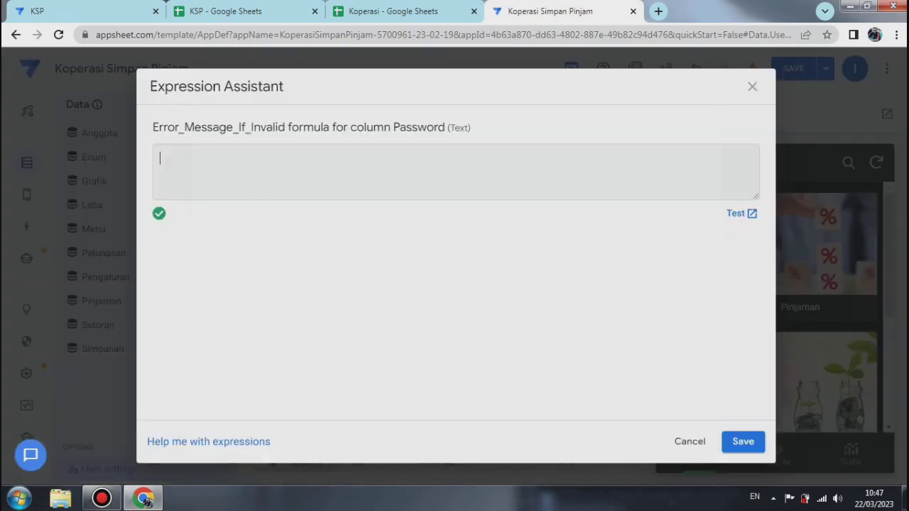
text(")
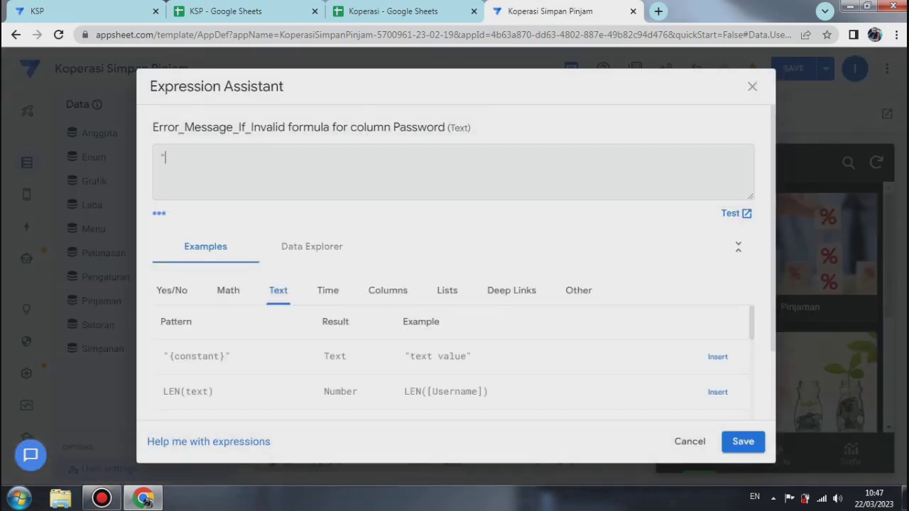
text(Maaf Pas)
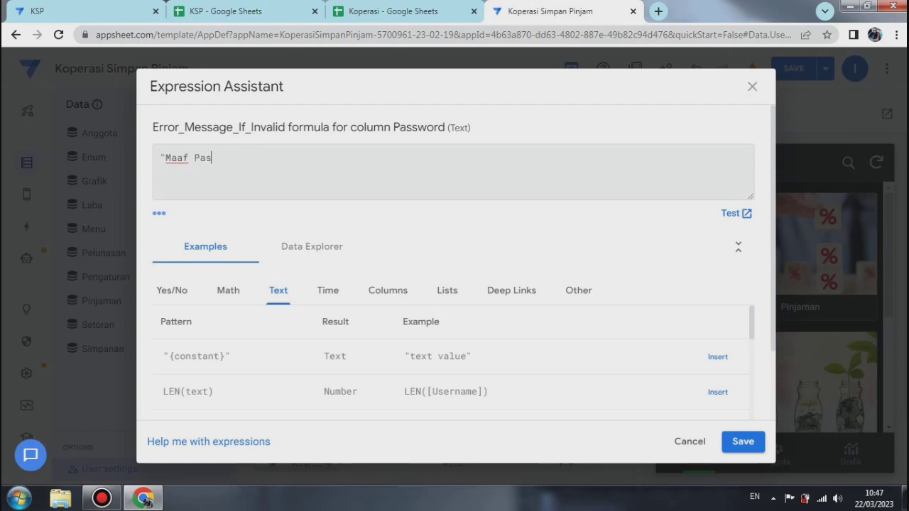
text(sword yang anda )
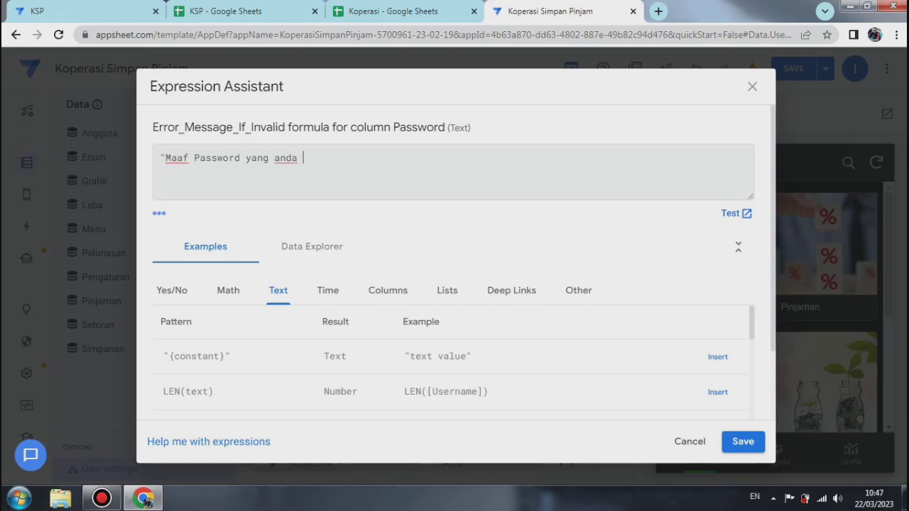
text(masukkan)
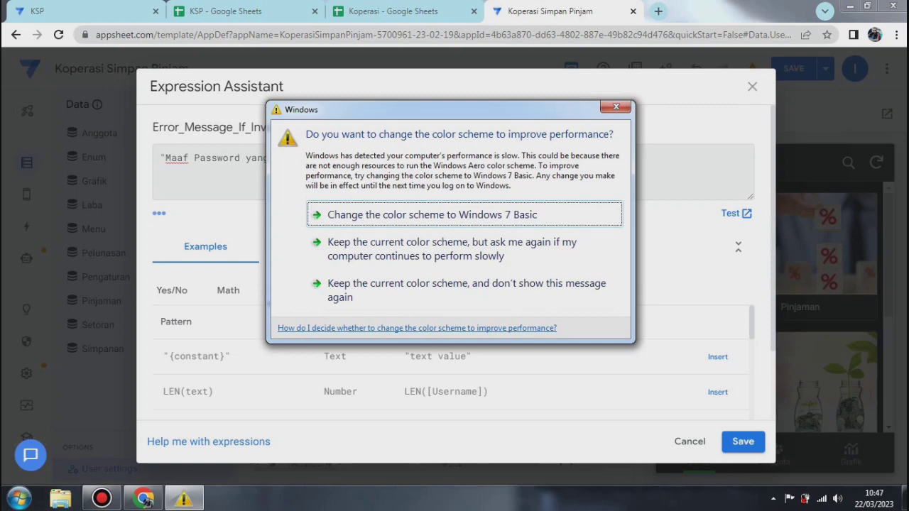
click(616, 108)
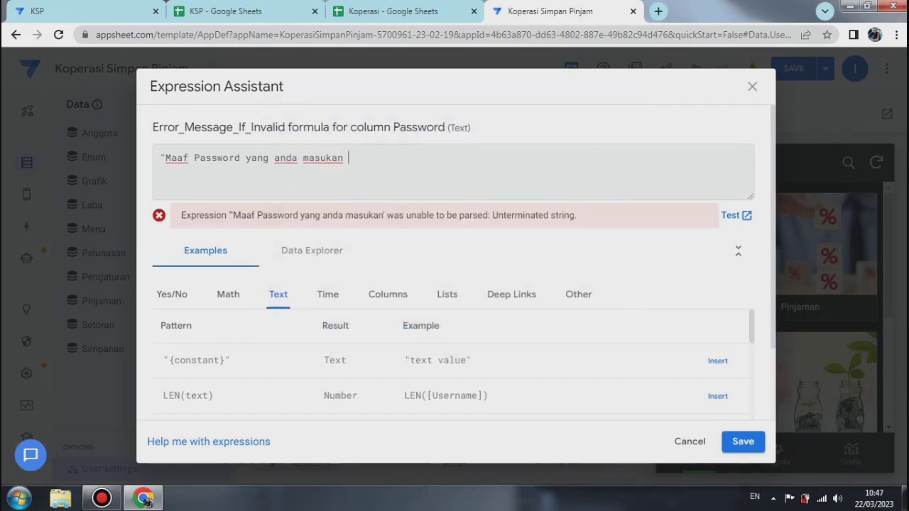
text(Salah...)
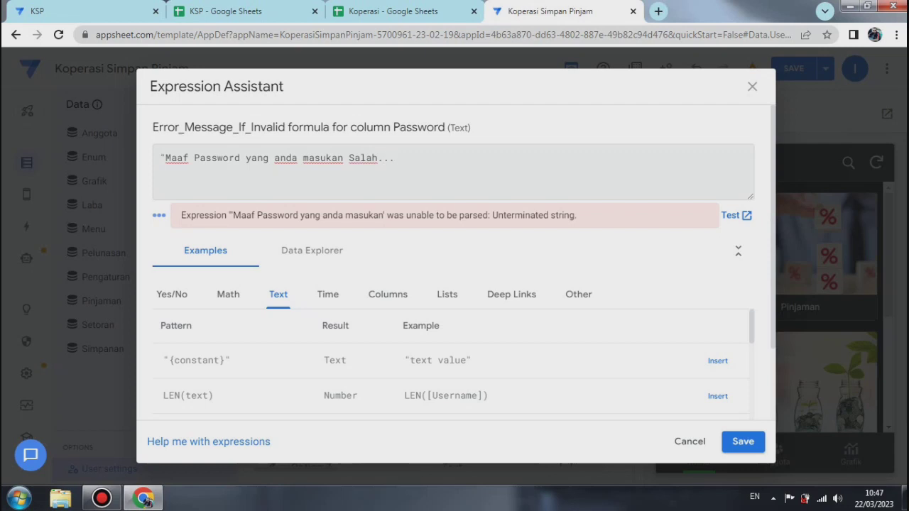
text(!!")
click(742, 441)
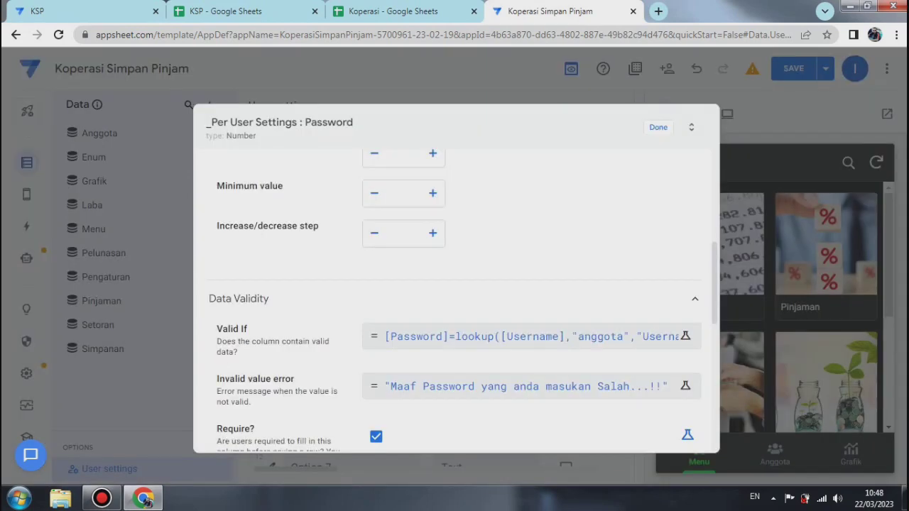
Close the Password settings and save the app with data verification.
click(658, 128)
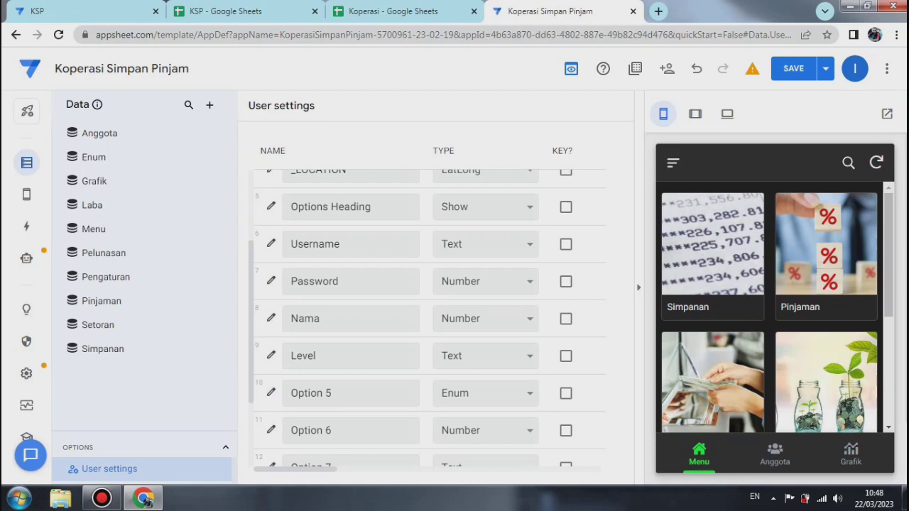
click(826, 68)
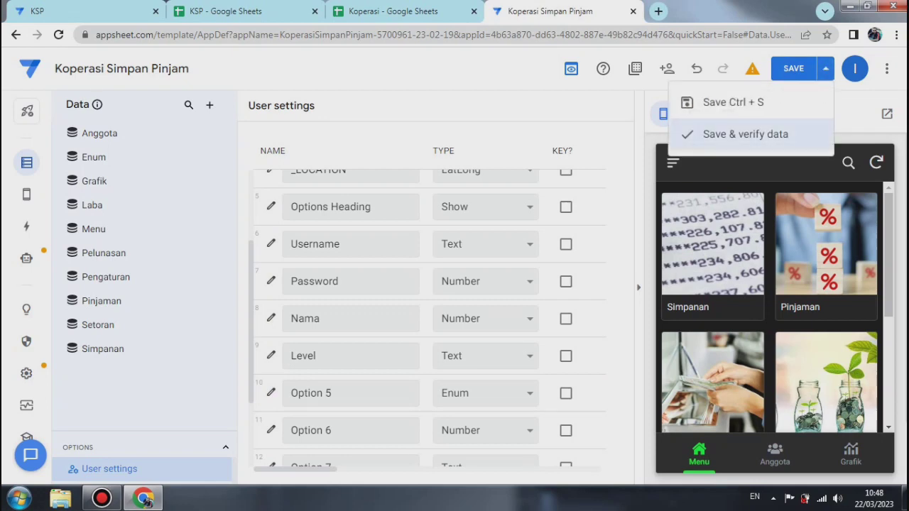
click(746, 134)
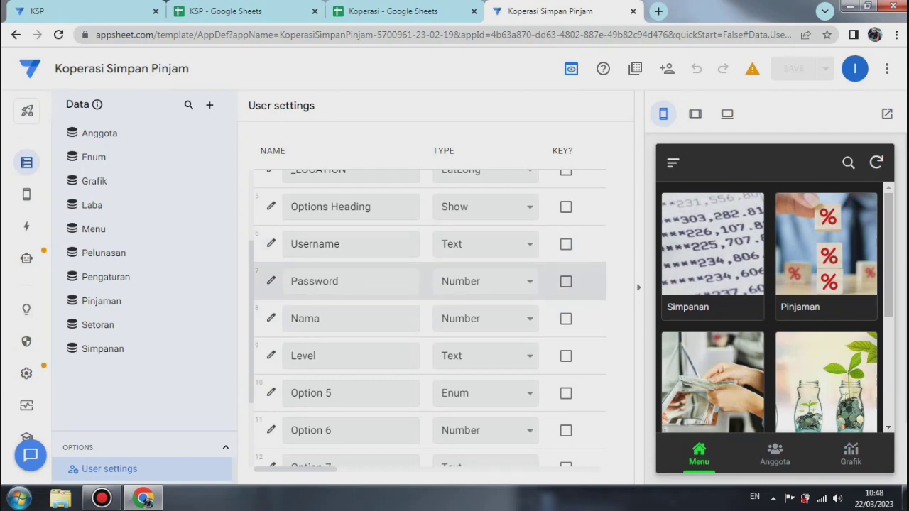
Change the Password column's type to Text and close its settings.
click(271, 280)
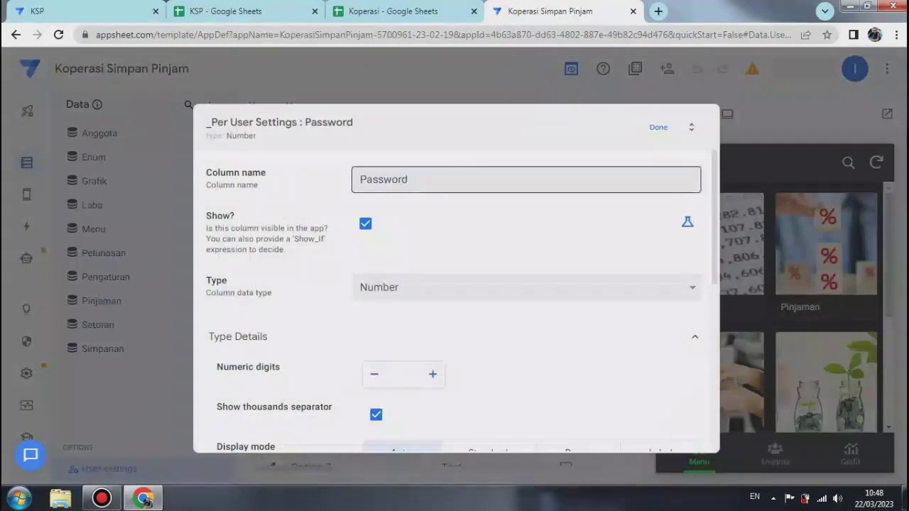
click(526, 287)
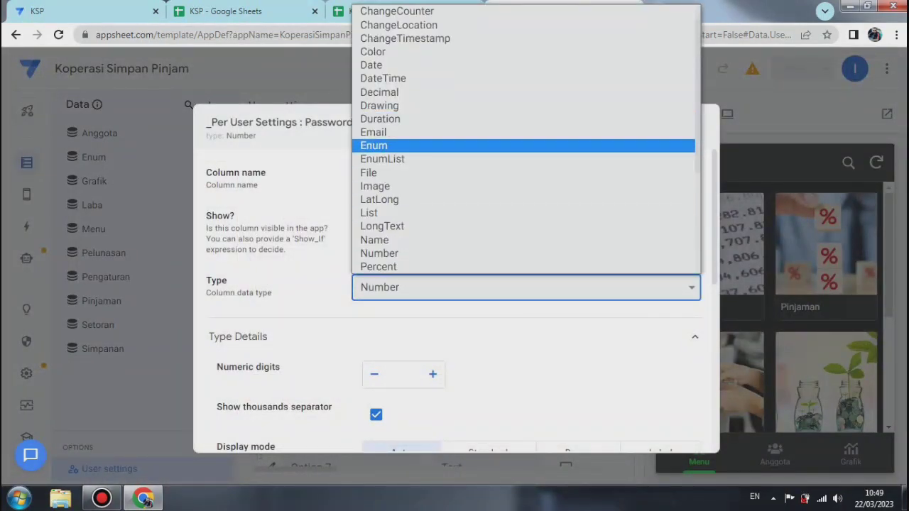
key(t)
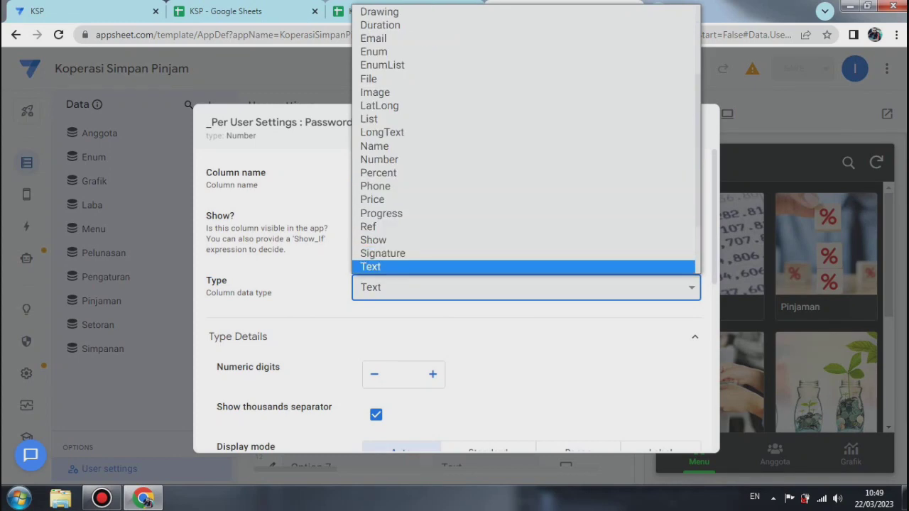
click(427, 267)
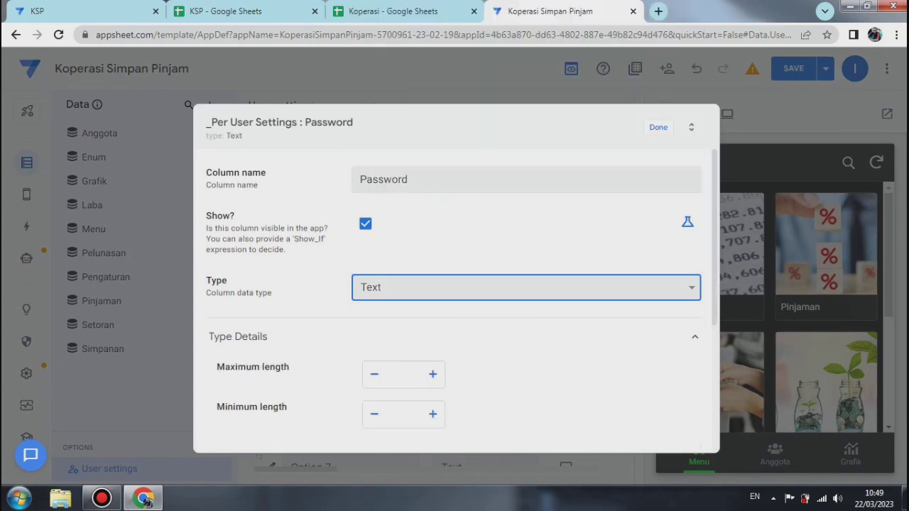
click(659, 128)
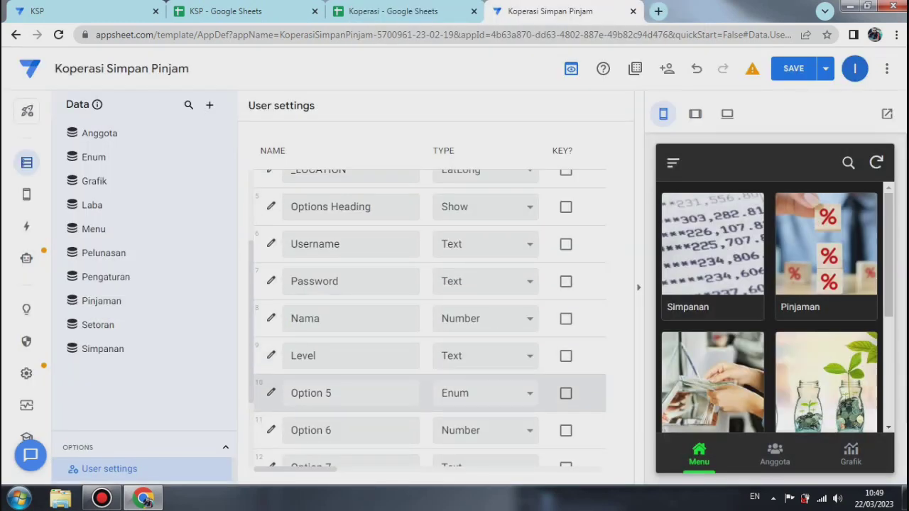
Make the Nama column visible by ticking Show?
click(271, 318)
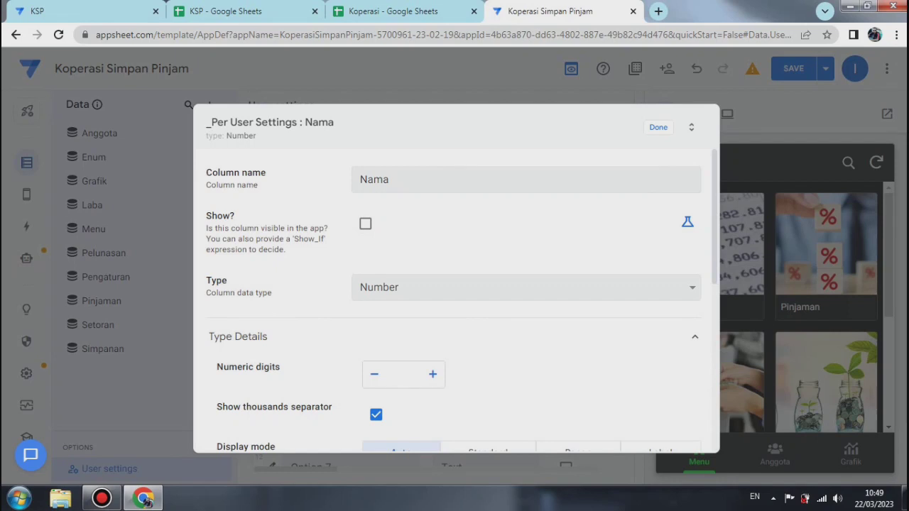
click(365, 223)
scroll(456, 299, down, 3)
scroll(456, 299, up, 2)
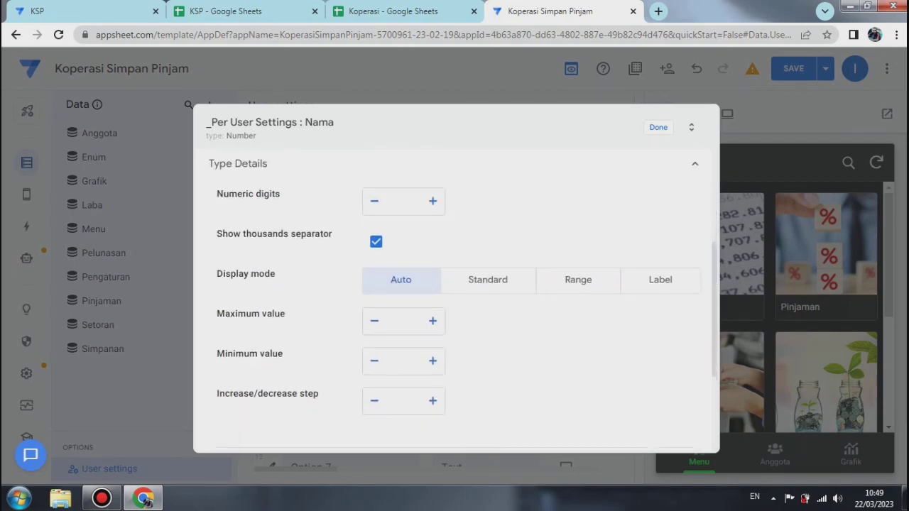
scroll(456, 299, down, 1)
scroll(456, 300, down, 3)
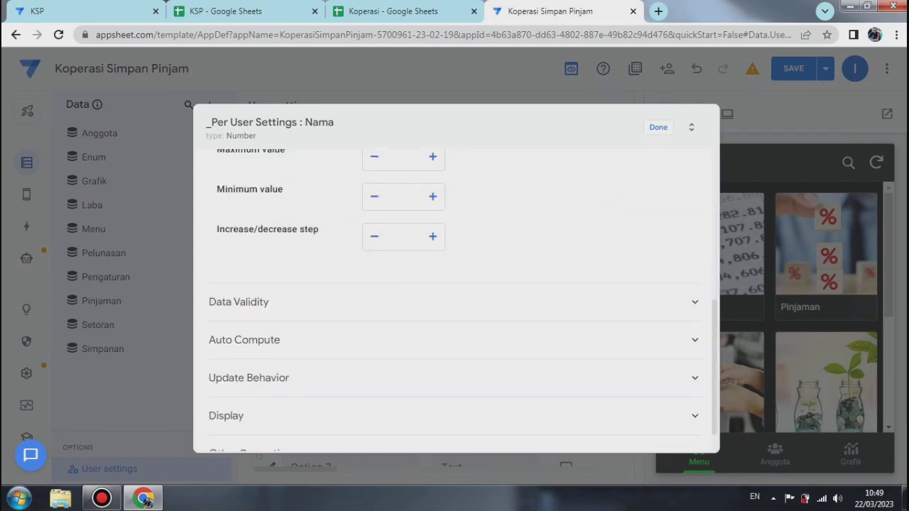
scroll(456, 299, up, 1)
scroll(456, 300, down, 1)
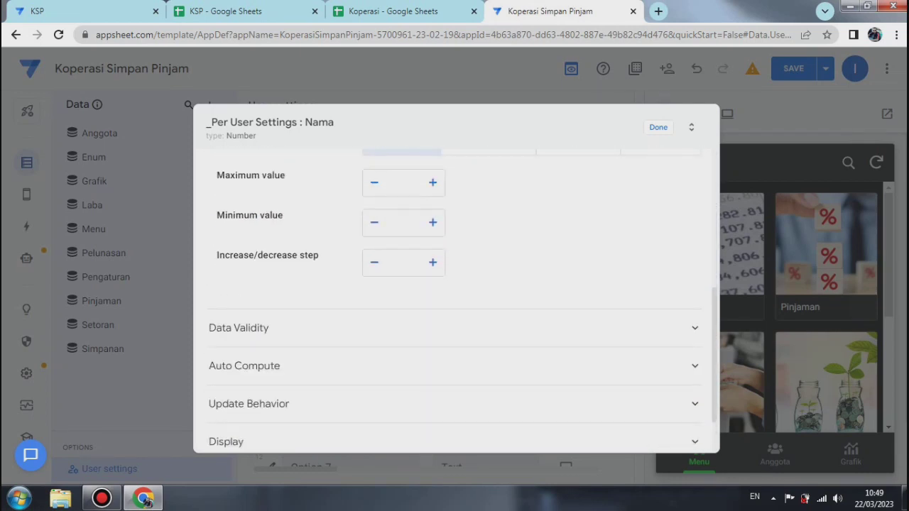
Paste Lookup(usersettings(username),"anggota","Usernames","Nama") as Nama's App formula.
click(694, 366)
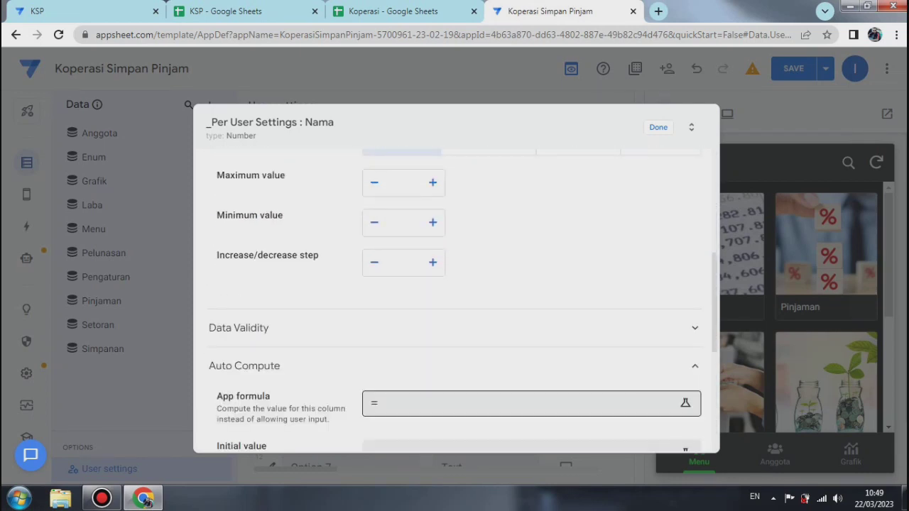
click(525, 403)
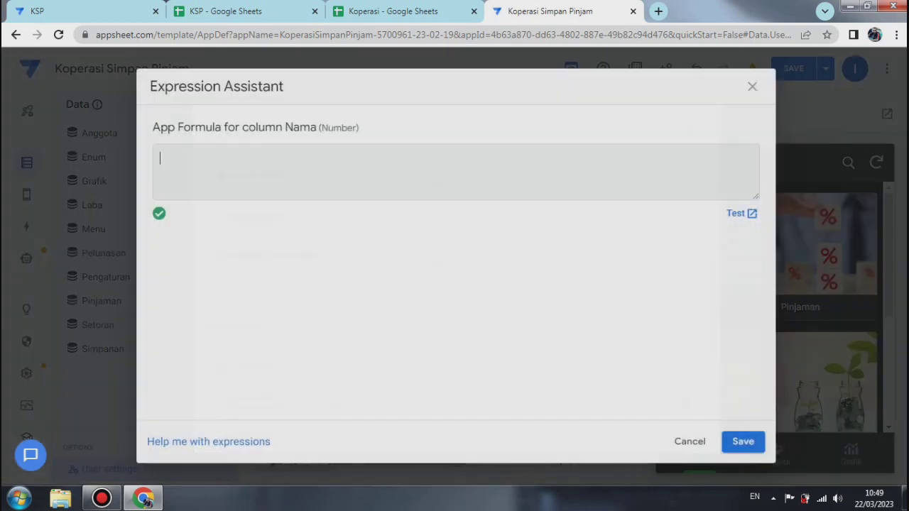
right_click(181, 162)
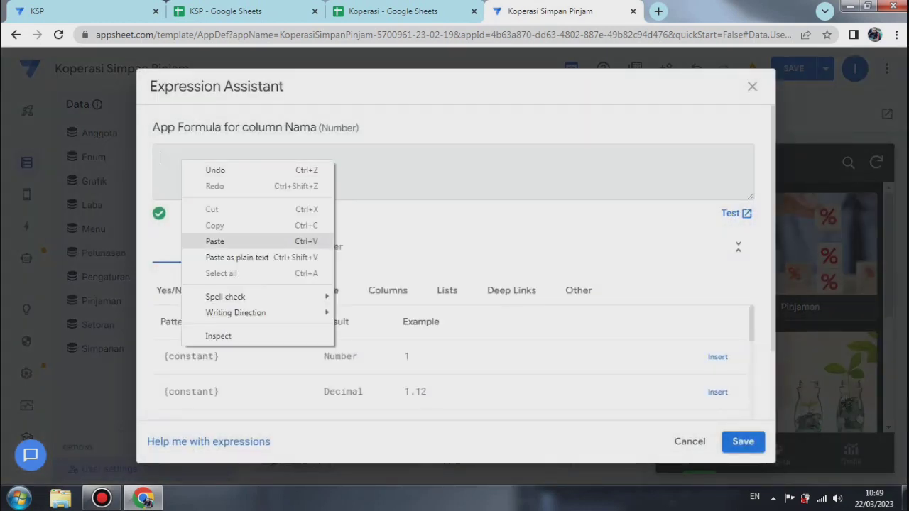
click(214, 241)
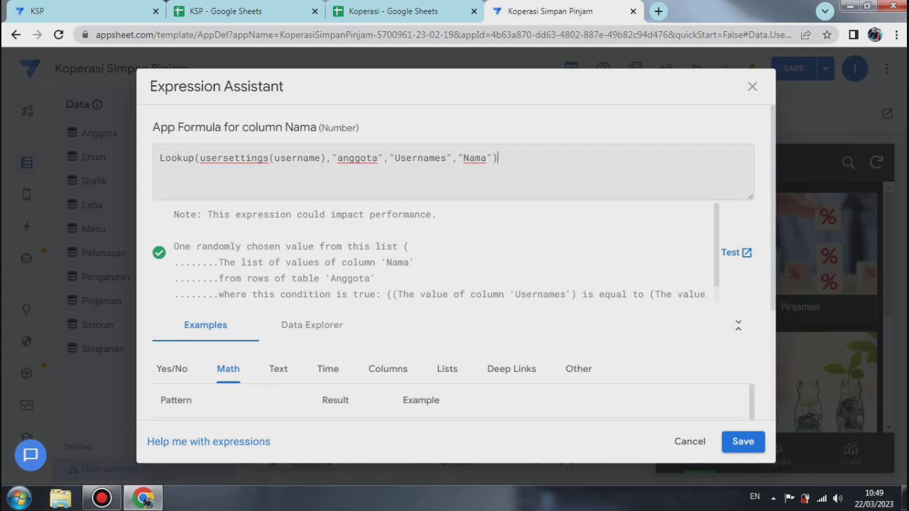
click(392, 11)
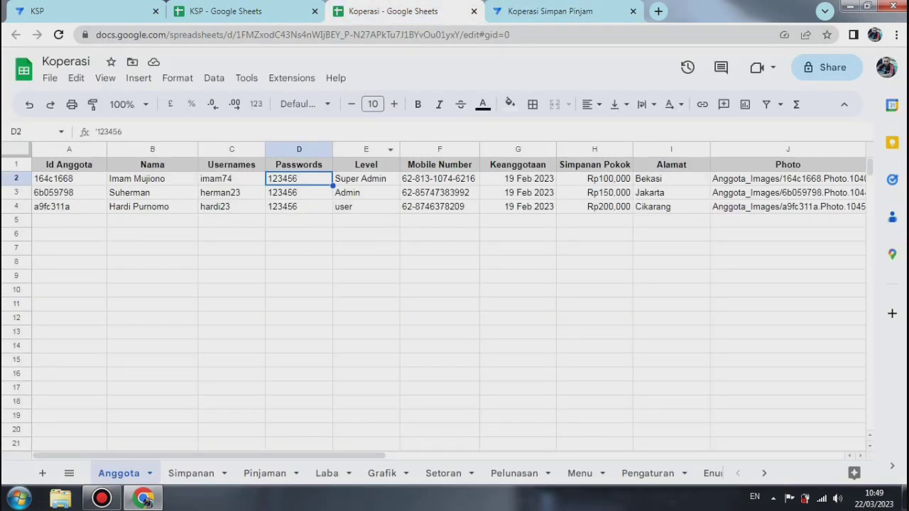
Review the Usernames column C and a Nama entry in the Anggota sheet.
click(231, 165)
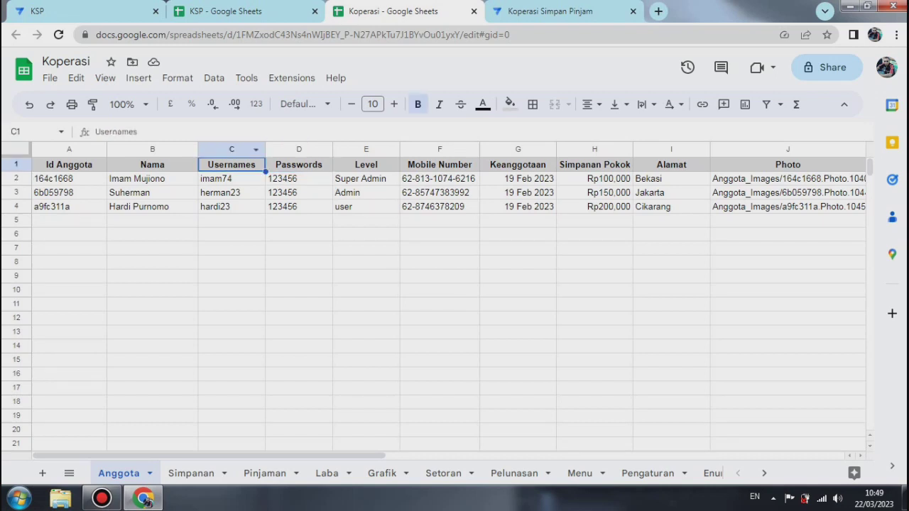
click(232, 150)
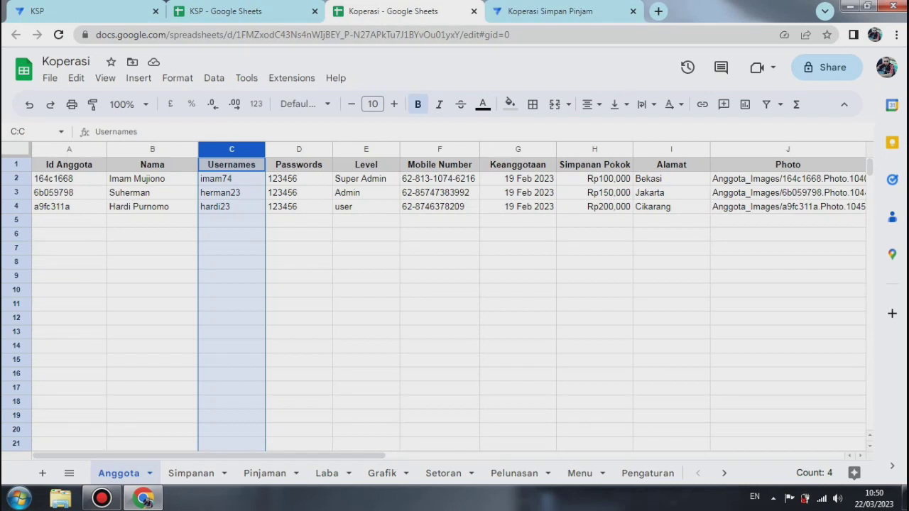
click(152, 193)
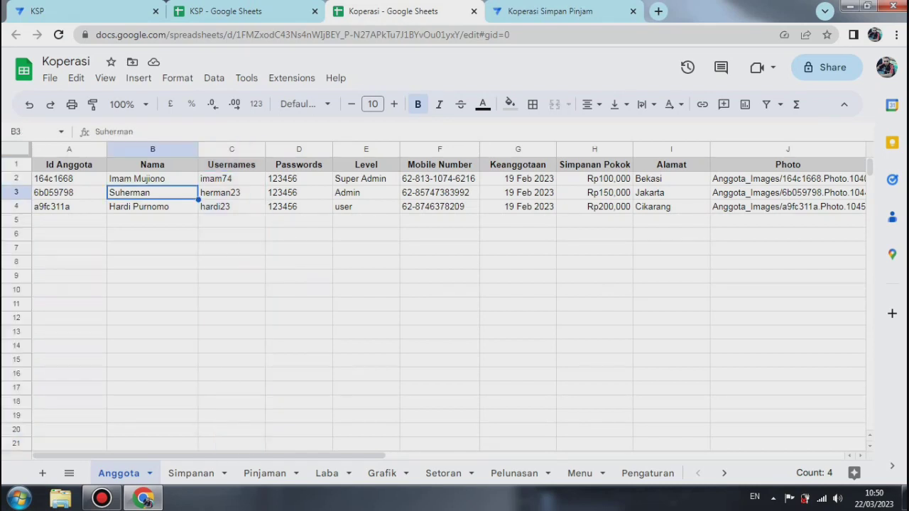
click(550, 11)
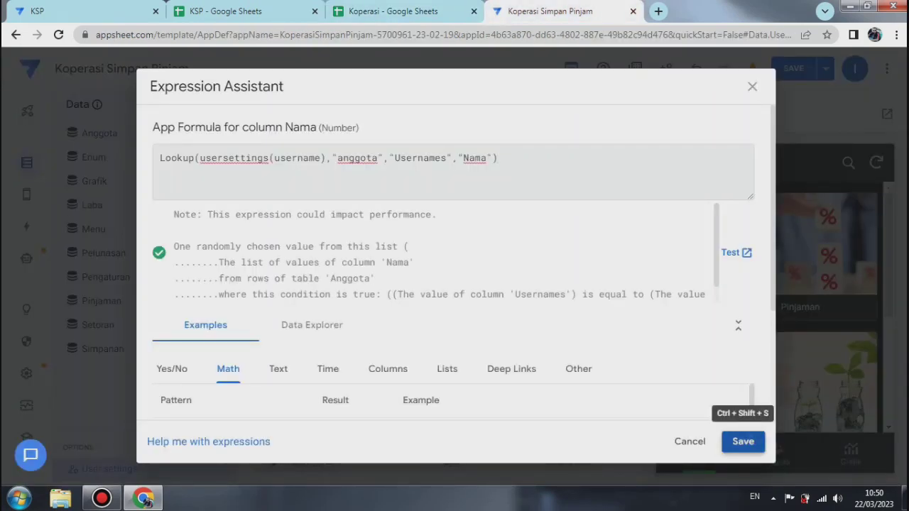
Save the Nama formula, then mark the Level column as shown.
click(743, 441)
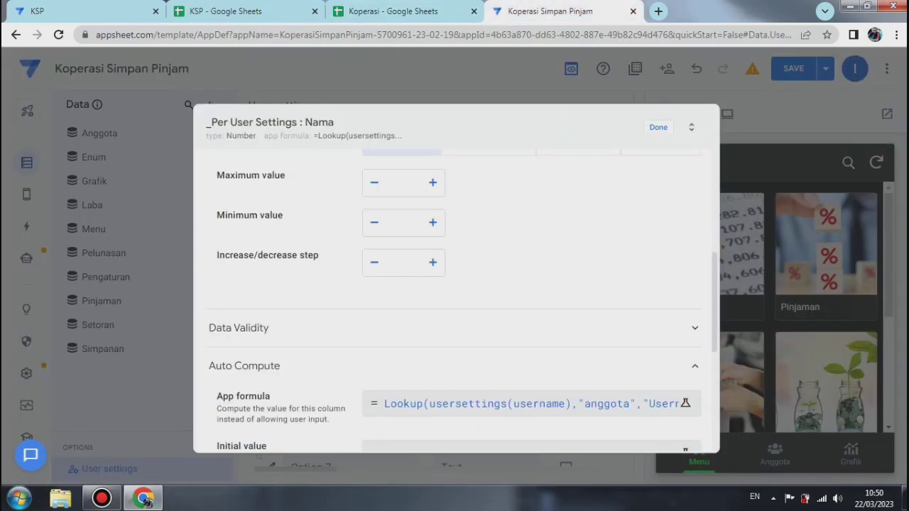
click(659, 127)
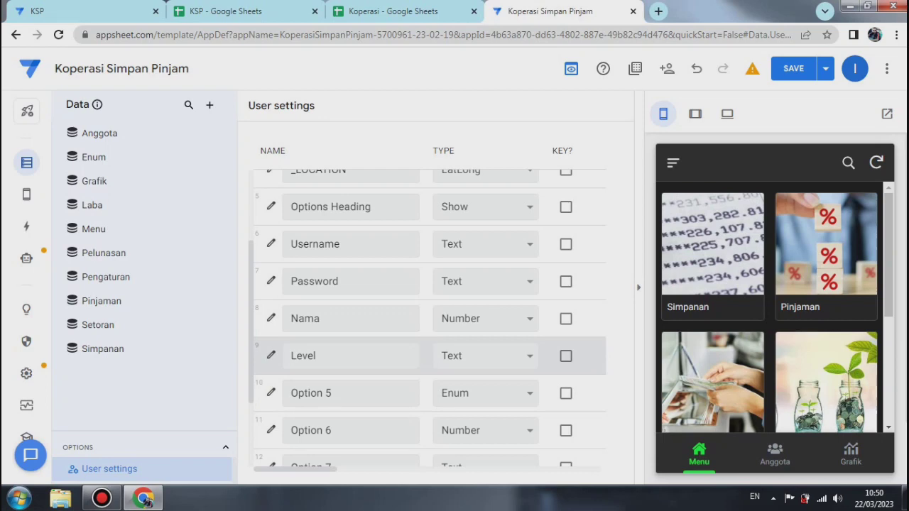
click(271, 355)
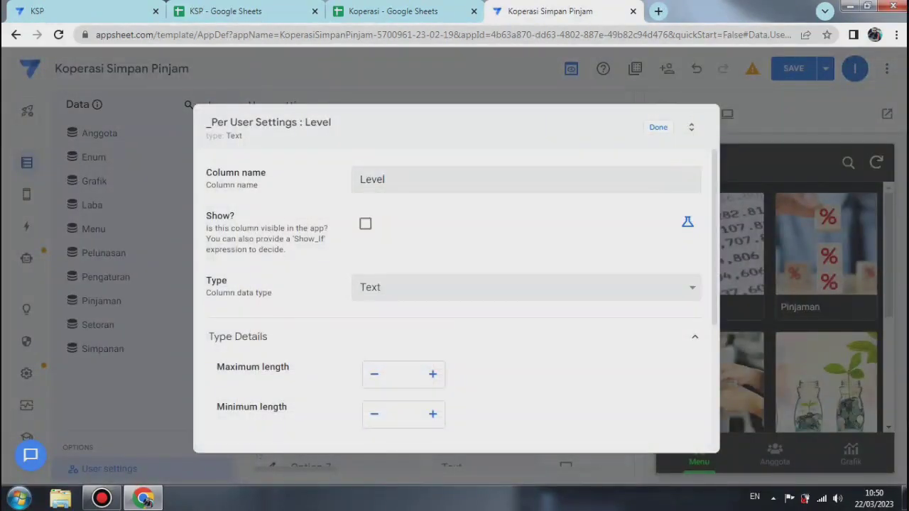
click(365, 224)
scroll(455, 299, down, 3)
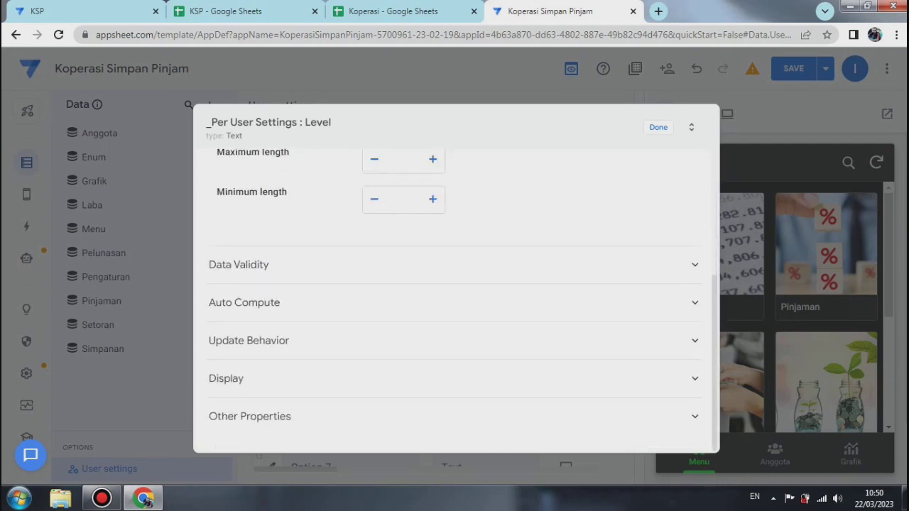
click(244, 303)
Give Level a Lookup app formula returning Level from anggota.
click(526, 340)
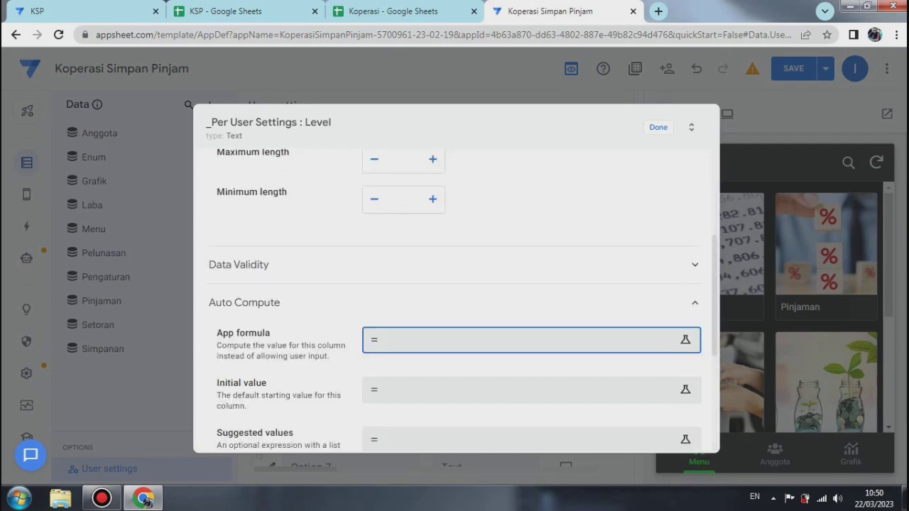
right_click(191, 151)
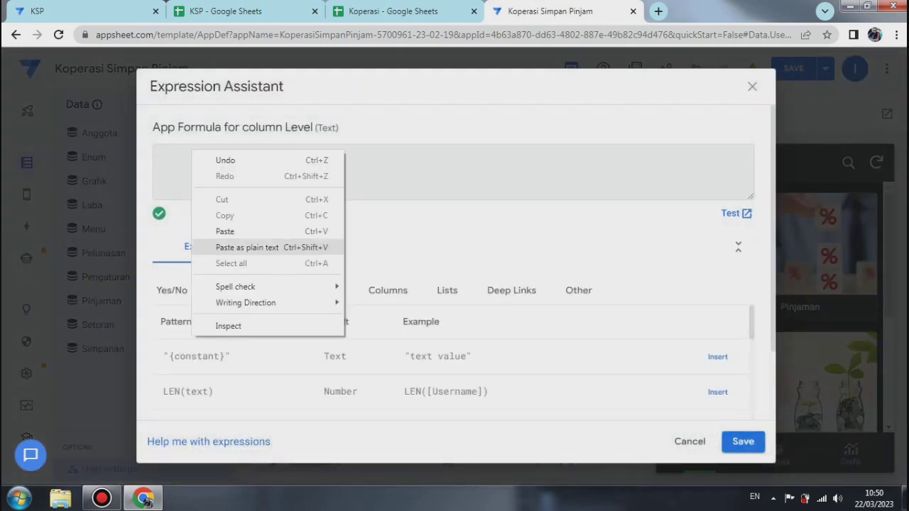
click(220, 230)
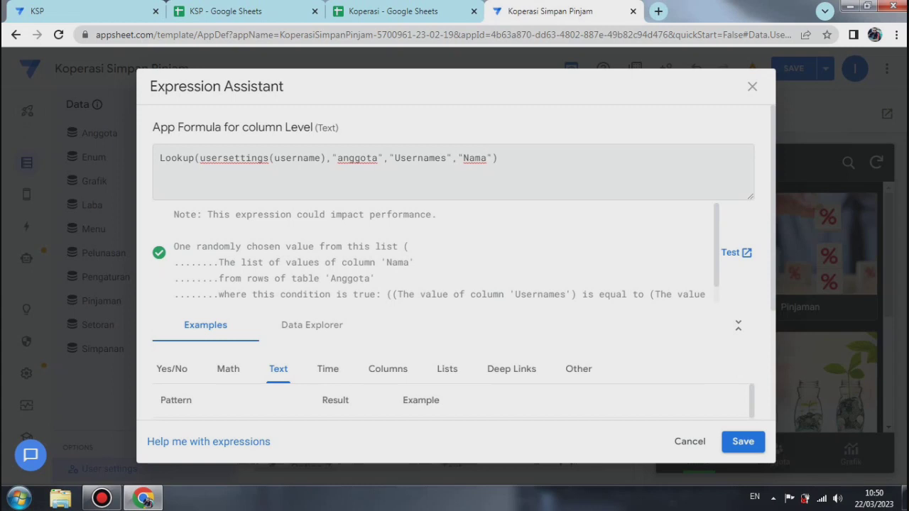
key(BackSpace)
key(BackSpace)
key(BackSpace)
key(BackSpace)
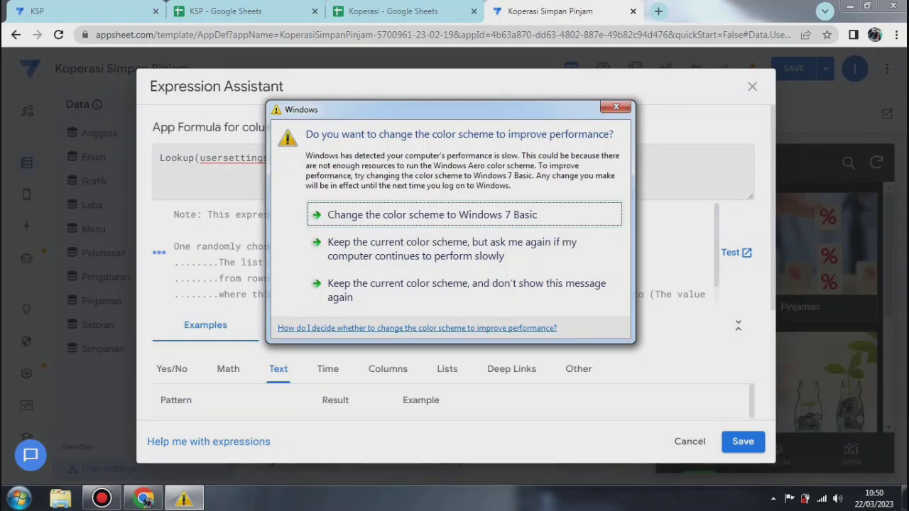
key(Escape)
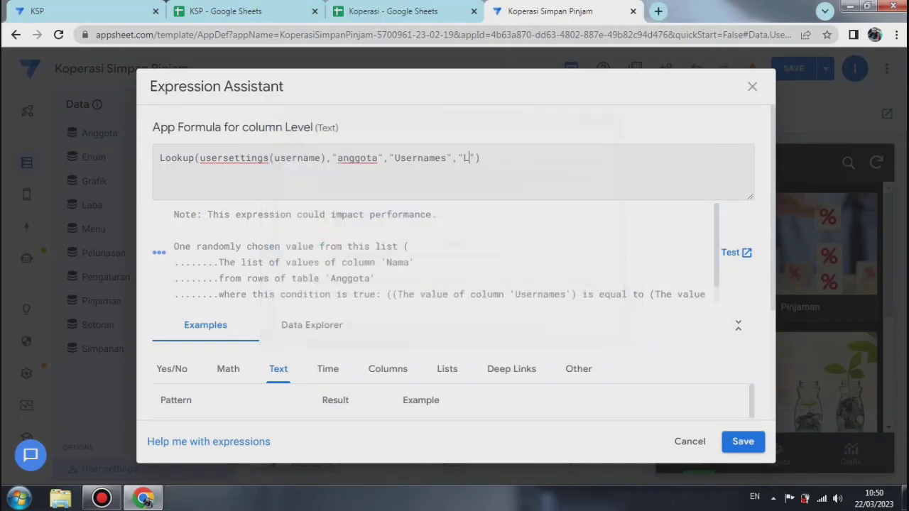
text(evel)
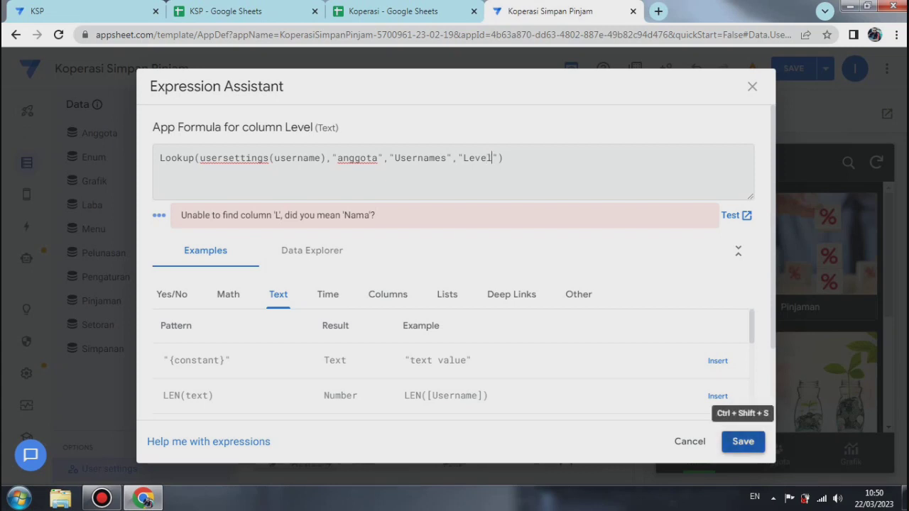
click(743, 441)
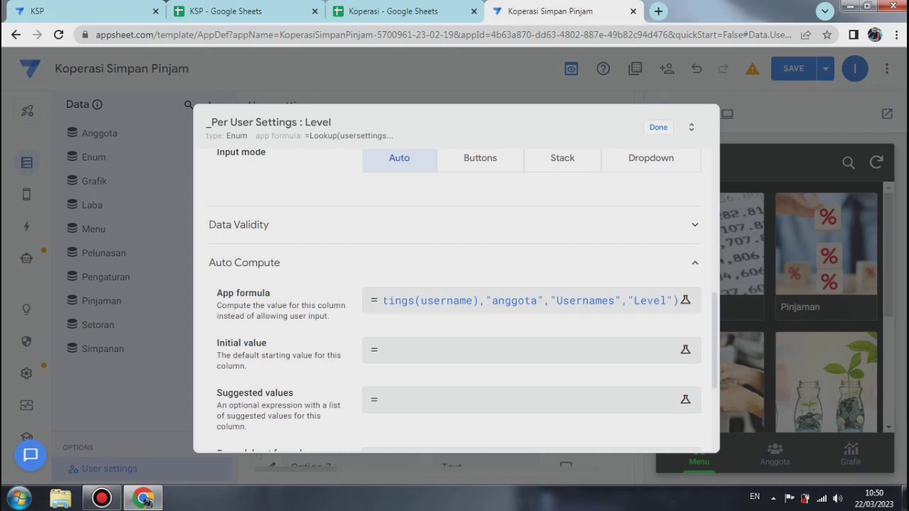
Change Level's column type from Enum to Text.
scroll(454, 298, up, 4)
scroll(454, 299, up, 2)
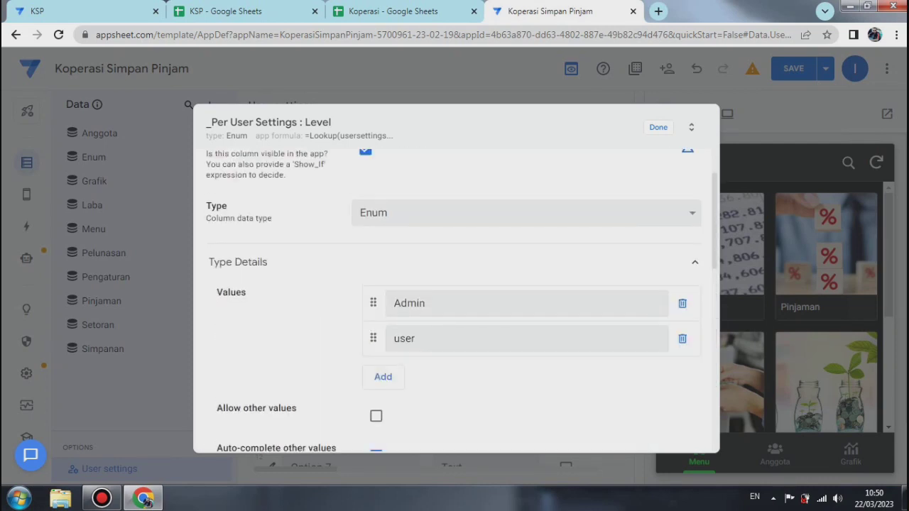
scroll(454, 298, up, 1)
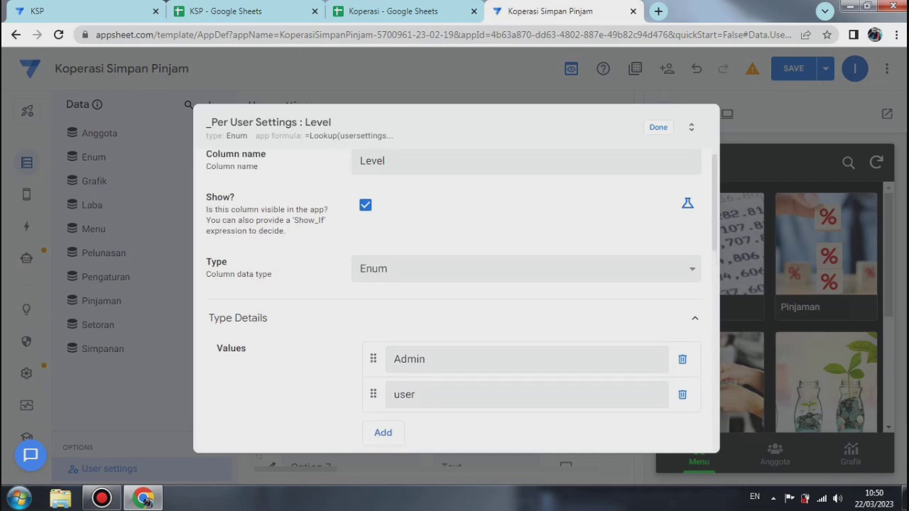
click(526, 269)
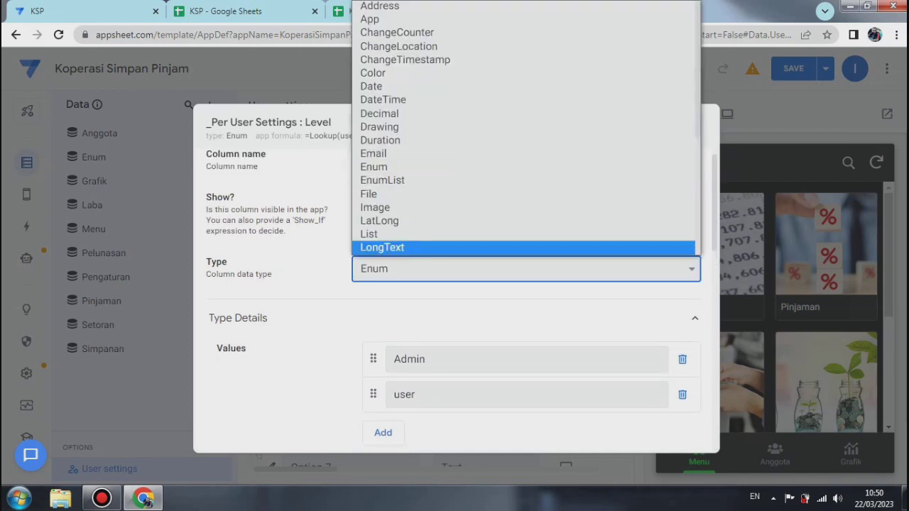
key(t)
click(525, 248)
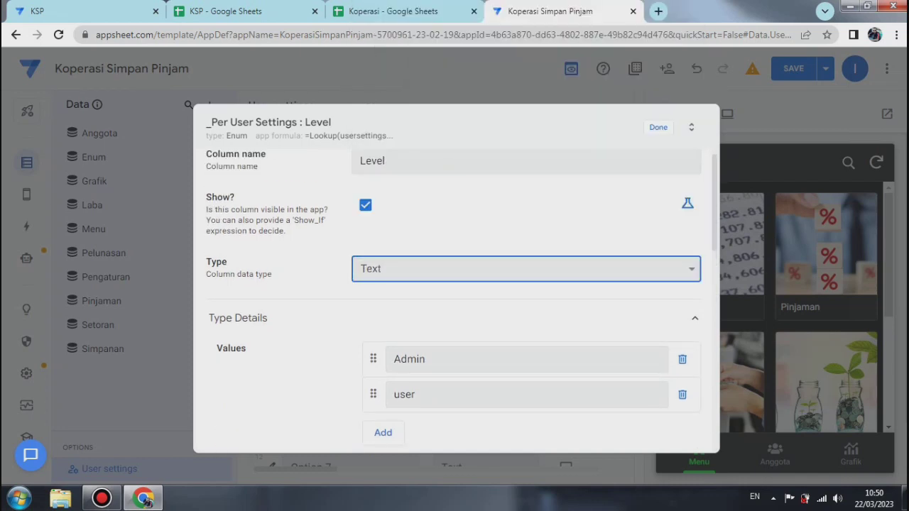
click(658, 127)
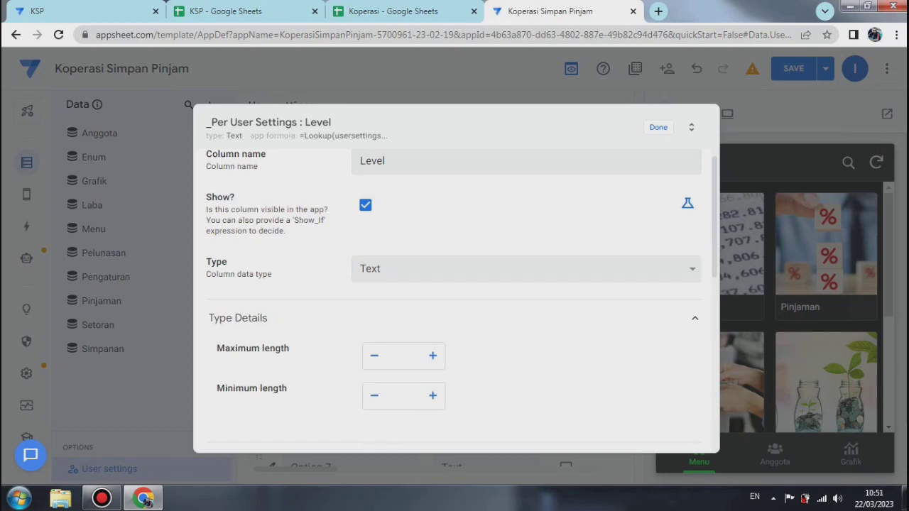
click(495, 319)
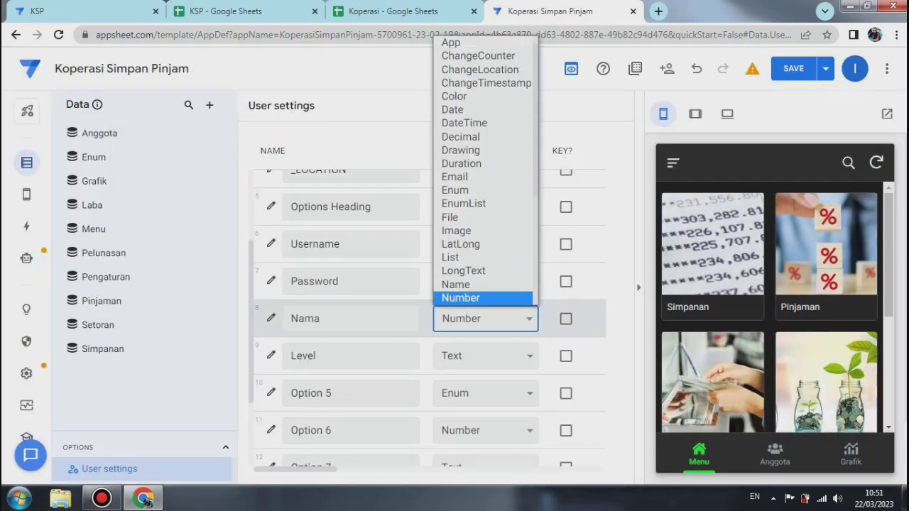
Set the Nama column's type to Text and review Username's update behavior options.
key(t)
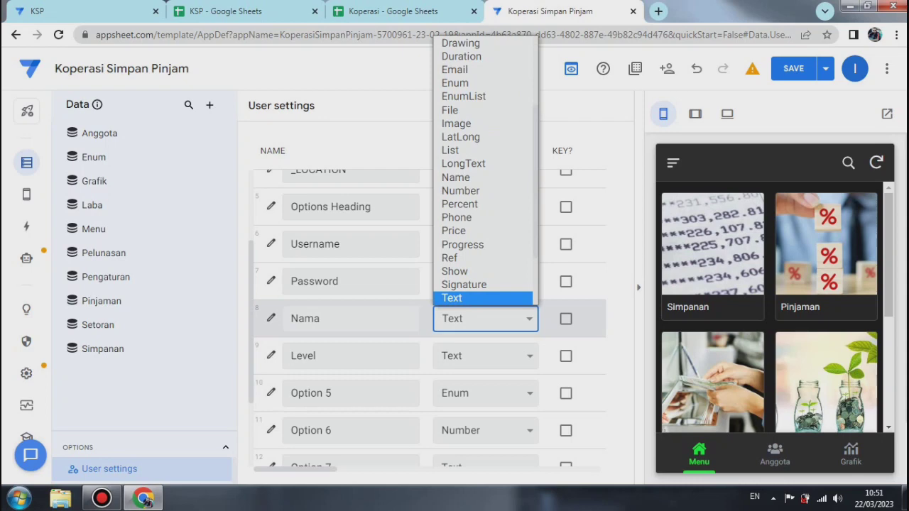
key(Return)
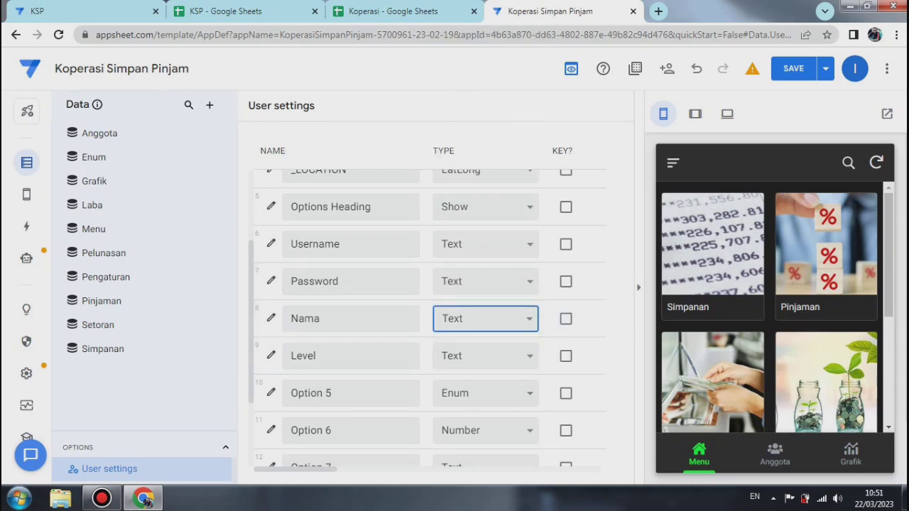
click(272, 243)
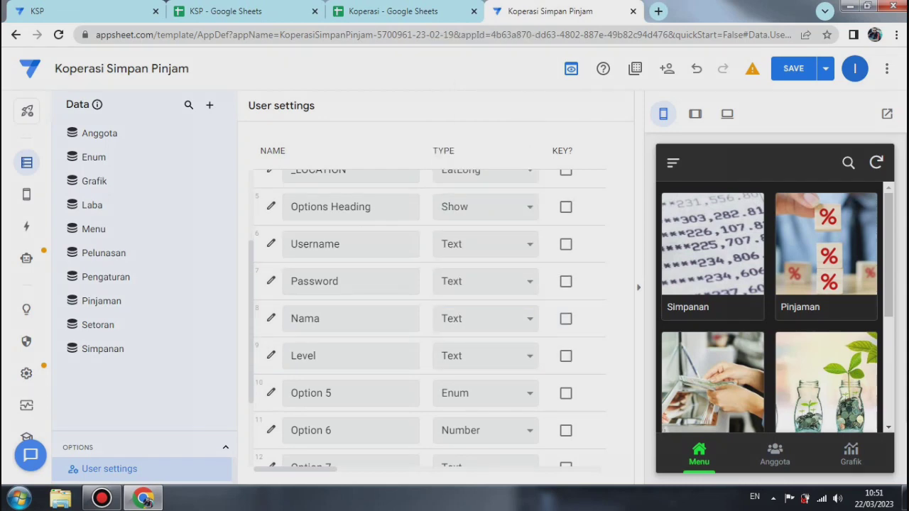
scroll(455, 298, down, 3)
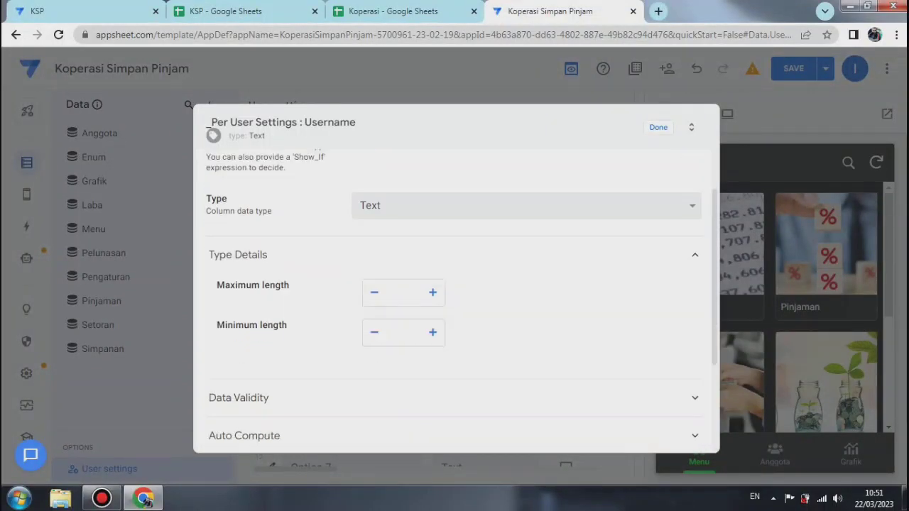
click(249, 341)
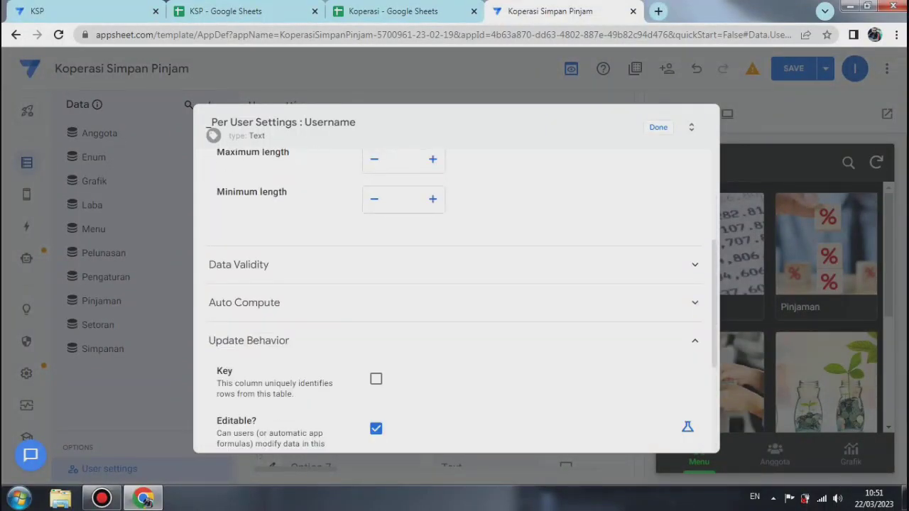
scroll(455, 299, down, 3)
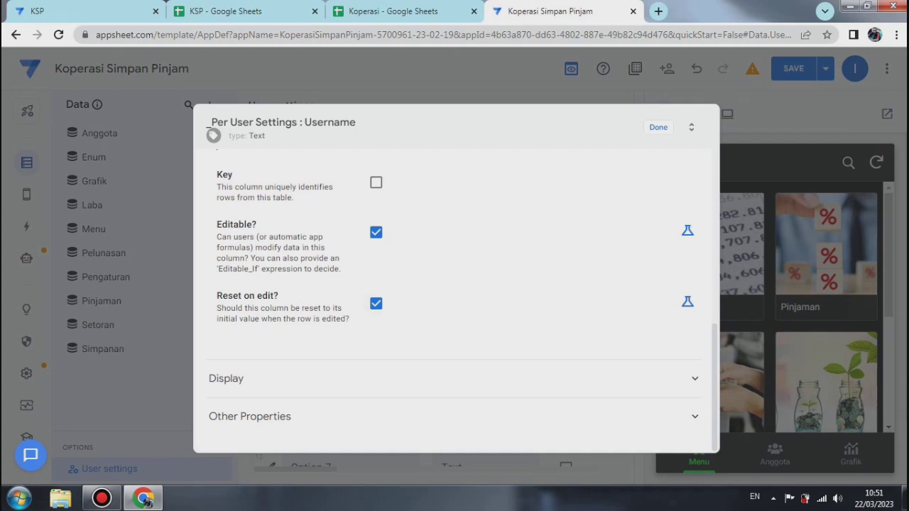
click(659, 127)
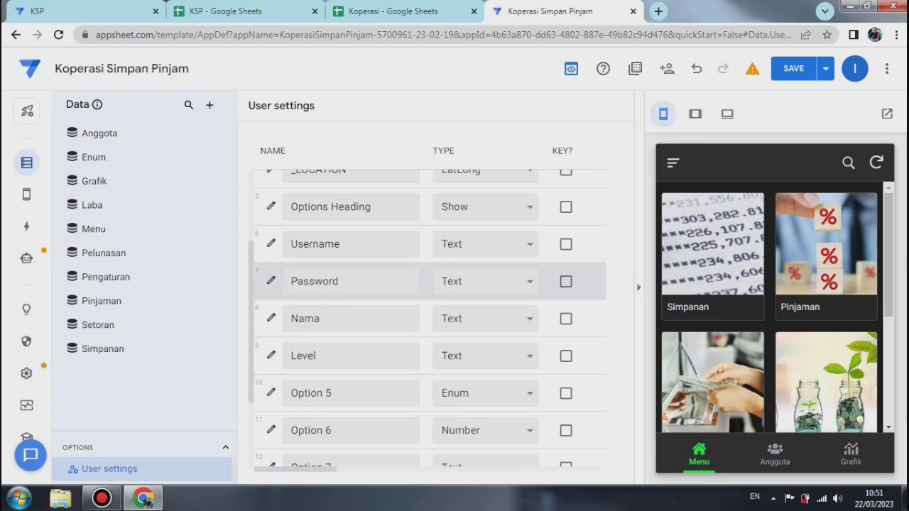
Make the Password column reset on edit, then save the app with data verification.
click(271, 282)
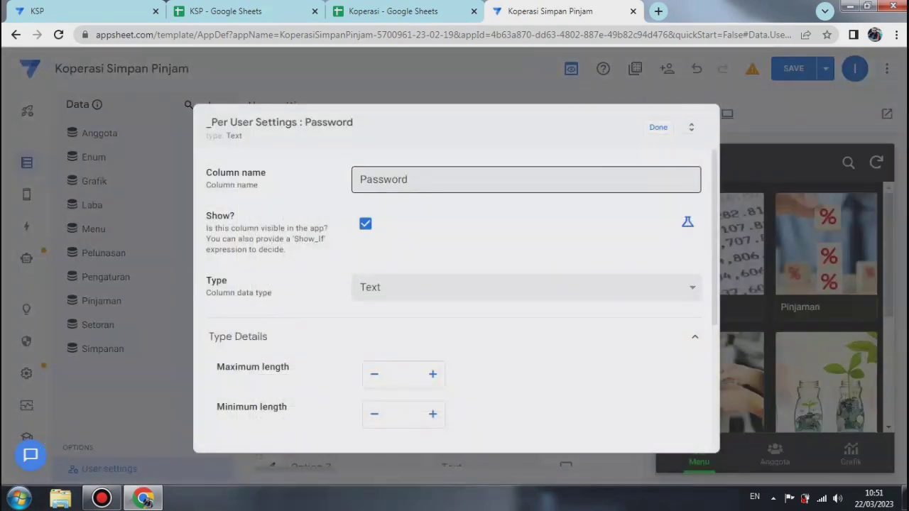
drag(426, 199, 426, 288)
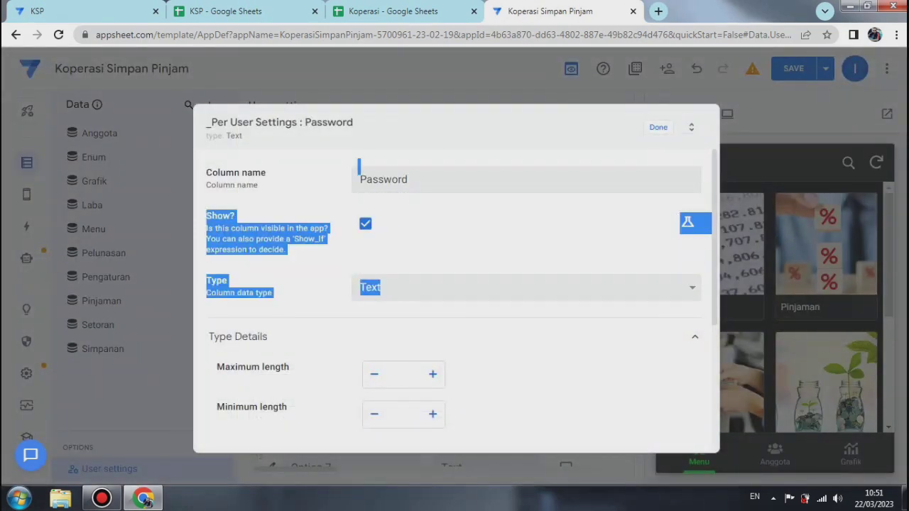
scroll(454, 298, down, 5)
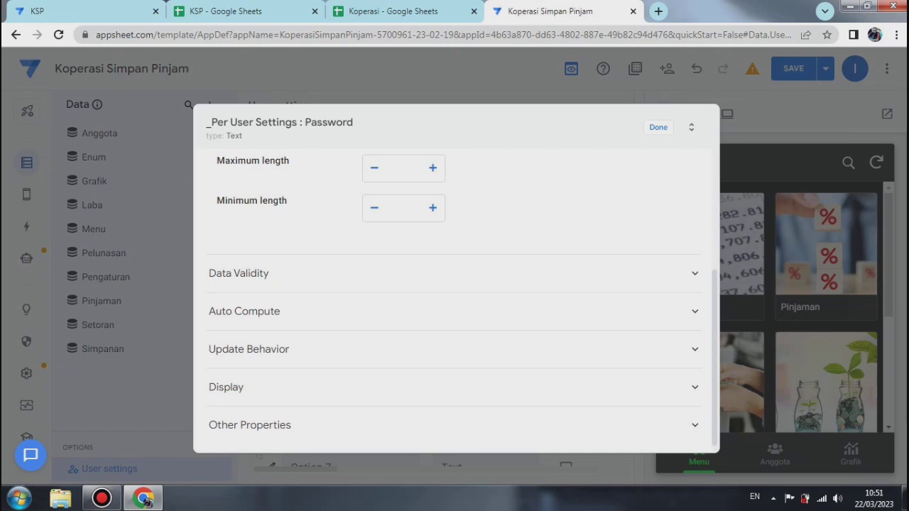
click(249, 349)
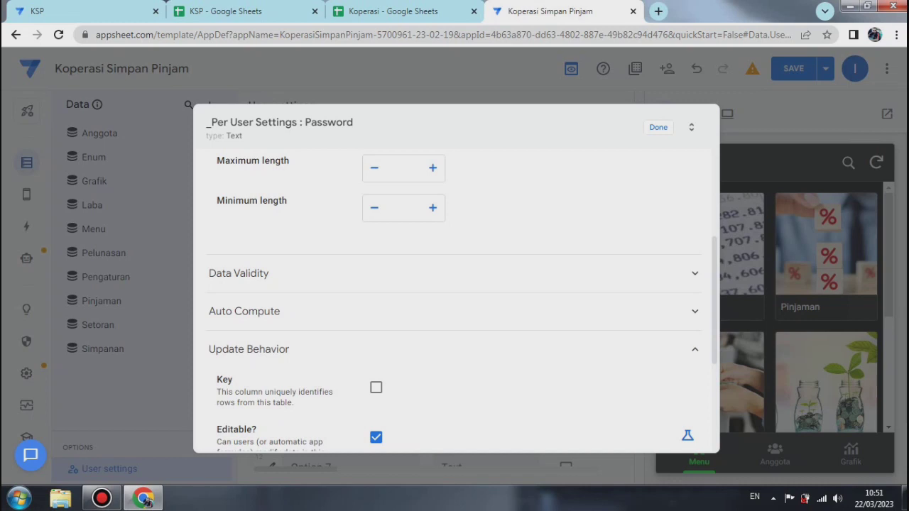
scroll(454, 298, down, 3)
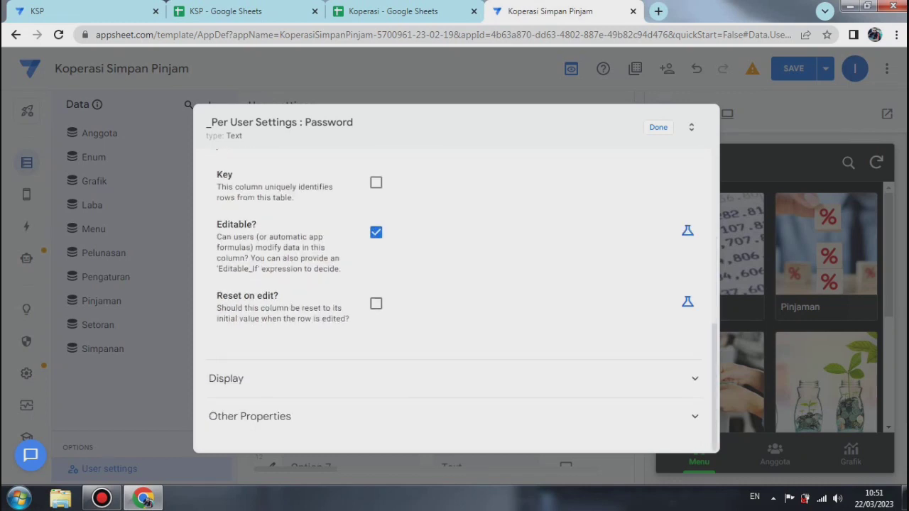
click(375, 303)
click(659, 127)
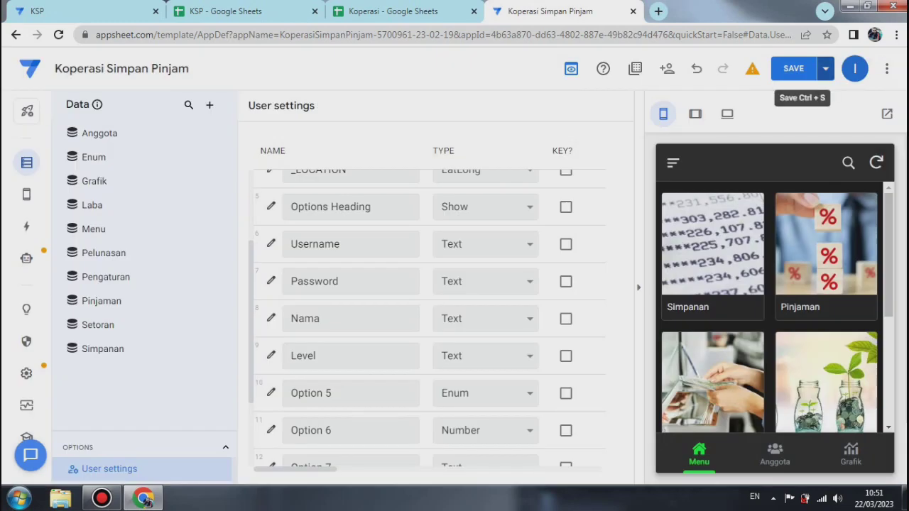
click(826, 68)
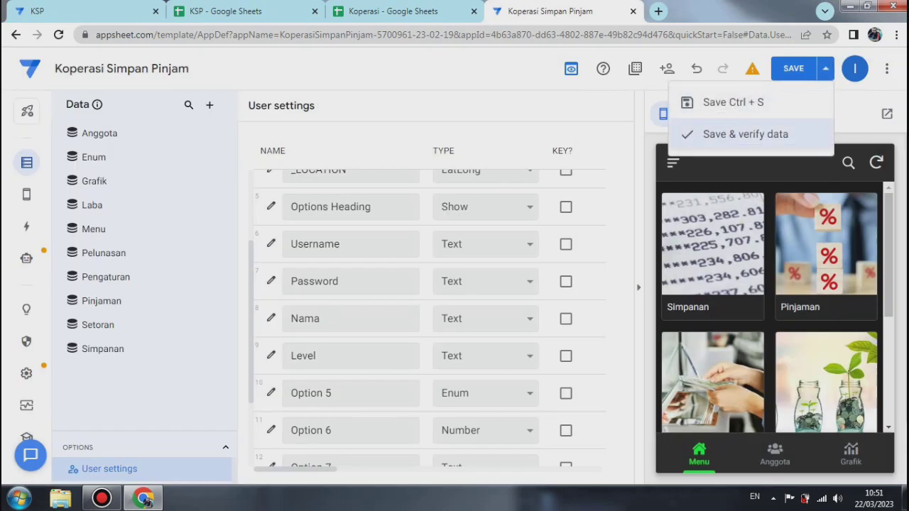
click(745, 135)
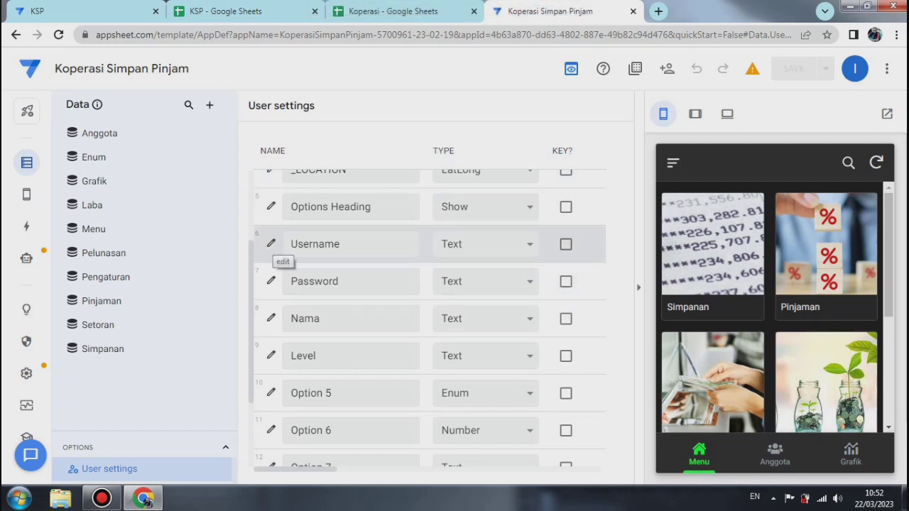
Try a Level lookup Show_If on Username, then revert it to always shown.
click(271, 244)
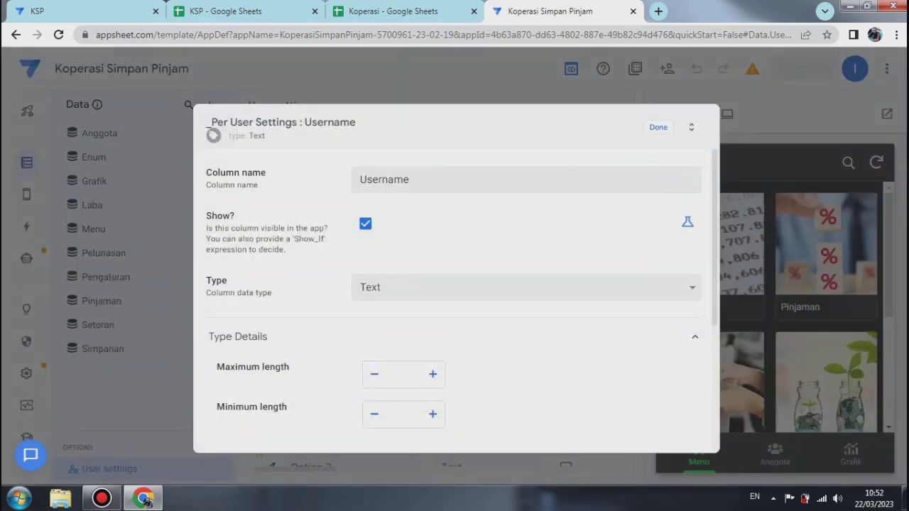
click(688, 222)
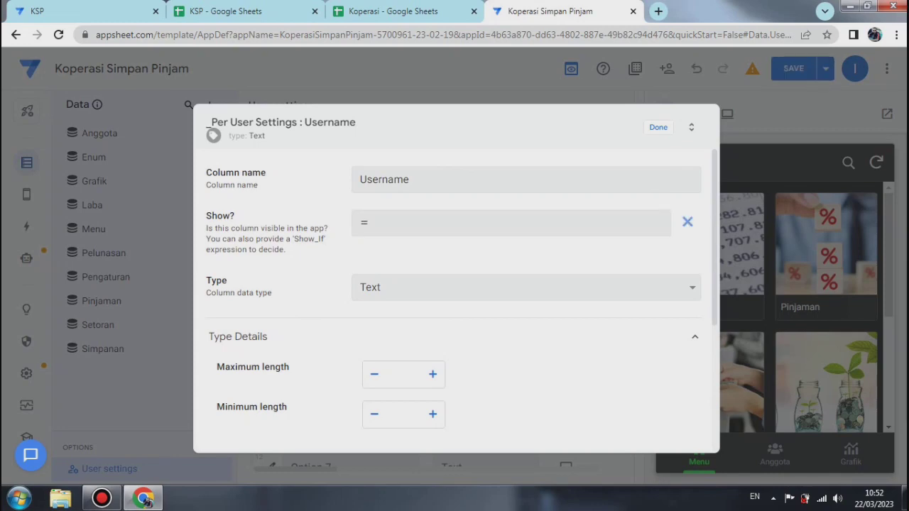
click(511, 223)
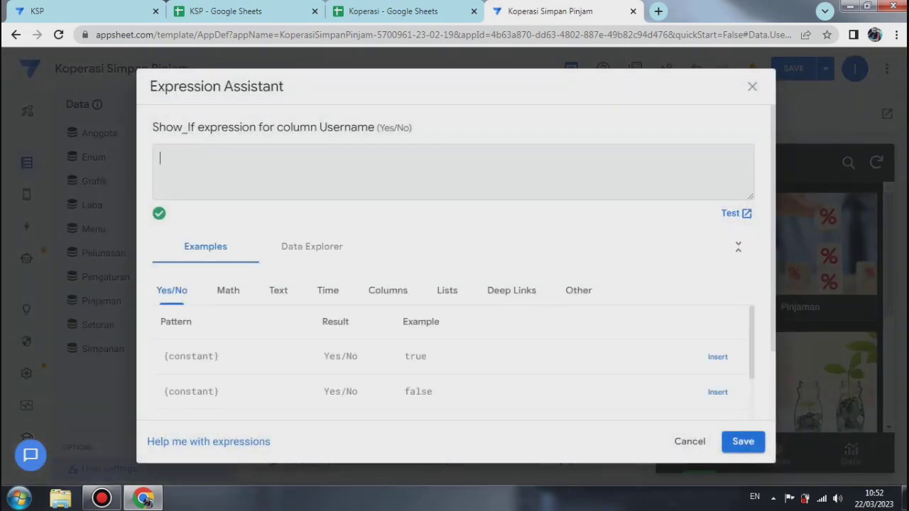
text(isblank(lookup(usersettings(username),"_per user settings","Username","Level")))
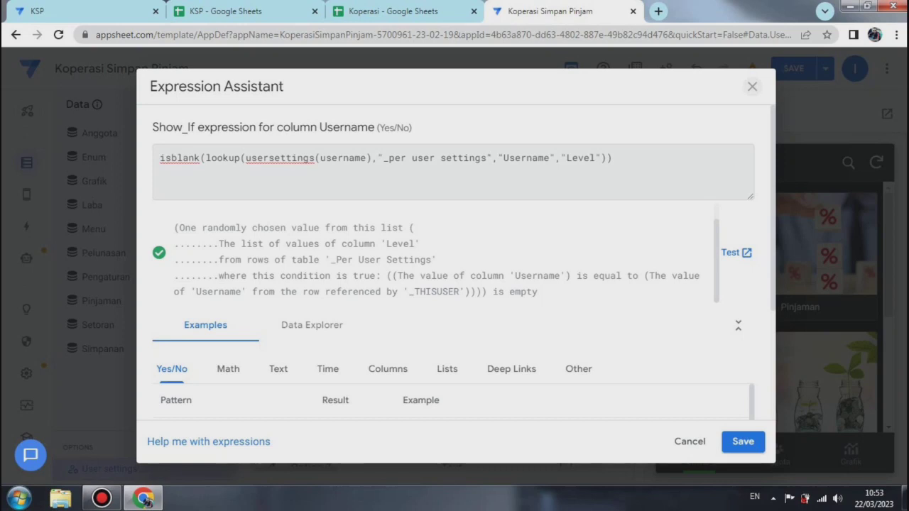
click(752, 87)
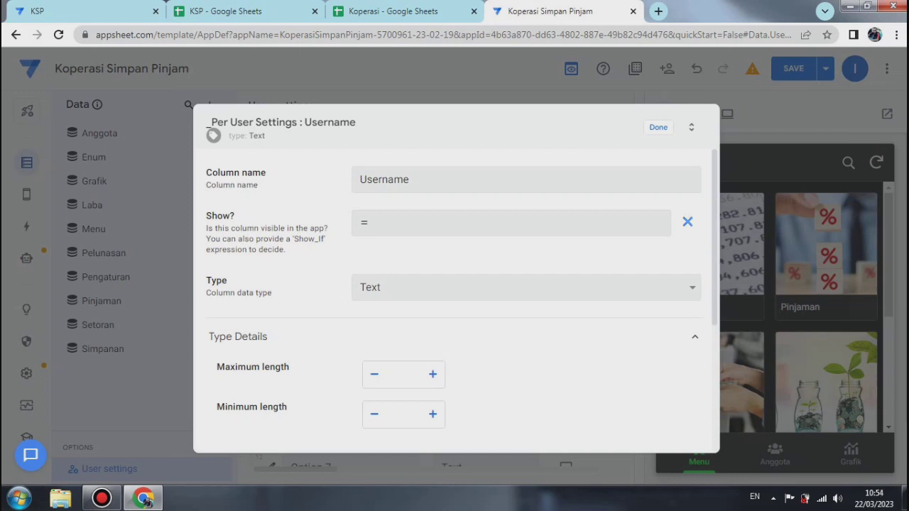
click(688, 222)
click(658, 128)
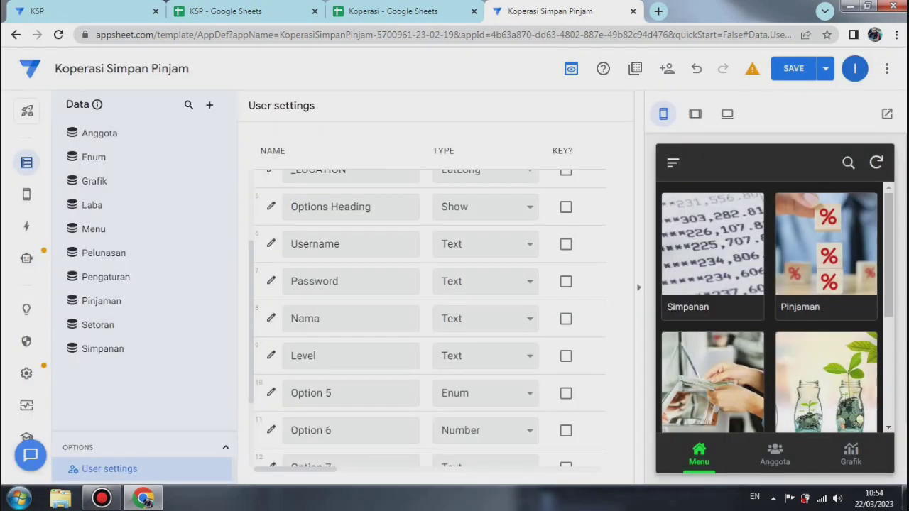
Save and verify the app, then go to the Views editor.
click(825, 68)
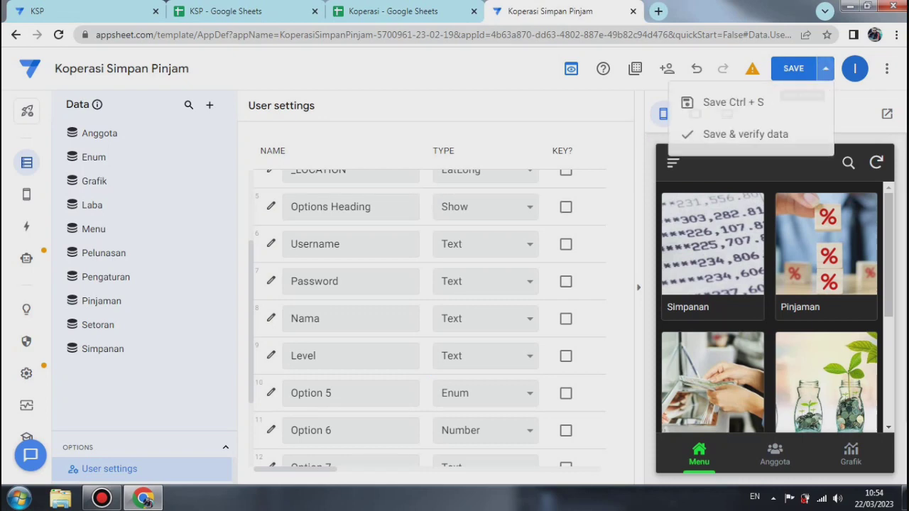
click(745, 133)
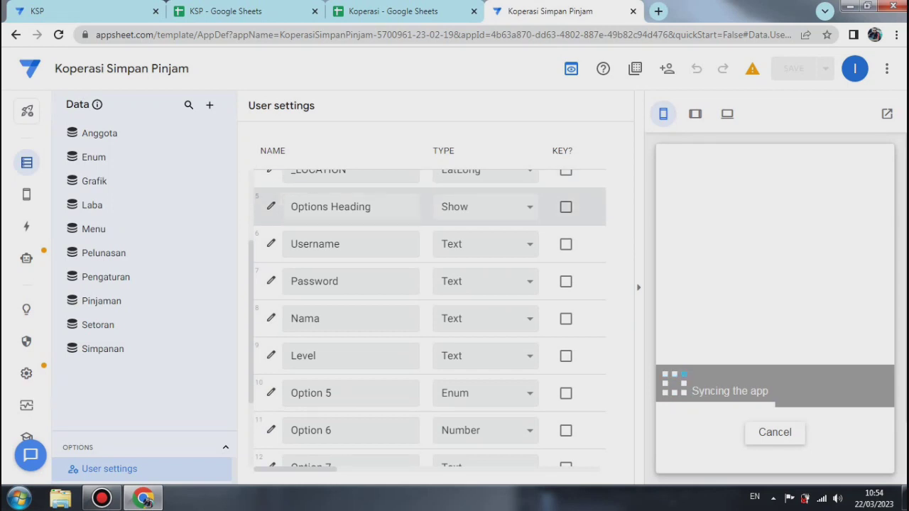
mouse_move(26, 194)
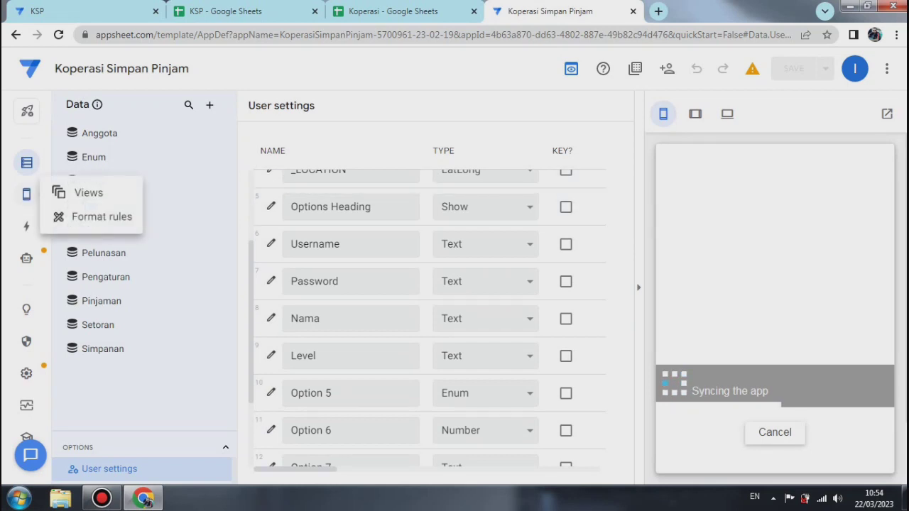
click(87, 192)
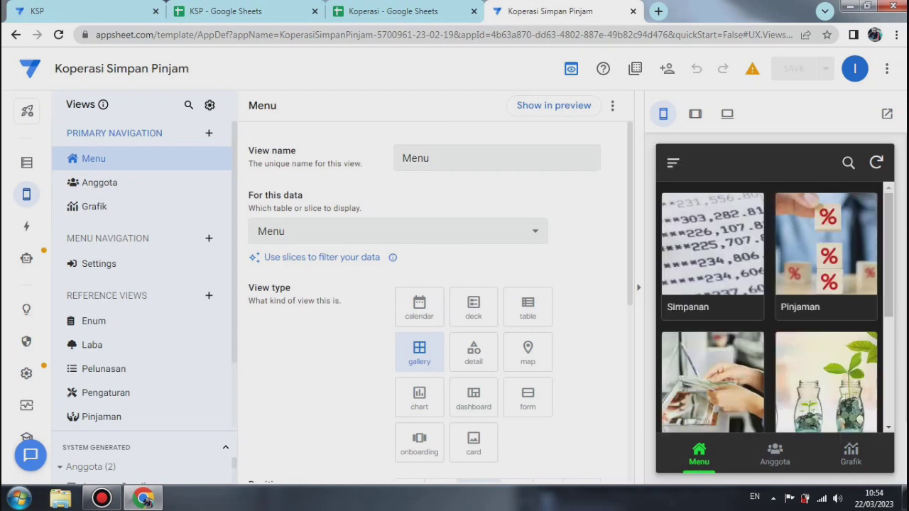
Open the Actions list, then try the Simpanan and Pinjaman cards in the preview.
click(99, 263)
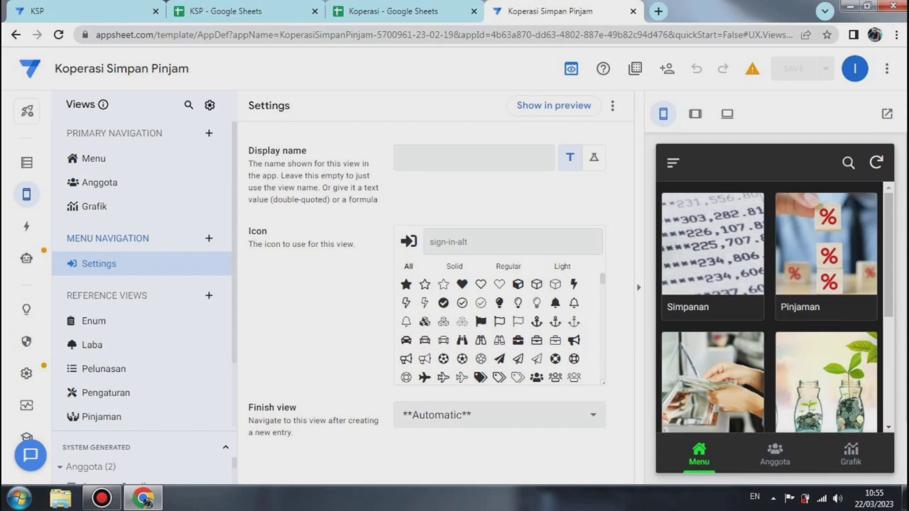
click(26, 227)
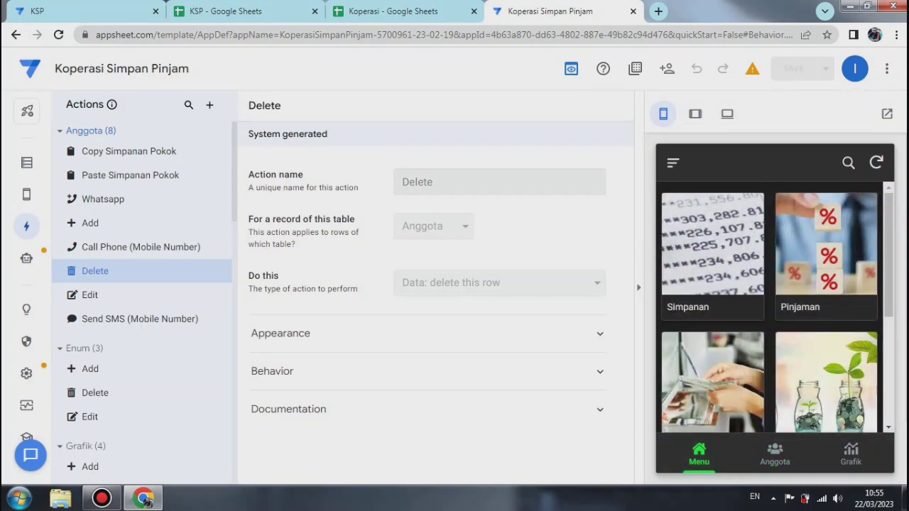
click(713, 245)
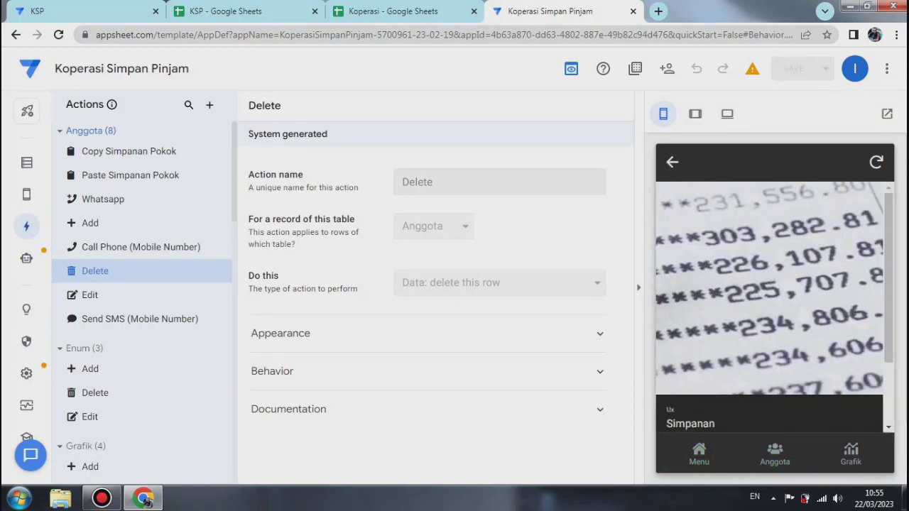
click(672, 163)
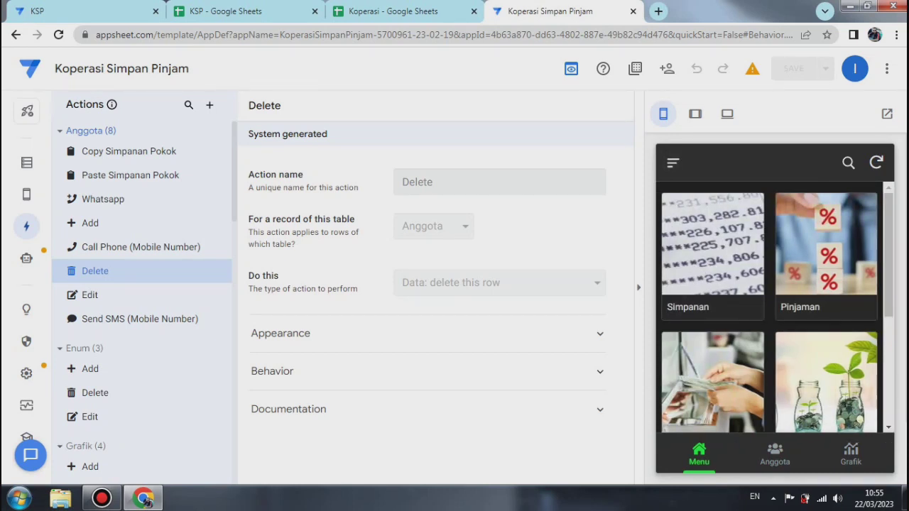
click(826, 246)
click(672, 162)
scroll(776, 306, down, 3)
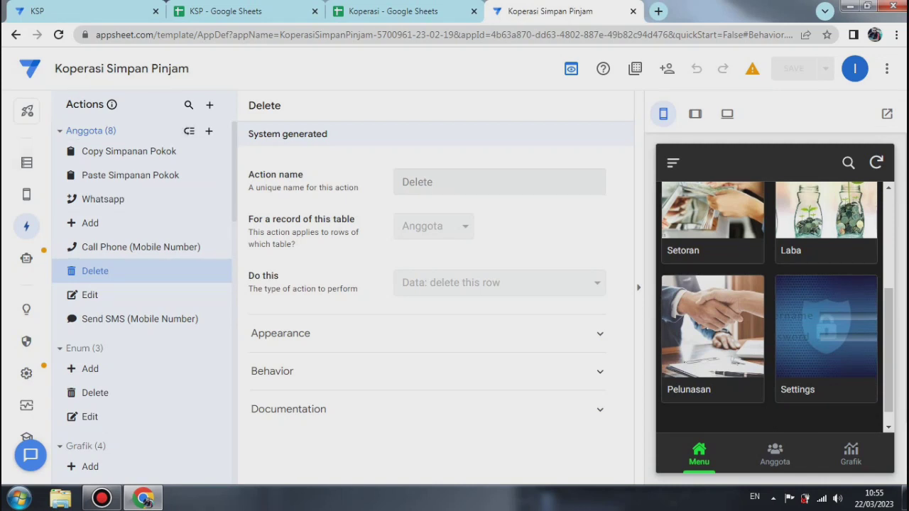
Add a Menu-table action named Go set to 'App: go to another view within this app'.
click(209, 105)
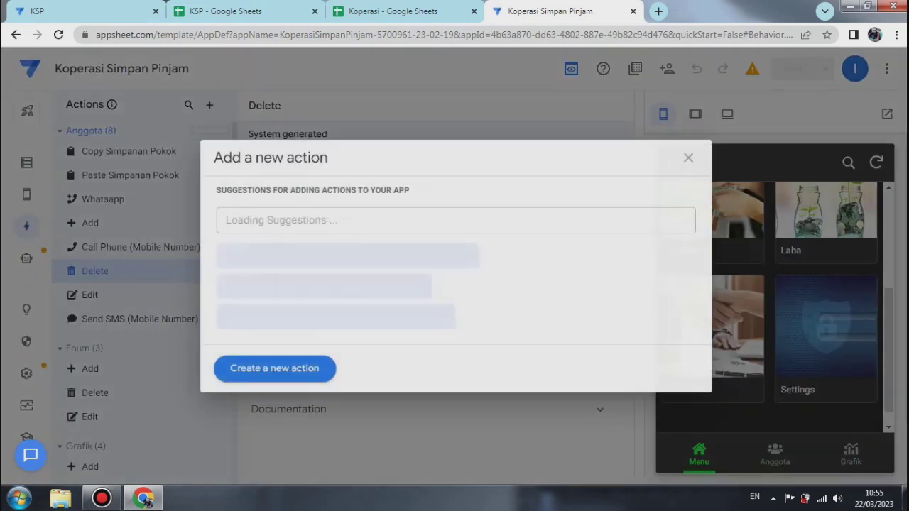
click(274, 369)
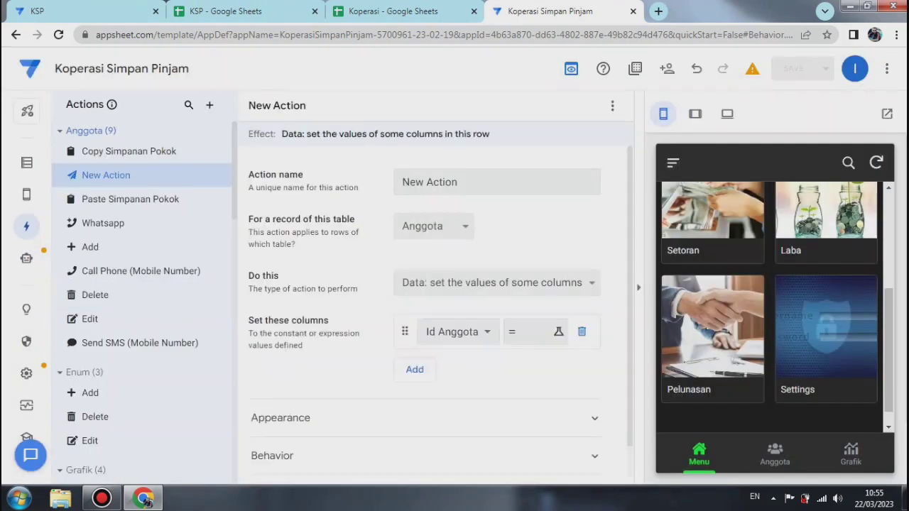
drag(470, 183, 400, 182)
text(G)
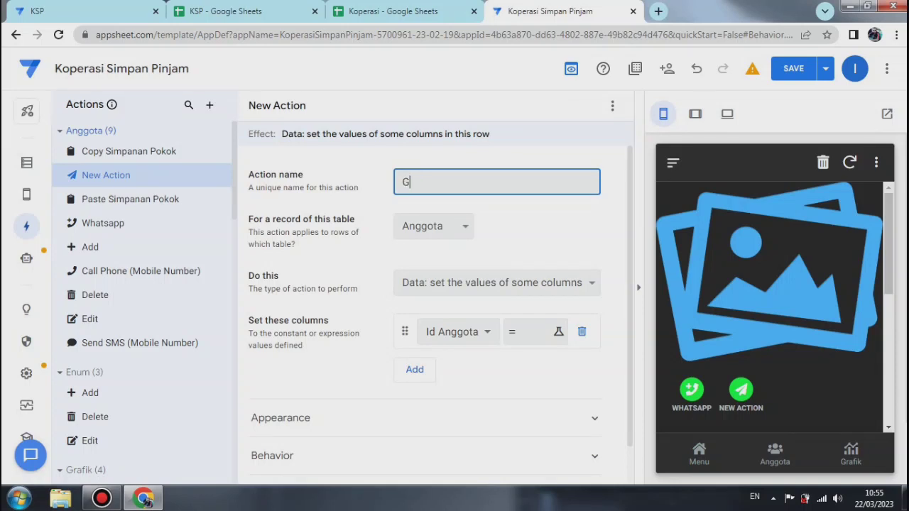
text(o)
click(433, 226)
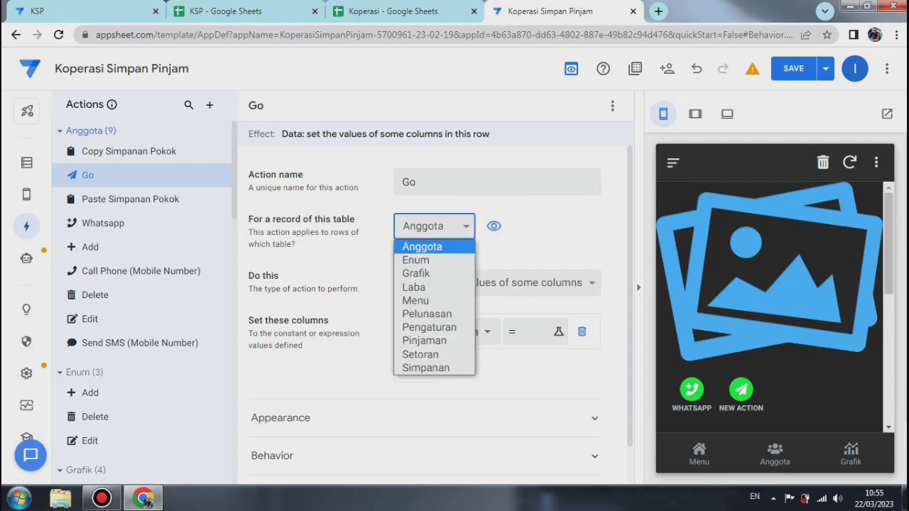
click(426, 301)
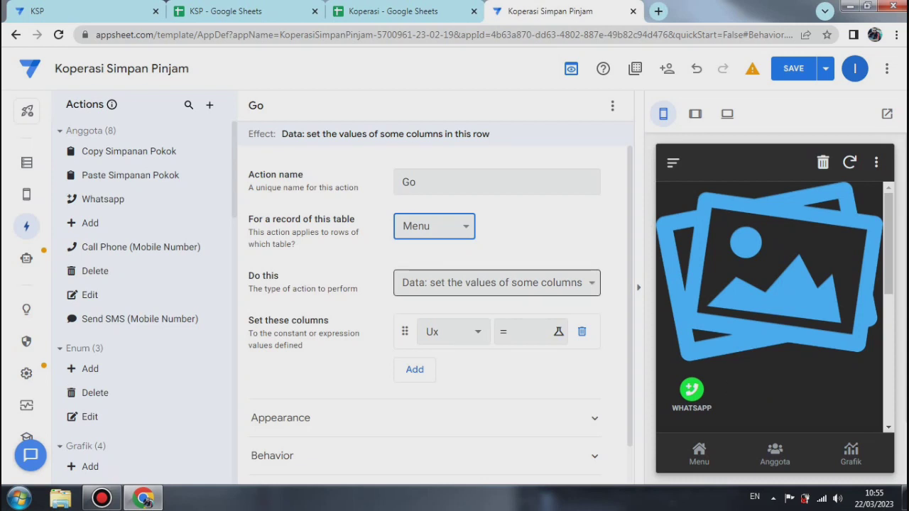
click(497, 282)
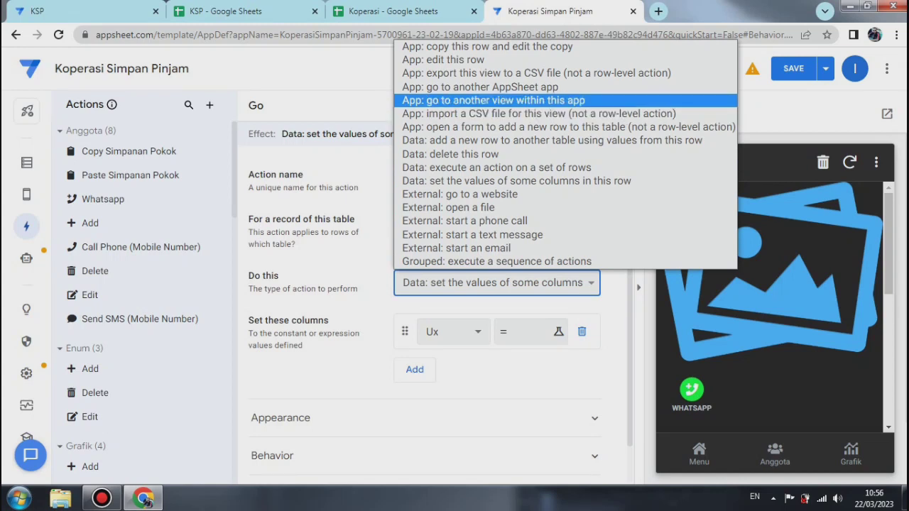
click(493, 100)
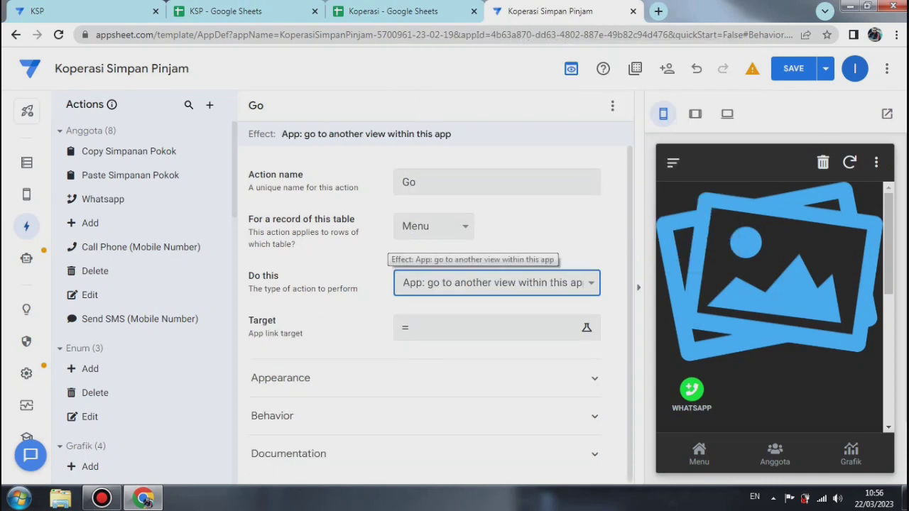
click(512, 327)
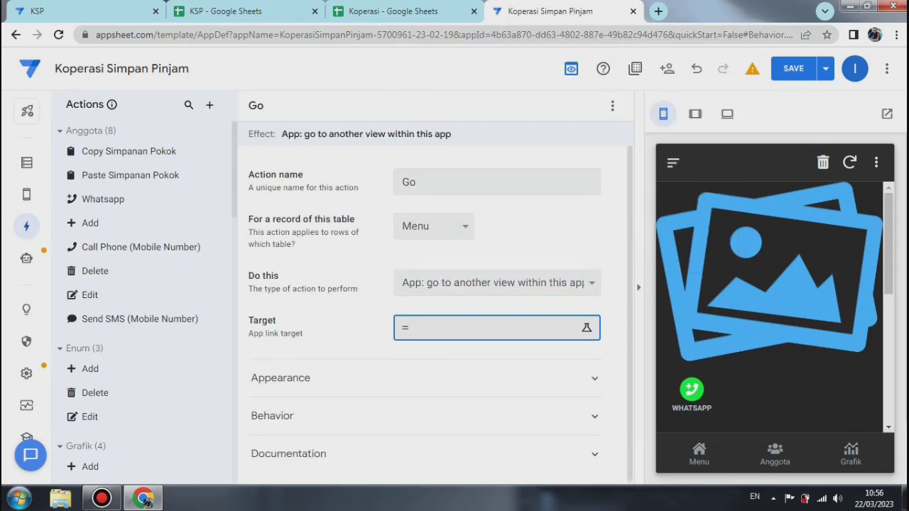
Paste the if/linktofilteredview expression as Go's target, then switch to the Koperasi spreadsheet.
right_click(189, 148)
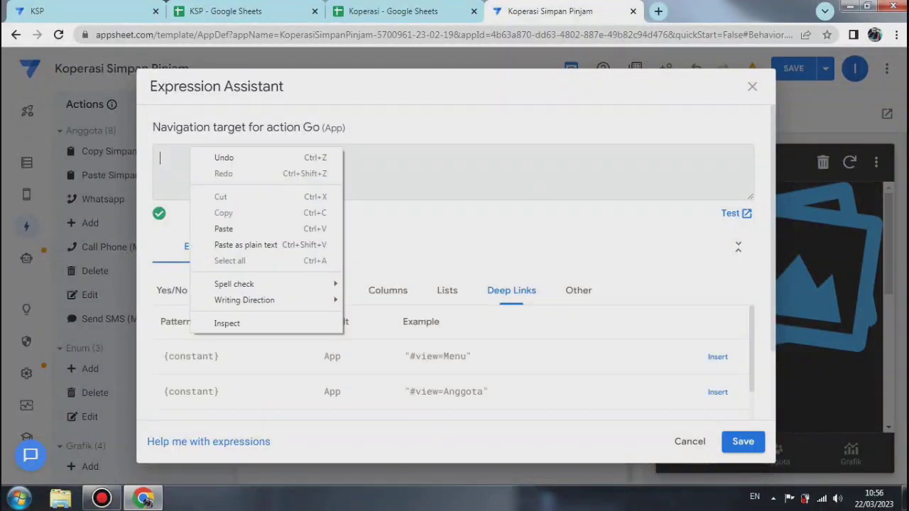
click(203, 229)
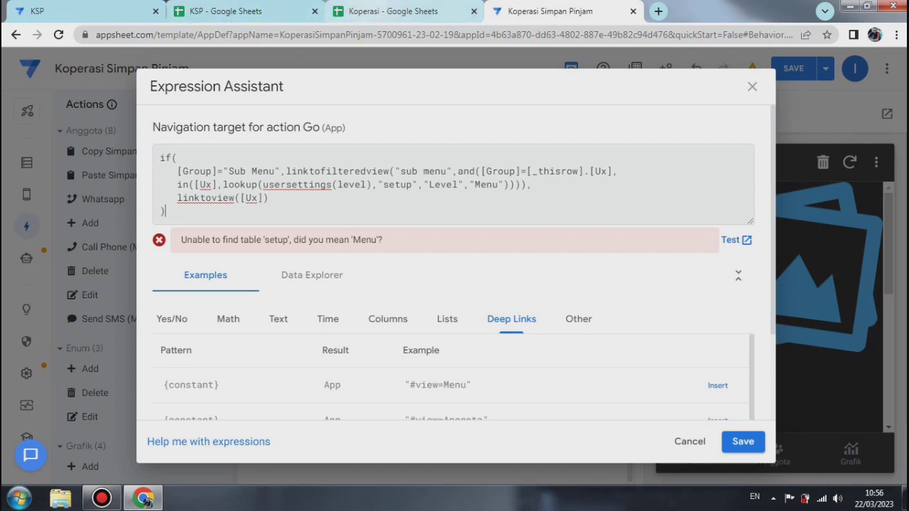
click(393, 10)
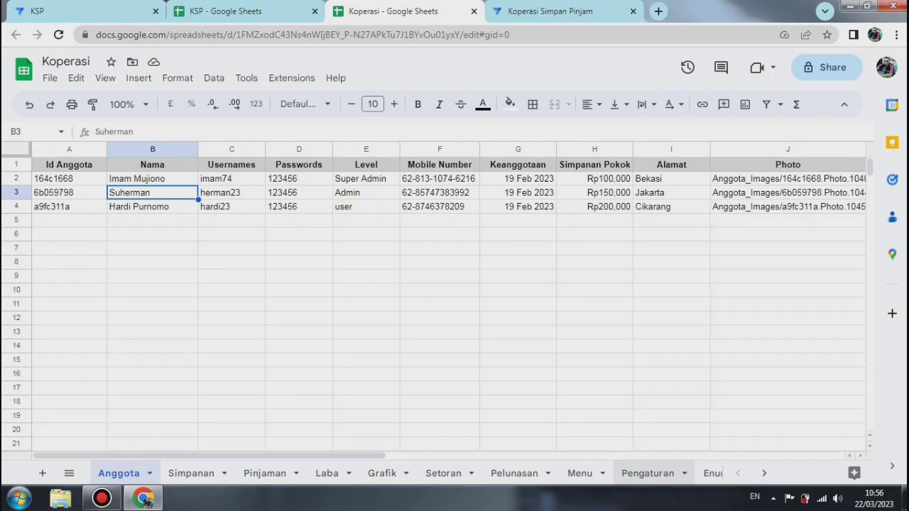
Inspect the Pengaturan sheet's Level and Menu columns, then return to the AppSheet editor.
click(648, 473)
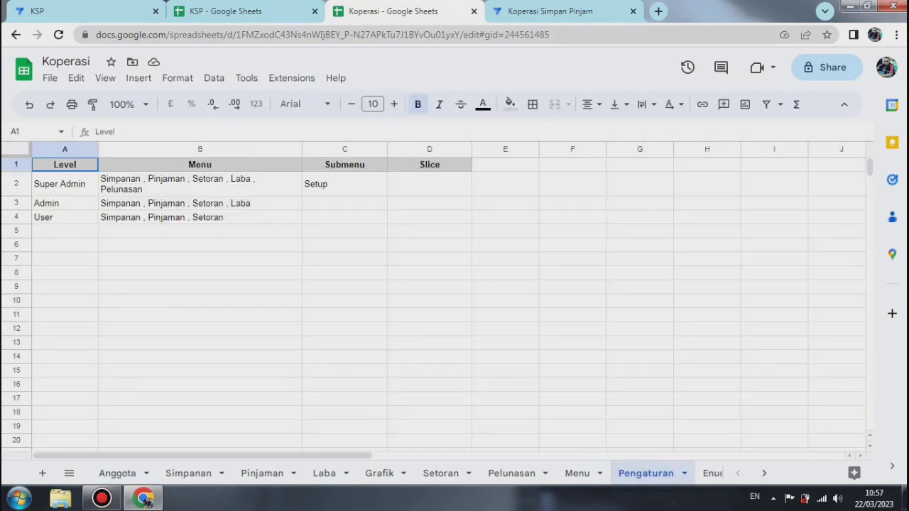
click(545, 11)
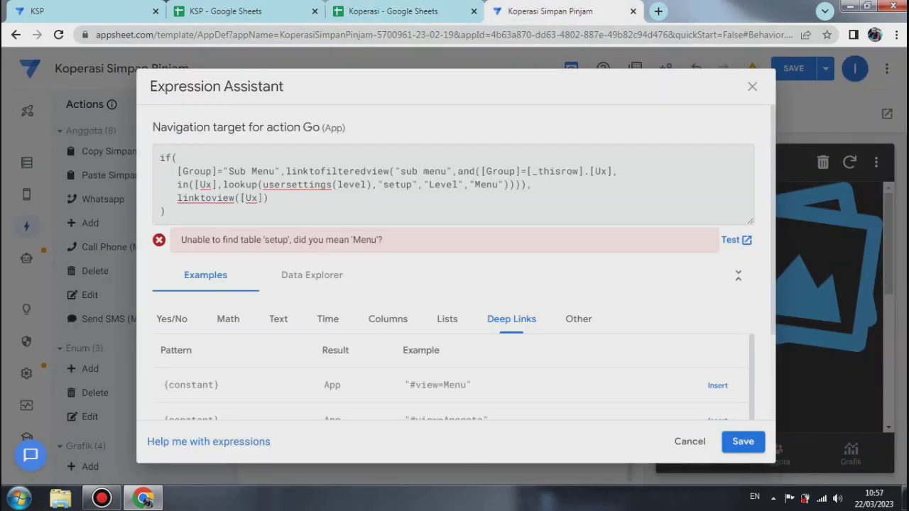
Replace 'setup' with 'pengaturan' in Go's target lookup, then save and verify the app.
click(412, 184)
key(BackSpace)
key(BackSpace)
key(BackSpace)
key(BackSpace)
key(BackSpace)
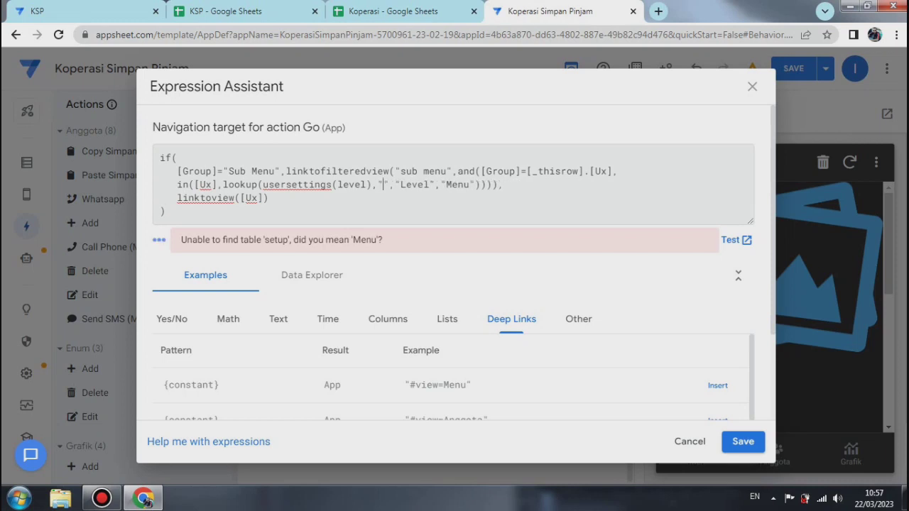
text(pengaturaqn)
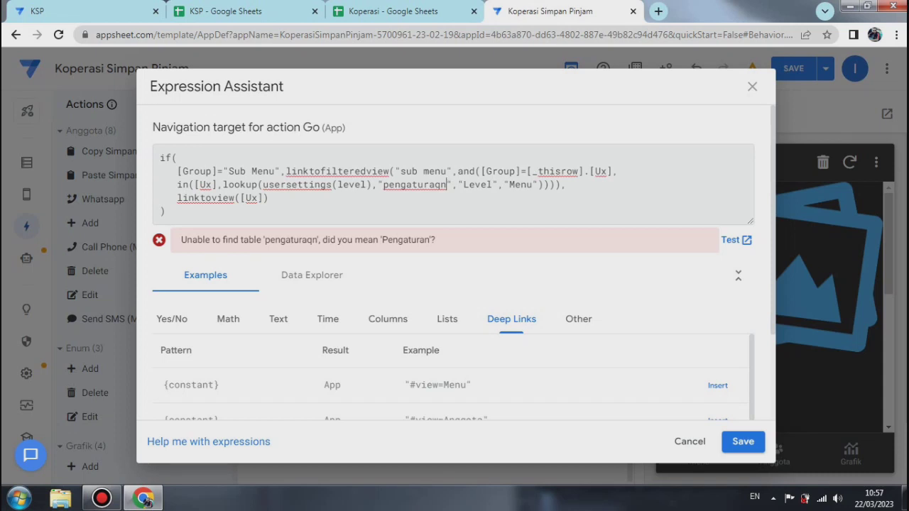
key(BackSpace)
key(BackSpace)
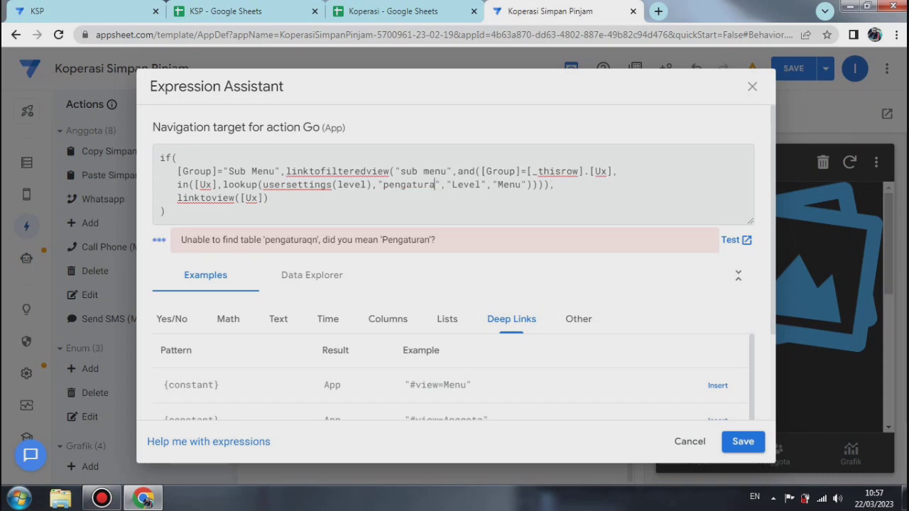
text(n)
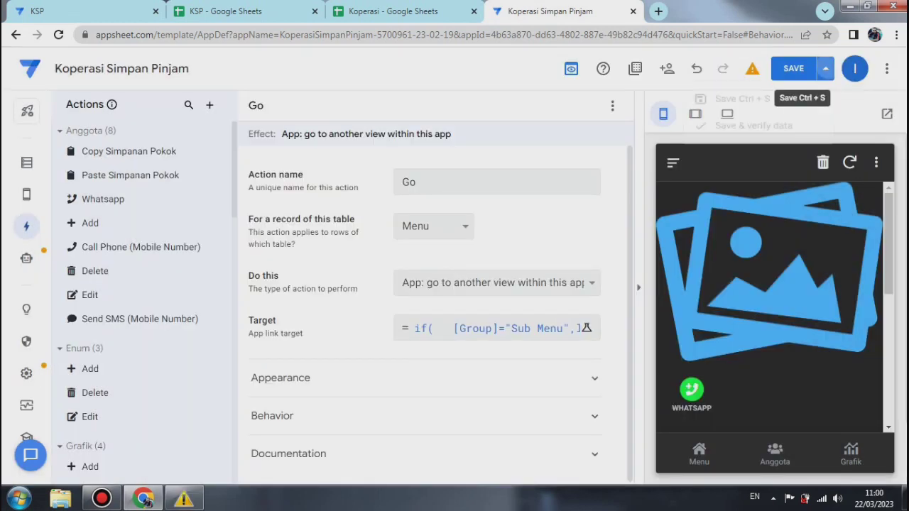
click(825, 68)
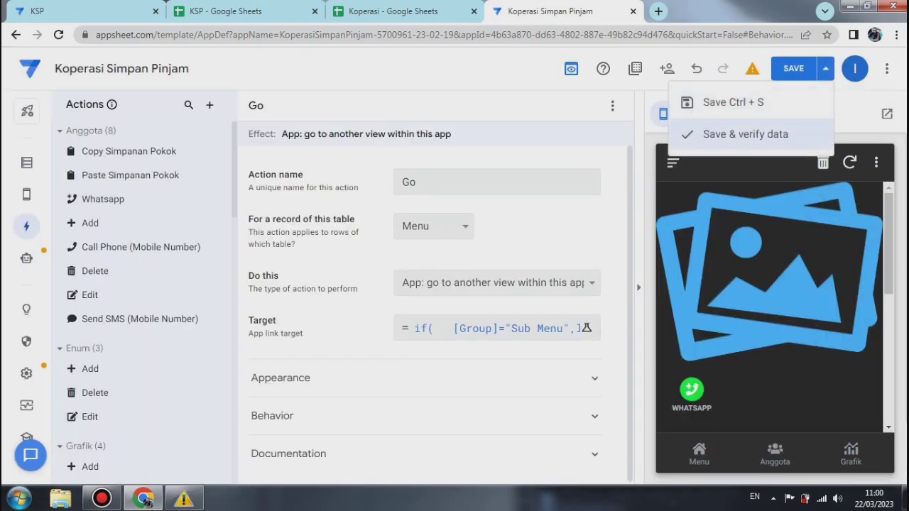
click(746, 134)
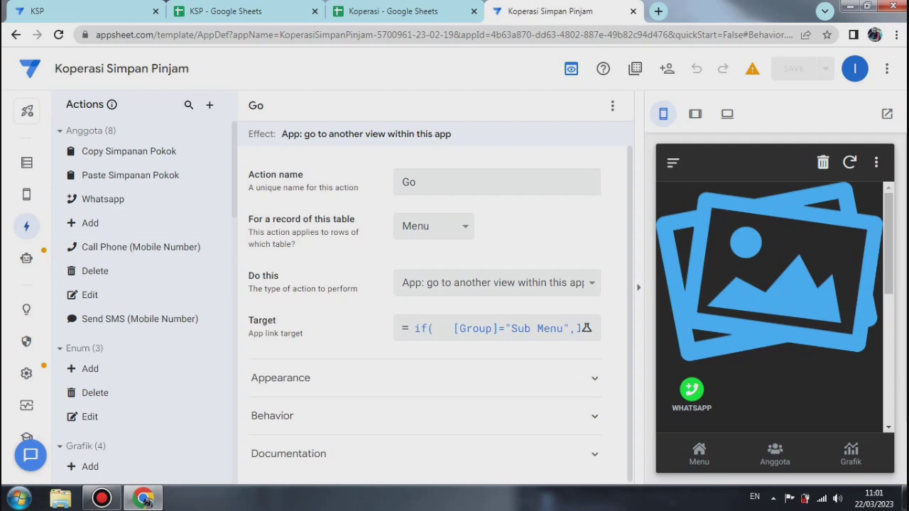
click(26, 194)
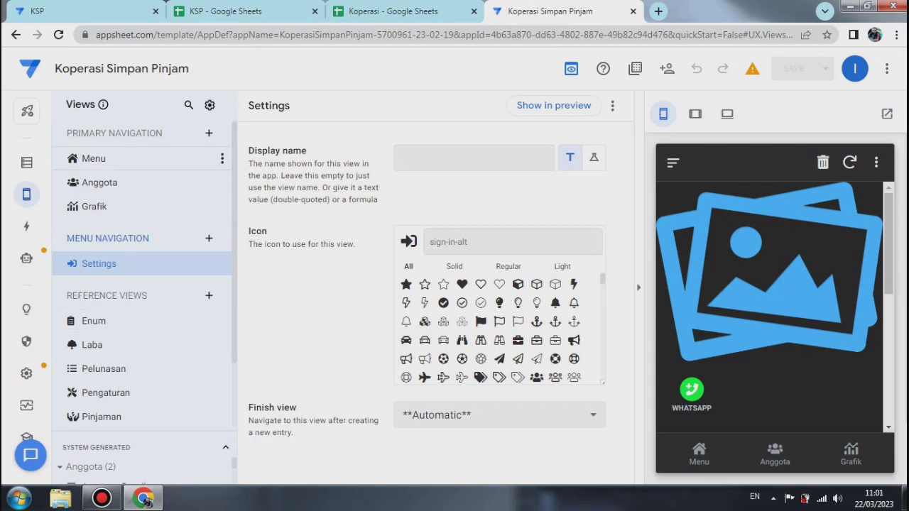
Set the Menu view's Row Selected event action to Go and save with verification.
click(94, 159)
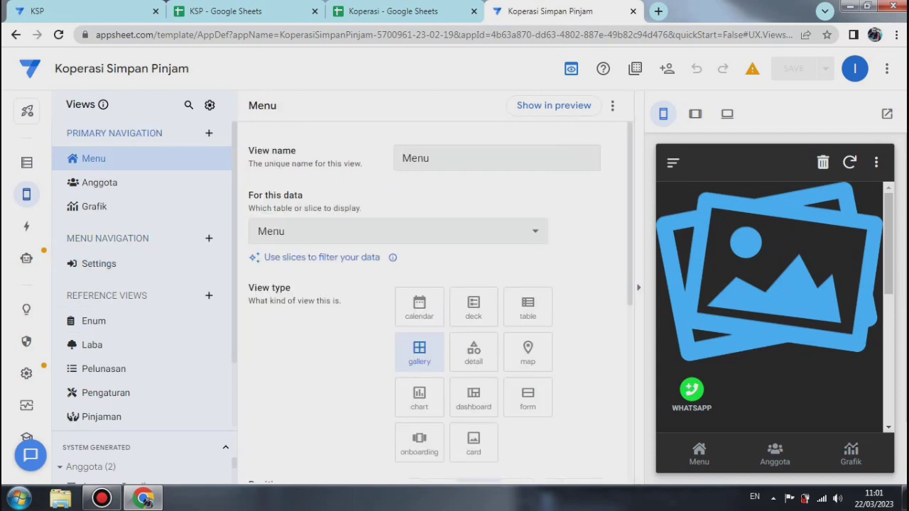
scroll(629, 288, down, 2)
scroll(441, 302, down, 4)
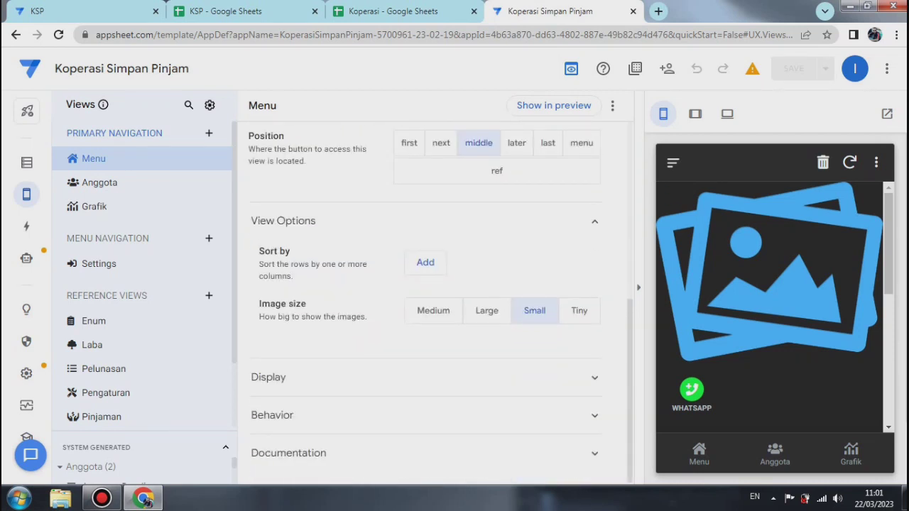
click(595, 416)
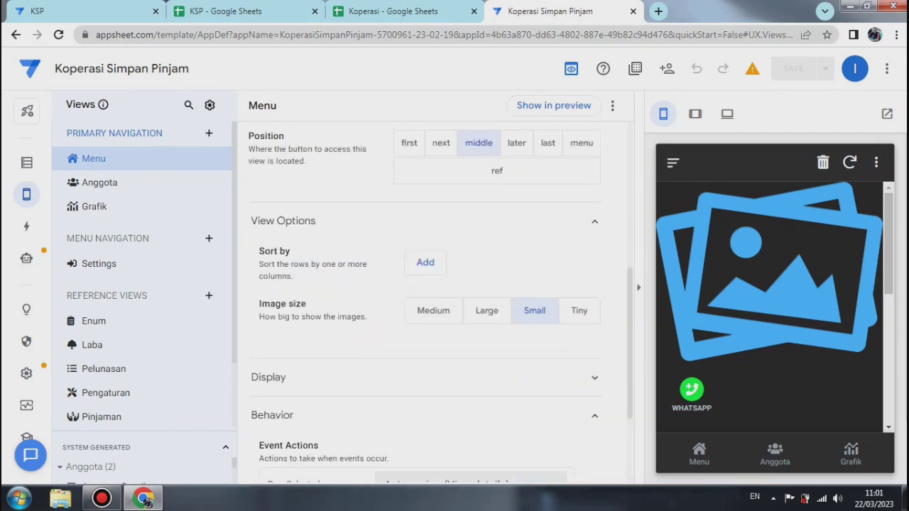
scroll(472, 332, down, 3)
click(470, 333)
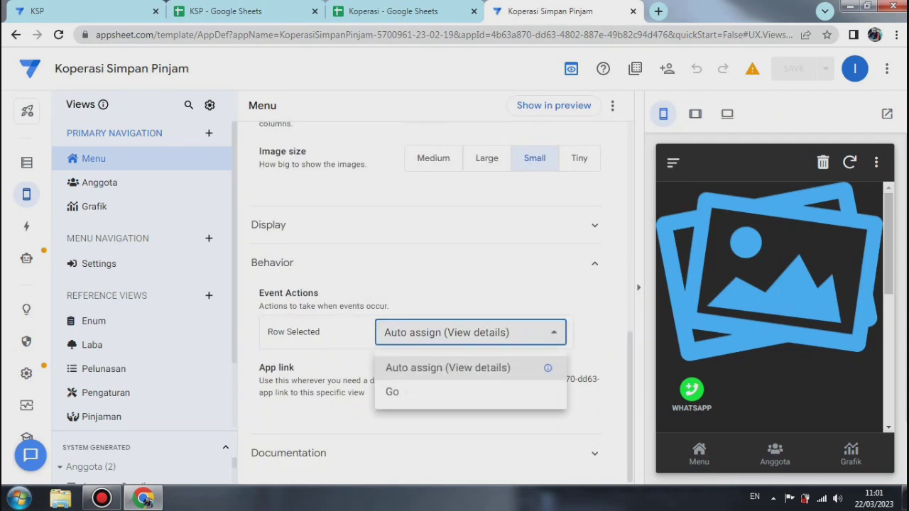
click(426, 392)
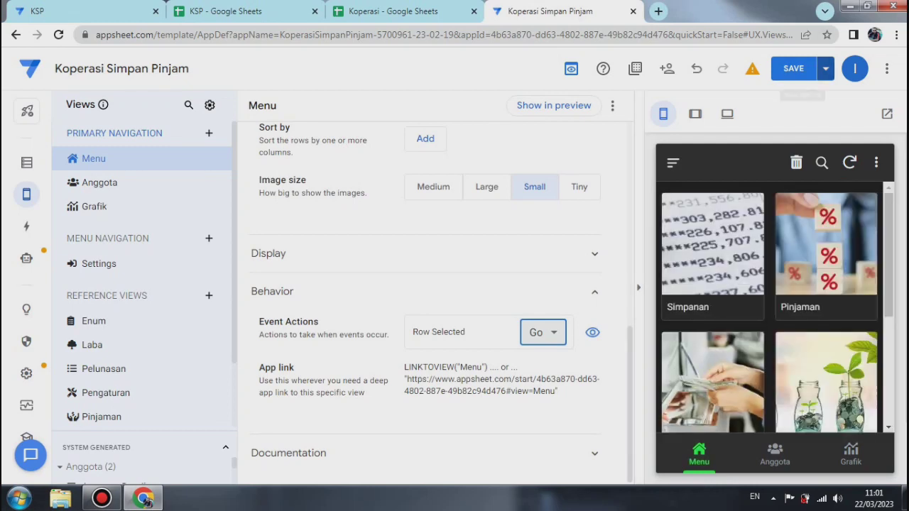
click(826, 68)
click(739, 134)
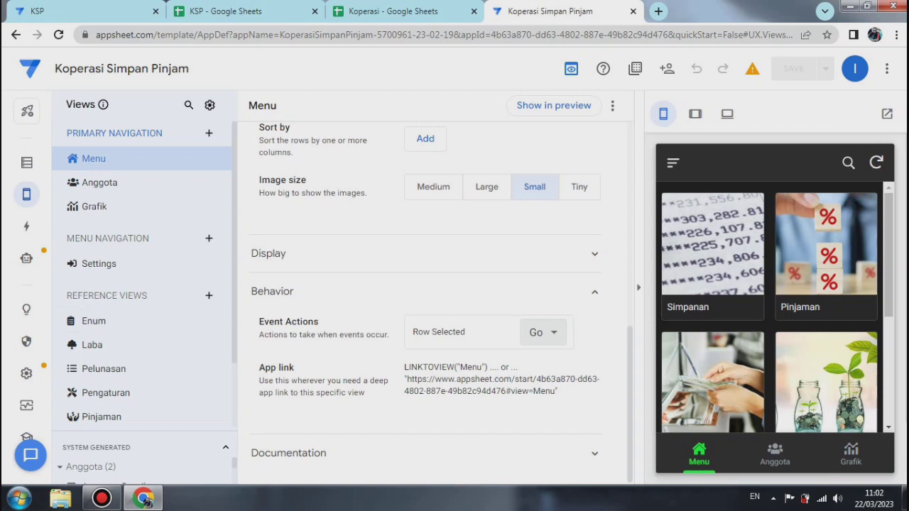
scroll(142, 397, down, 2)
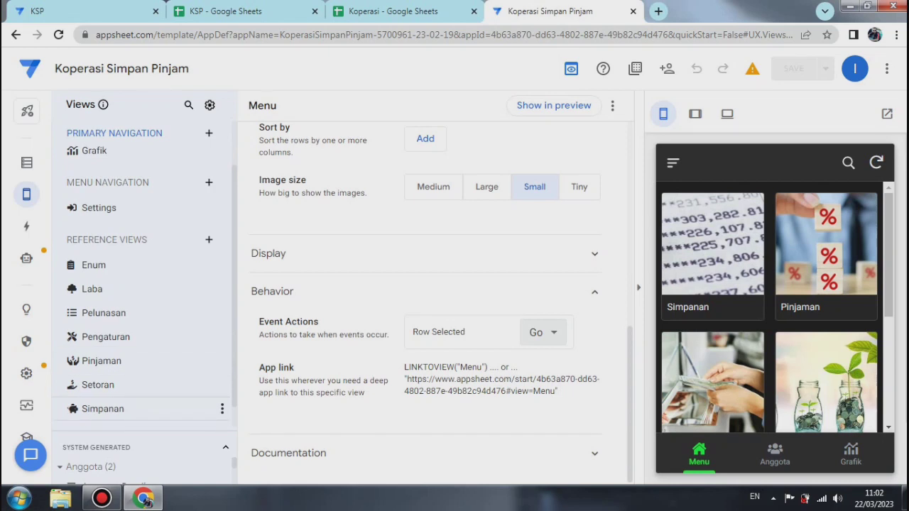
Open the Simpanan view settings and try the Menu and Setoran screens in the preview.
click(103, 409)
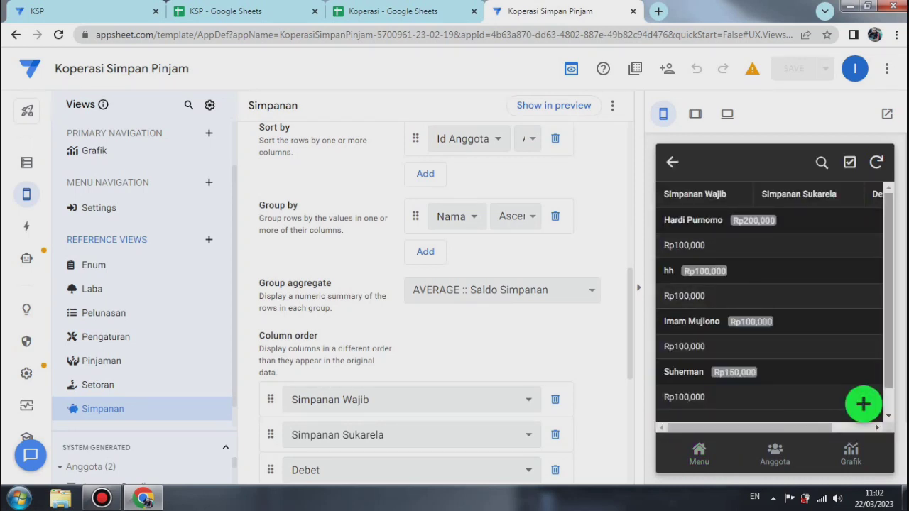
click(673, 163)
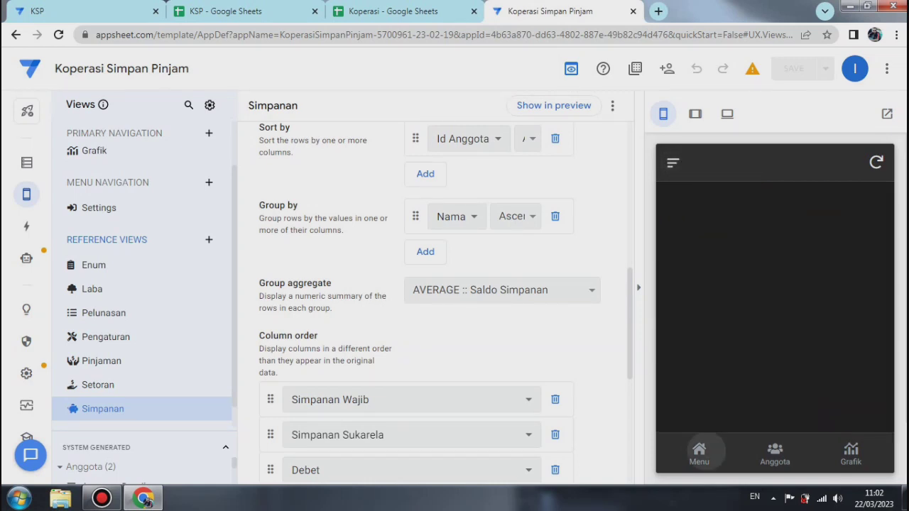
click(713, 256)
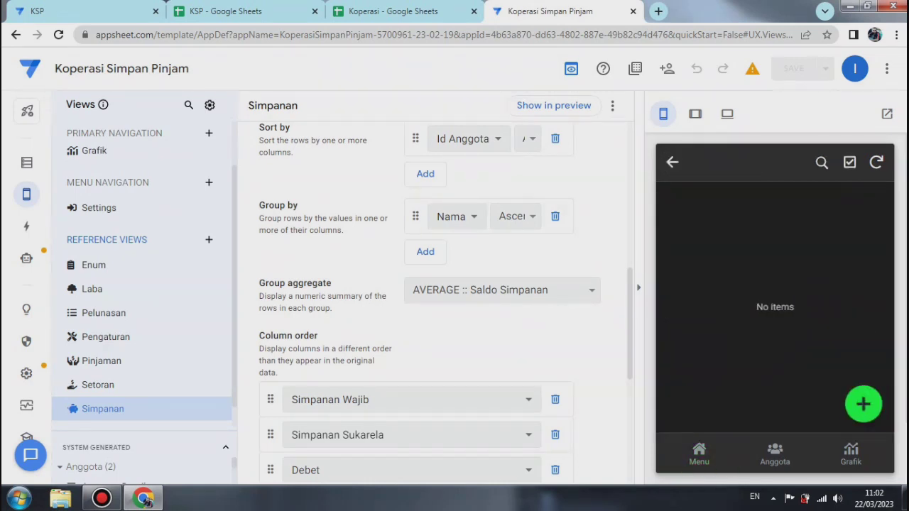
click(673, 163)
click(673, 163)
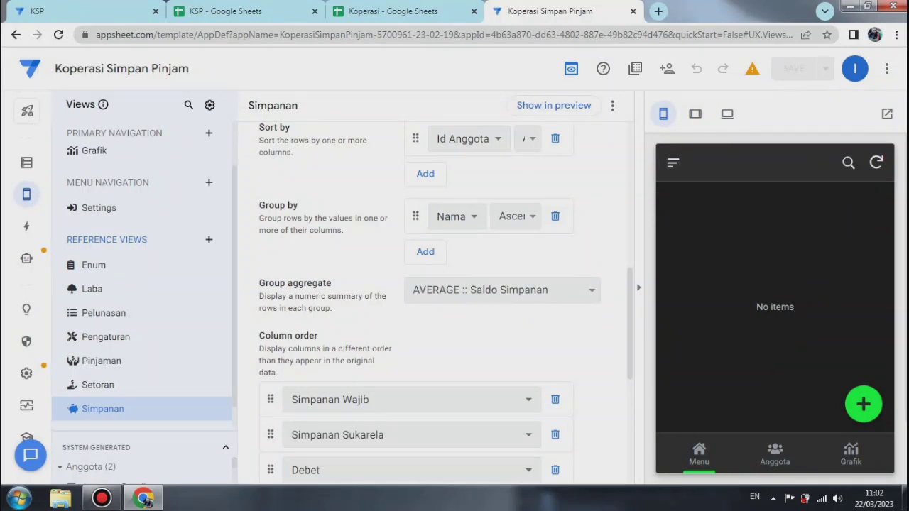
scroll(769, 305, down, 2)
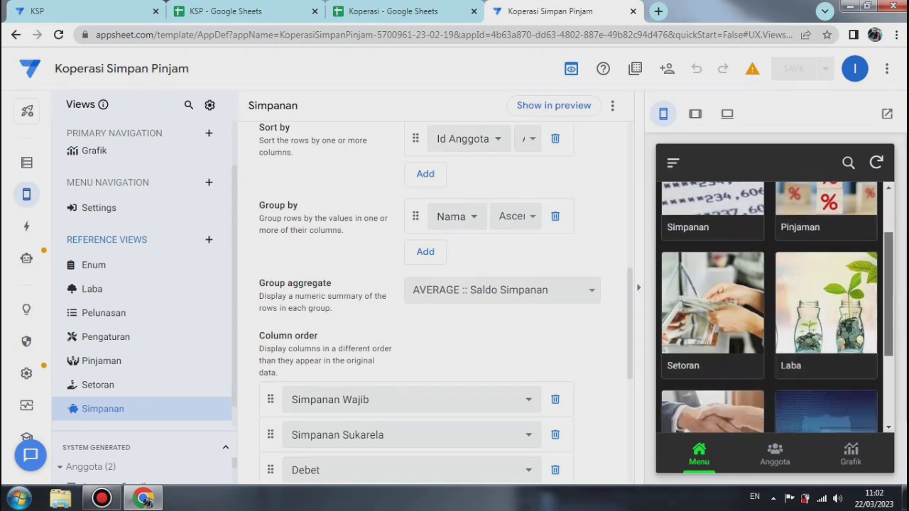
click(713, 313)
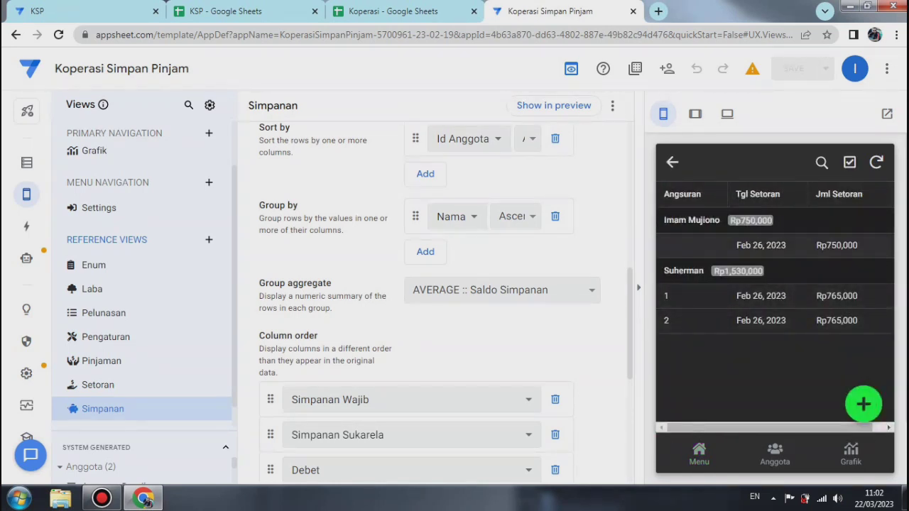
click(673, 163)
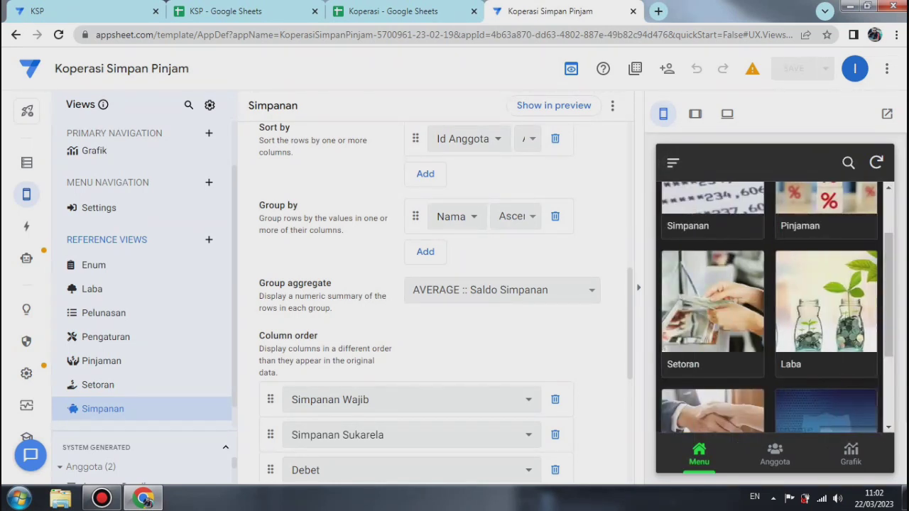
Try the Laba and Pelunasan menu items, then open the Settings login form in the preview.
click(826, 301)
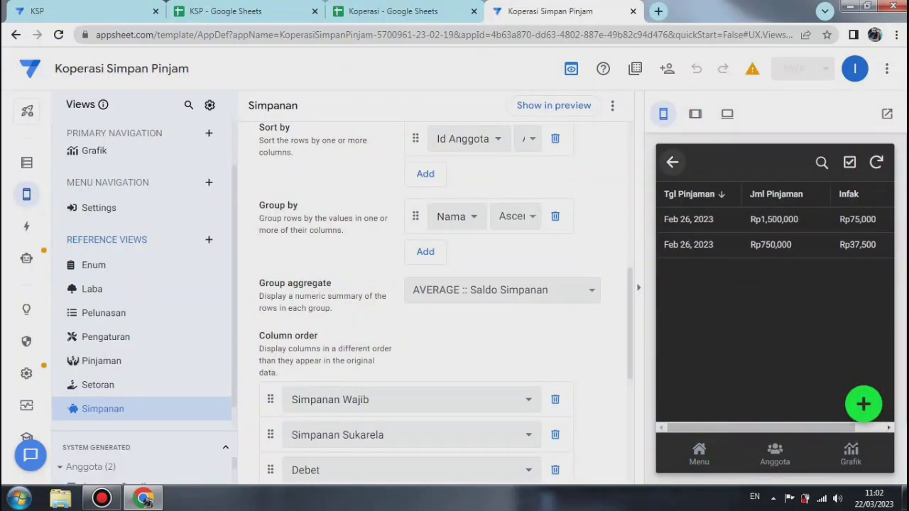
click(672, 163)
scroll(714, 336, down, 2)
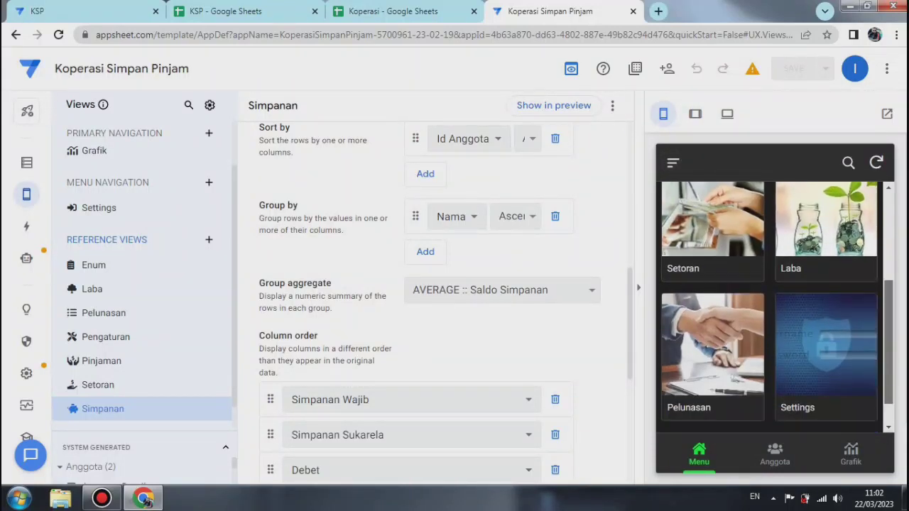
click(713, 343)
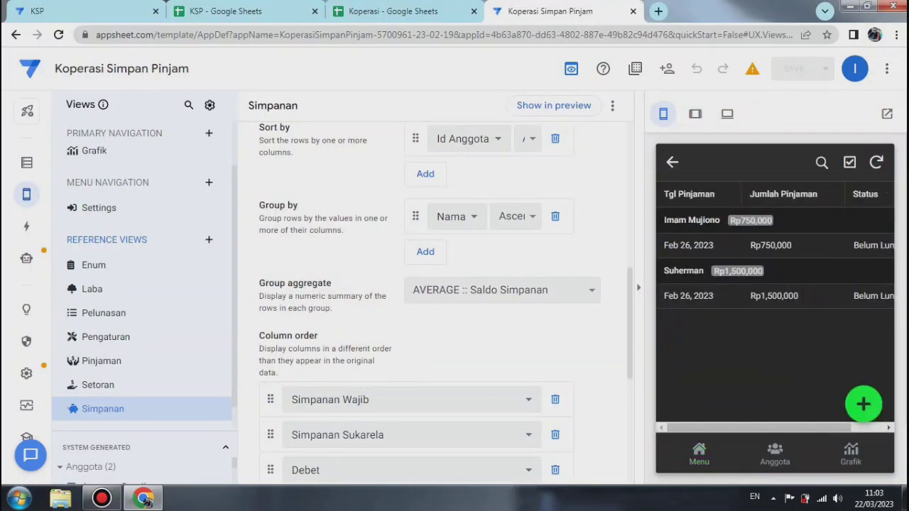
click(672, 163)
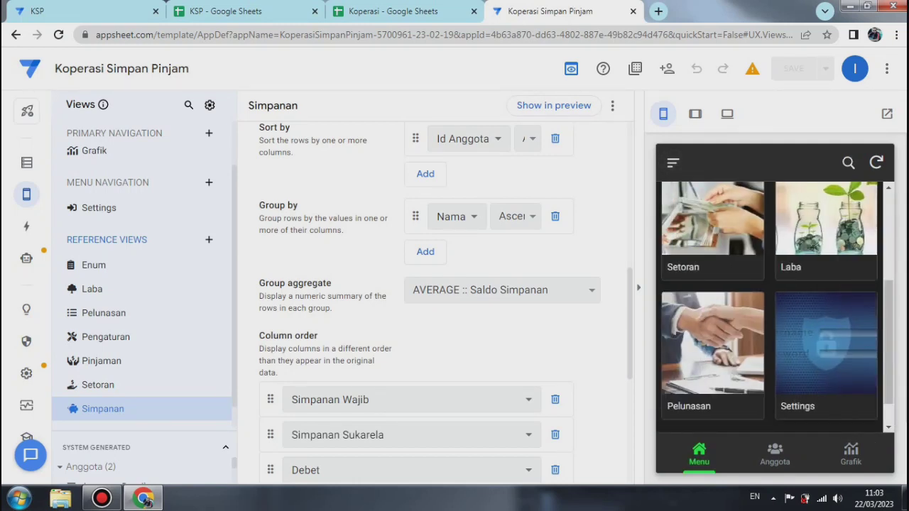
scroll(777, 301, down, 1)
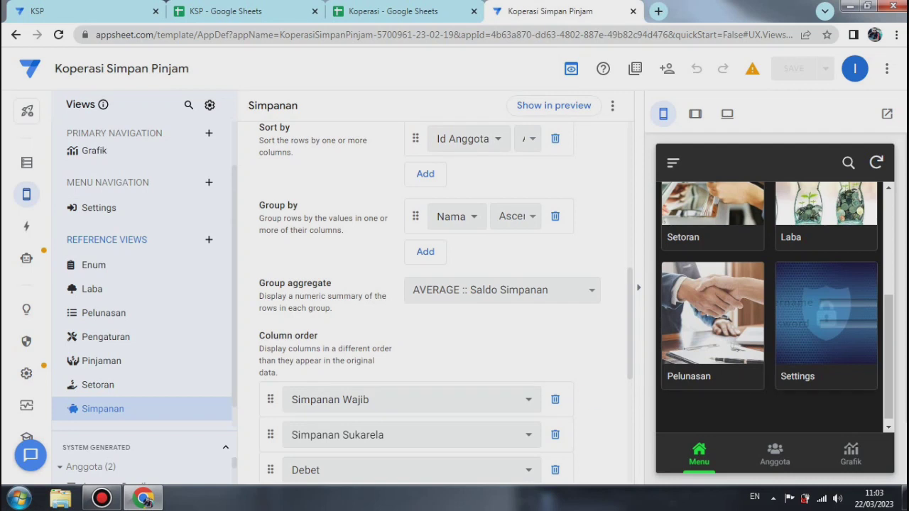
click(826, 325)
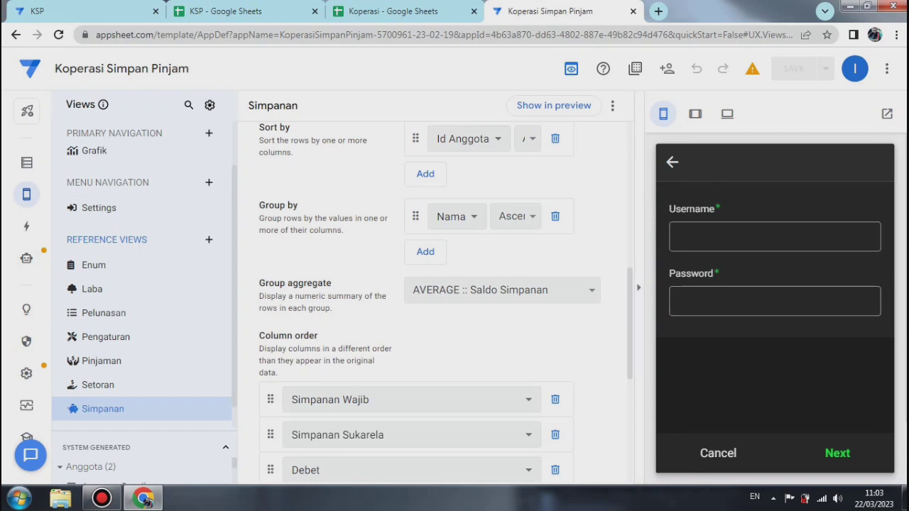
click(775, 237)
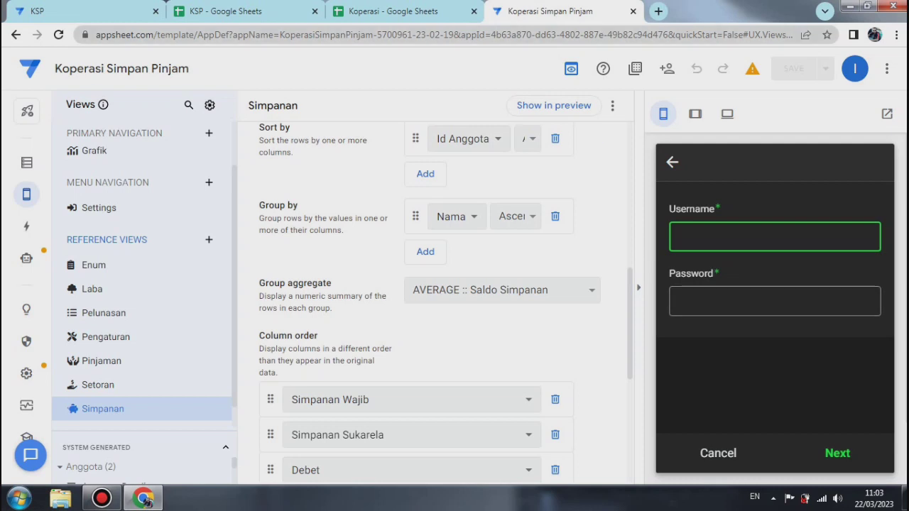
click(393, 10)
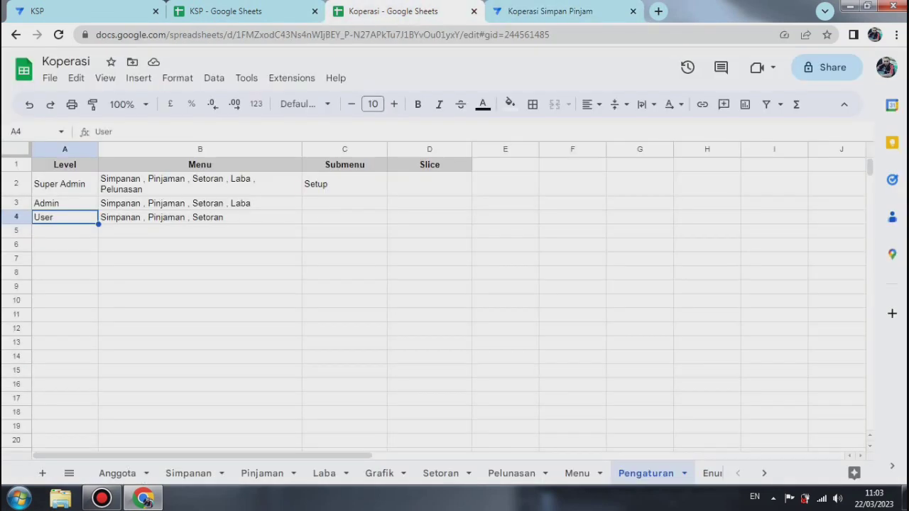
click(119, 473)
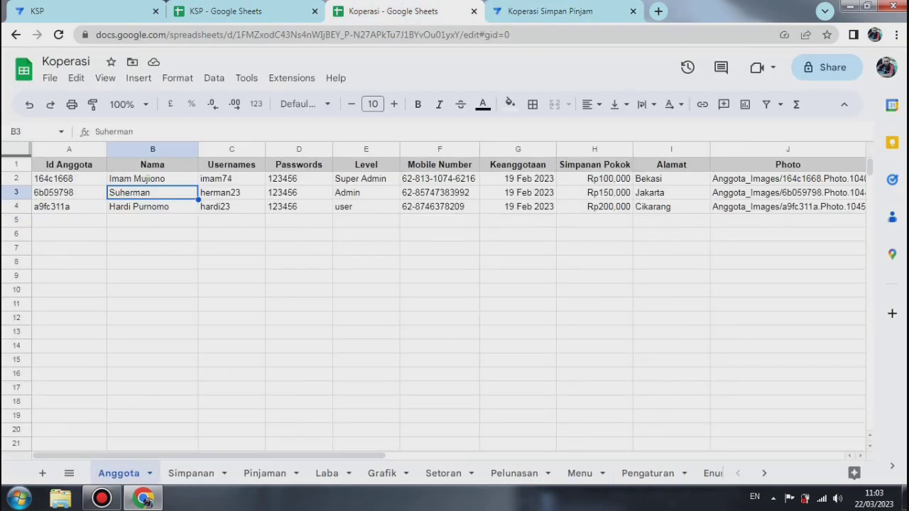
click(551, 11)
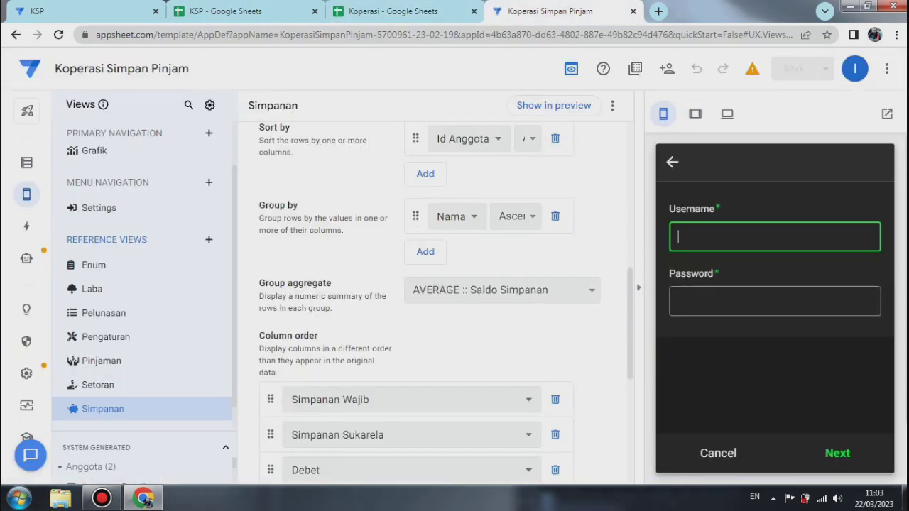
Enter the first member's username in the preview login so Nama and Level 'Super Admin' auto-fill.
text(imam74)
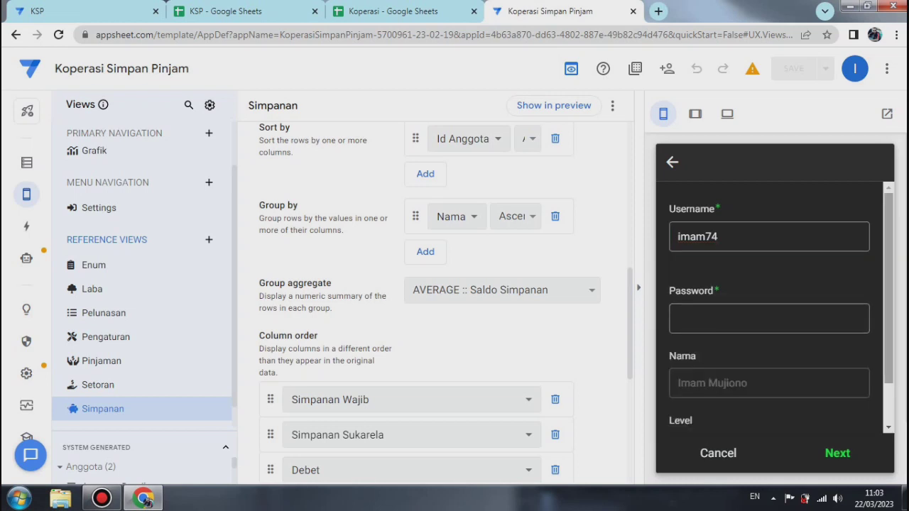
drag(888, 284, 889, 323)
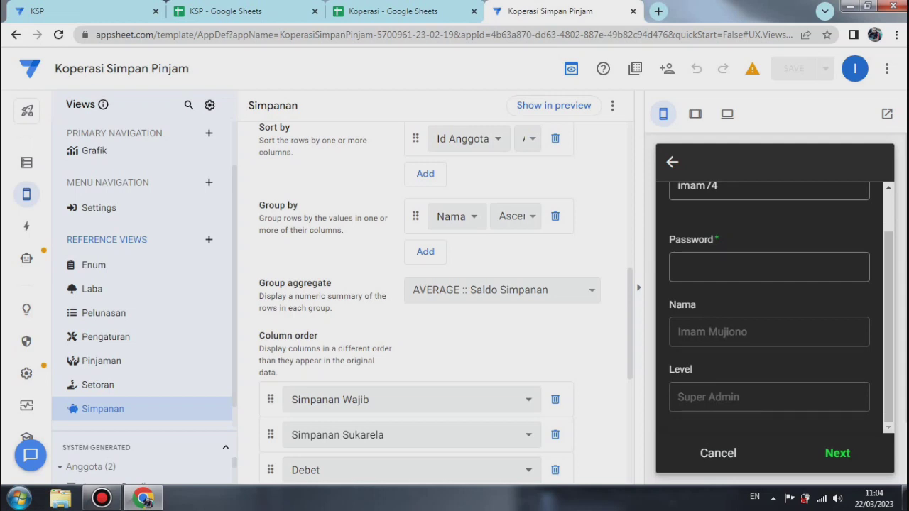
double_click(699, 188)
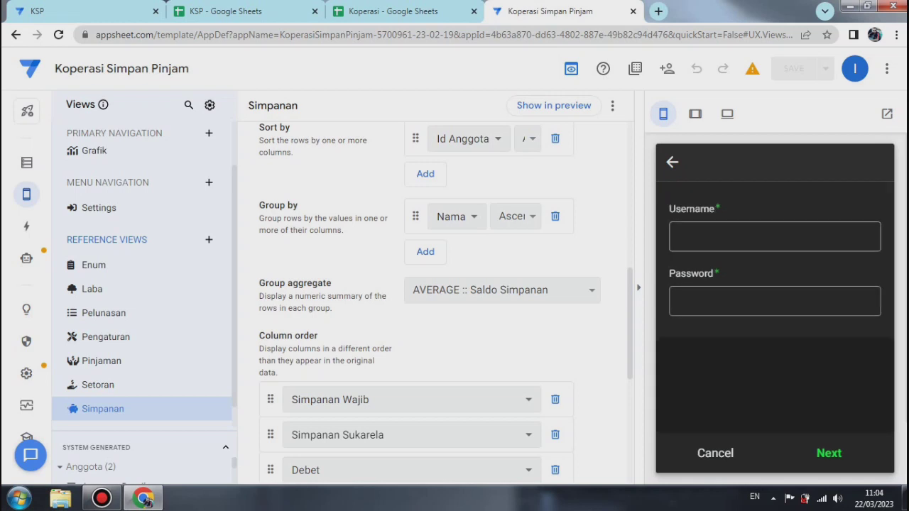
click(774, 237)
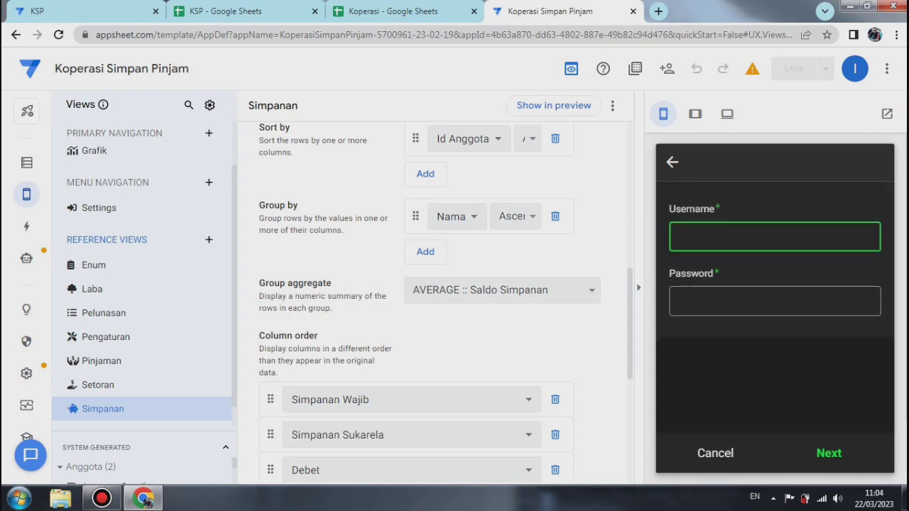
text(imam74)
key(Tab)
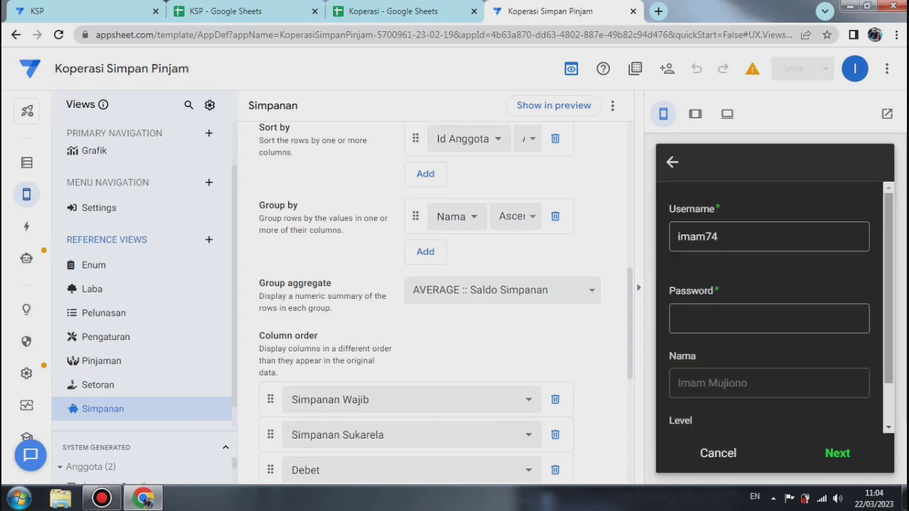
drag(889, 298, 889, 338)
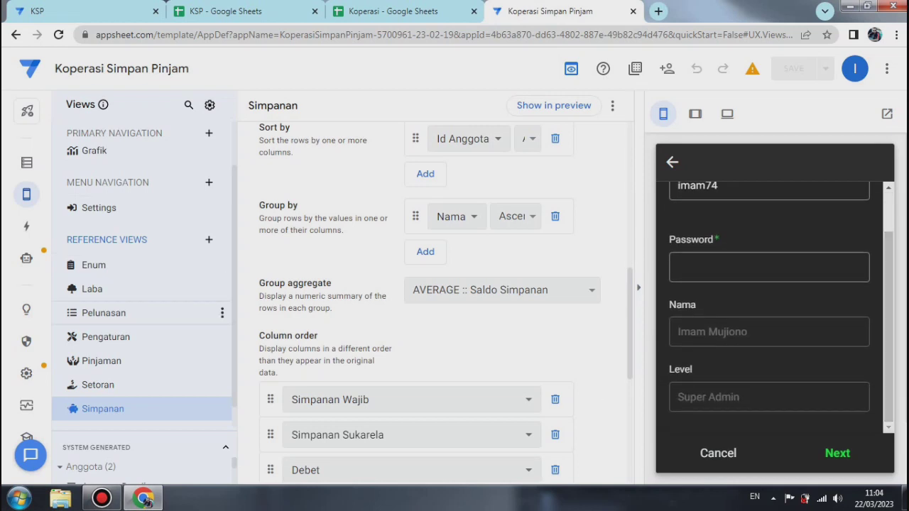
click(26, 162)
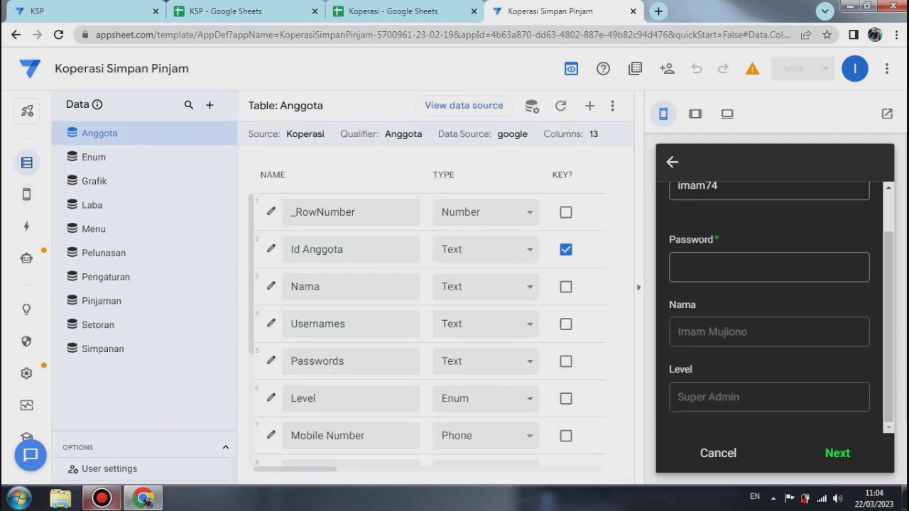
Inspect the User settings columns, including the Password column's settings, then bring up the Koperasi spreadsheet.
click(109, 470)
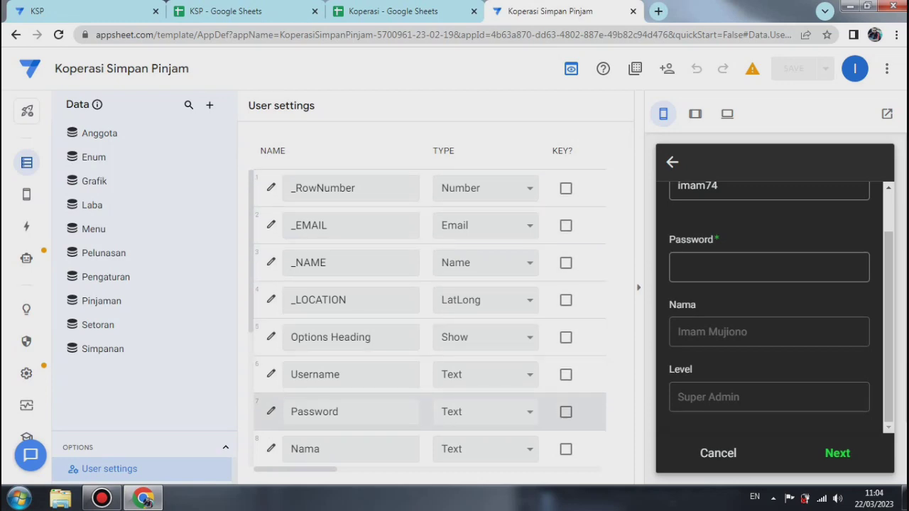
click(271, 411)
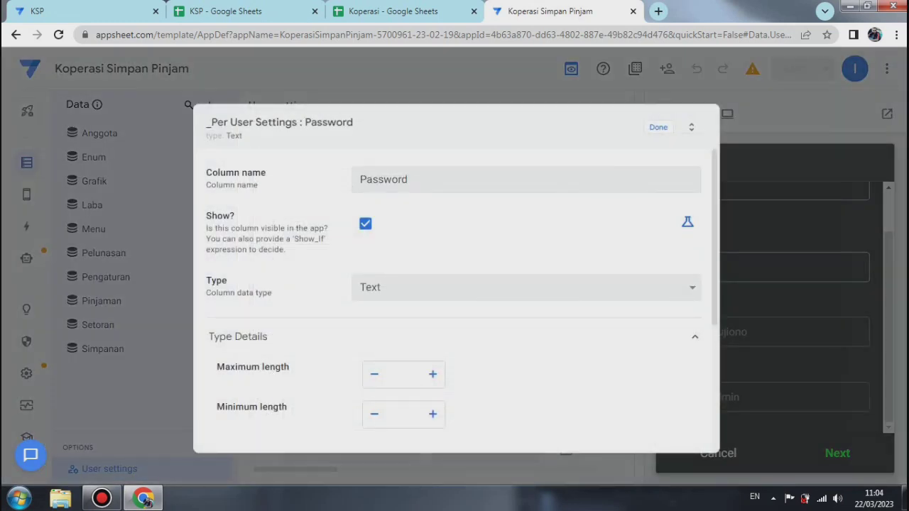
click(659, 127)
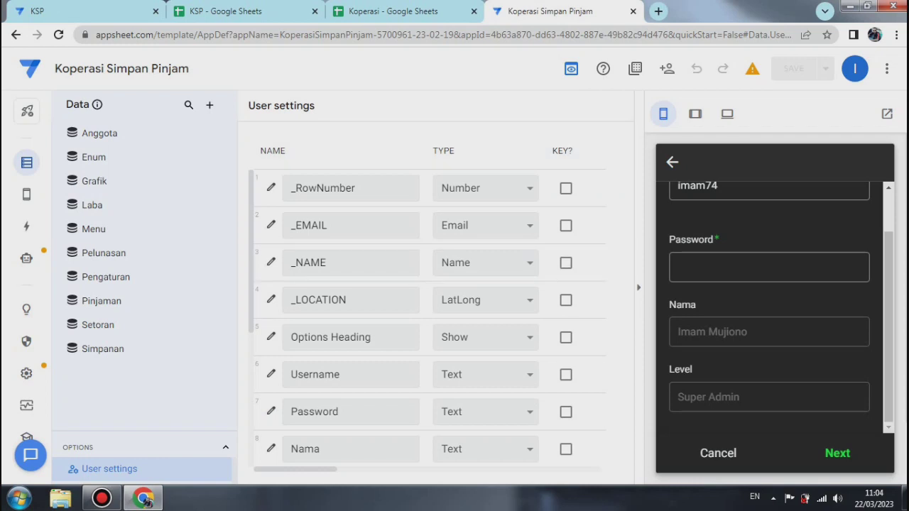
scroll(429, 318, down, 2)
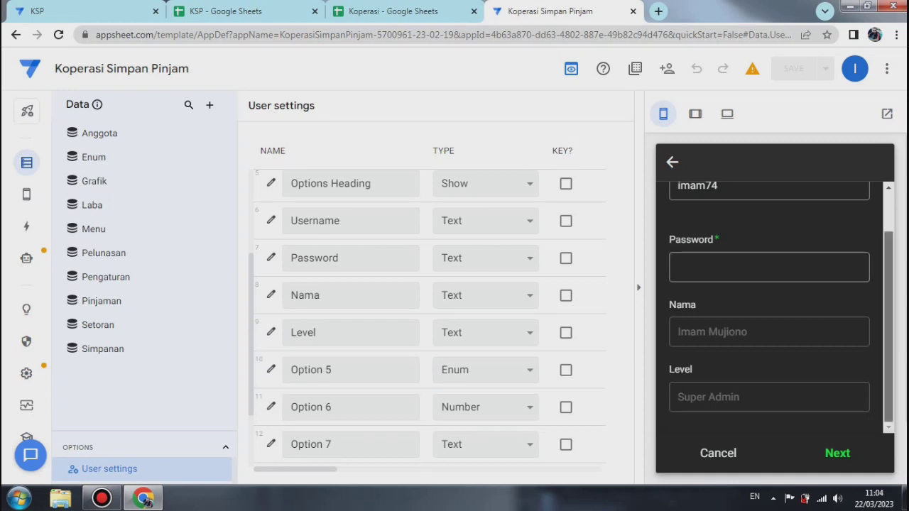
drag(889, 301, 889, 281)
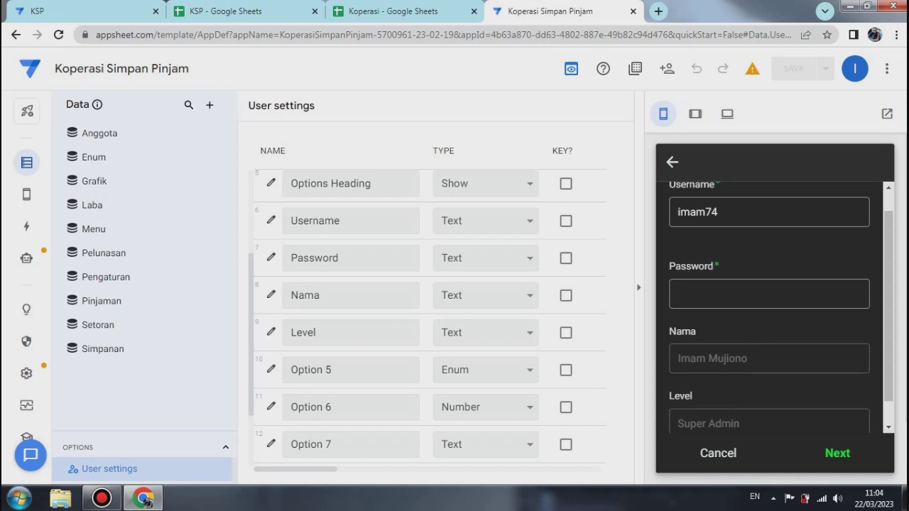
click(392, 11)
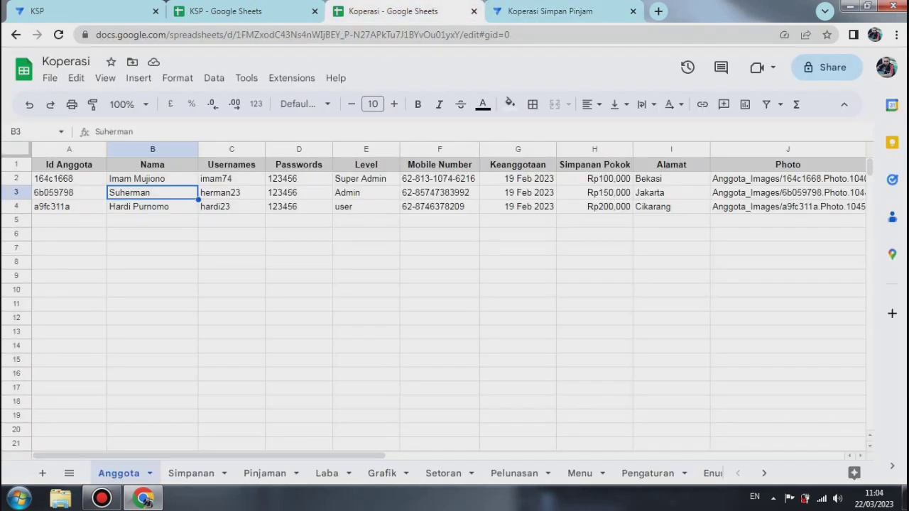
Check the first member's username (C2), name (B2) and Super Admin level (E2) on the Anggota sheet.
click(231, 179)
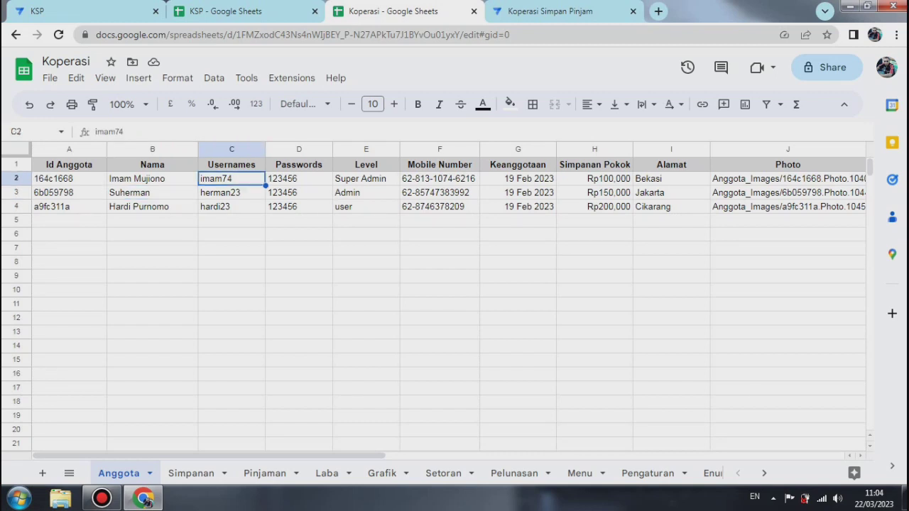
click(152, 179)
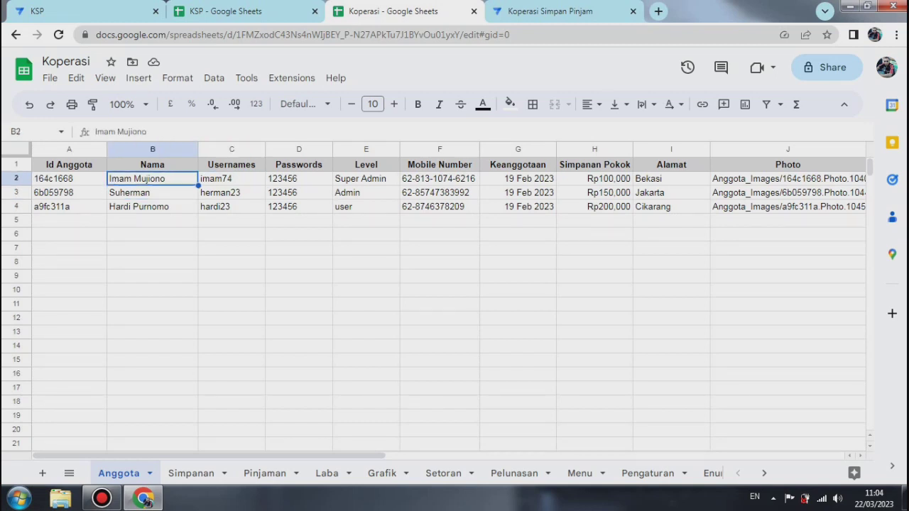
click(367, 179)
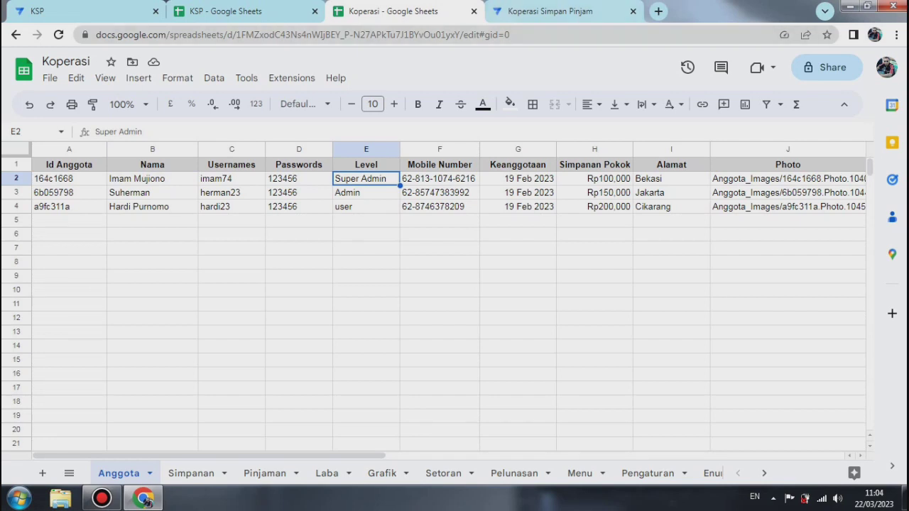
click(550, 11)
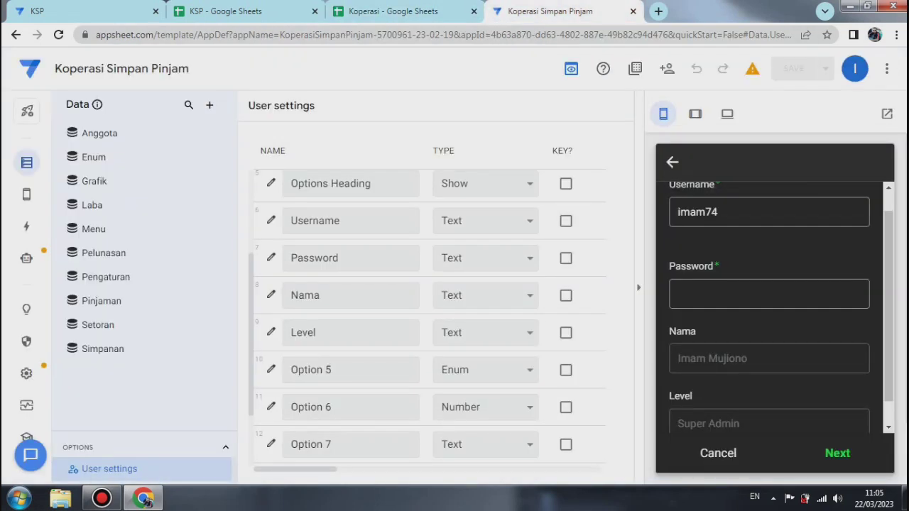
Start replacing the preview's username, checking the Admin member's username in the Koperasi spreadsheet.
scroll(770, 306, down, 1)
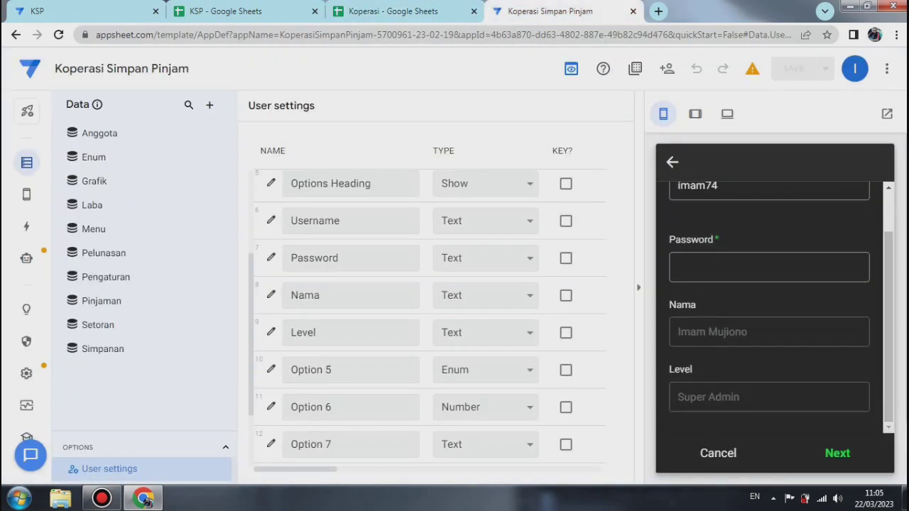
scroll(769, 306, up, 2)
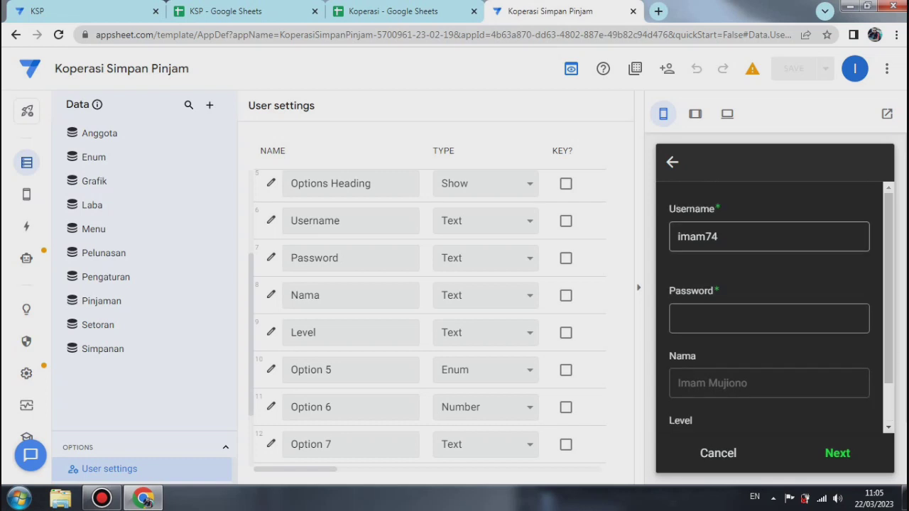
drag(733, 237, 596, 232)
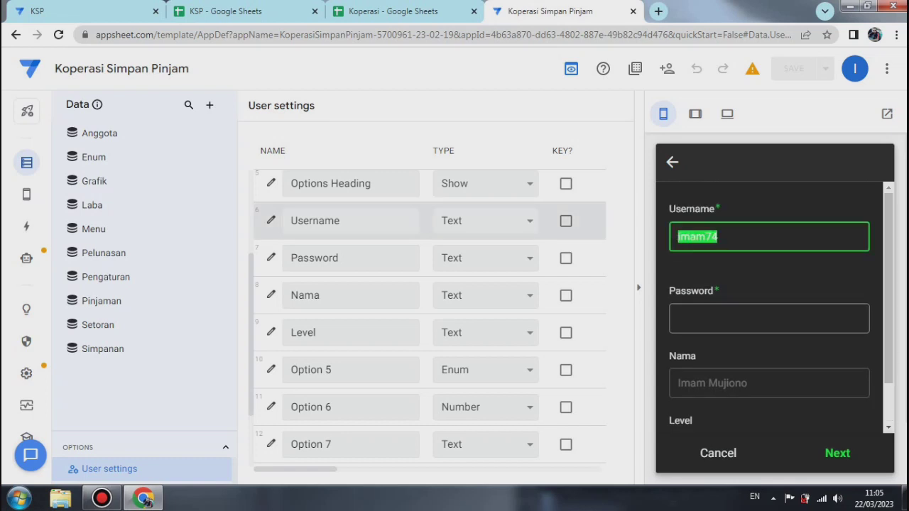
text(he)
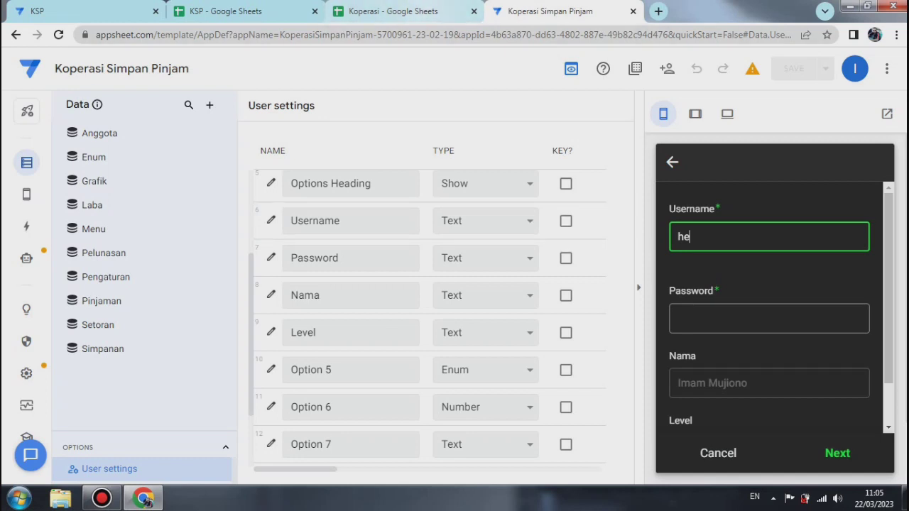
click(394, 11)
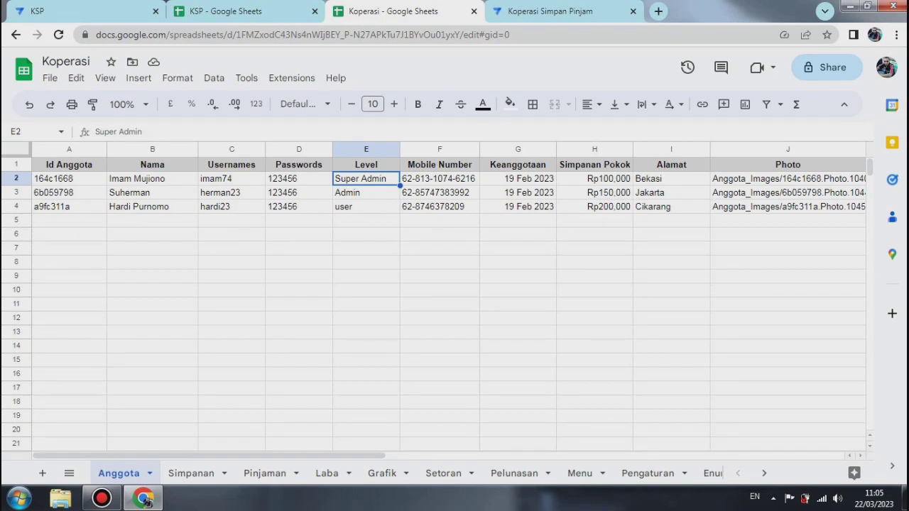
Enter the Admin member's username so their Nama and Admin level auto-fill.
click(568, 12)
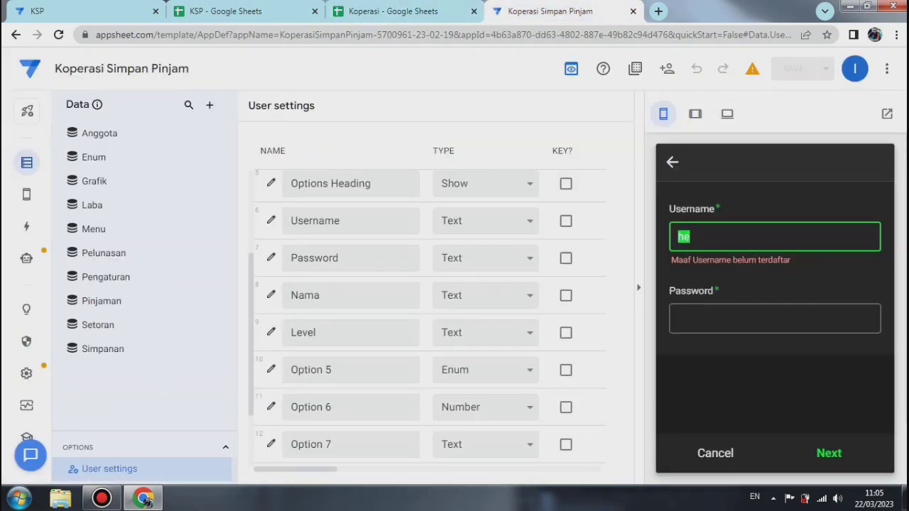
text(herman23)
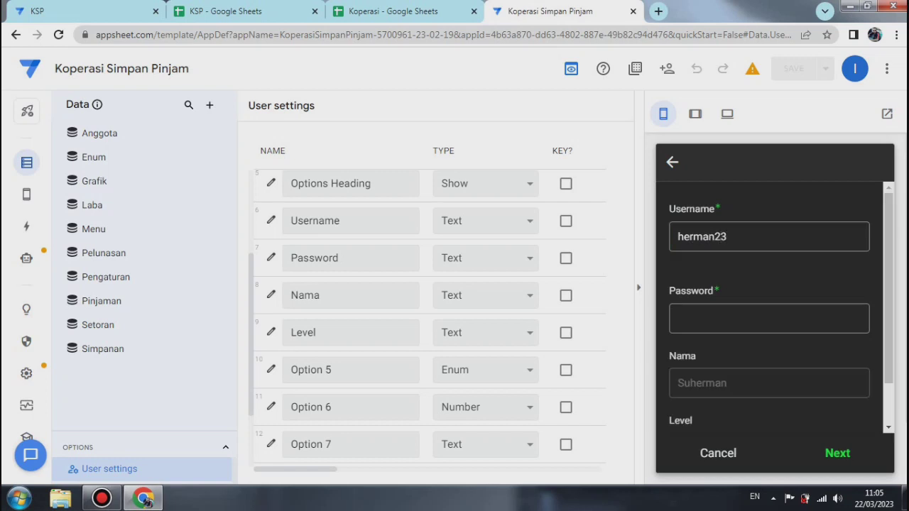
scroll(769, 305, down, 1)
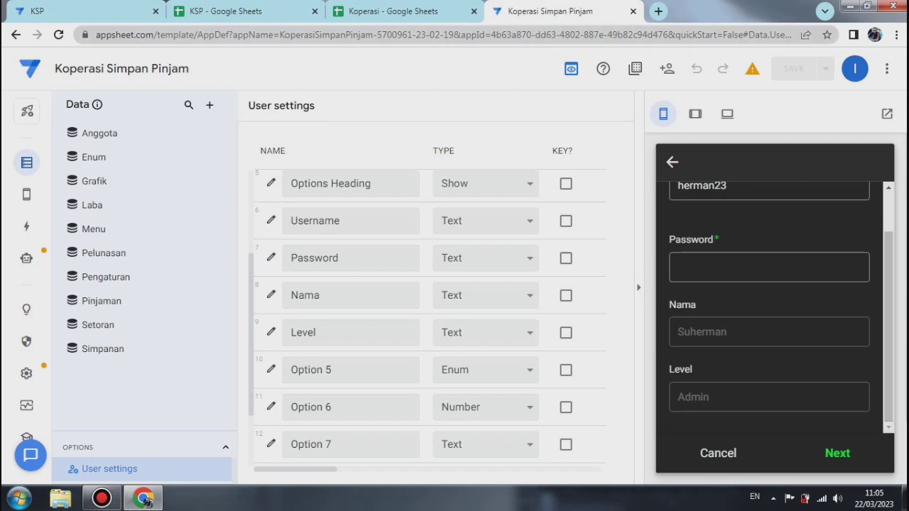
click(393, 12)
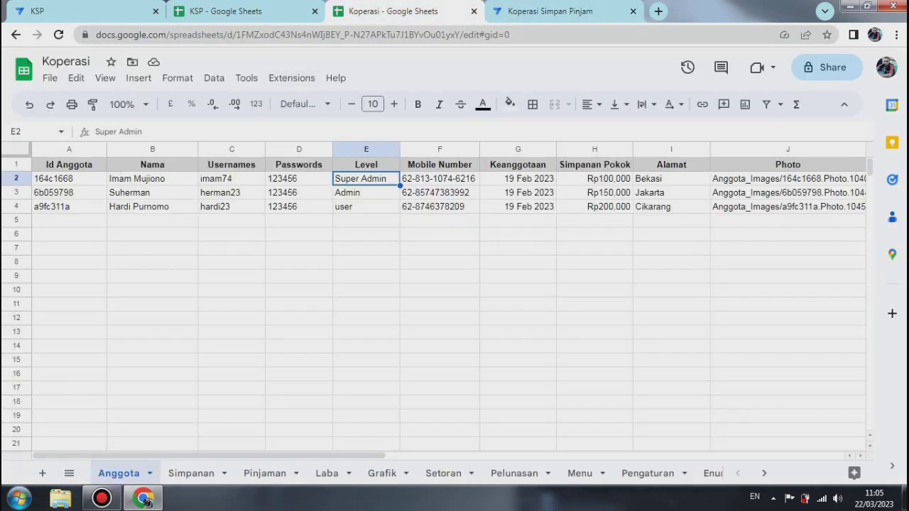
Compare row 3 on the Anggota sheet, then log the preview in as the third member so Level 'user' appears.
click(152, 193)
click(366, 192)
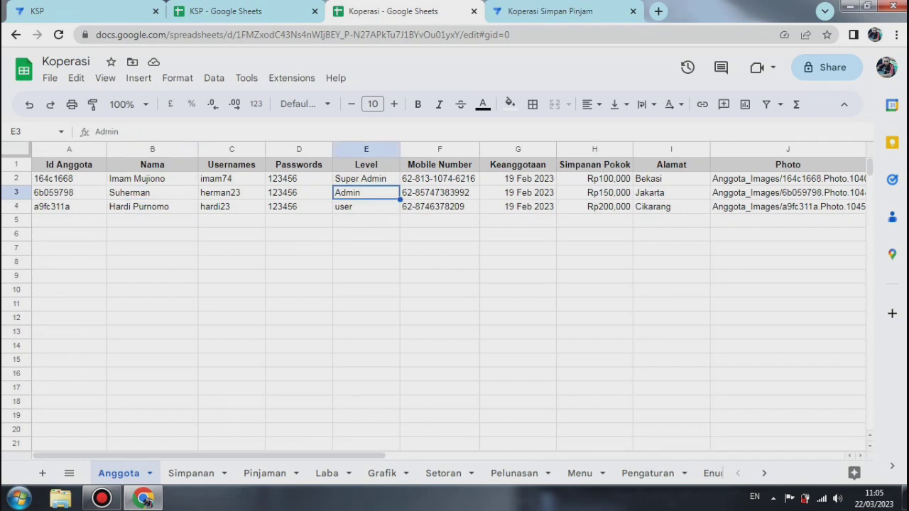
click(550, 11)
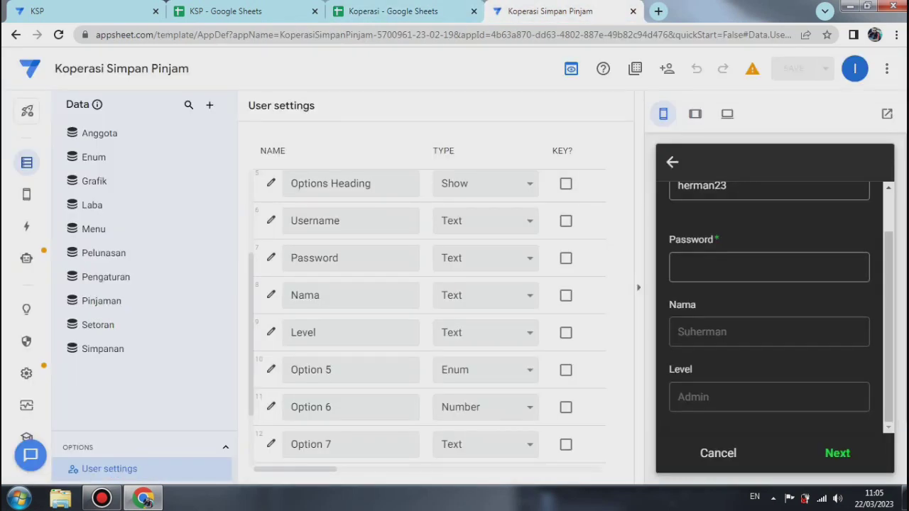
double_click(702, 237)
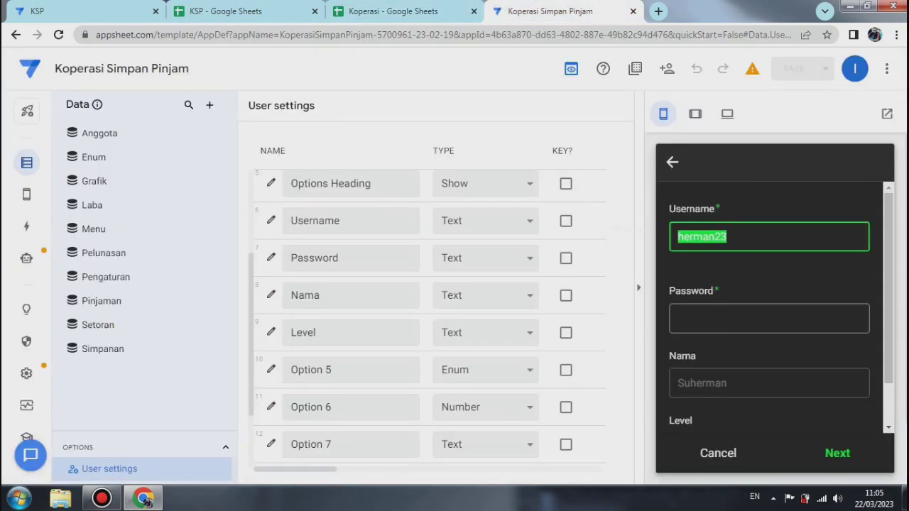
text(har)
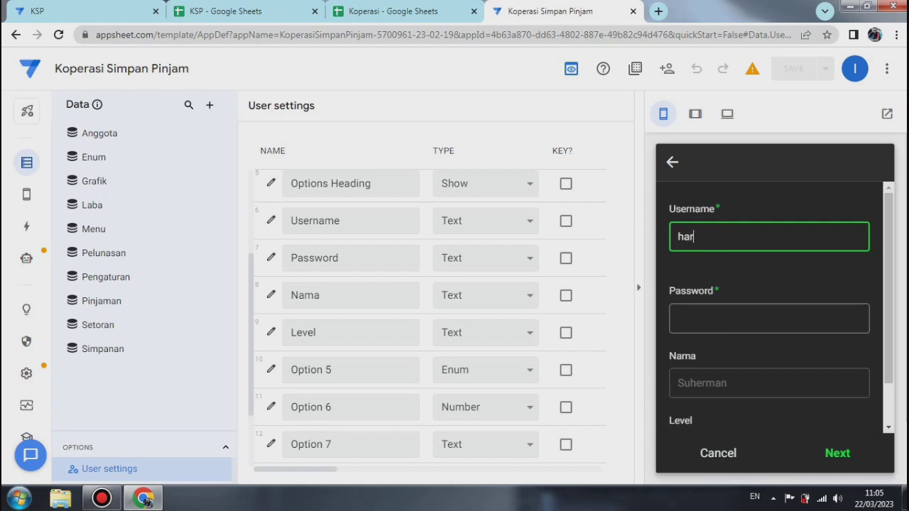
text(di23)
key(Return)
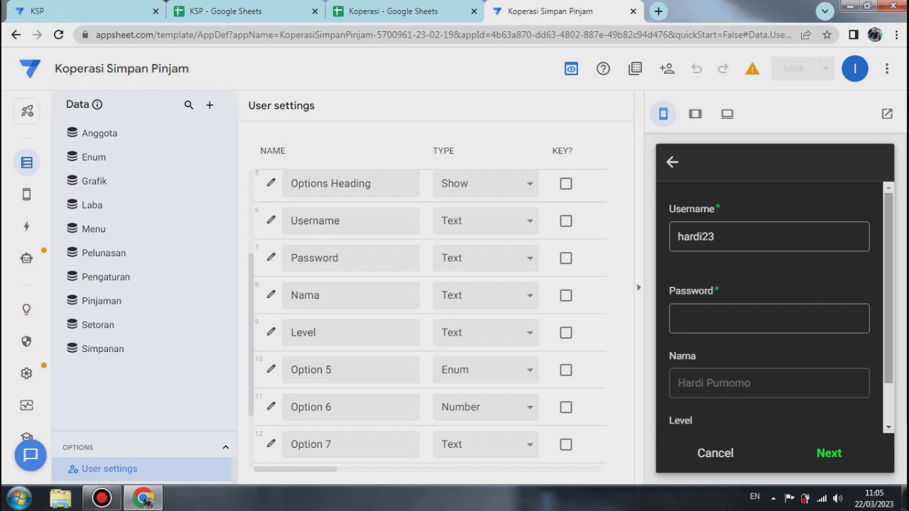
drag(888, 288, 889, 330)
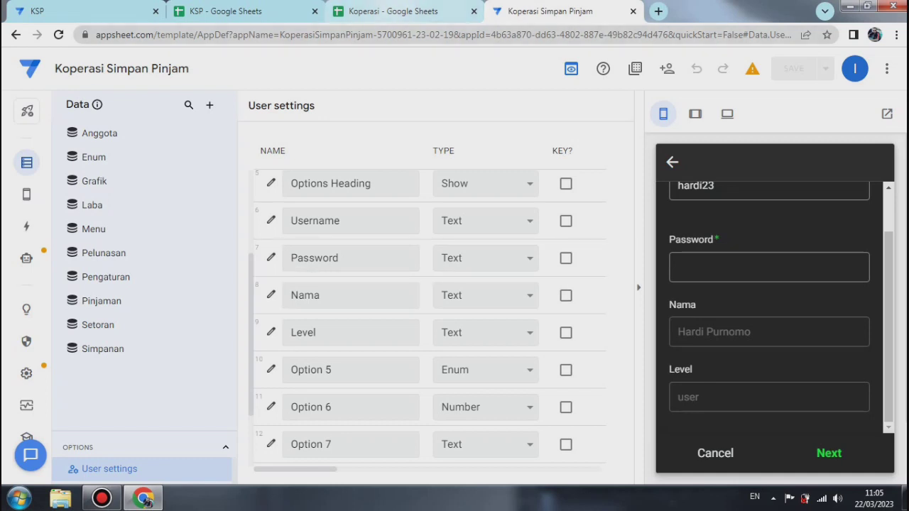
click(393, 11)
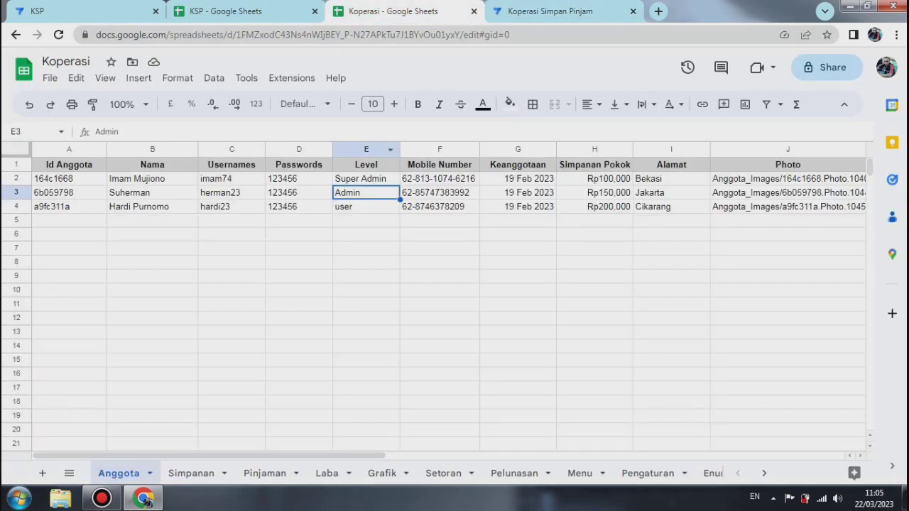
Check row 4's member, then submit an unregistered username in the preview login to trigger the error.
click(152, 207)
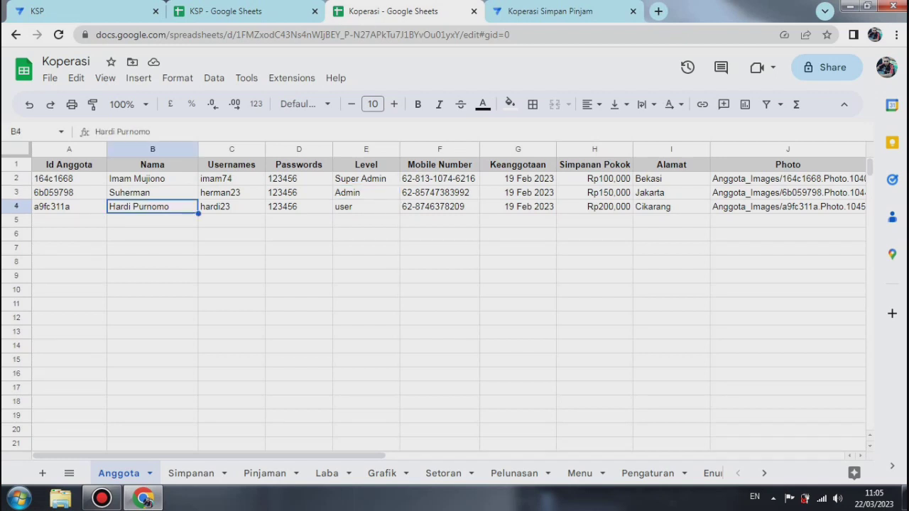
click(365, 207)
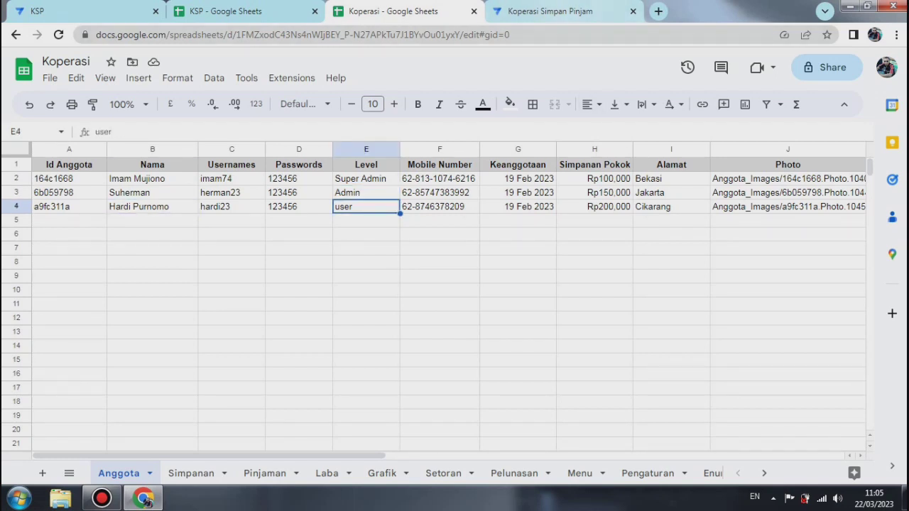
click(550, 11)
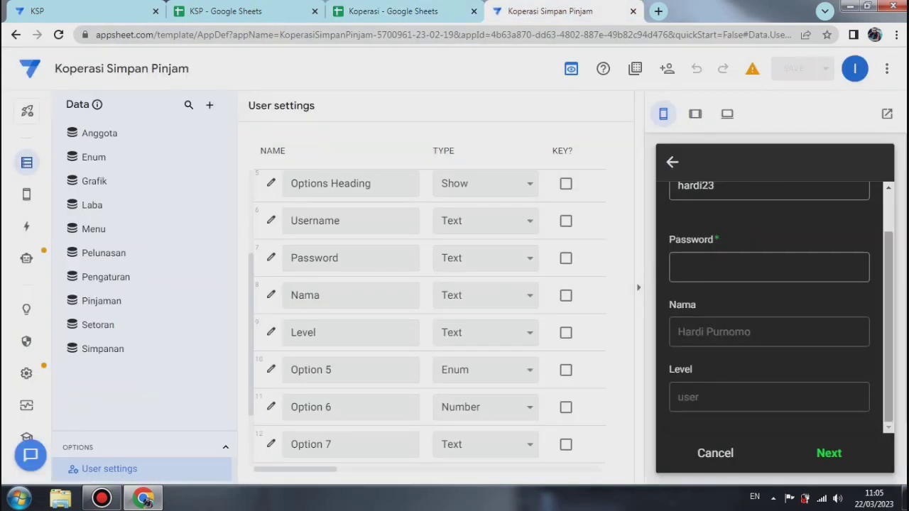
drag(889, 320, 889, 281)
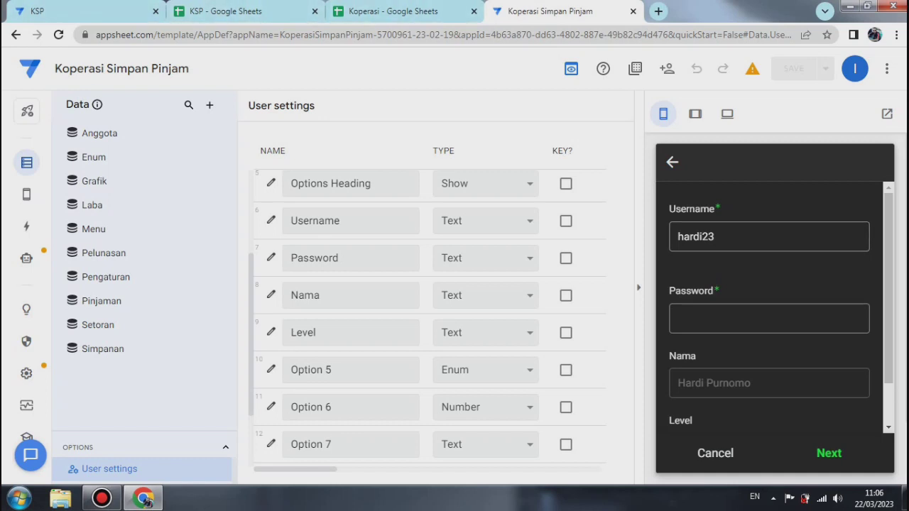
double_click(697, 236)
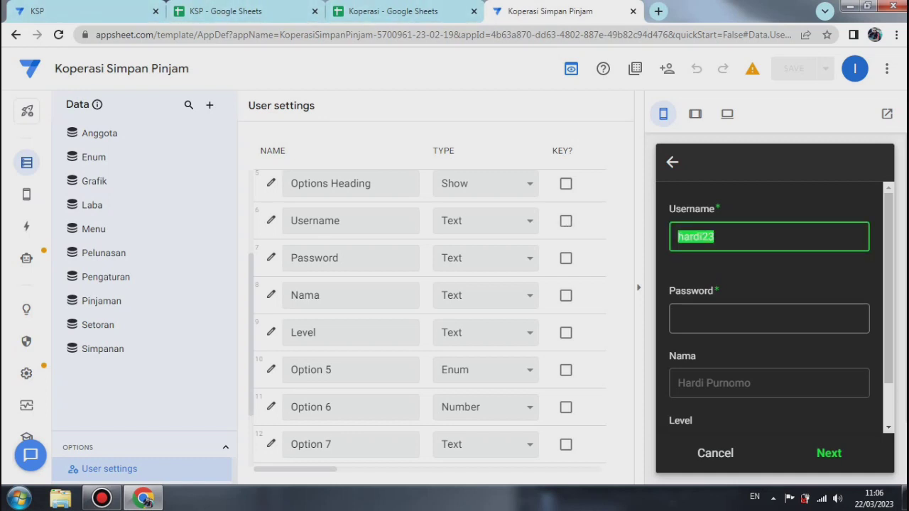
text(joko)
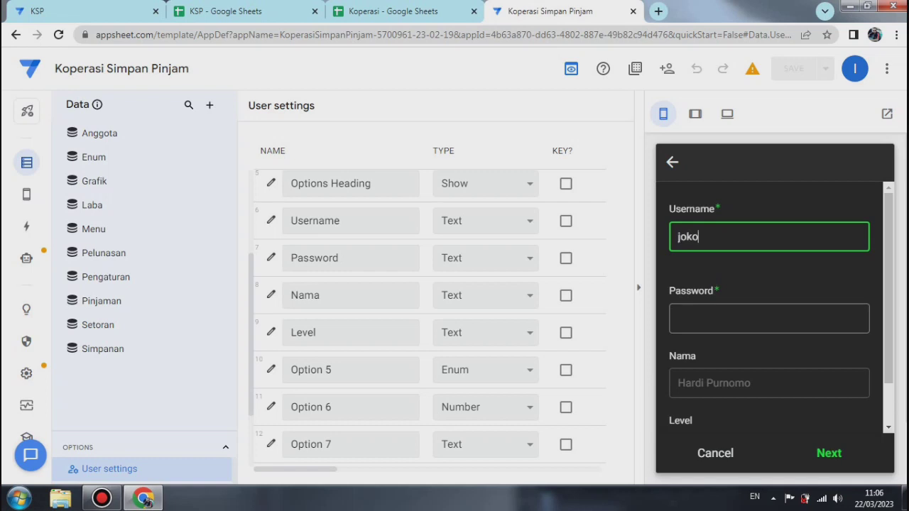
key(Return)
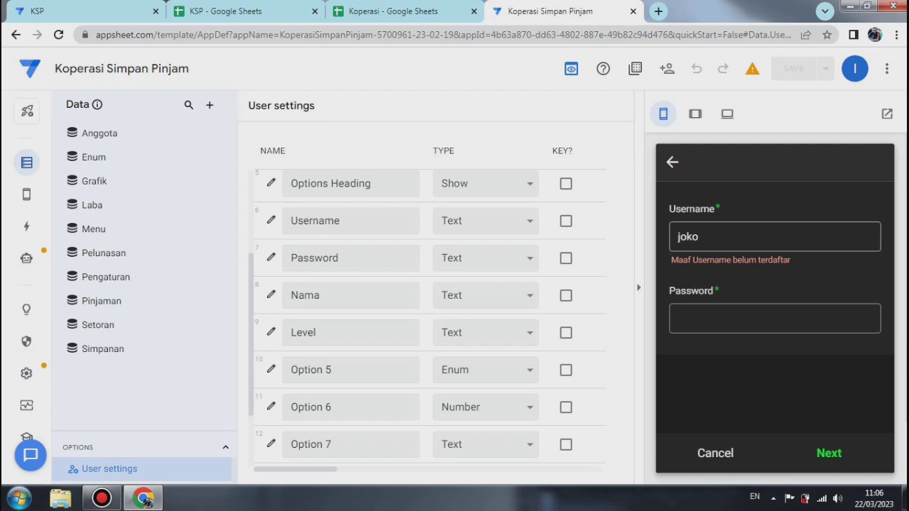
Replace it with the Super Admin member's username and enter their correct password.
double_click(687, 236)
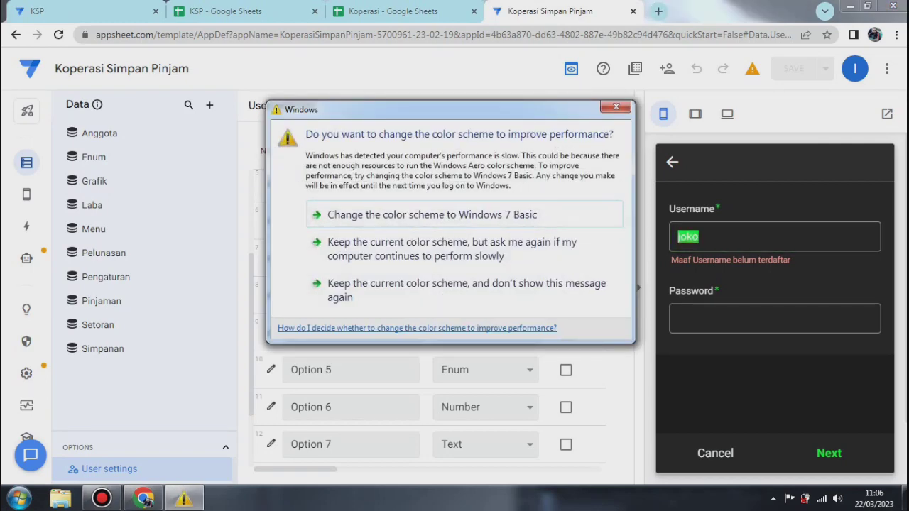
click(616, 107)
text(imam74)
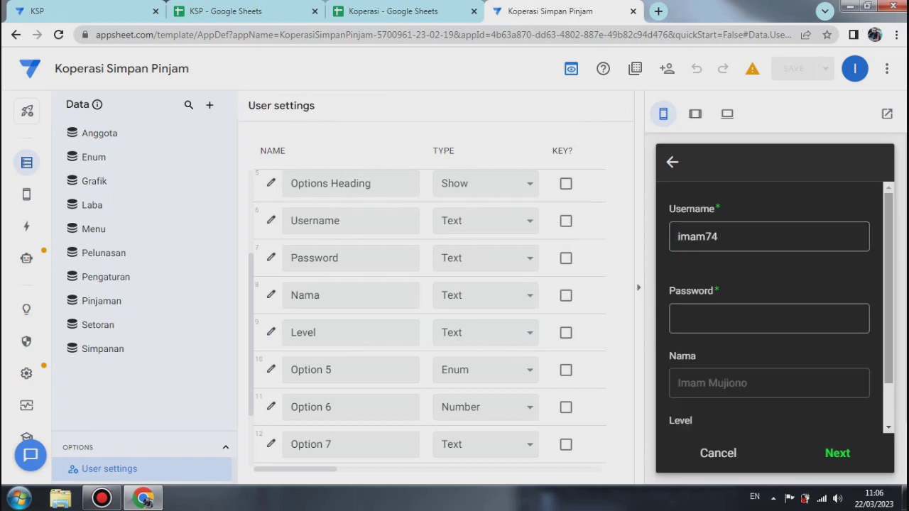
drag(888, 284, 889, 311)
click(769, 283)
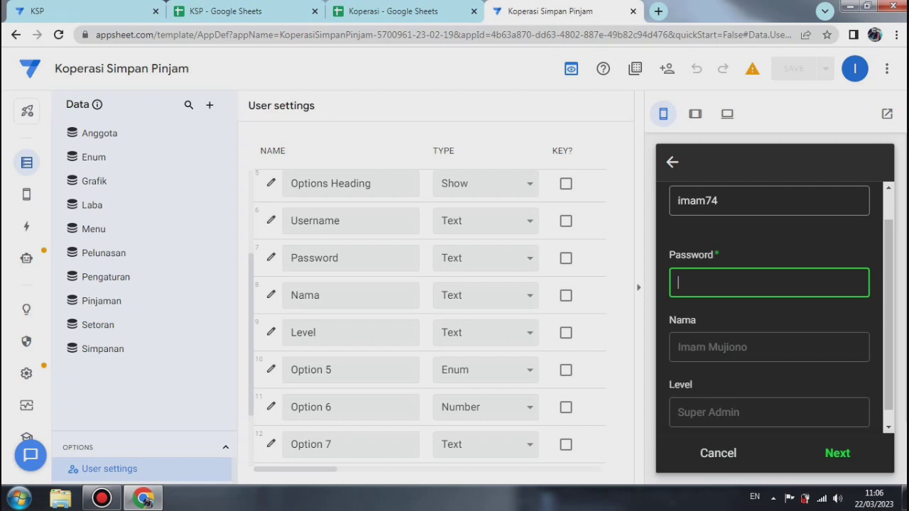
text(123456)
key(Tab)
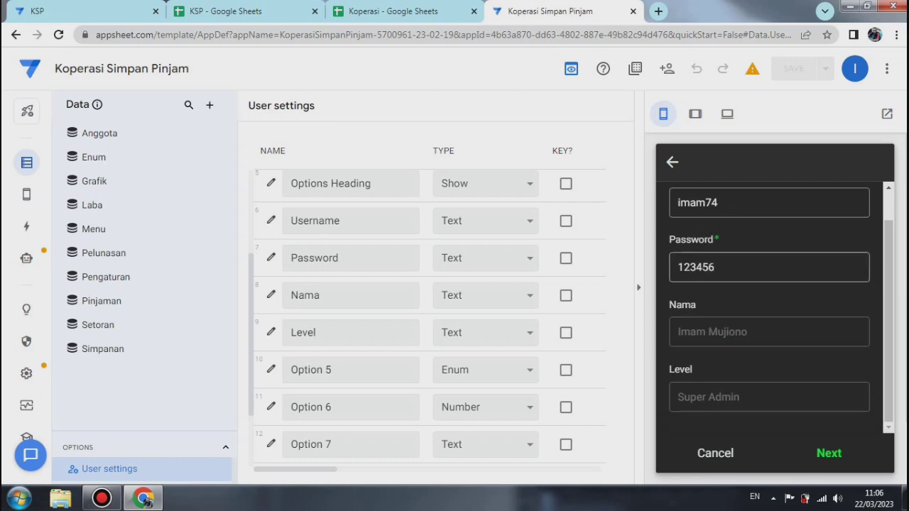
Submit a wrong password to see the error, then re-enter the correct password.
double_click(696, 267)
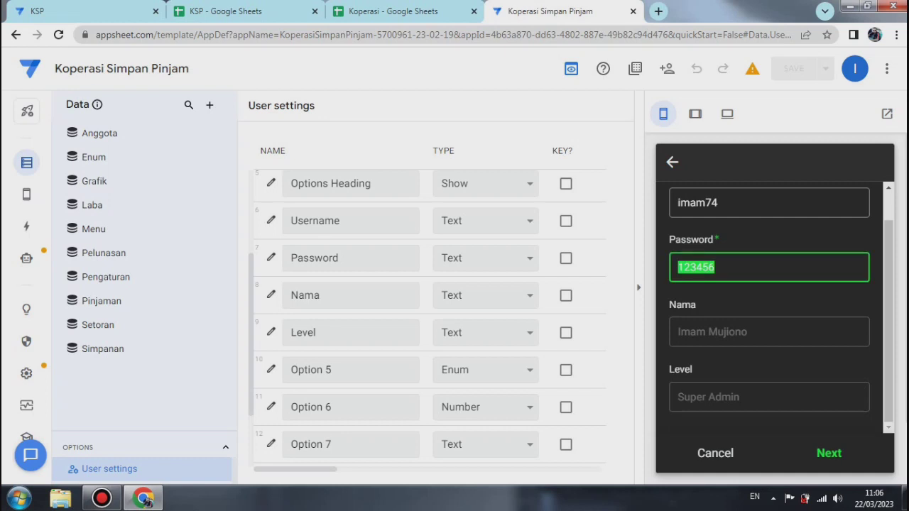
text(123)
key(Tab)
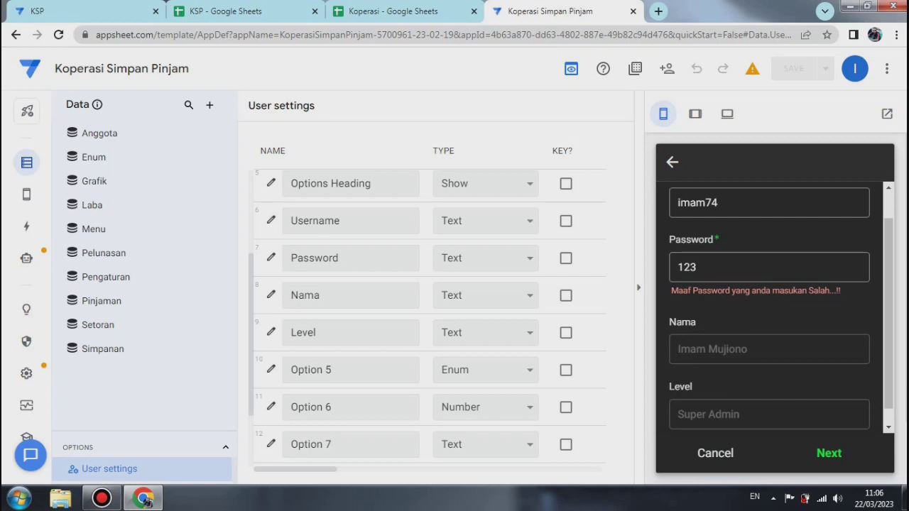
double_click(687, 267)
key(BackSpace)
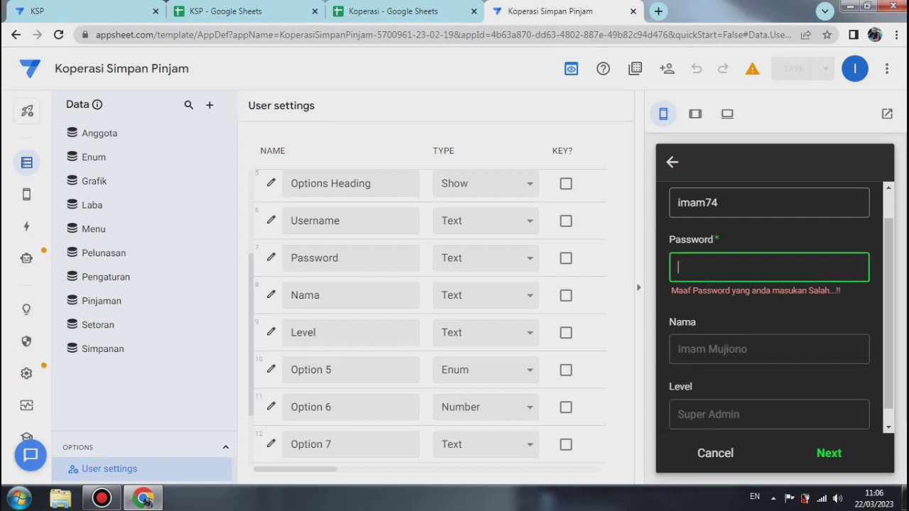
text(123456)
click(389, 11)
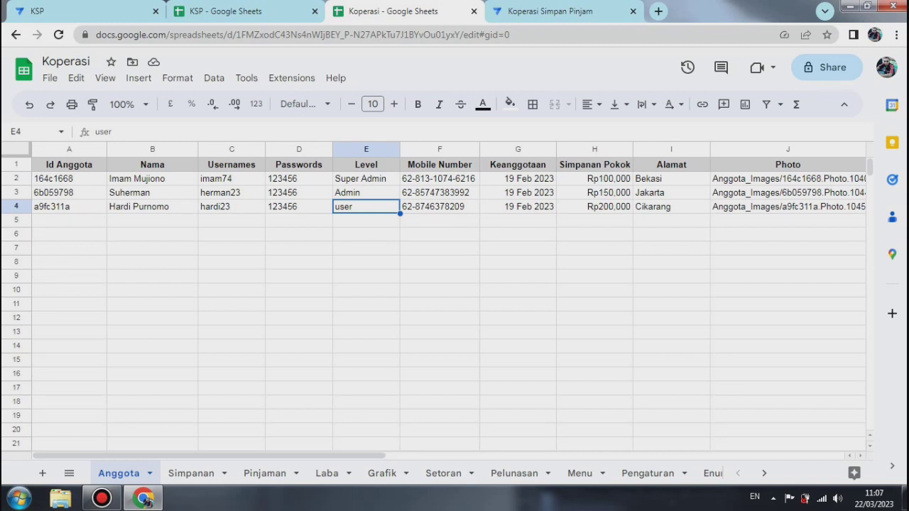
click(554, 11)
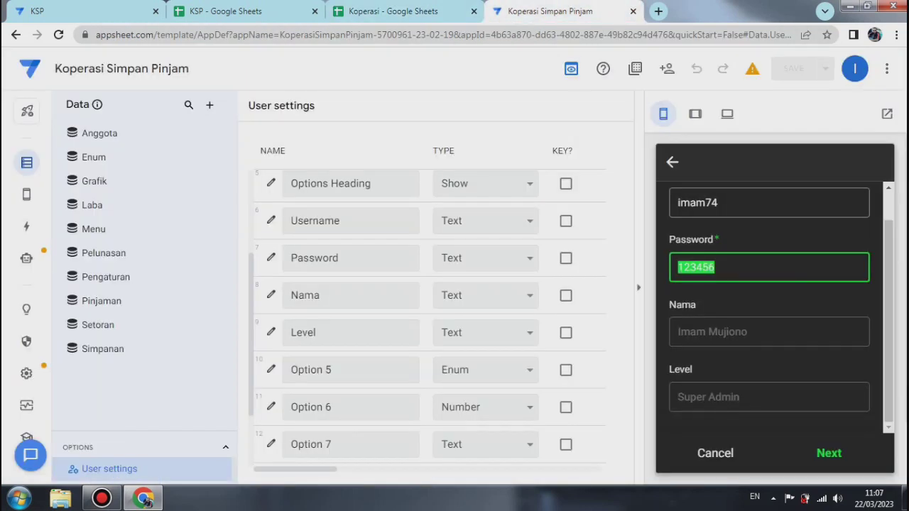
click(715, 267)
Complete the preview login and return to the app's Menu tile grid.
click(829, 453)
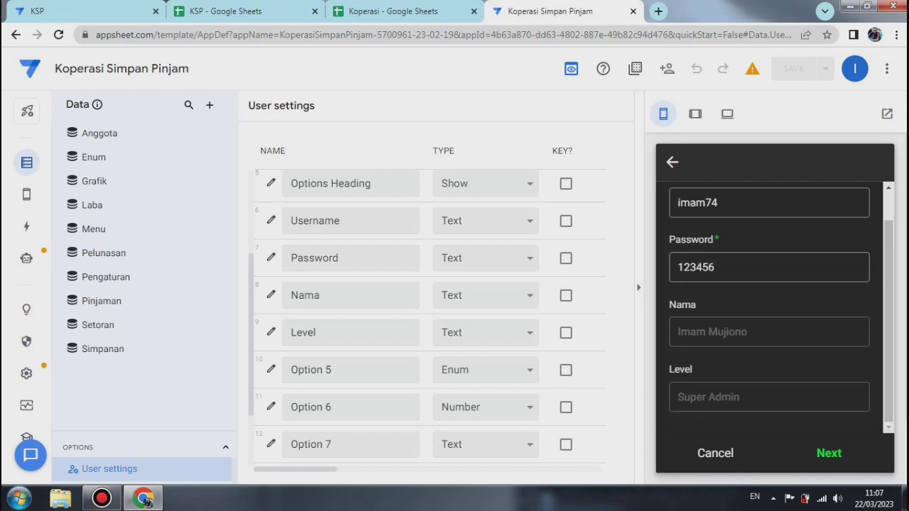
click(829, 453)
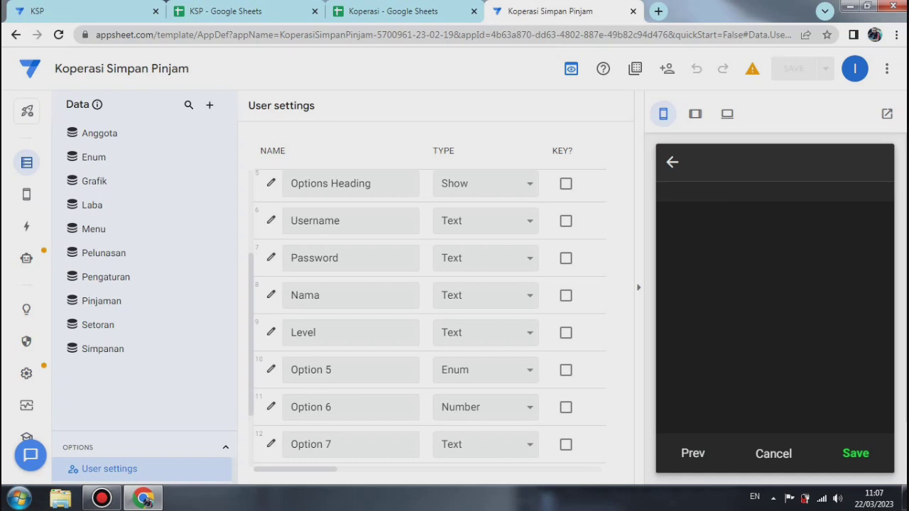
click(856, 453)
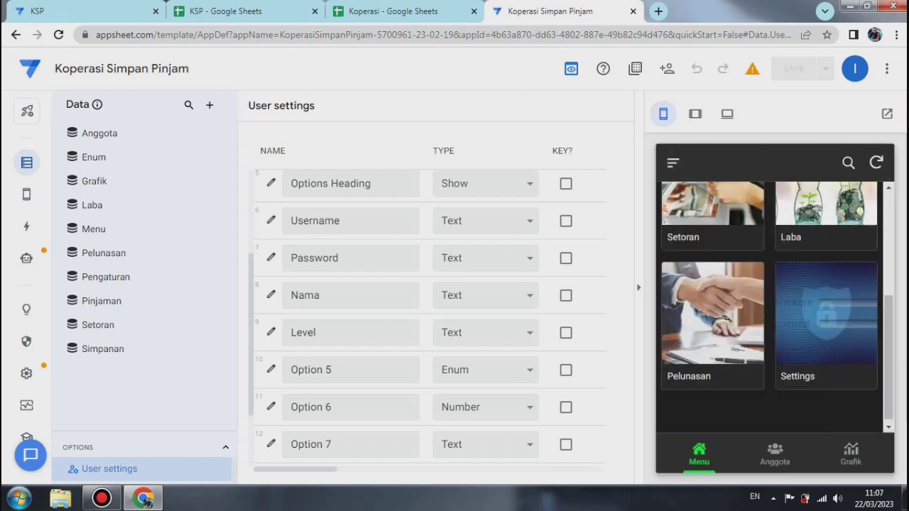
mouse_move(888, 355)
mouse_down()
mouse_move(889, 305)
mouse_move(889, 358)
mouse_up()
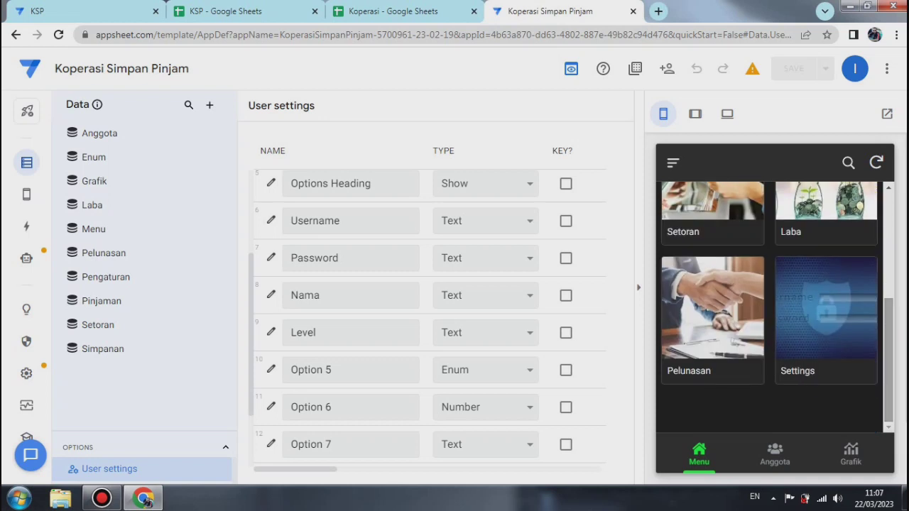
click(673, 162)
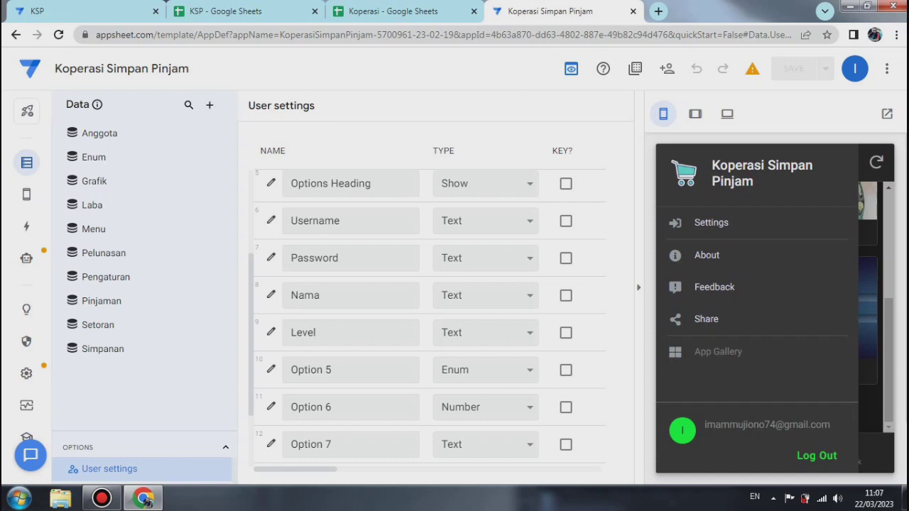
click(872, 298)
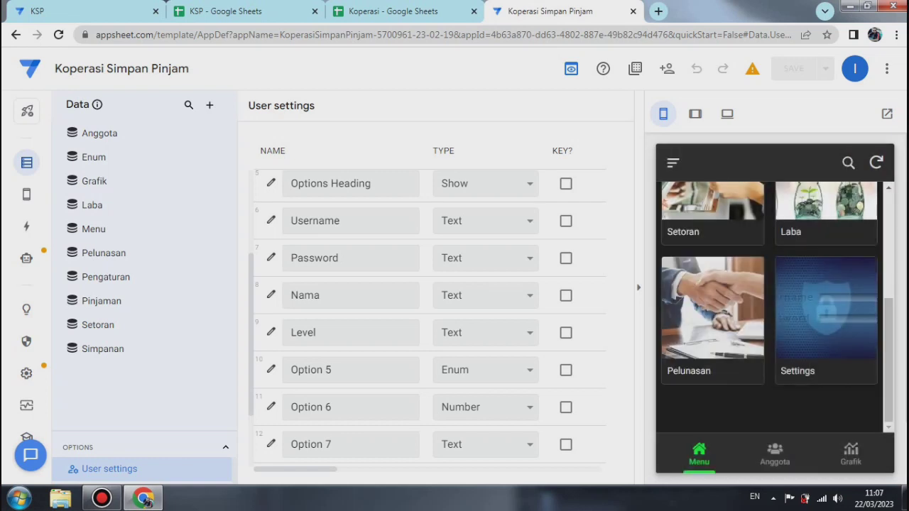
Open the Settings tile's login form, try its Username and Password fields, and go back to Menu.
click(826, 313)
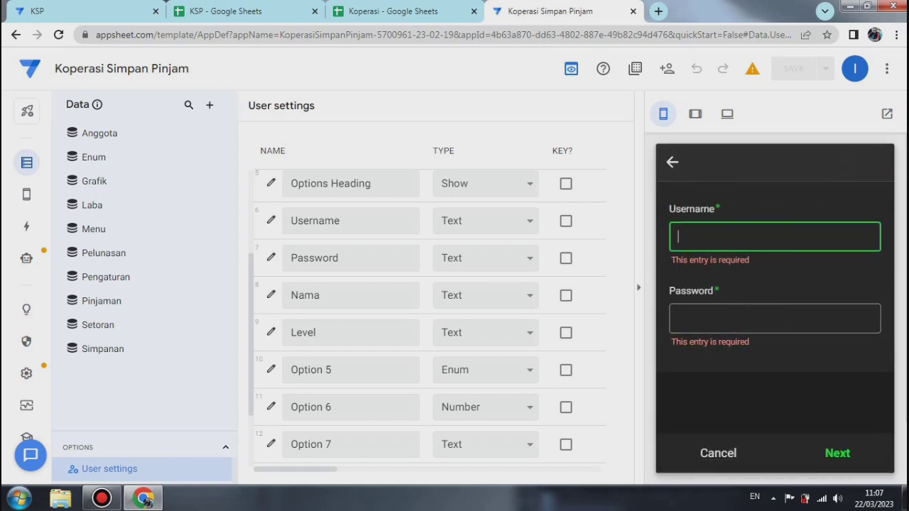
click(672, 162)
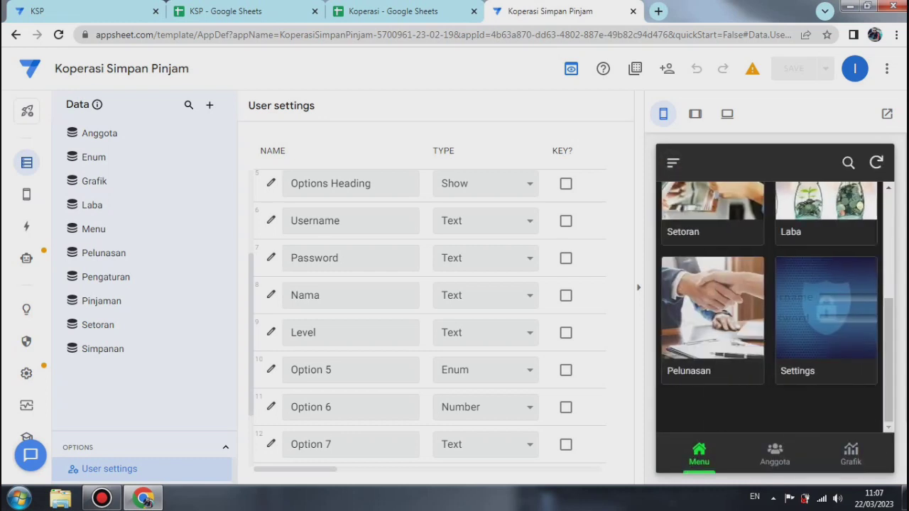
click(826, 313)
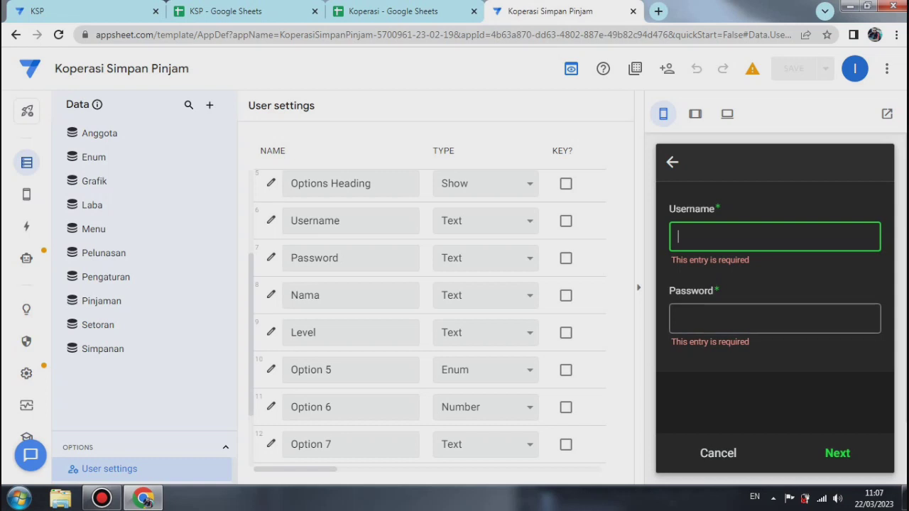
click(775, 319)
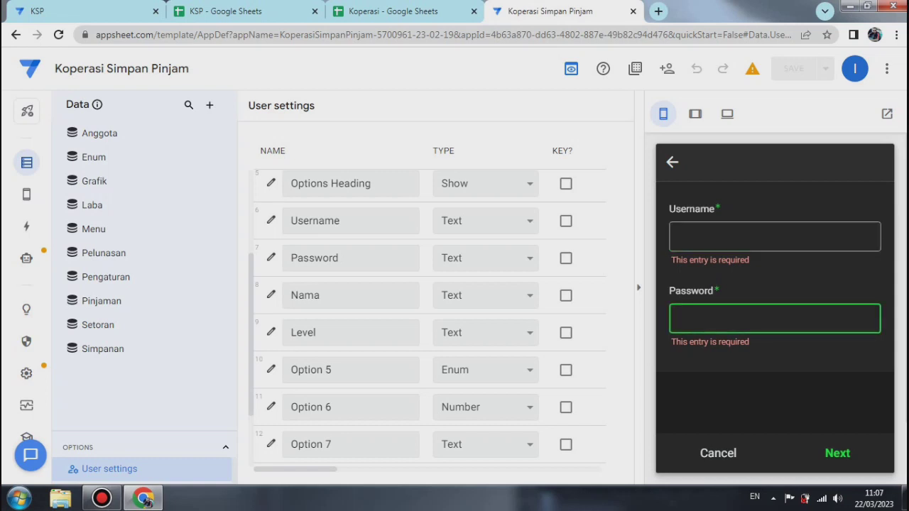
click(774, 237)
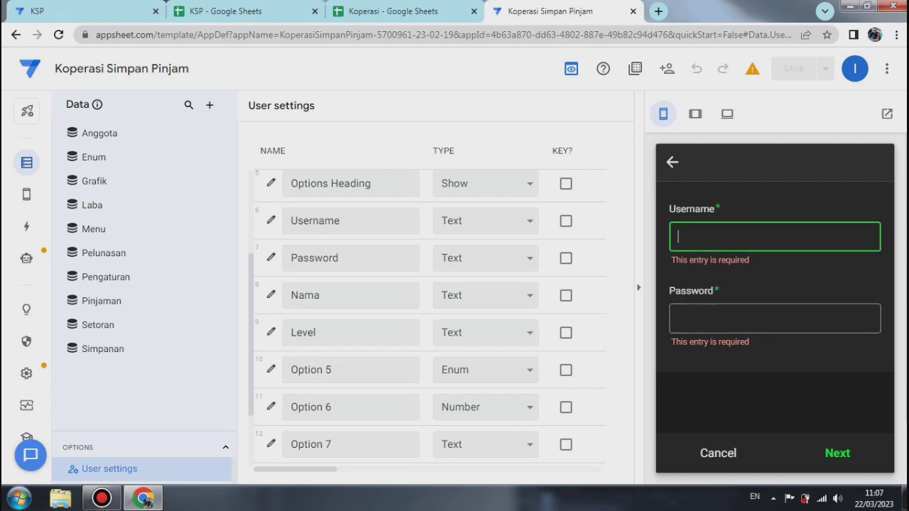
click(719, 453)
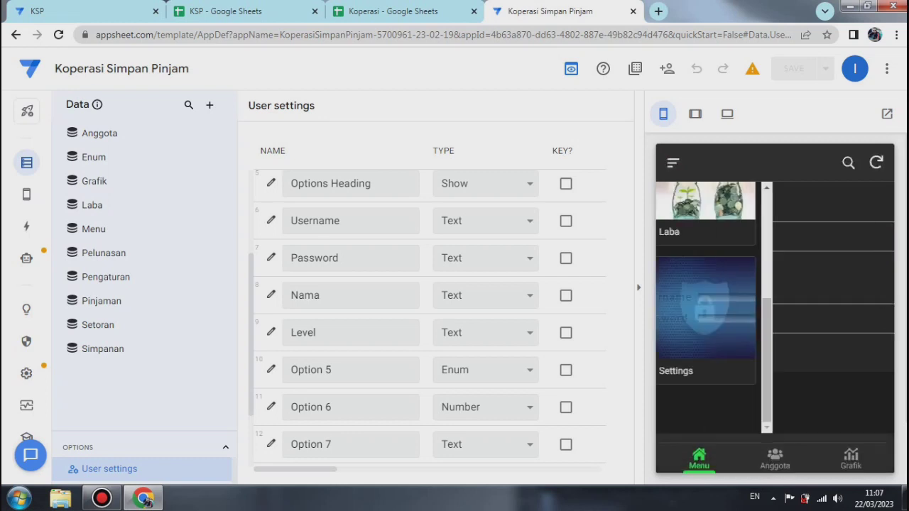
click(826, 313)
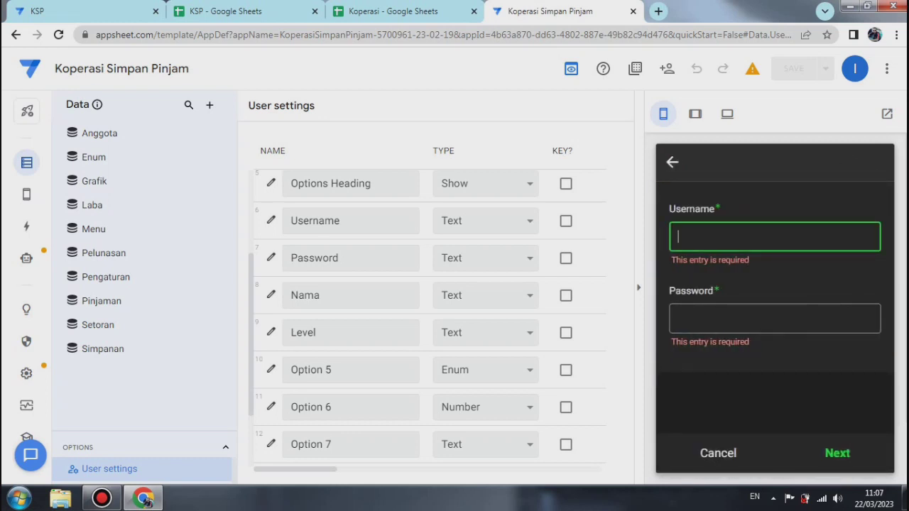
click(775, 319)
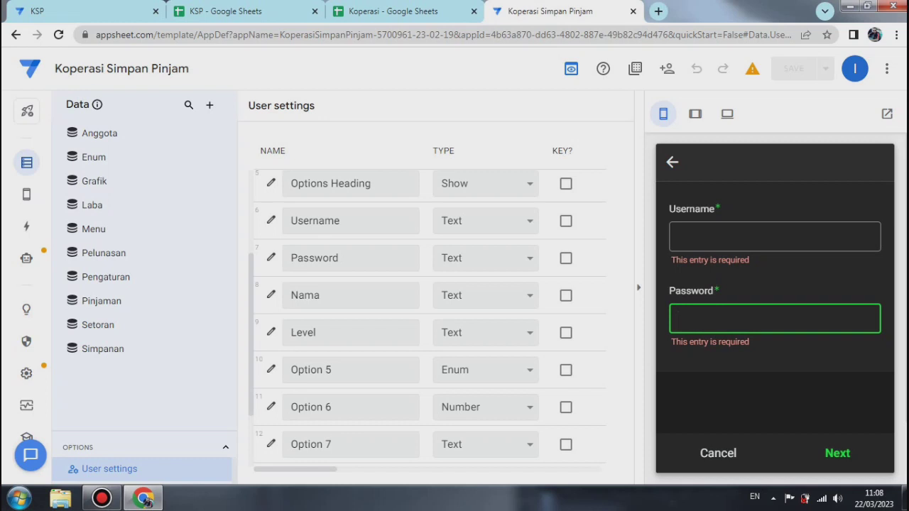
click(672, 162)
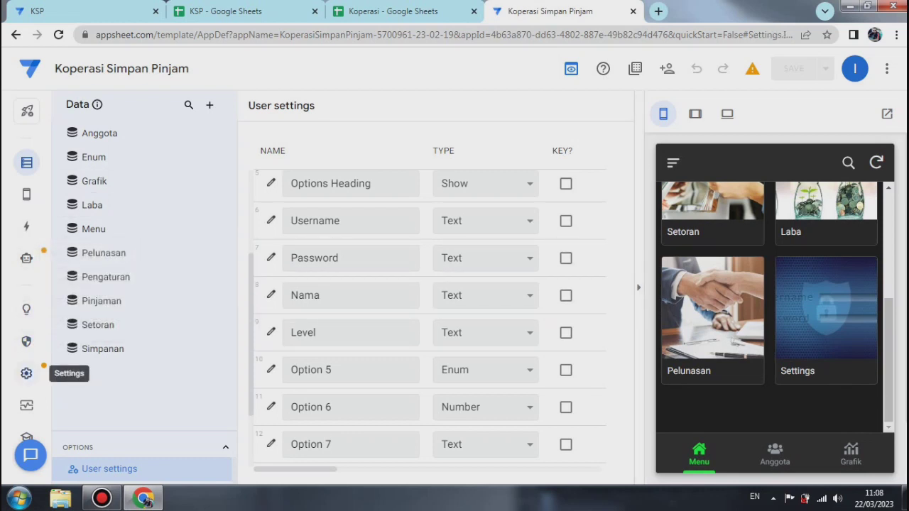
Go to Settings > Views > Localization and switch the Save text to formula mode.
click(26, 373)
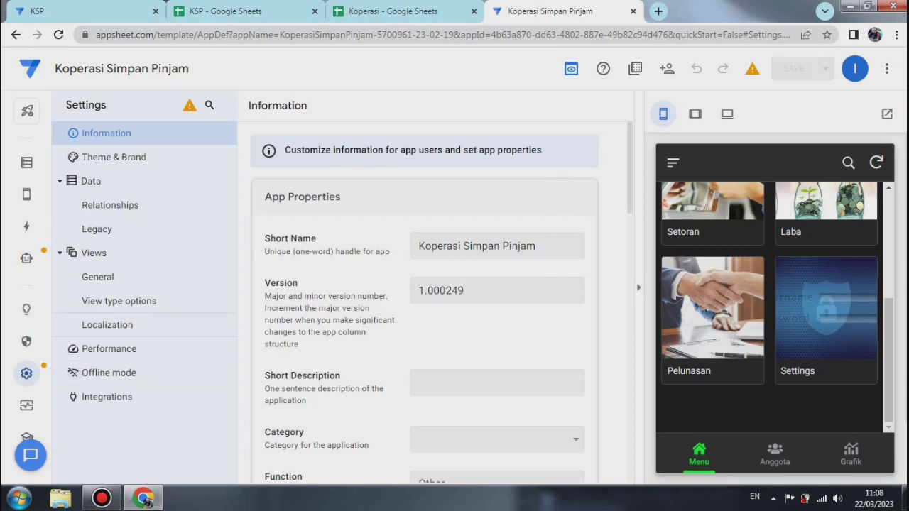
click(108, 326)
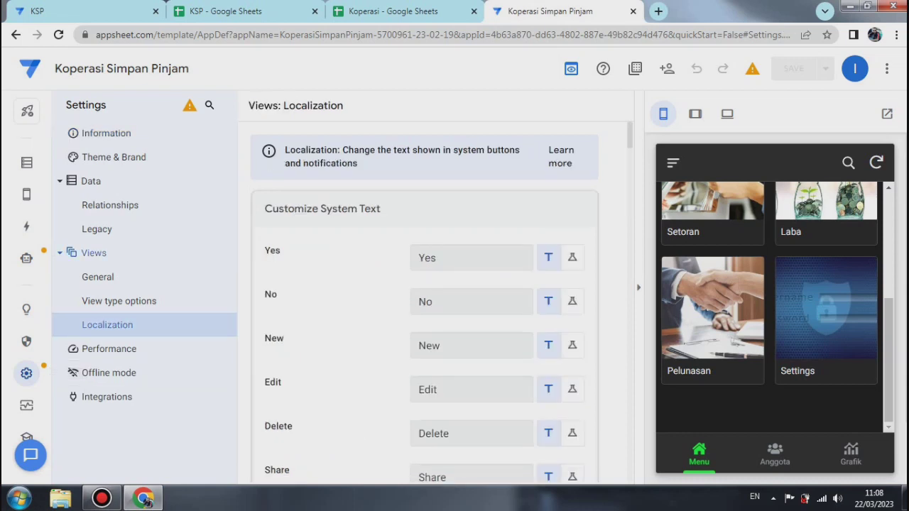
scroll(426, 302, down, 3)
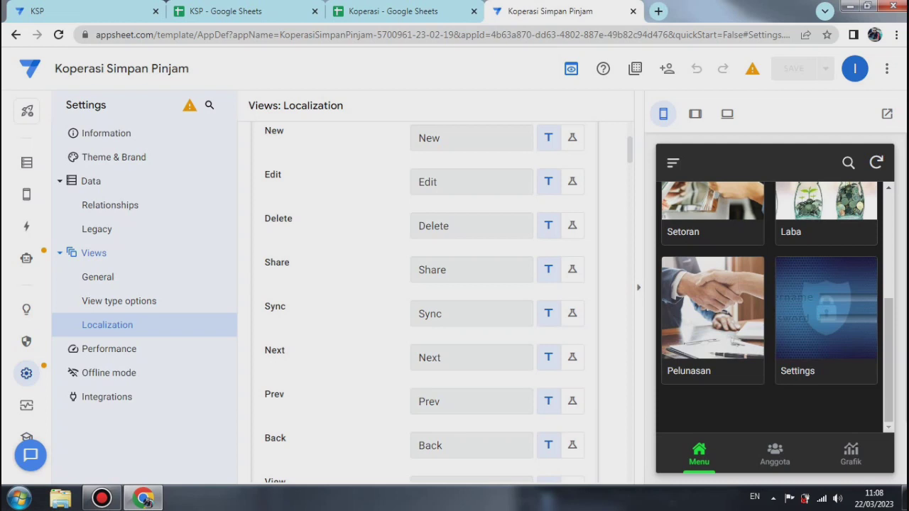
scroll(426, 302, down, 3)
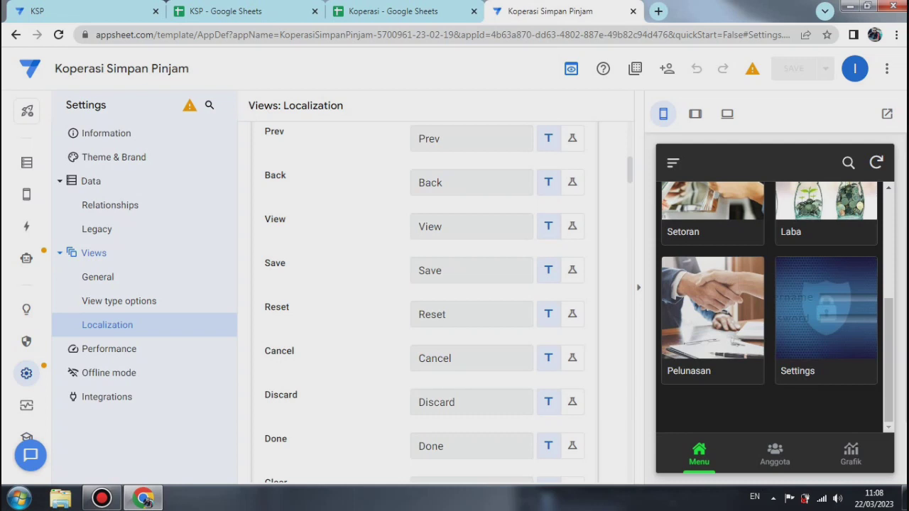
click(572, 270)
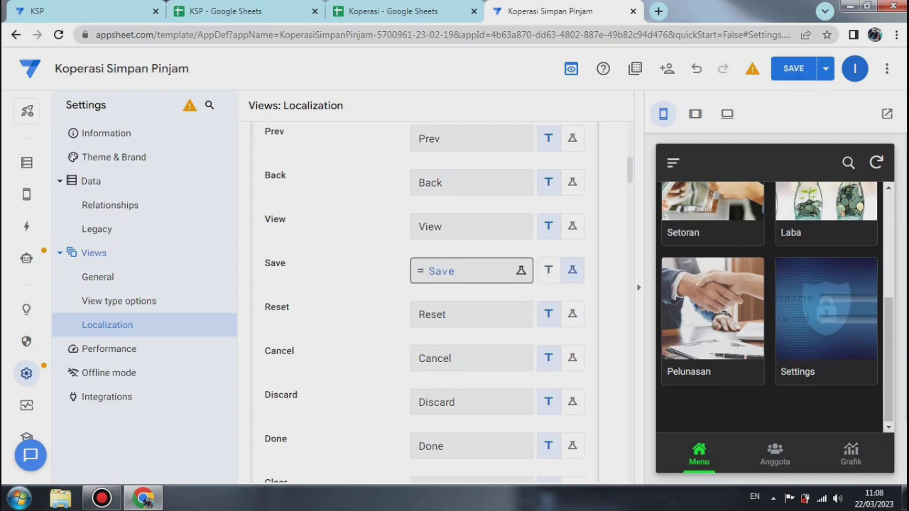
Replace Save's text with the pasted if(and(context(...))) formula giving Keluar/Masuk on Settings, otherwise Save.
click(469, 271)
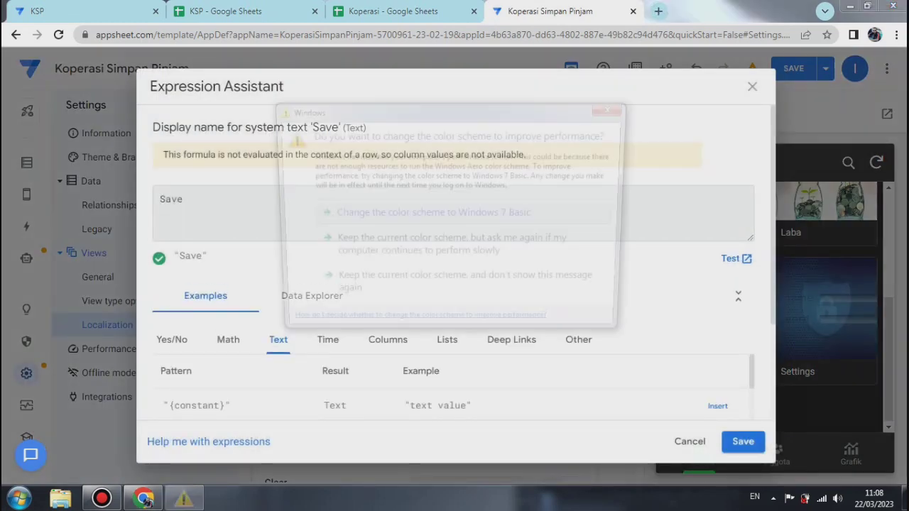
click(616, 106)
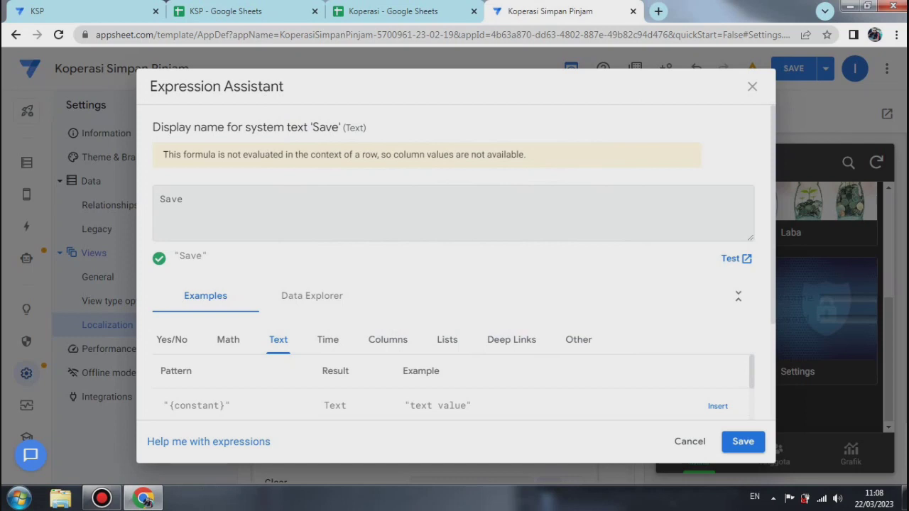
key(ctrl+a)
key(BackSpace)
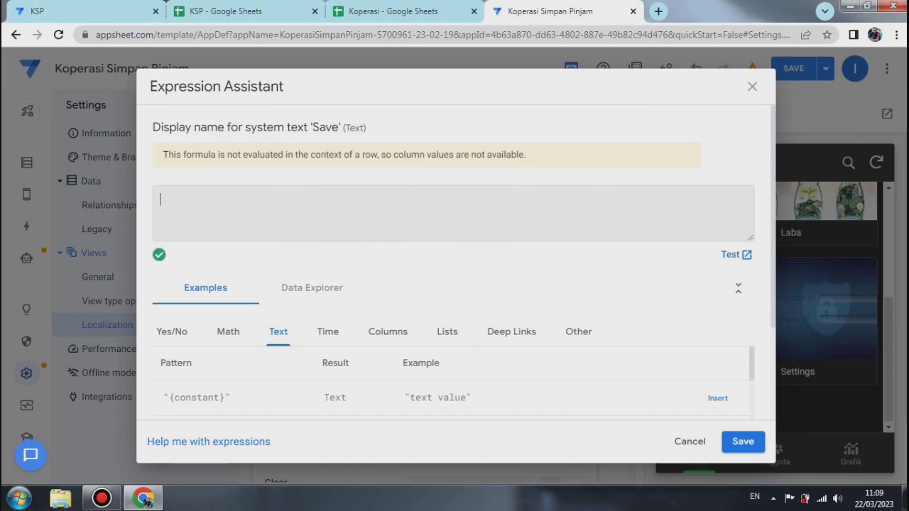
right_click(175, 199)
click(208, 278)
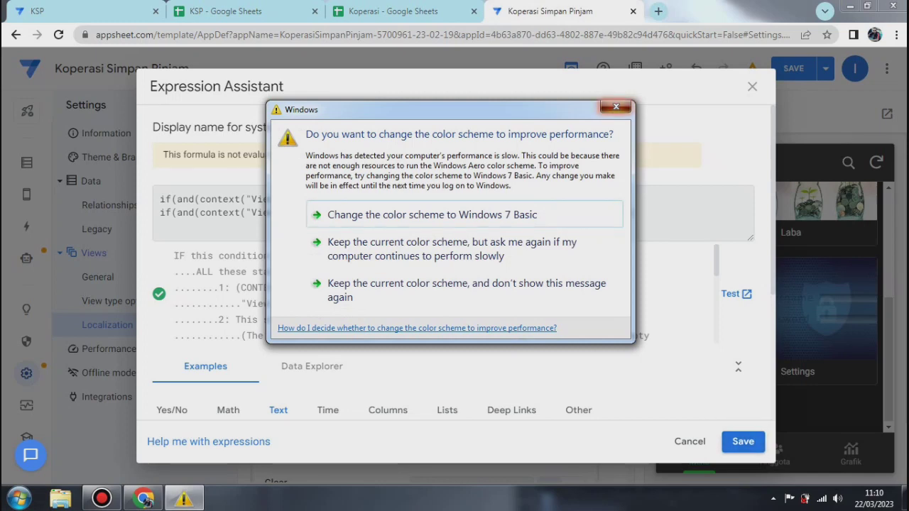
click(616, 106)
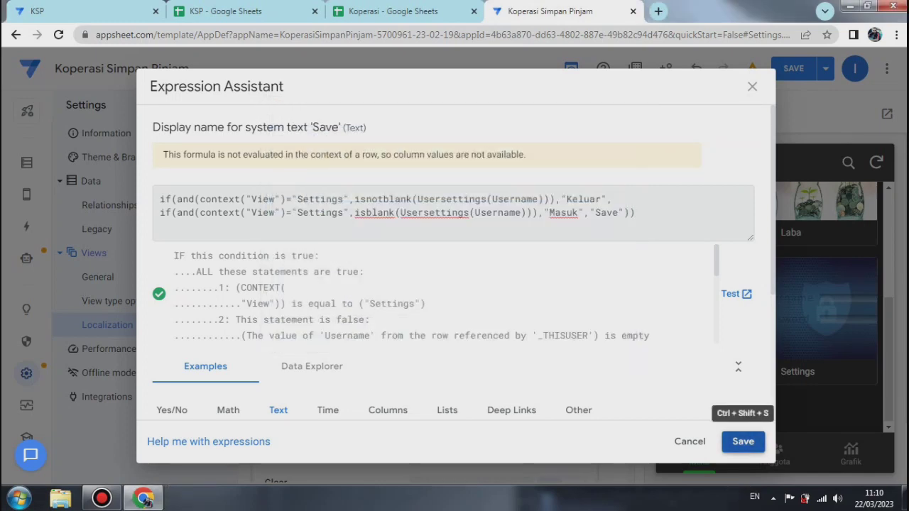
click(743, 441)
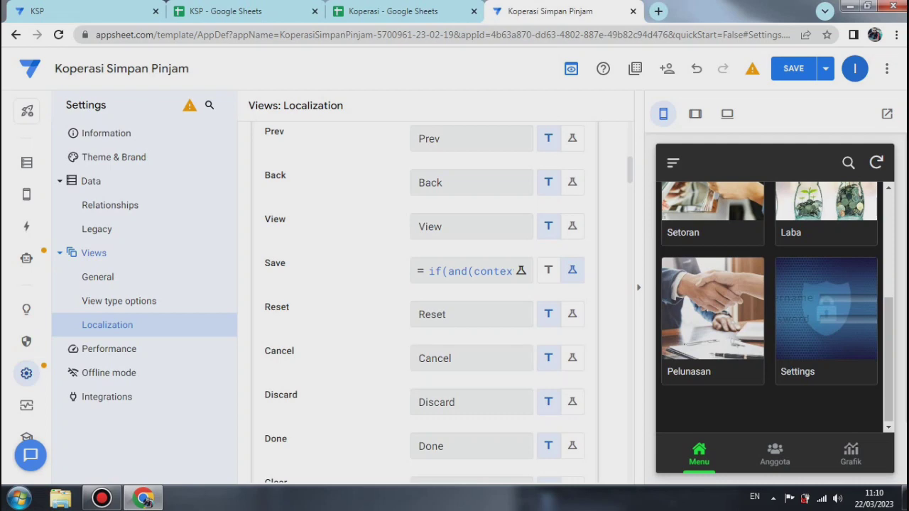
Switch Cancel to a formula and paste the if(and(context(...))) expression that blanks it on Settings.
click(572, 358)
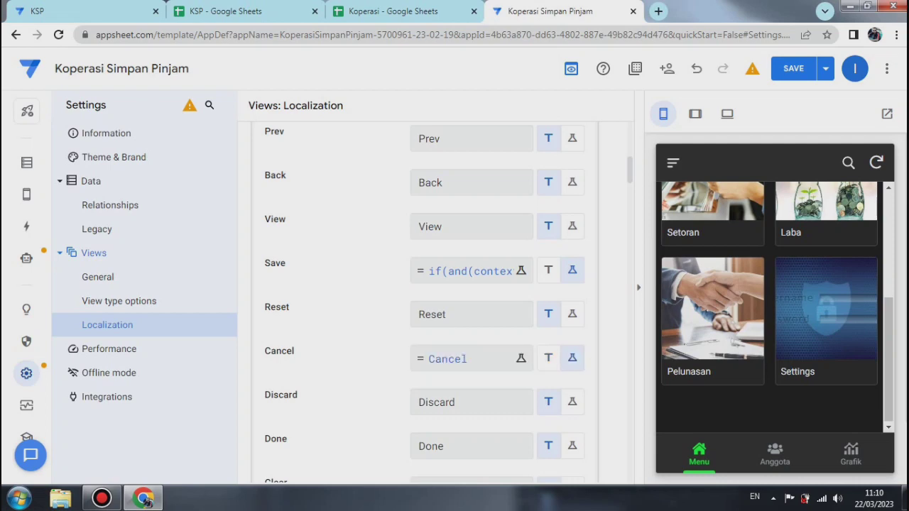
click(483, 358)
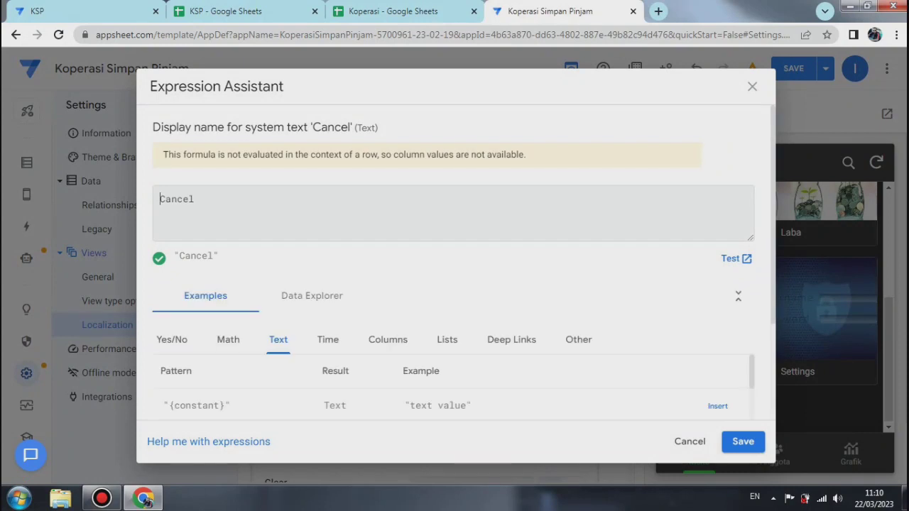
key(ctrl+a)
key(BackSpace)
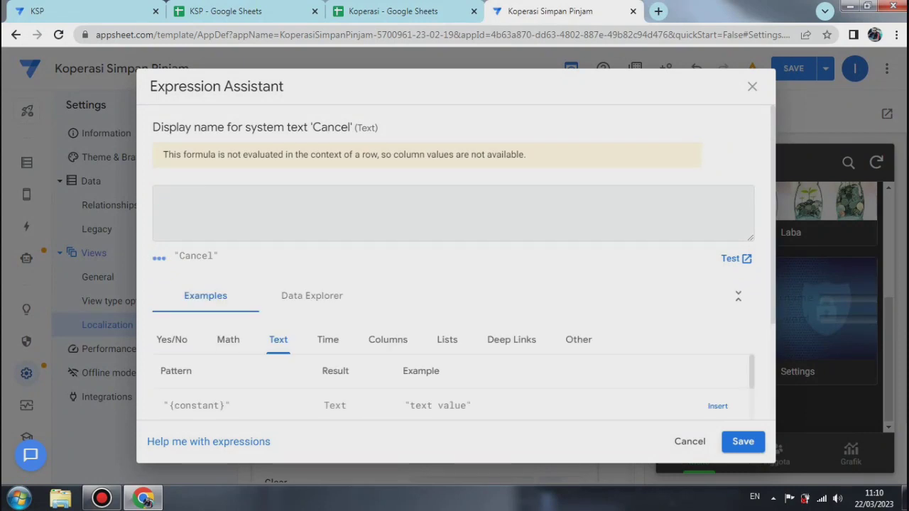
right_click(162, 207)
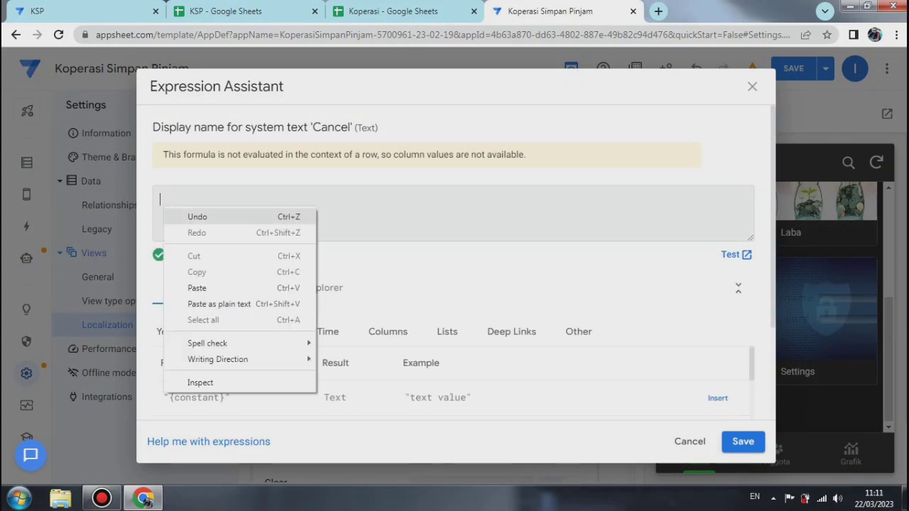
click(197, 288)
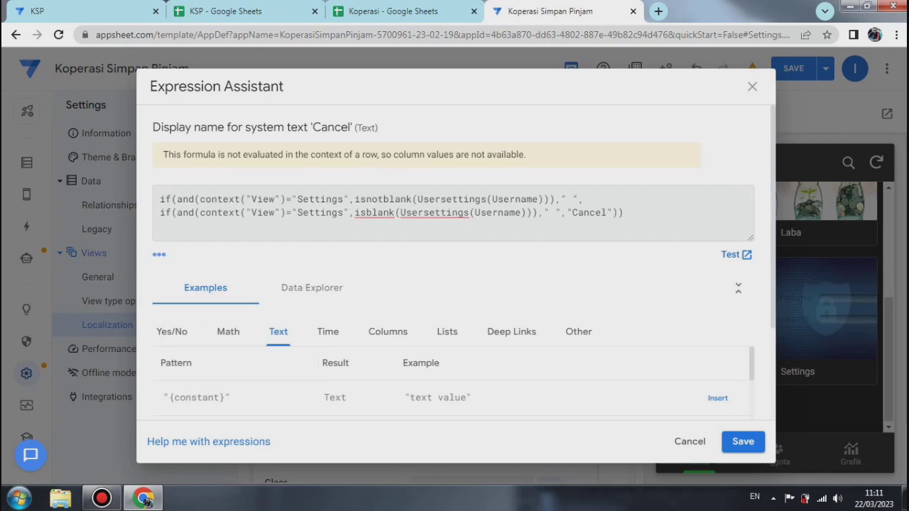
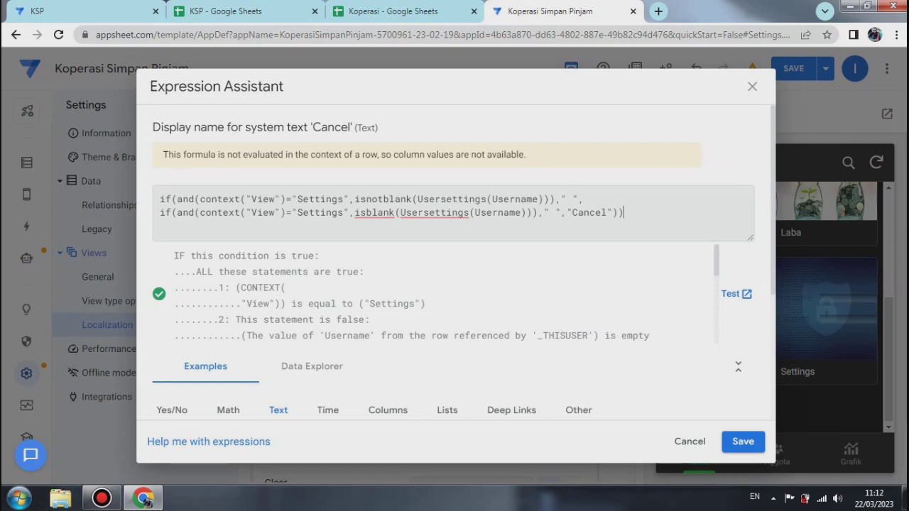
Apply the conditional Cancel formula from the Expression Assistant and bring up the save options.
click(743, 442)
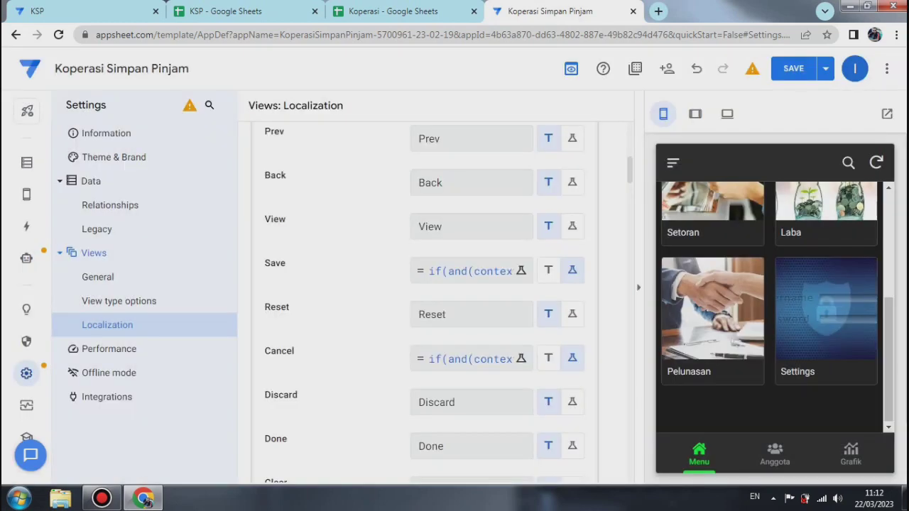
click(825, 68)
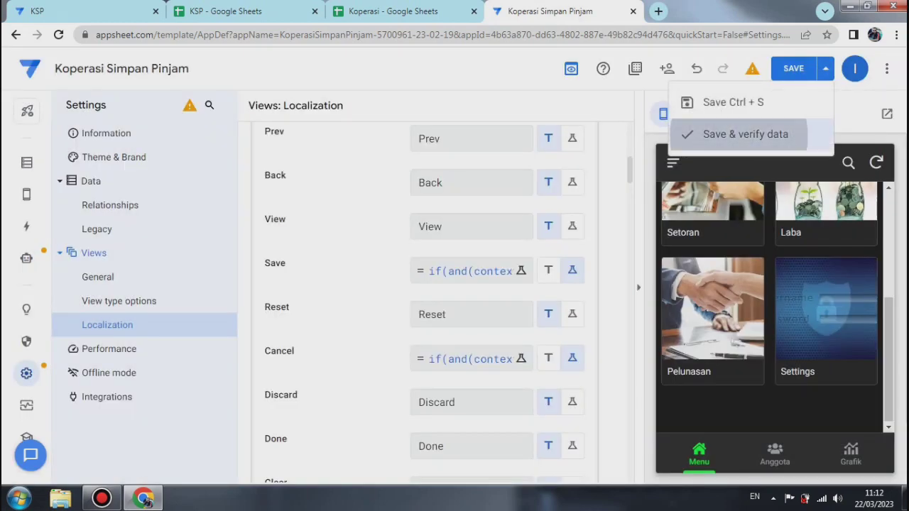
Save and verify the app, then view the Menu table's columns in Data.
click(700, 132)
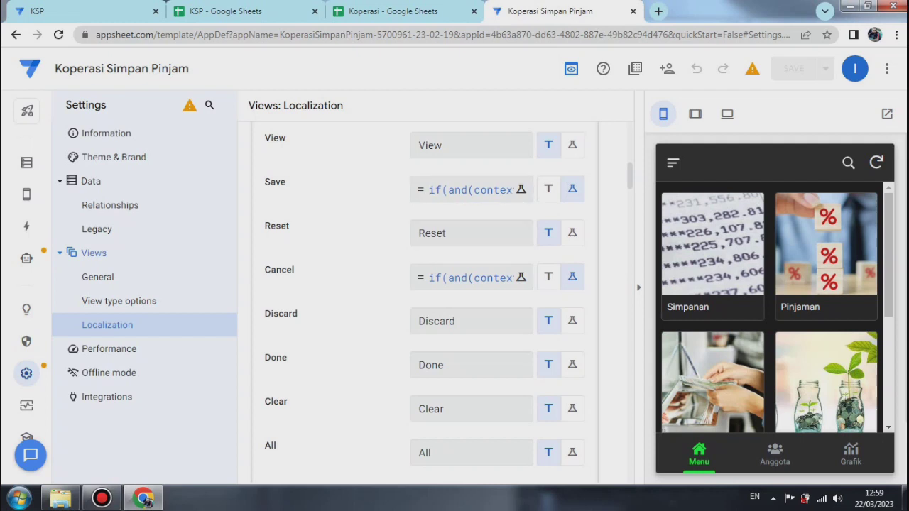
scroll(774, 306, down, 3)
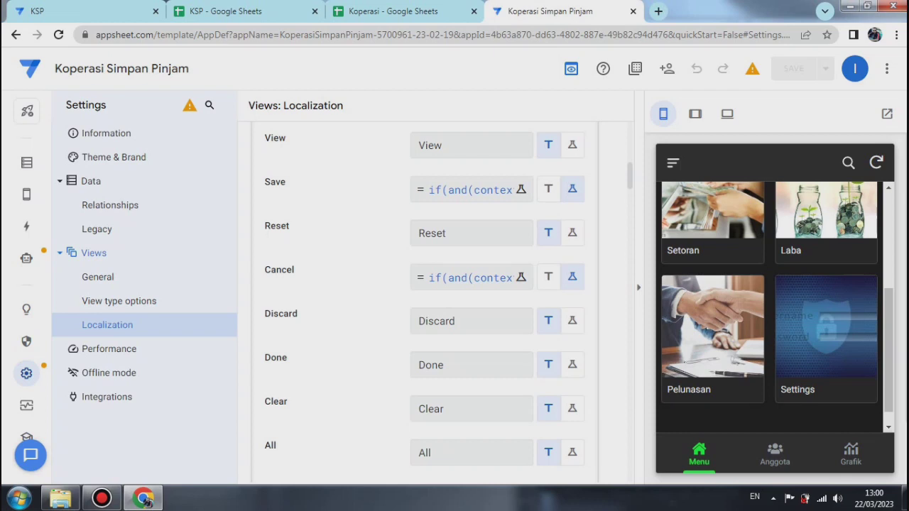
click(26, 163)
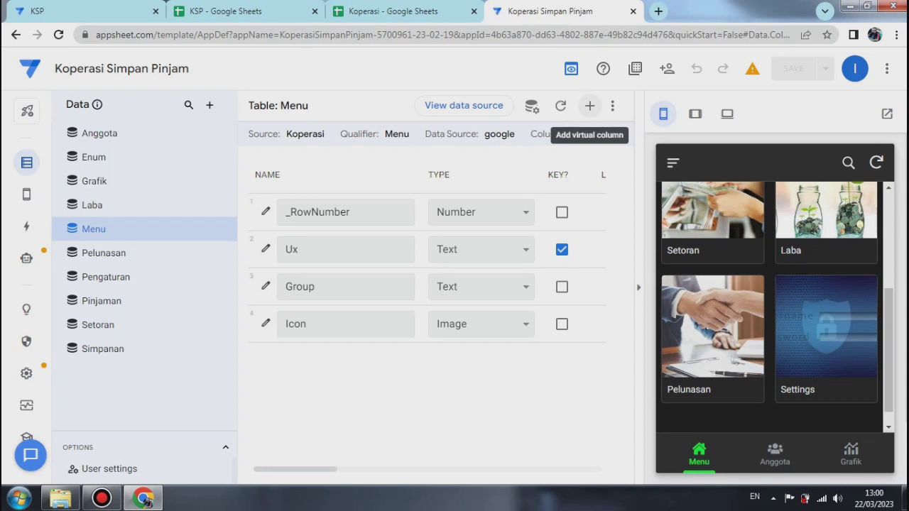
Add virtual column Label with formula If([ux]="Settings", If(Isblank(Usersettings(Username)),"Masuk","Keluar"), [ux]).
click(590, 105)
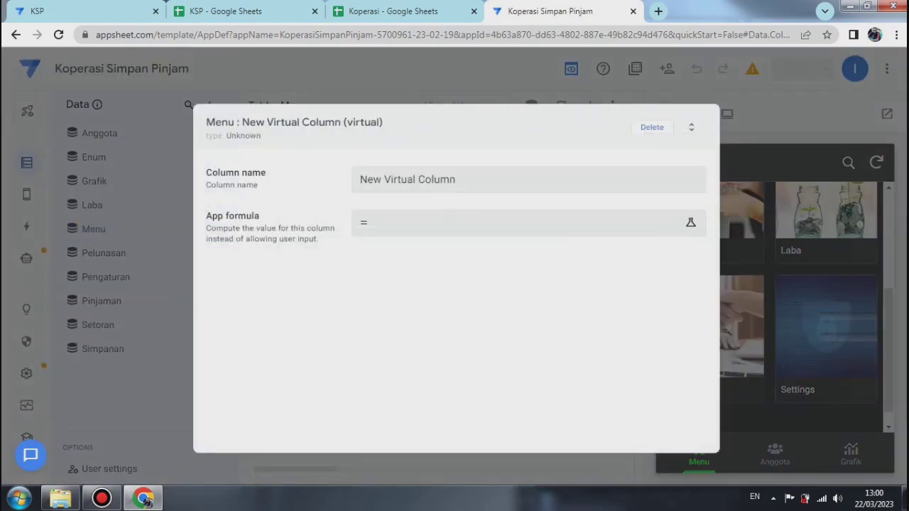
drag(465, 180, 357, 179)
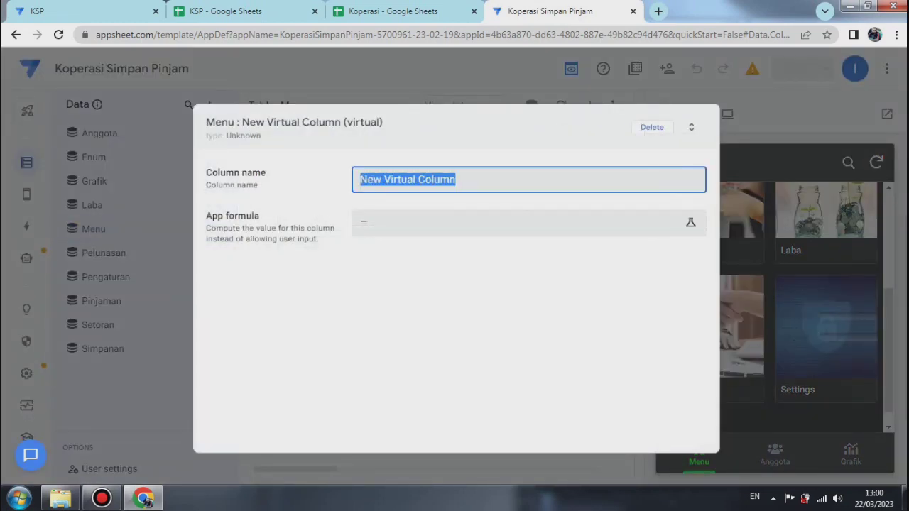
text(Label)
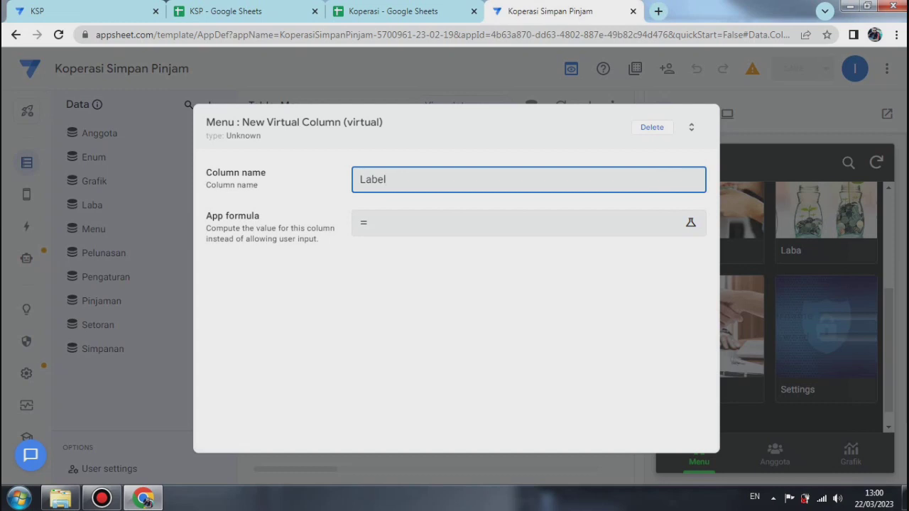
click(498, 223)
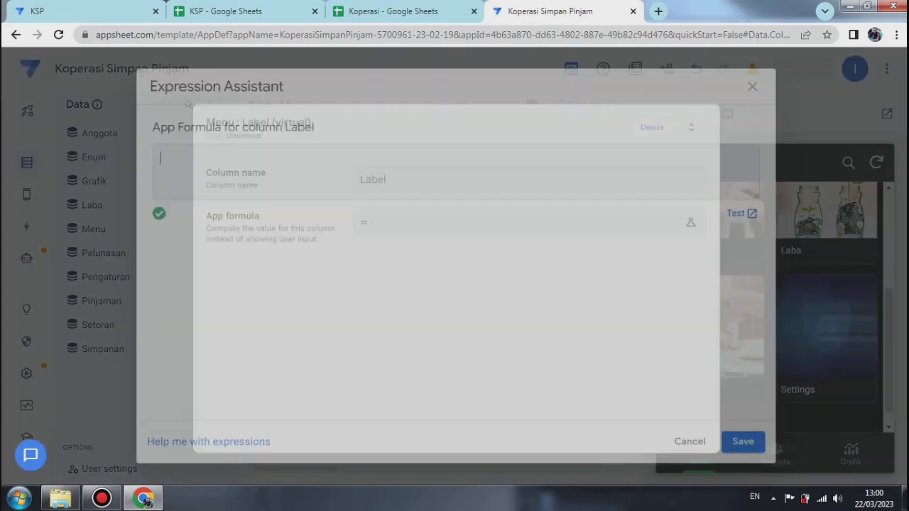
right_click(181, 161)
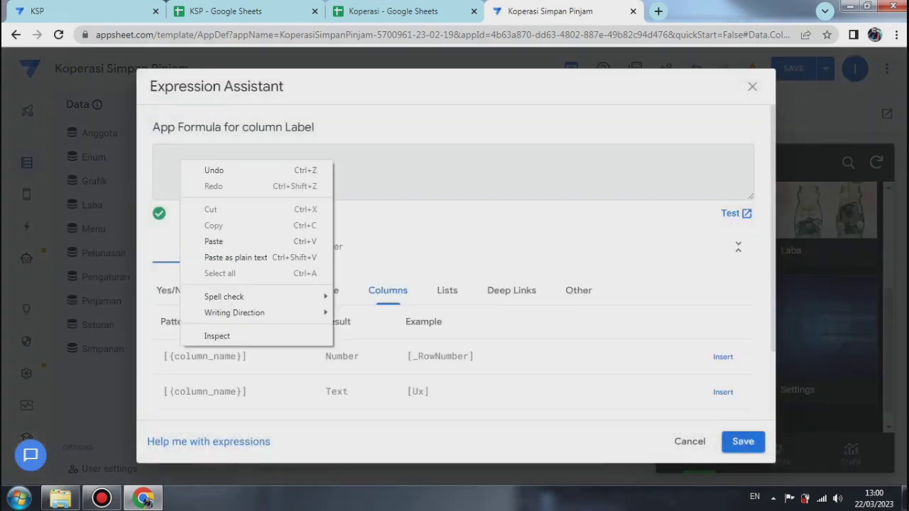
click(213, 242)
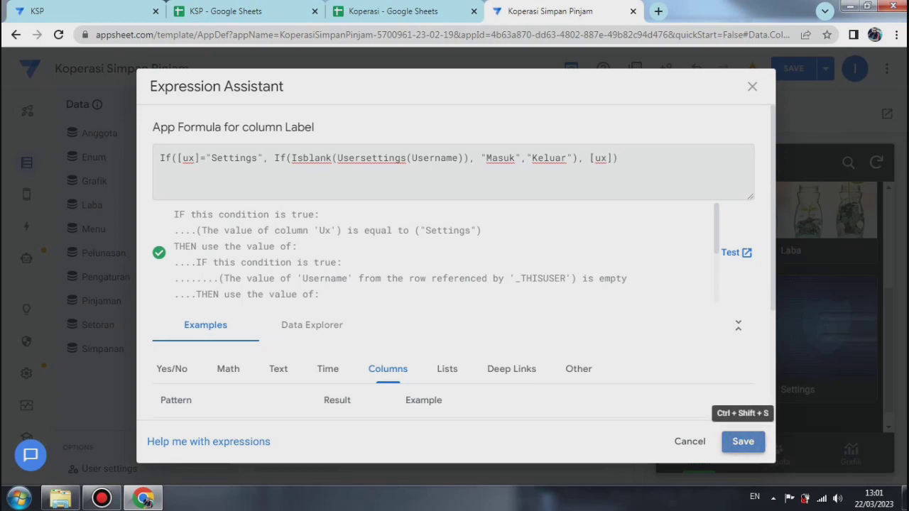
click(743, 441)
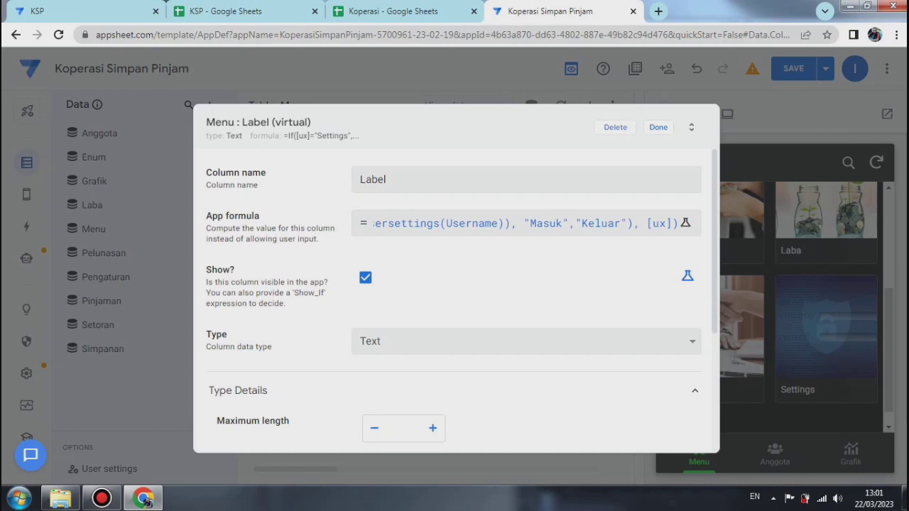
click(658, 128)
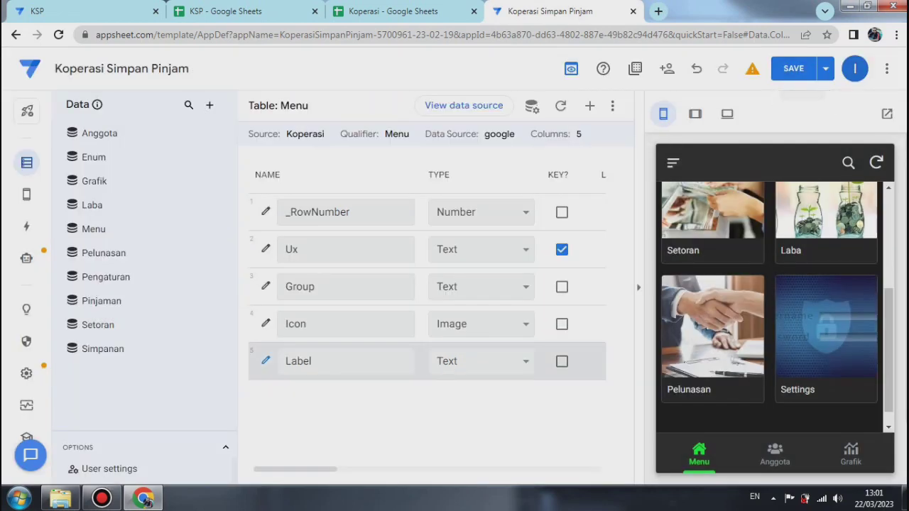
Tick LABEL? on the Label column and save & verify so the Settings tile reads Masuk.
scroll(427, 284, right, 3)
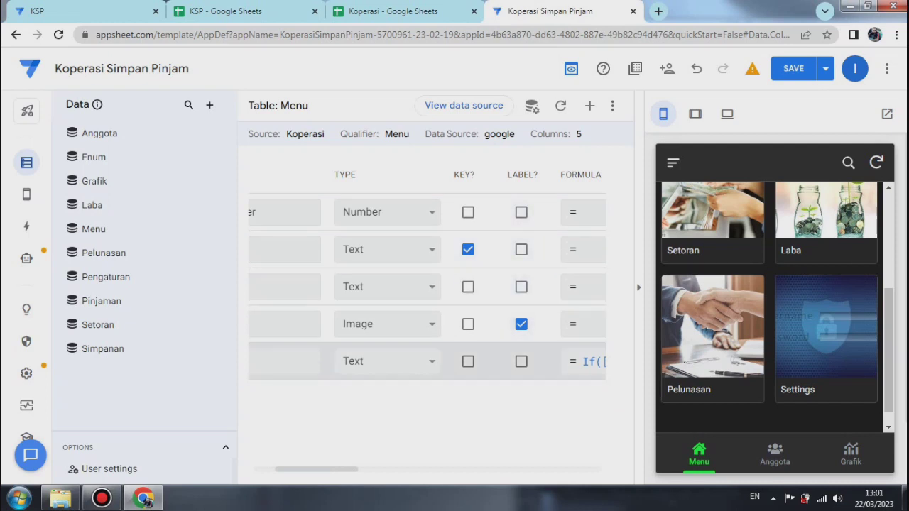
click(521, 361)
click(825, 69)
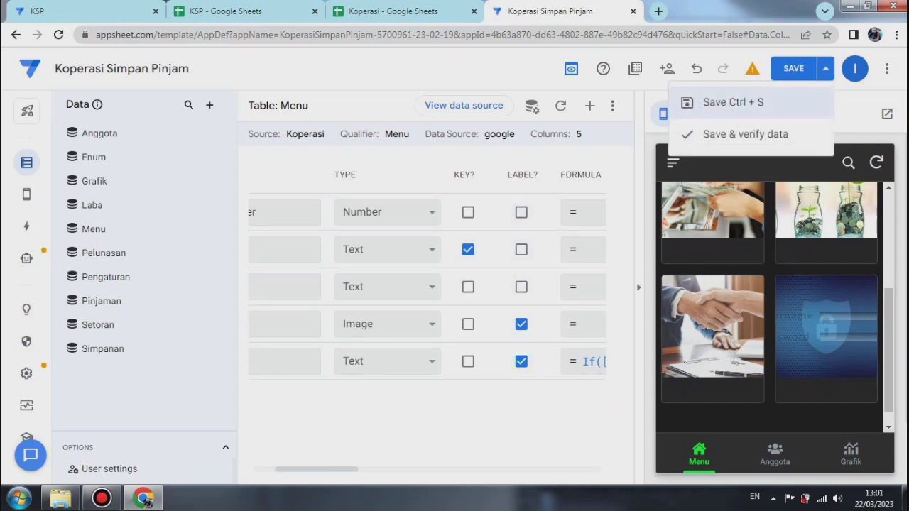
click(746, 134)
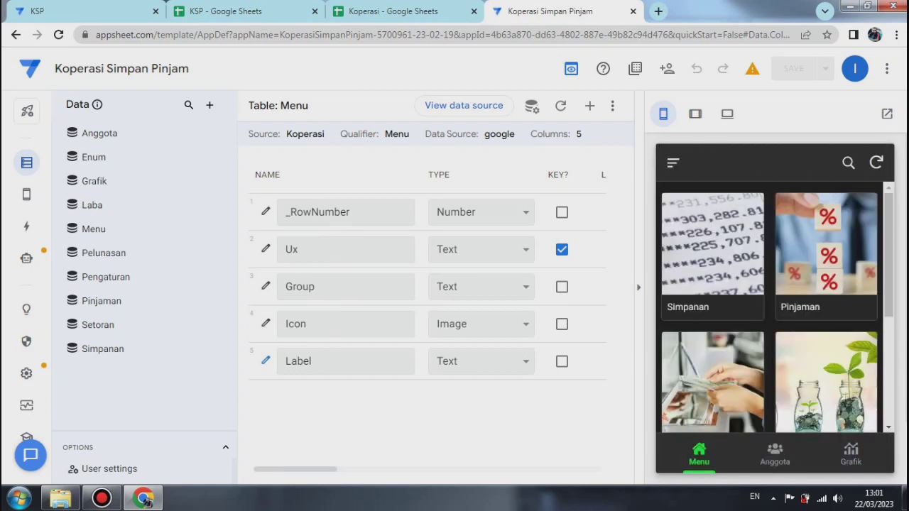
scroll(777, 309, down, 2)
scroll(777, 308, down, 1)
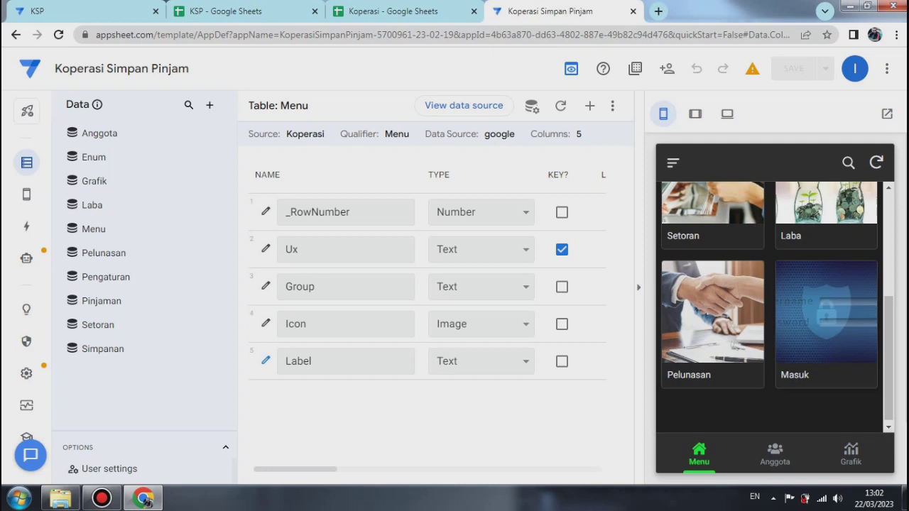
Log in from the Masuk tile with the username and password, then tap the resulting Keluar tile.
click(826, 320)
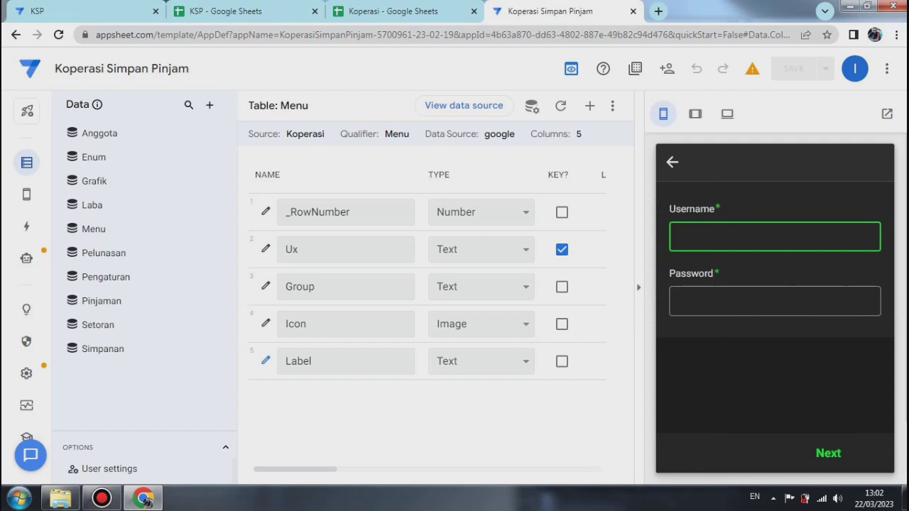
text(imam74)
key(Tab)
text(1)
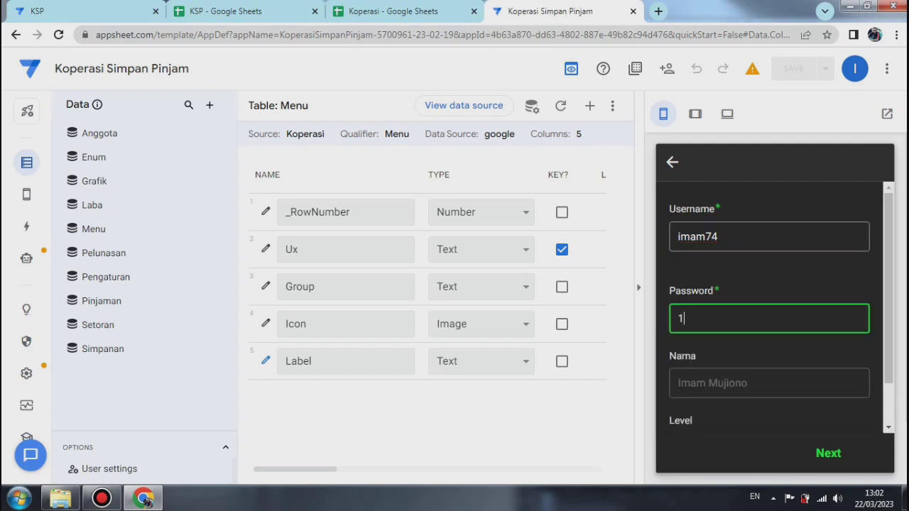
text(23456)
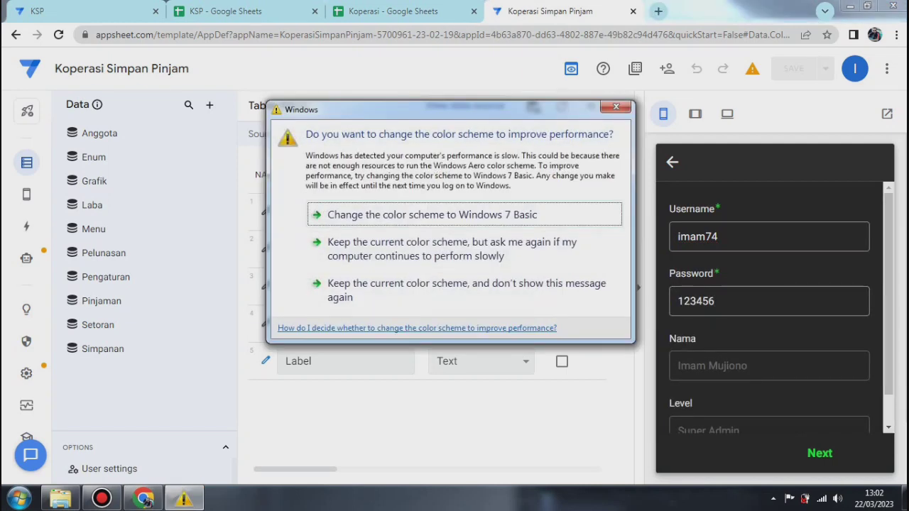
click(819, 453)
click(846, 454)
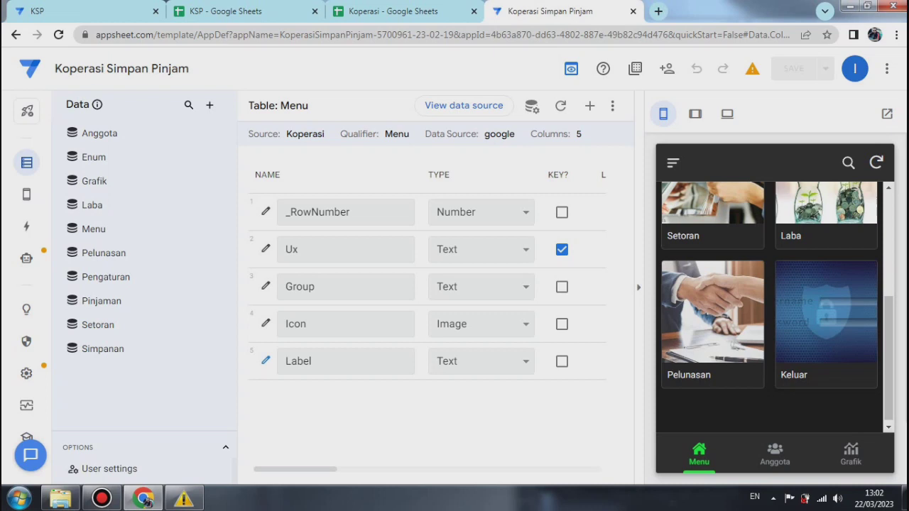
click(826, 319)
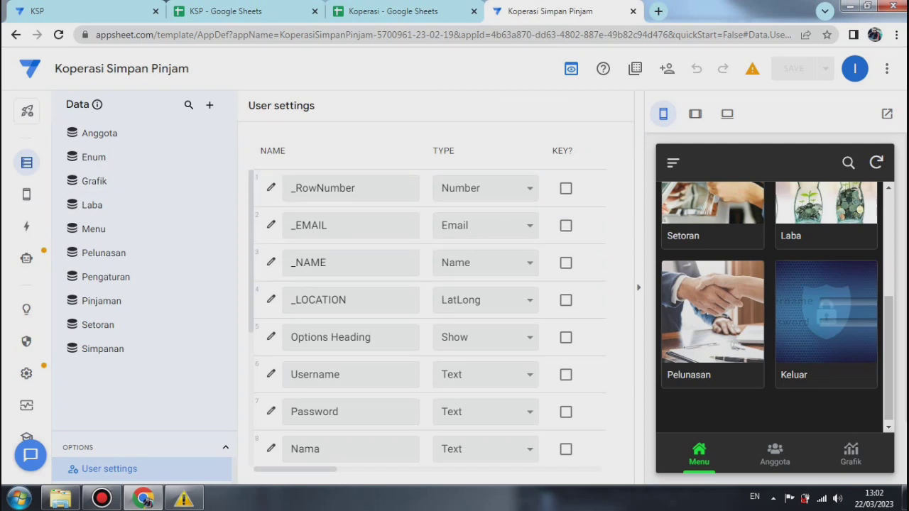
Rename the Option 9 column to Keluar and make it visible.
scroll(430, 319, down, 2)
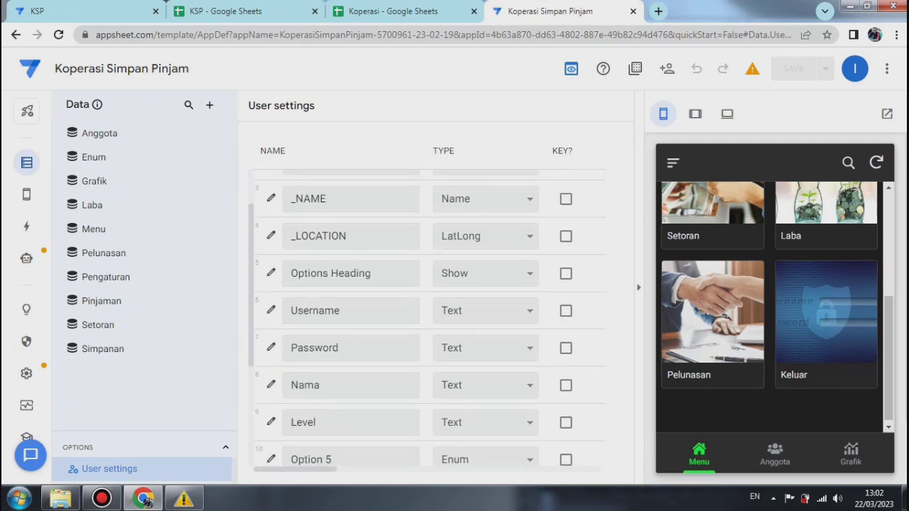
scroll(430, 319, down, 1)
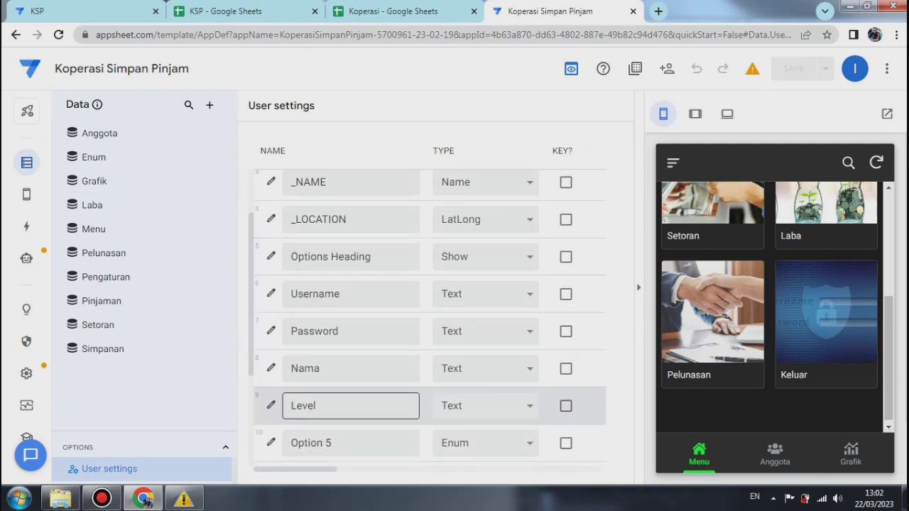
scroll(430, 319, down, 1)
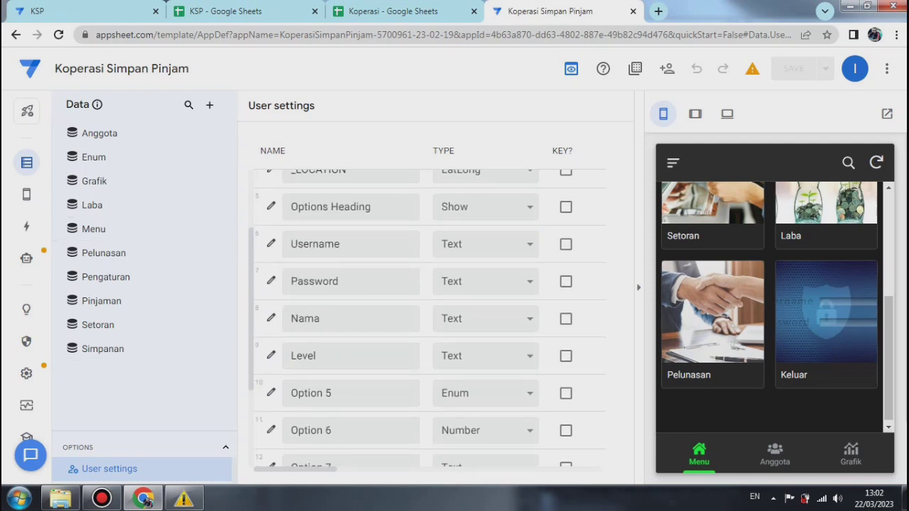
scroll(429, 320, down, 4)
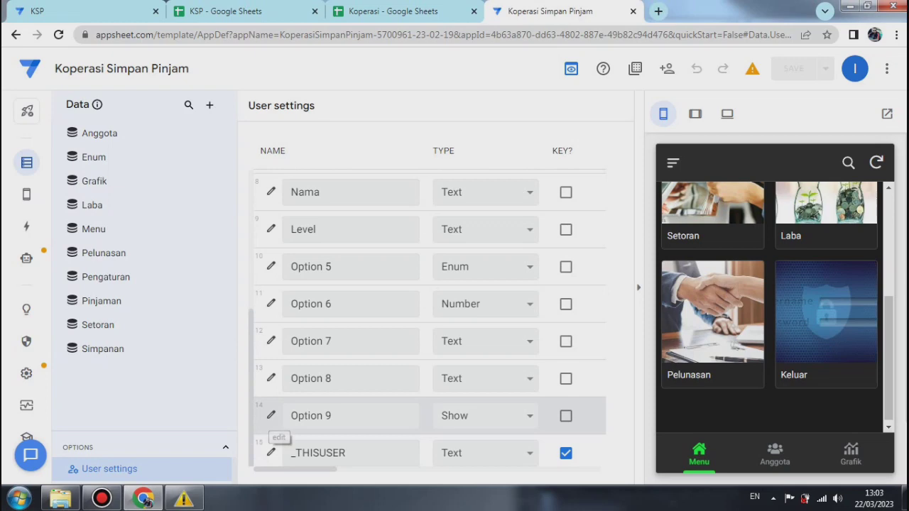
click(270, 416)
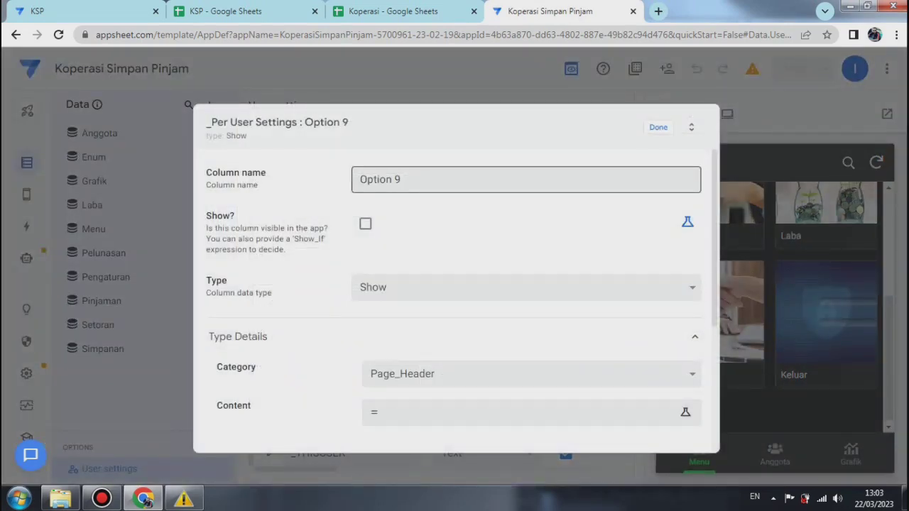
triple_click(381, 180)
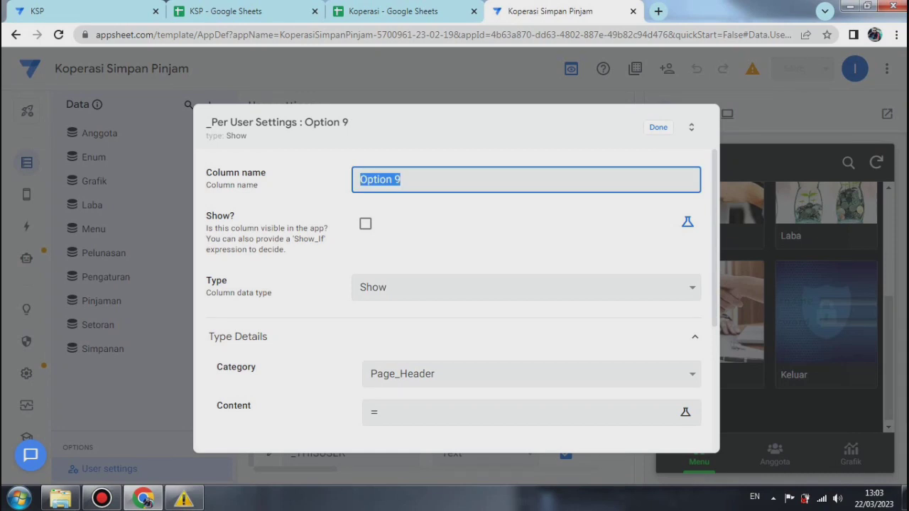
text(Keluar)
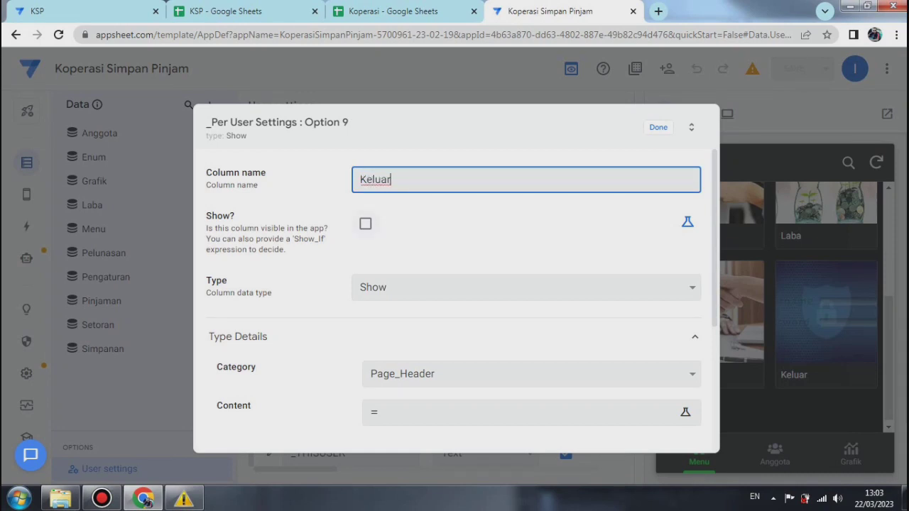
click(365, 223)
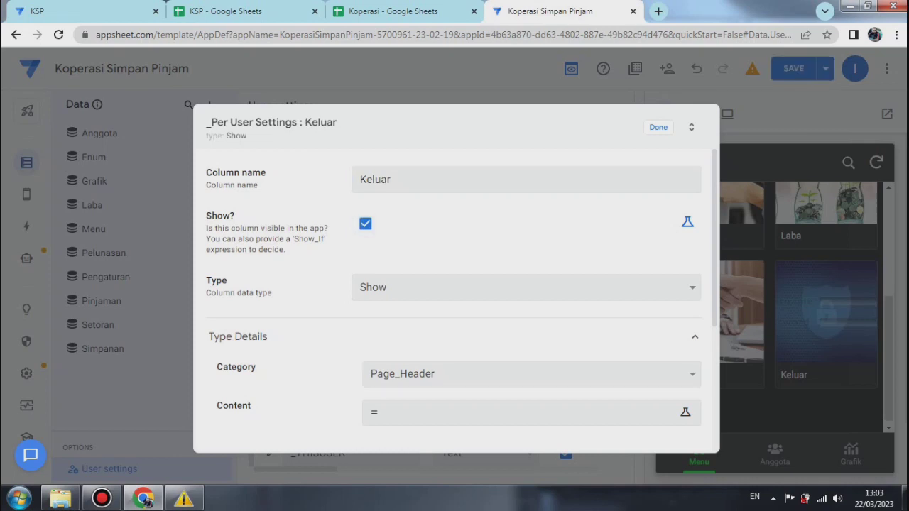
Set Keluar's category to Section_Header with content "Silahkan Klik Tombol Keluar".
click(532, 374)
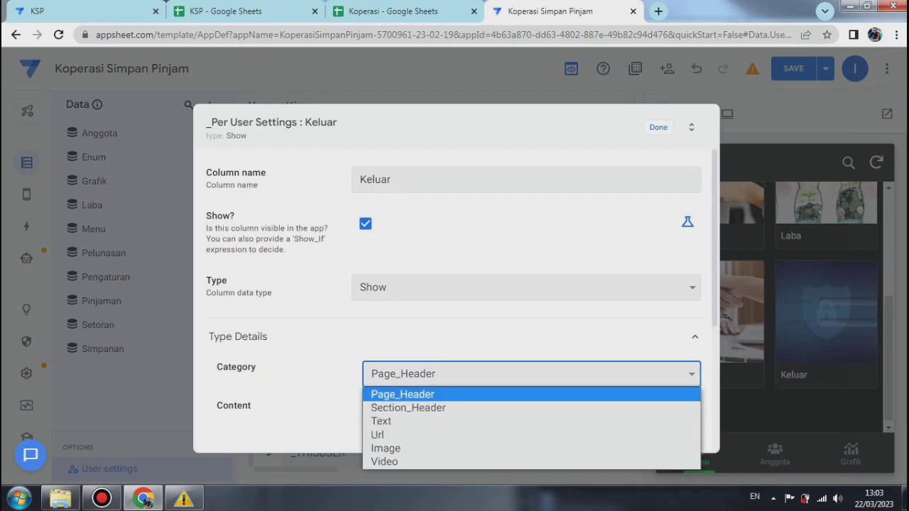
click(408, 407)
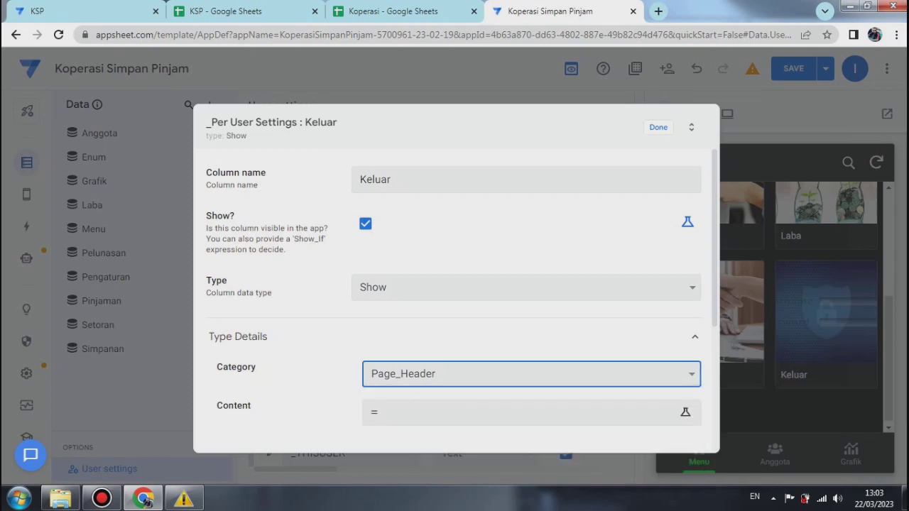
scroll(456, 301, down, 2)
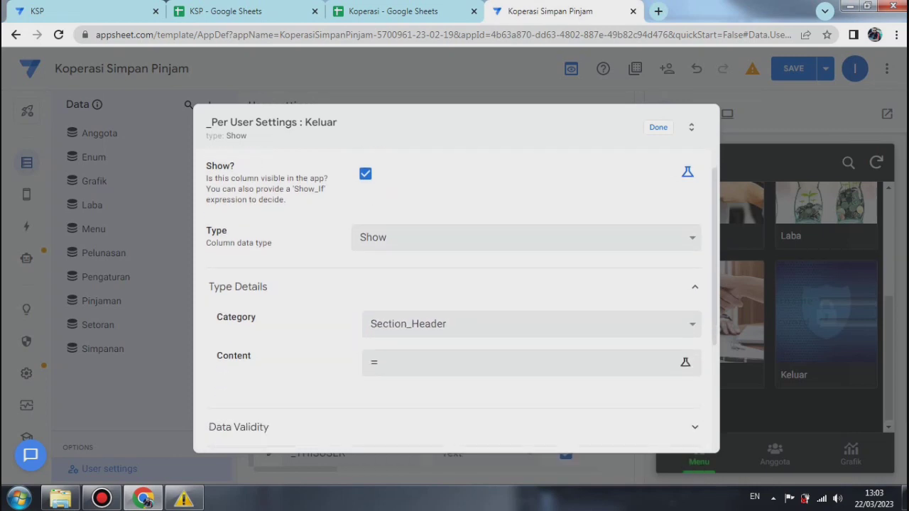
click(497, 323)
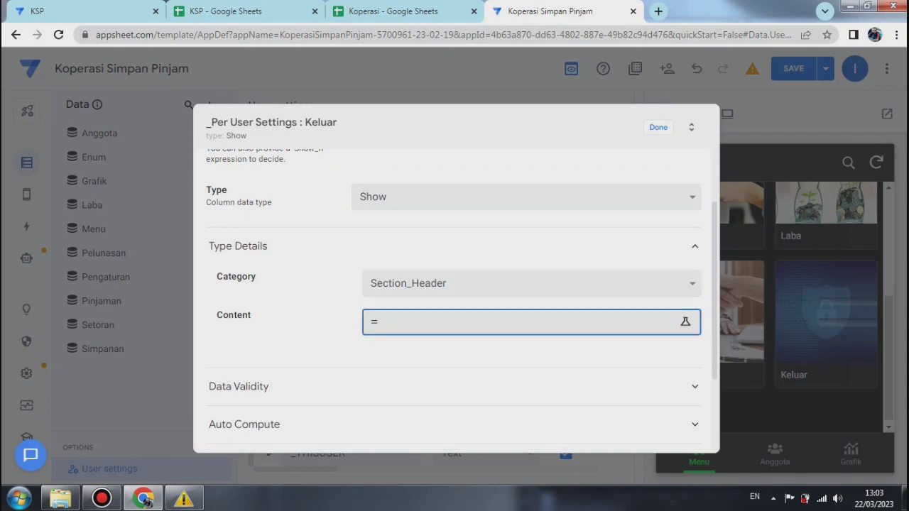
text(")
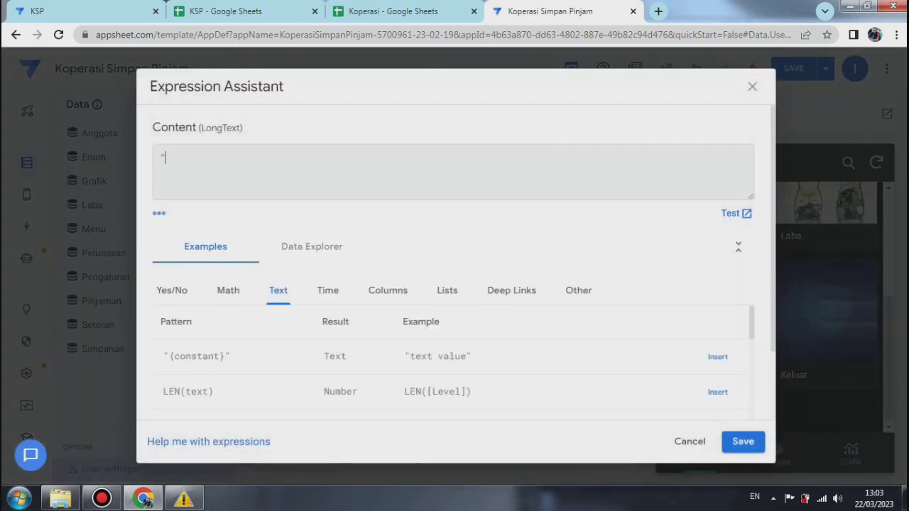
text(Silahkan )
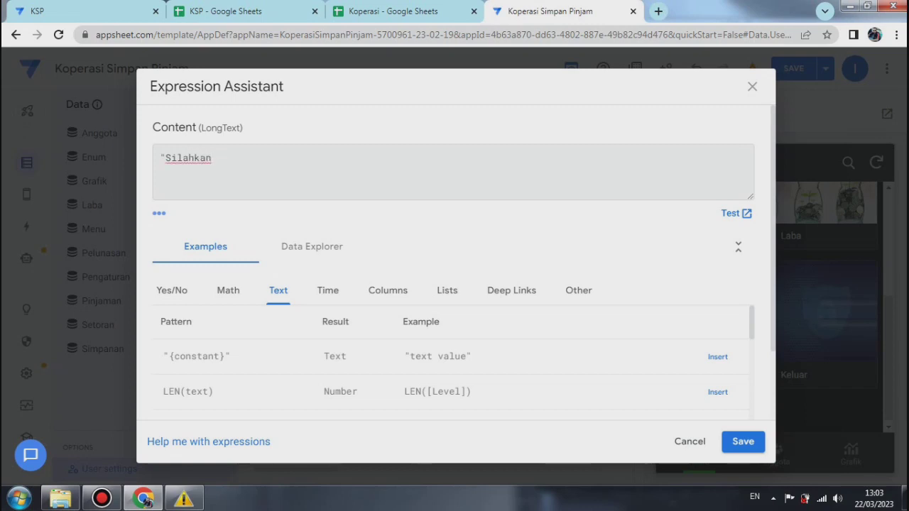
text(Klik Tom)
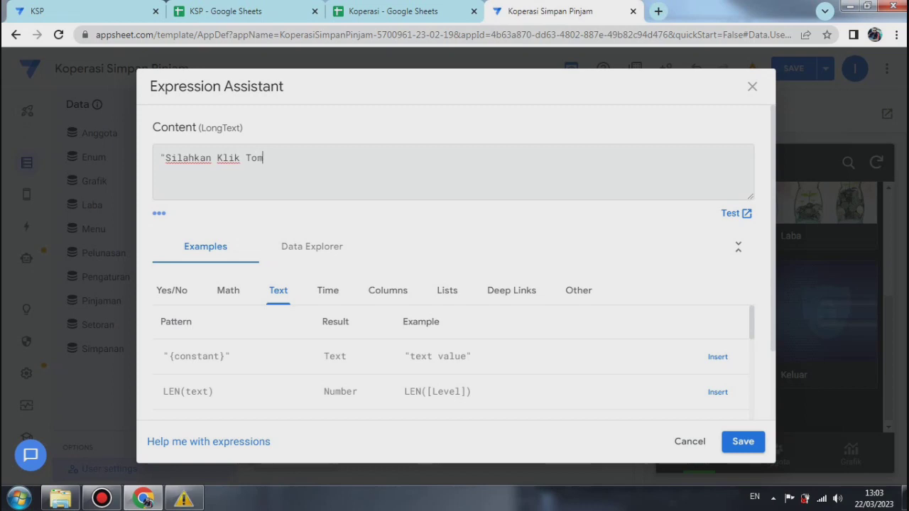
text(bol Keluar)
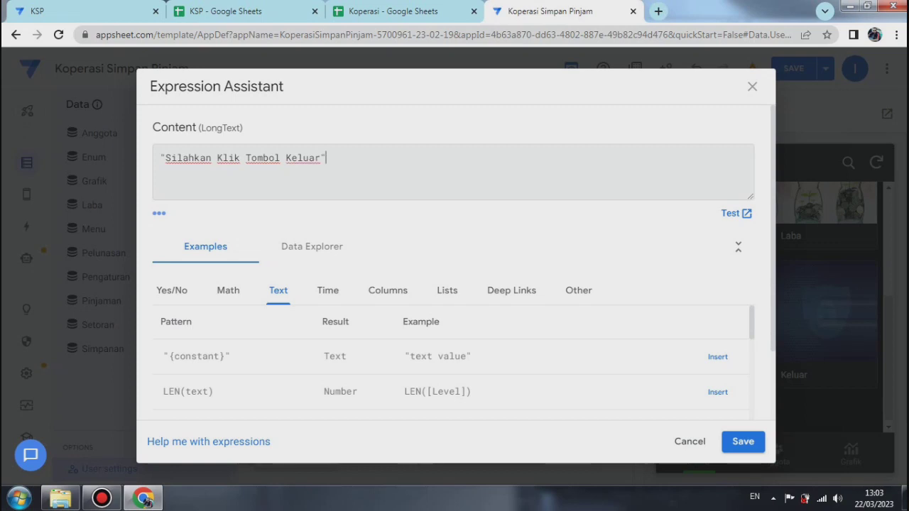
click(743, 441)
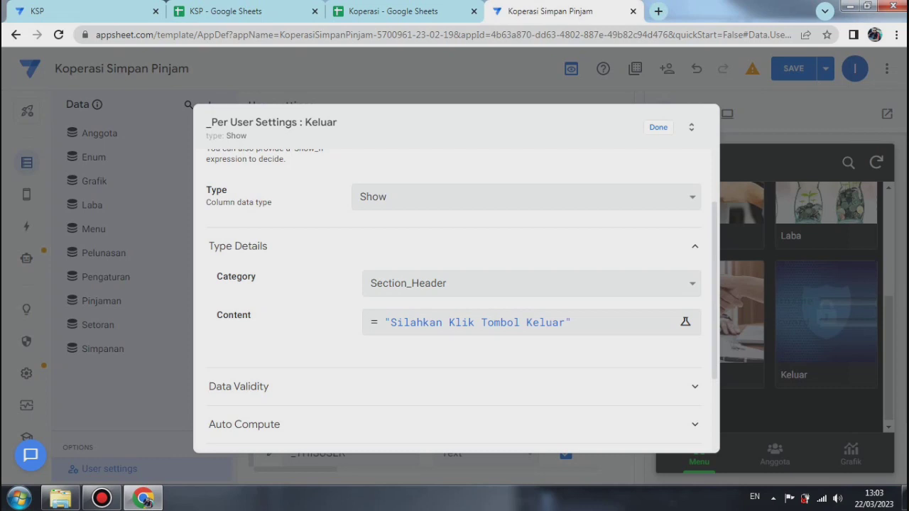
click(659, 127)
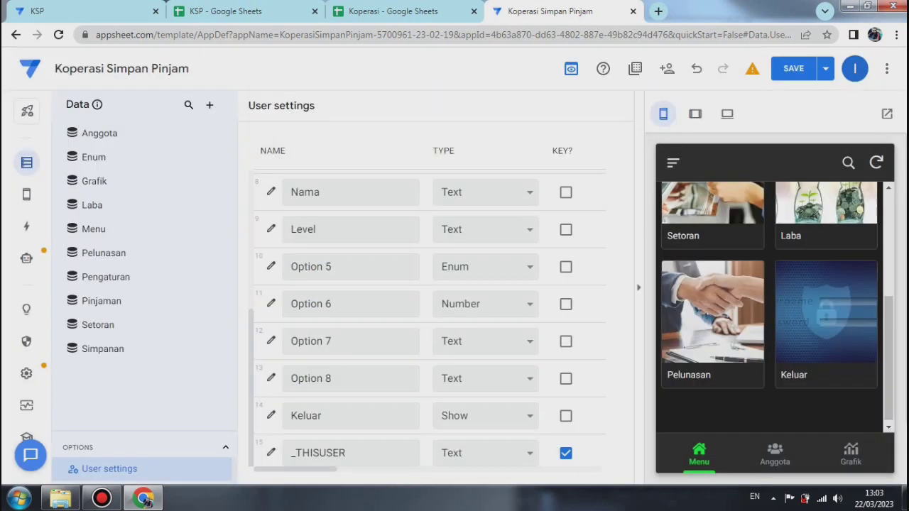
Save and verify the app's data.
click(826, 68)
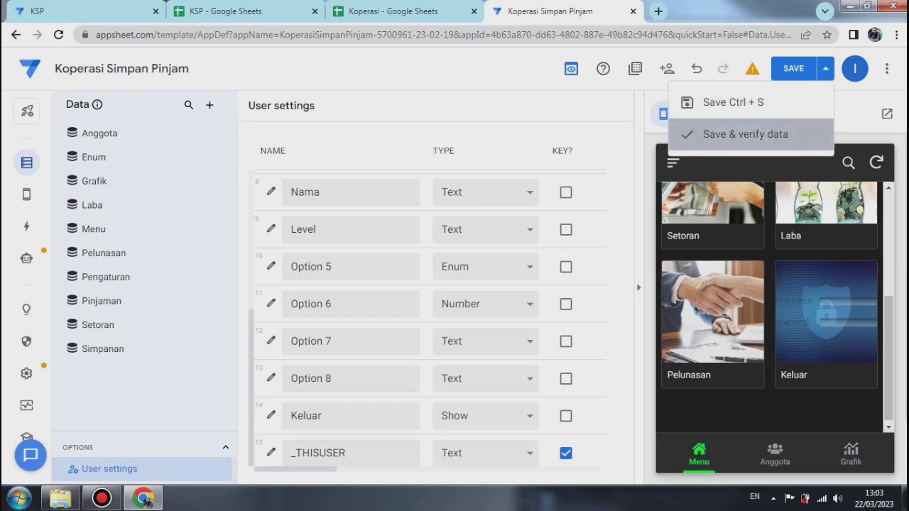
click(742, 135)
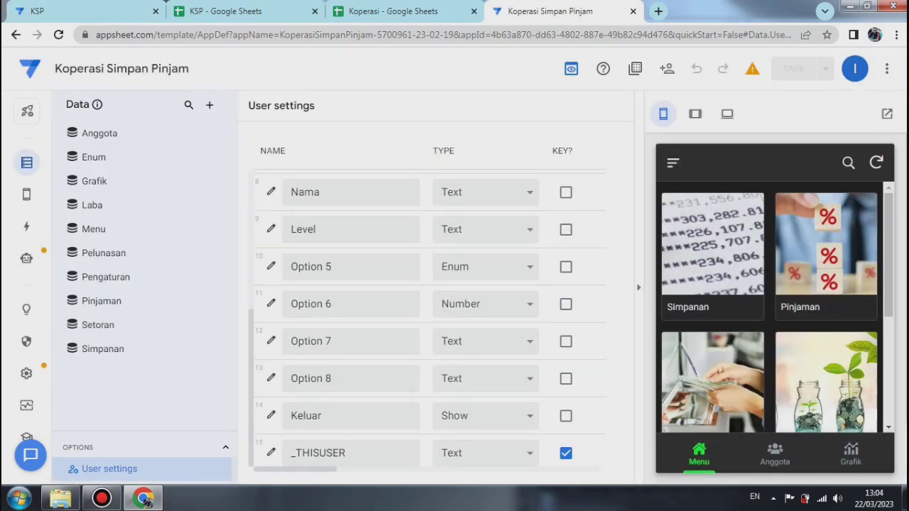
scroll(777, 308, down, 3)
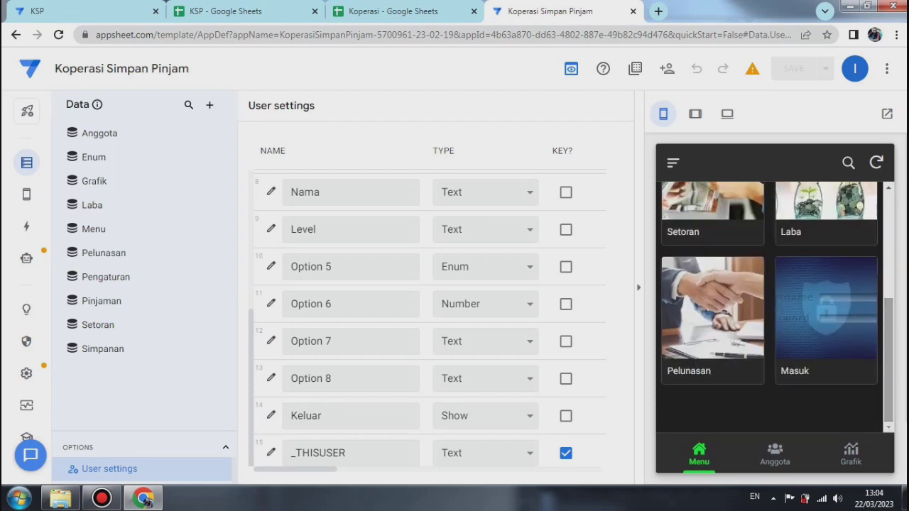
Log in through the preview's Masuk form, correcting the mistyped username and password.
click(826, 312)
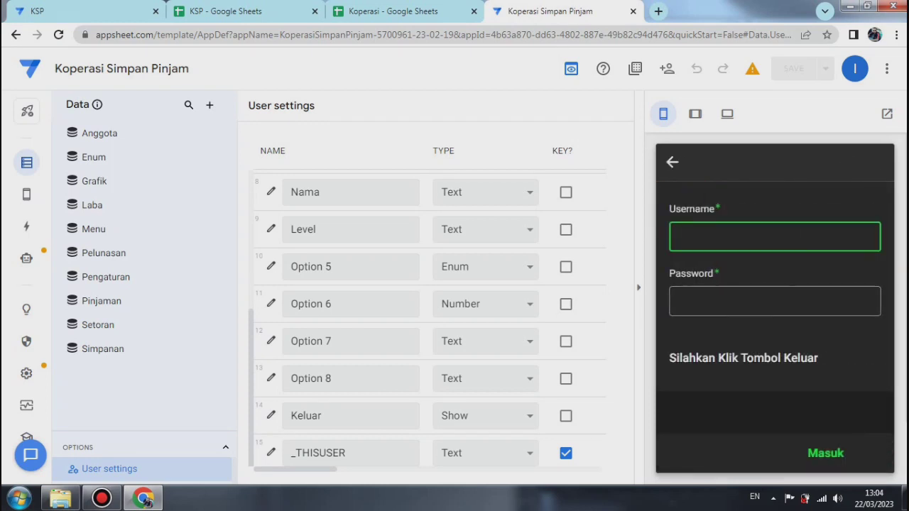
text(imnam)
key(Return)
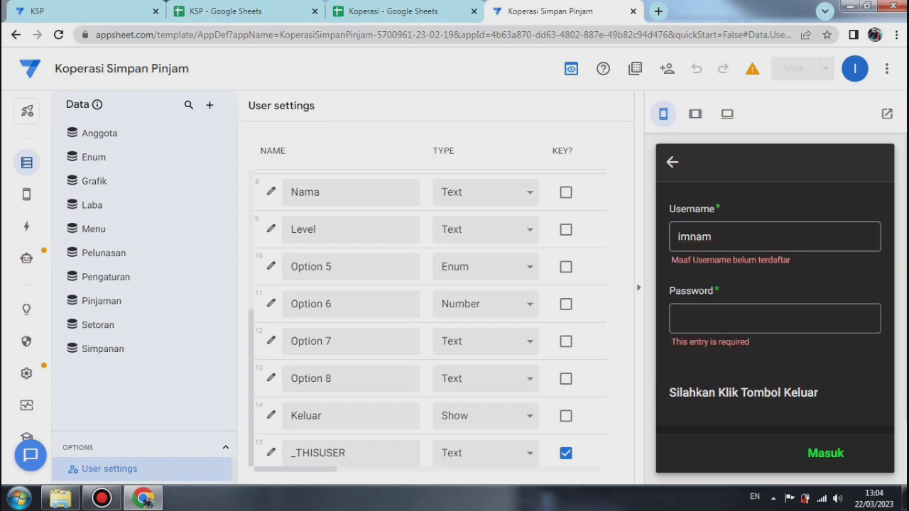
drag(716, 237, 660, 236)
text(i)
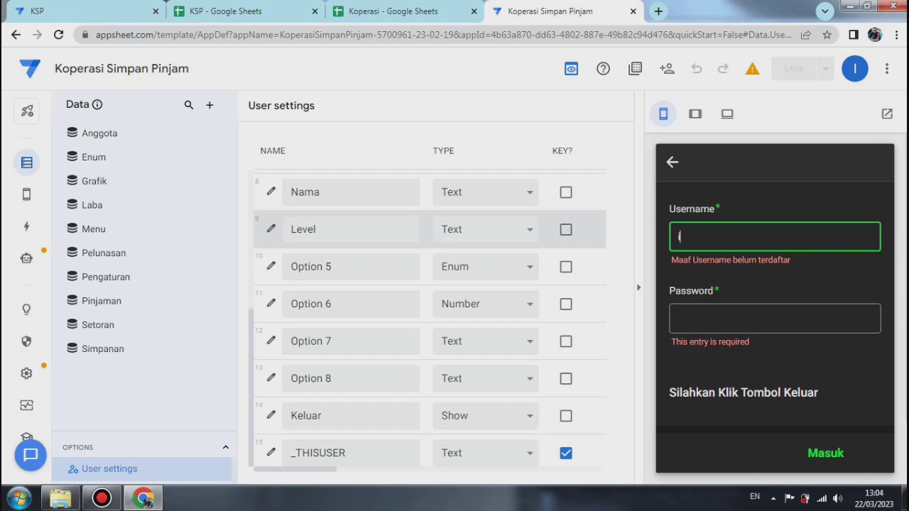
text(mam74)
key(Tab)
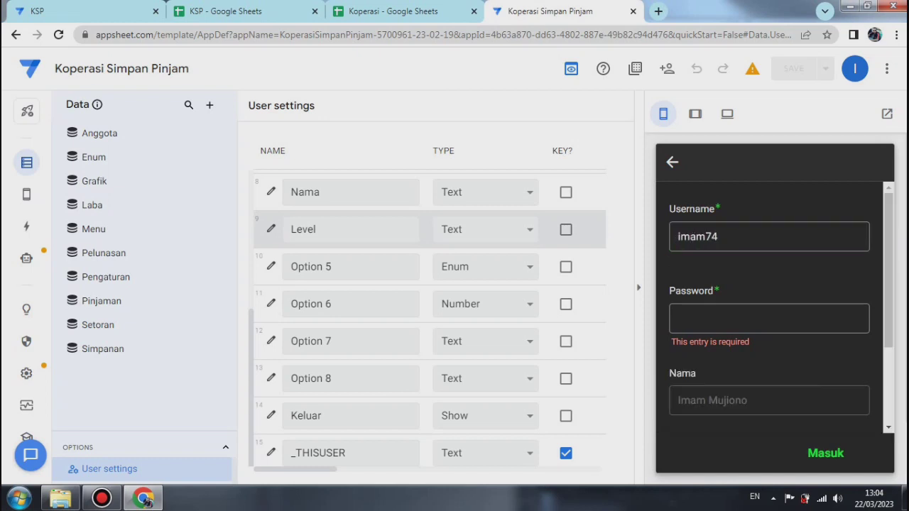
click(769, 319)
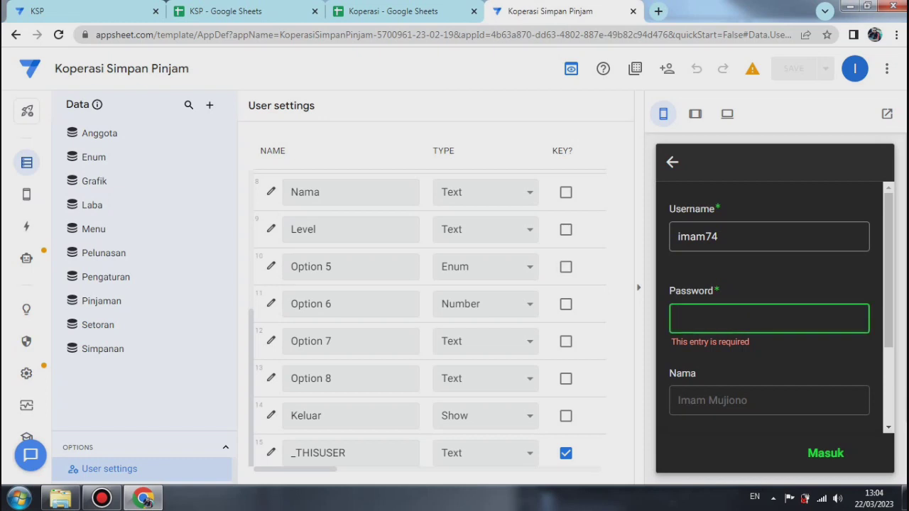
text(kokom73)
key(Tab)
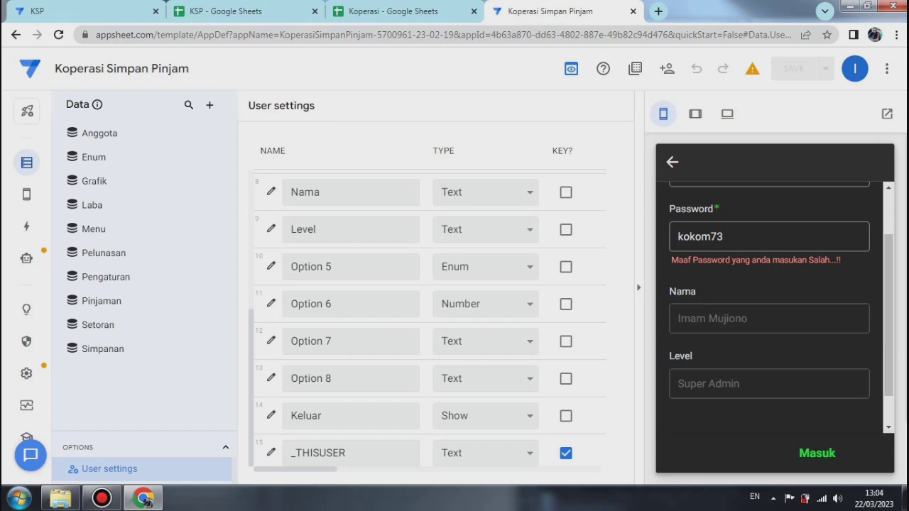
key(shift+Tab)
text(12)
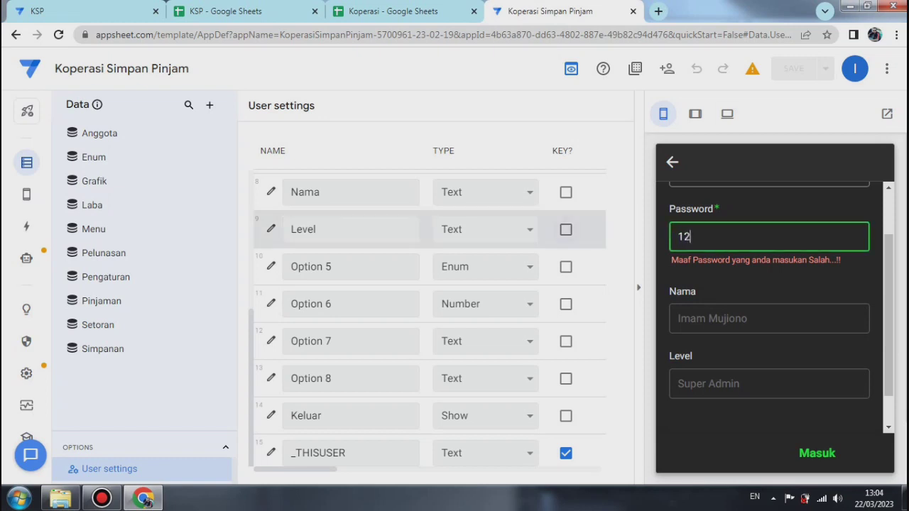
text(3456)
key(Tab)
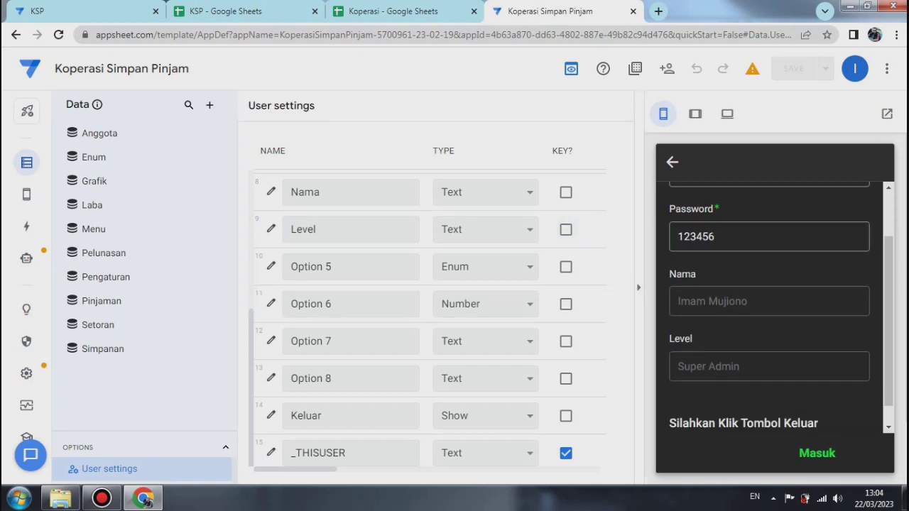
click(817, 453)
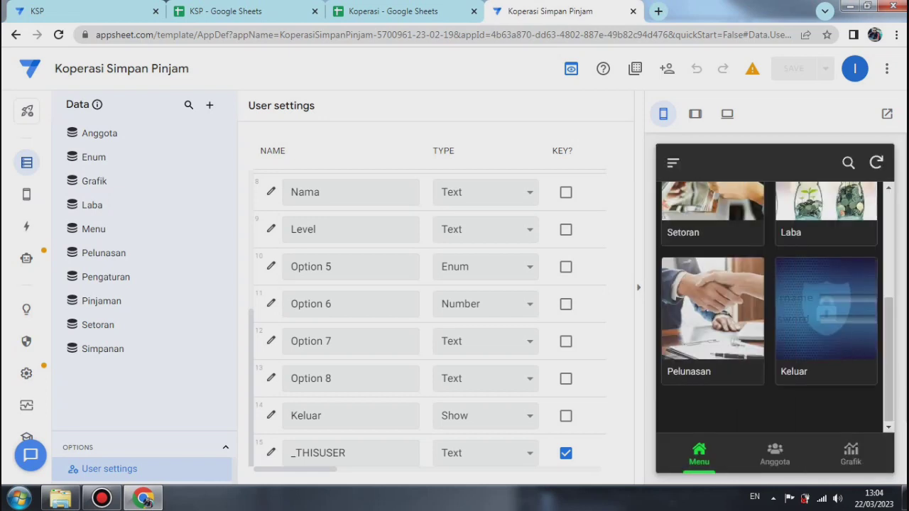
Open the Keluar form, try submitting it twice, and return to the menu grid.
click(826, 320)
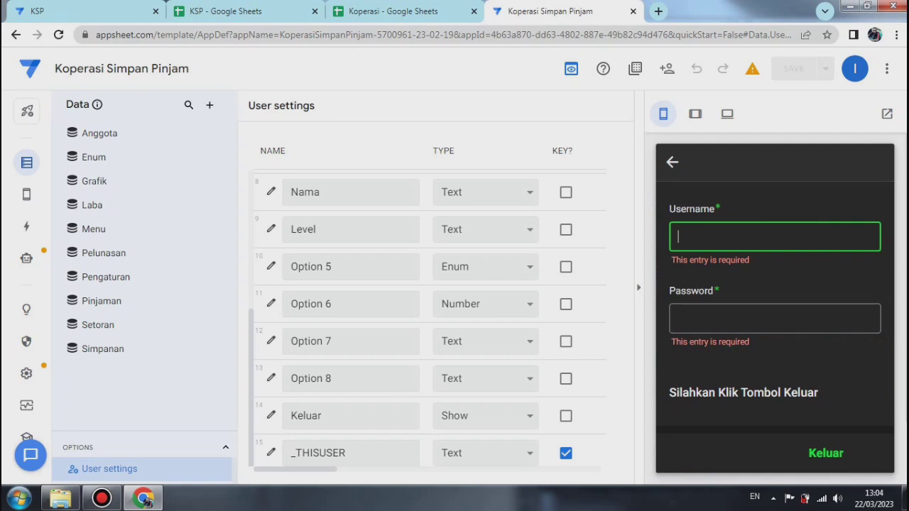
click(826, 453)
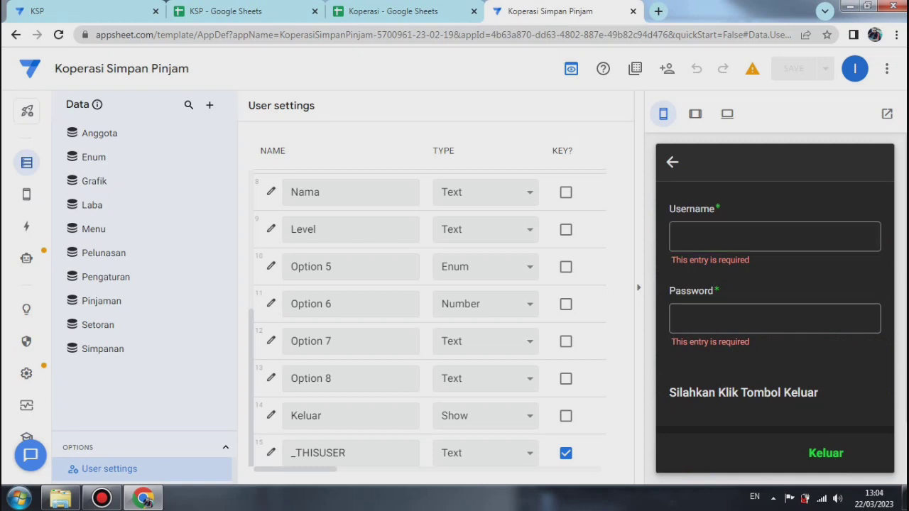
click(826, 453)
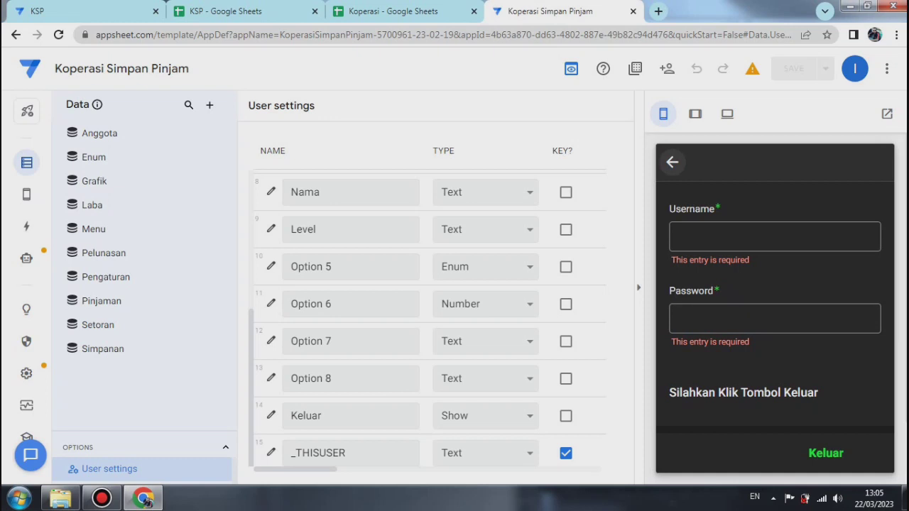
click(672, 162)
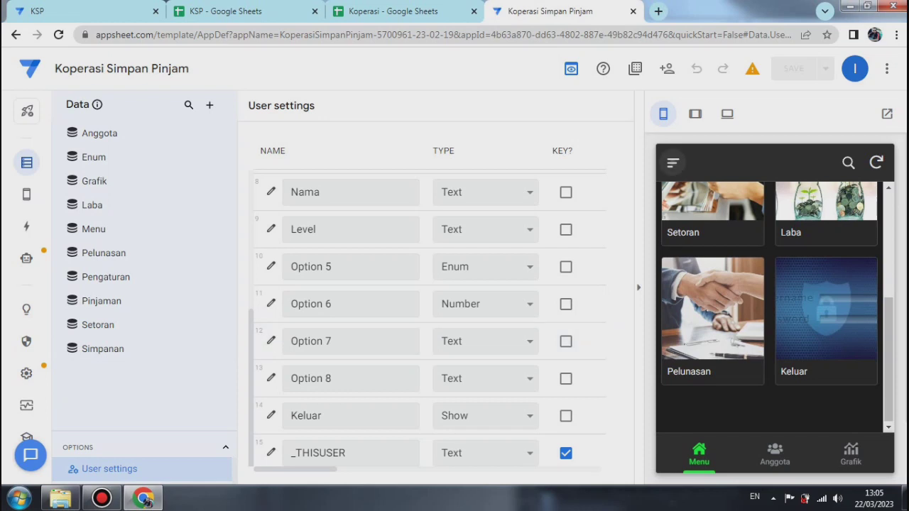
Check the preview's side menu and Keluar card, ending in the Views editor.
click(673, 162)
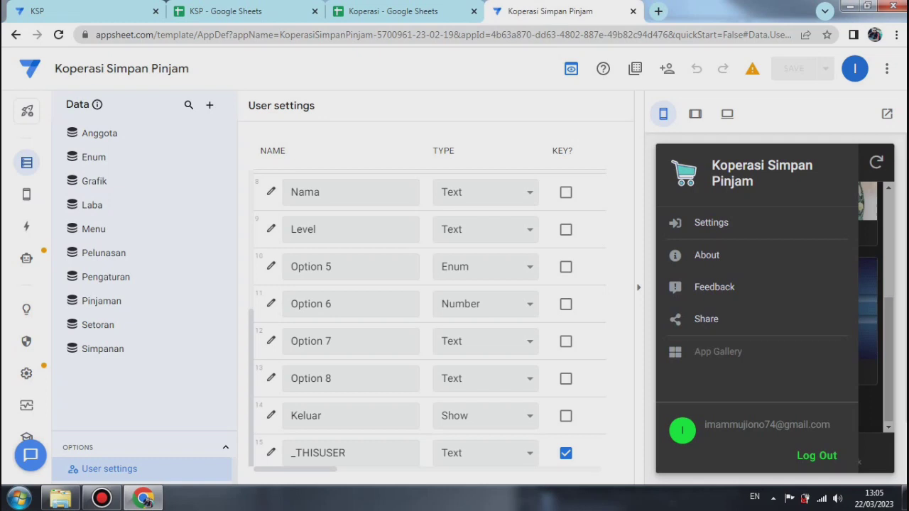
key(Escape)
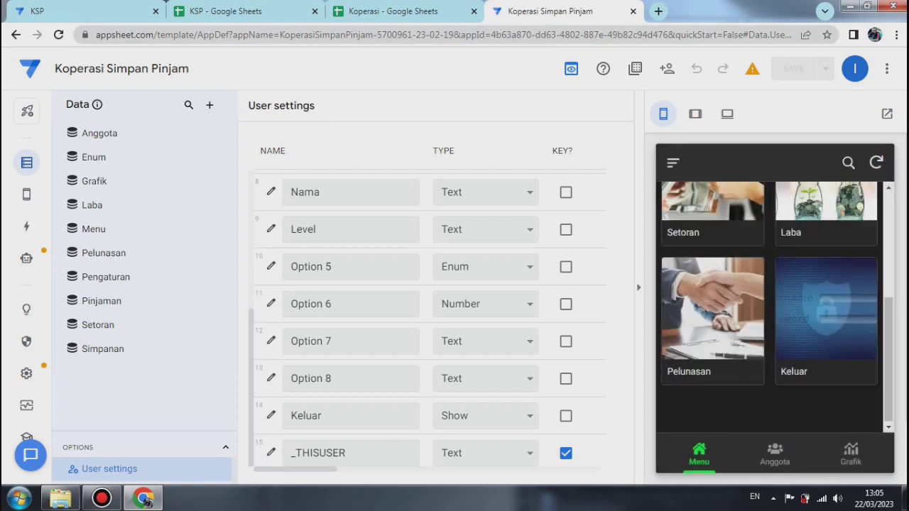
click(673, 163)
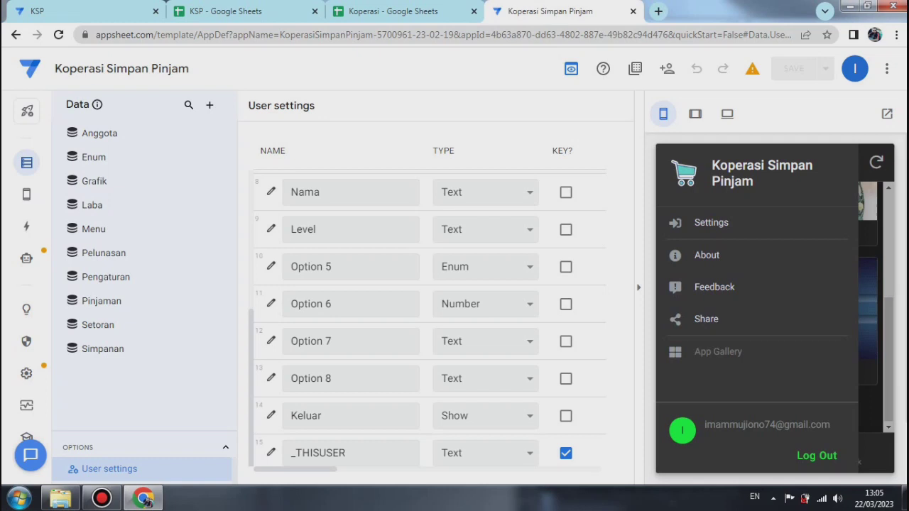
click(711, 223)
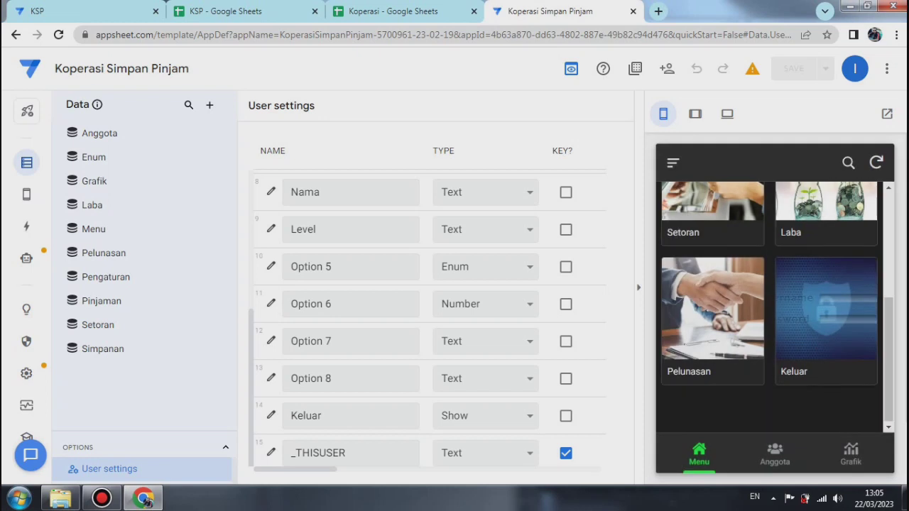
click(826, 319)
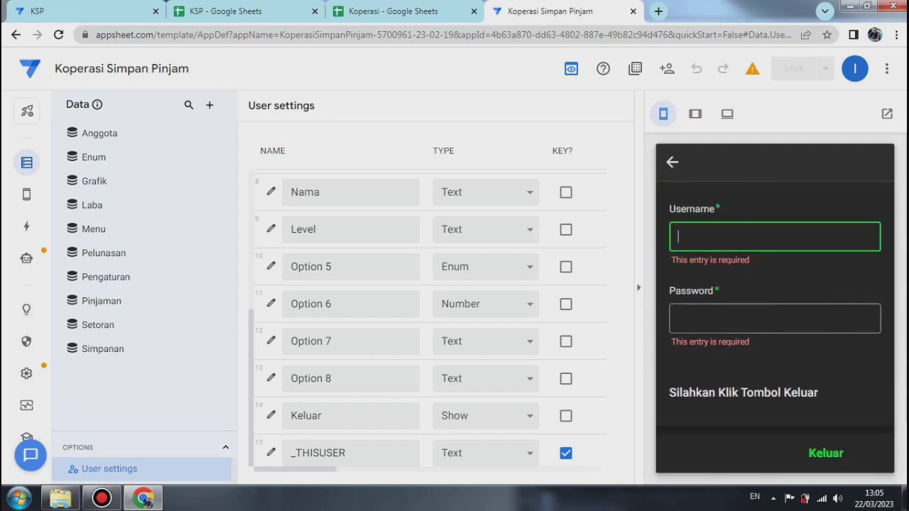
click(673, 163)
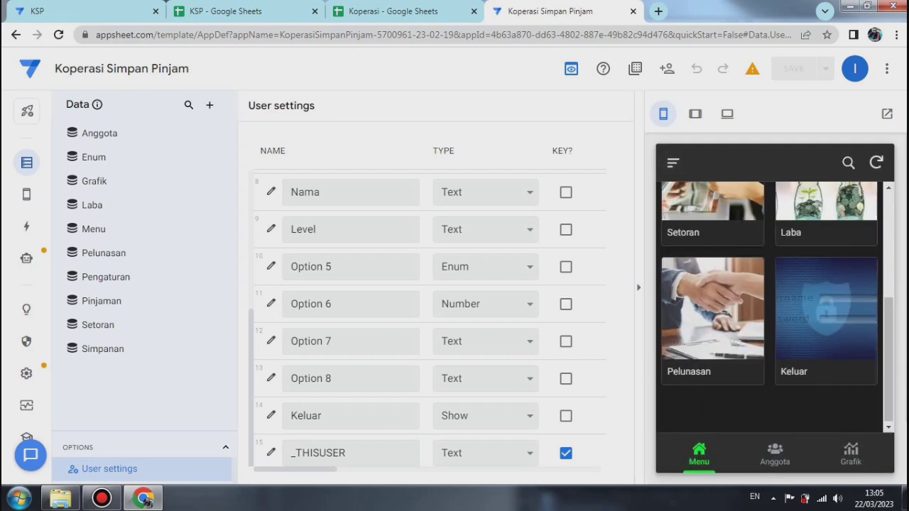
click(673, 162)
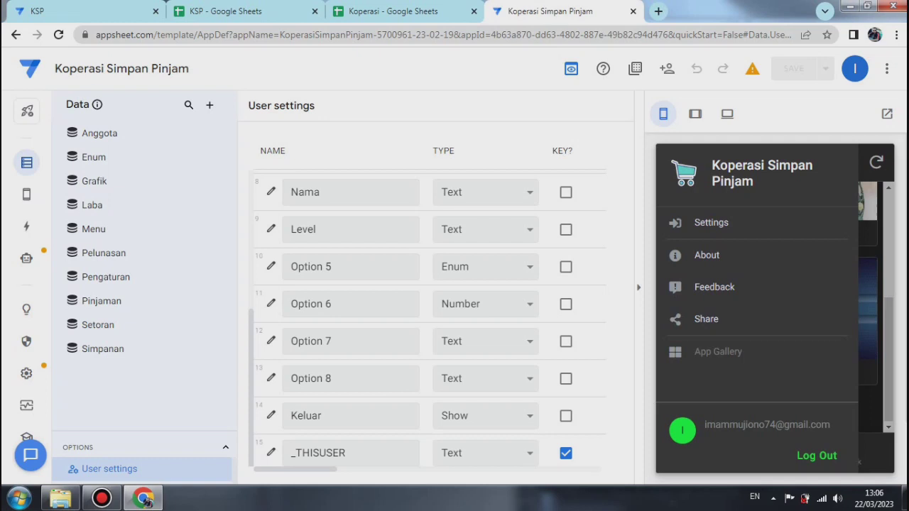
click(26, 194)
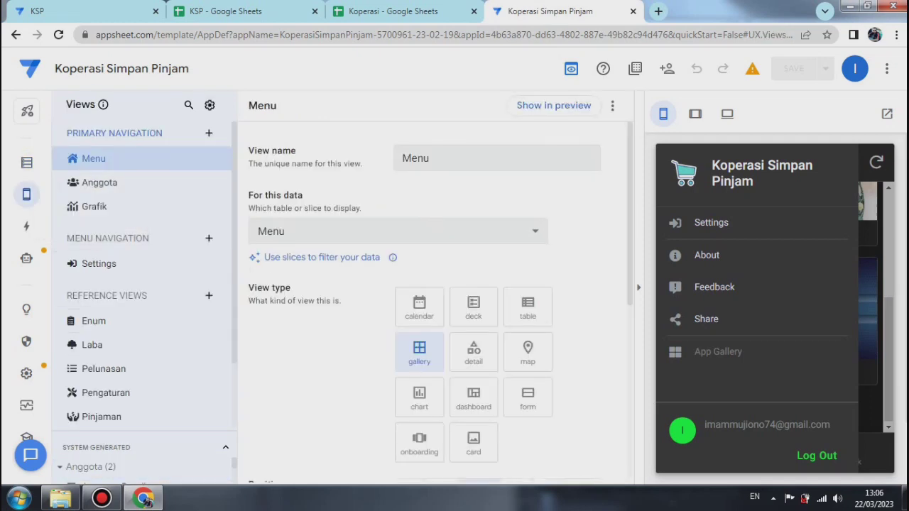
Set the Settings view's display name to if(isnotblank(Usersettings(Level)), "Keluar","Masuk") and save & verify.
click(99, 264)
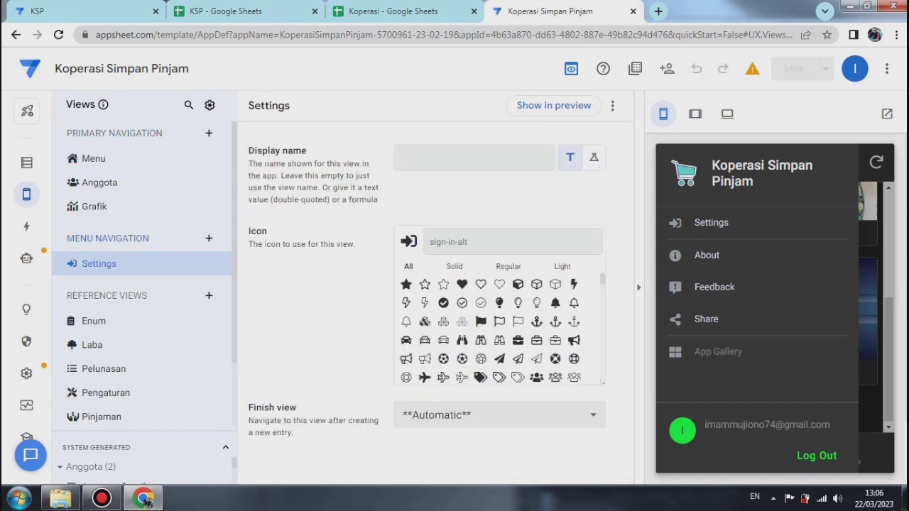
click(593, 157)
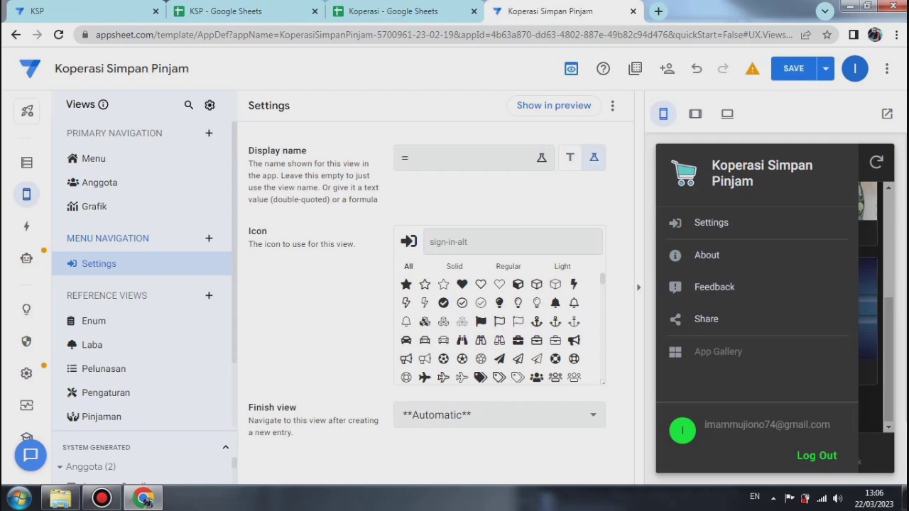
click(475, 157)
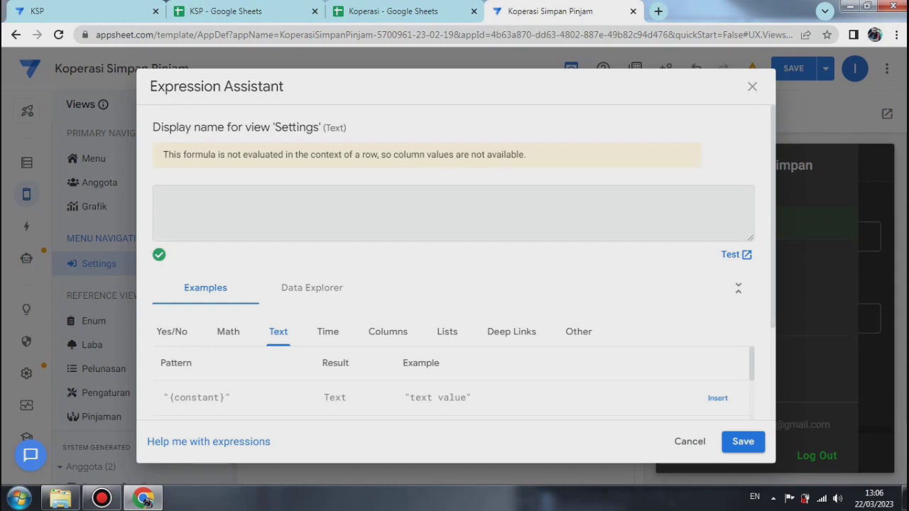
right_click(235, 217)
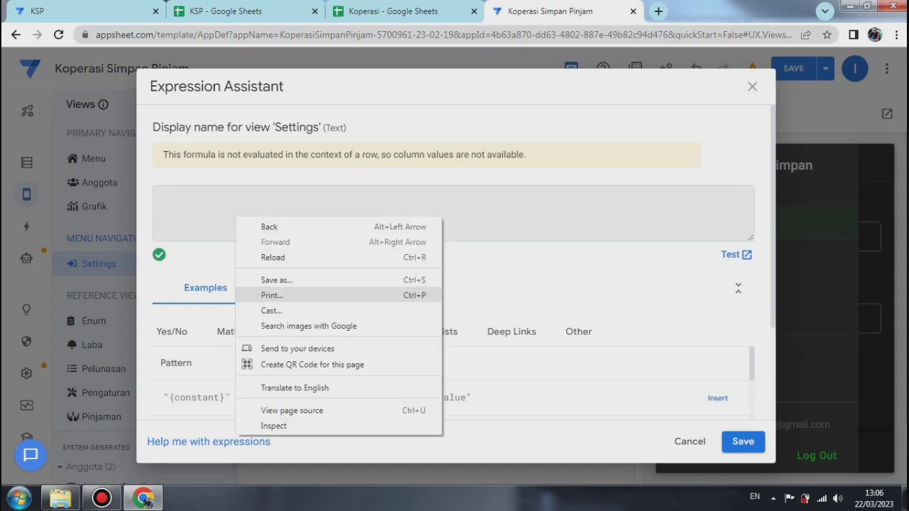
click(193, 199)
right_click(193, 198)
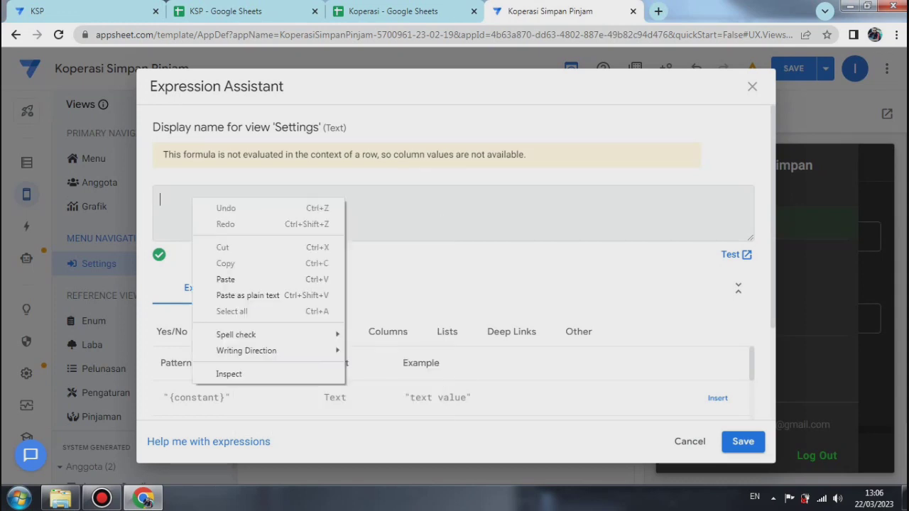
click(226, 279)
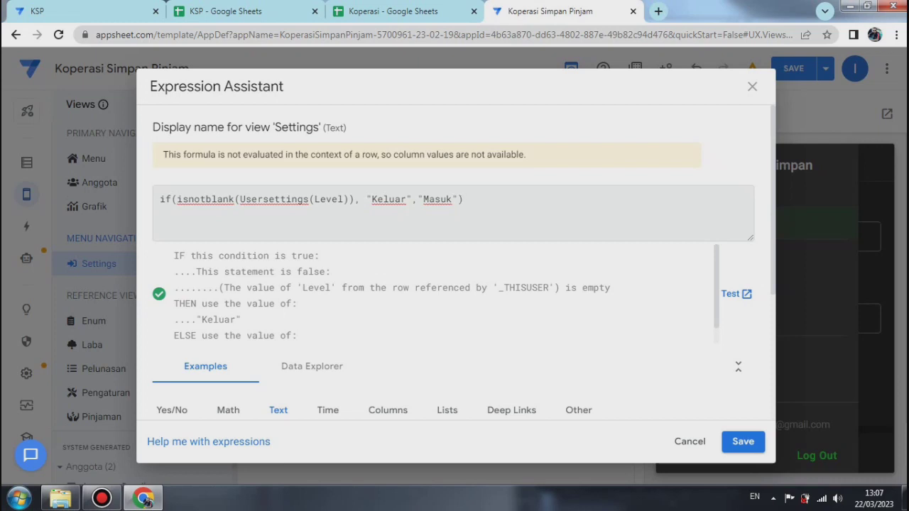
click(743, 441)
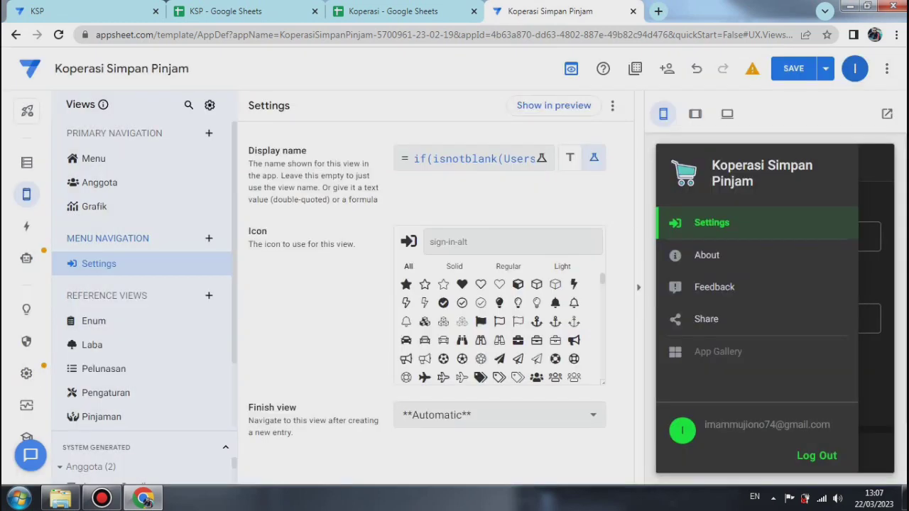
click(825, 68)
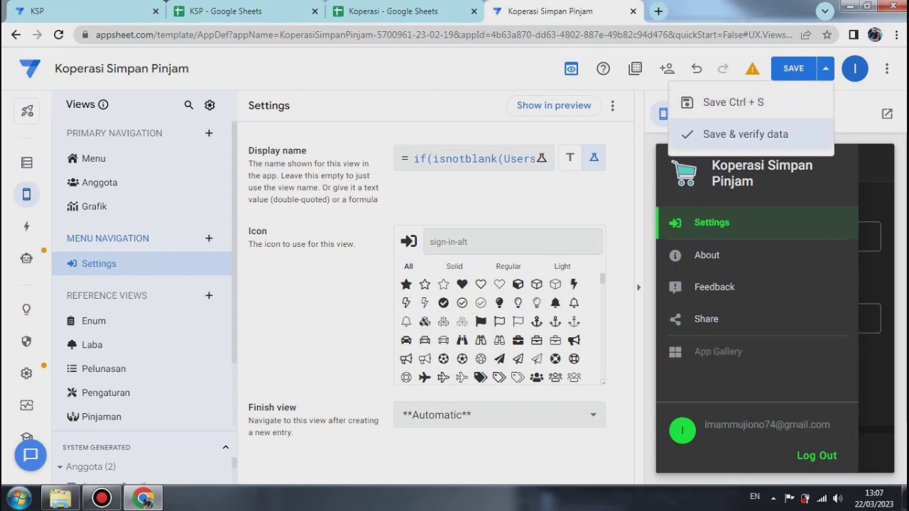
click(746, 133)
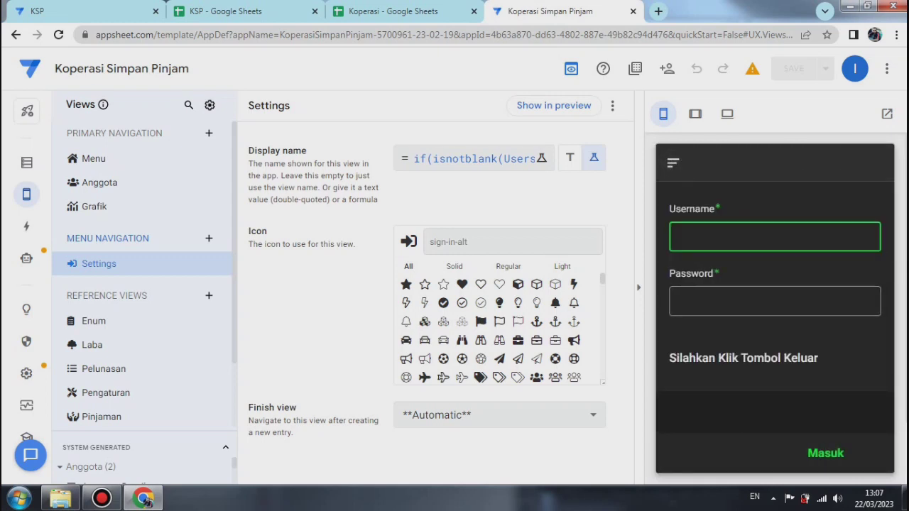
Log in via the side menu's Masuk form with the username and password.
click(673, 163)
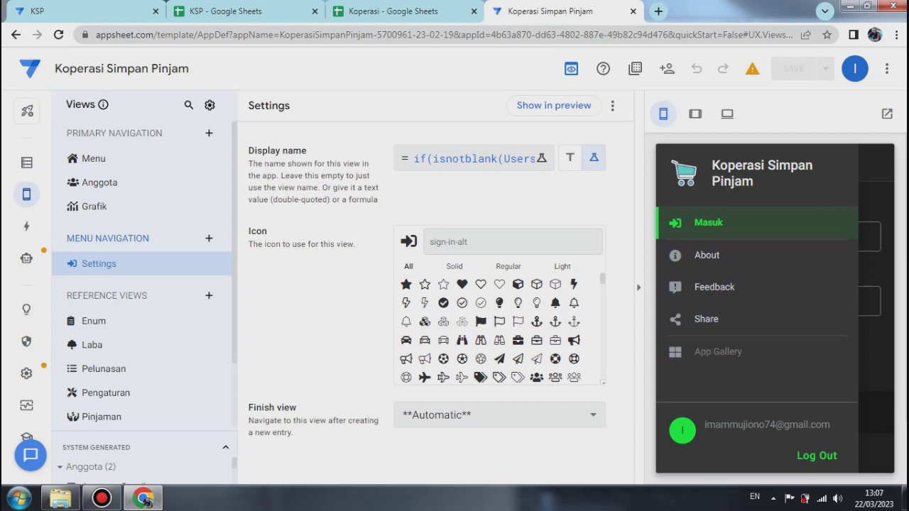
click(709, 223)
click(774, 237)
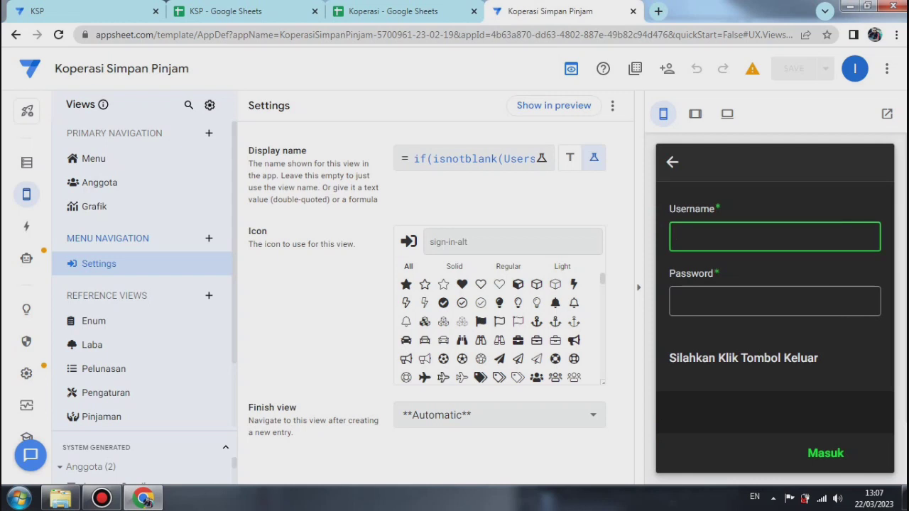
text(imam74)
click(753, 301)
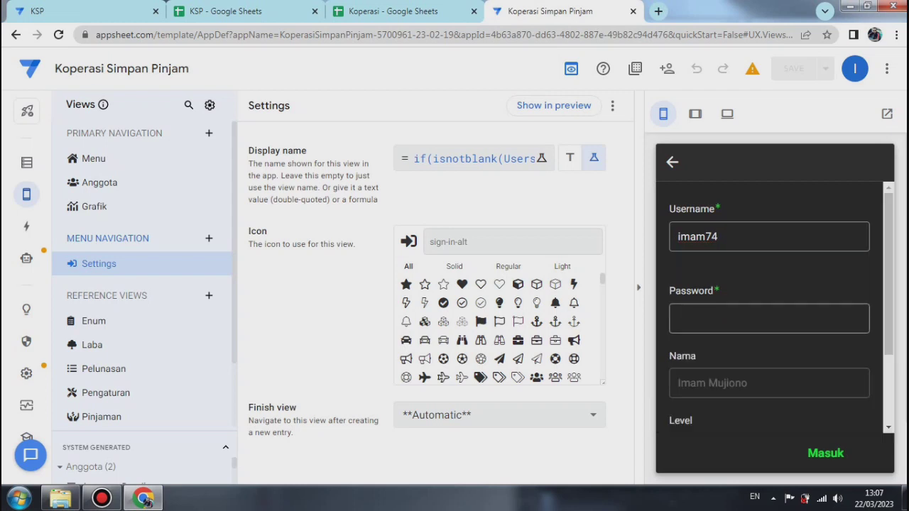
click(753, 318)
text(123456)
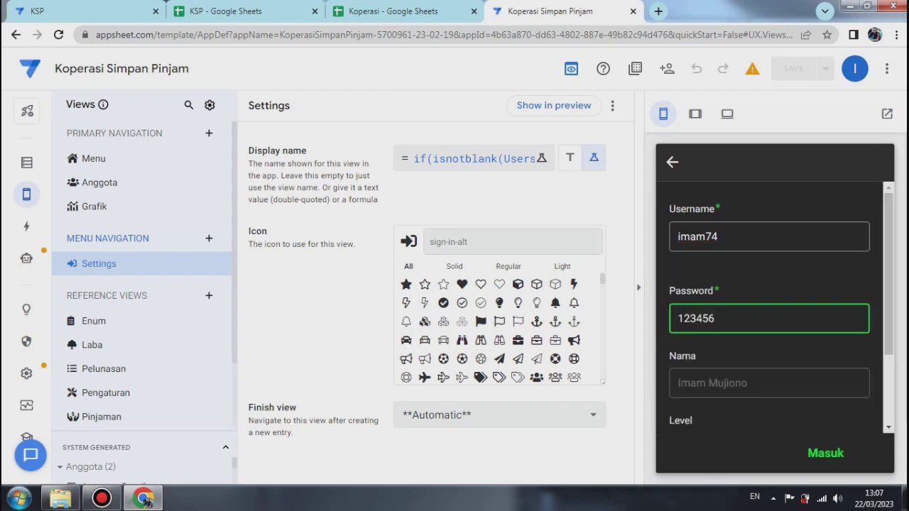
key(Return)
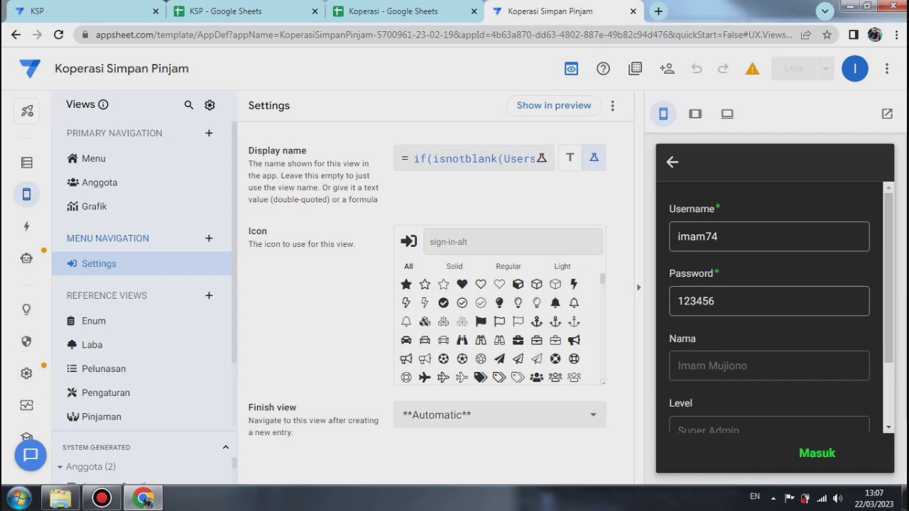
click(816, 453)
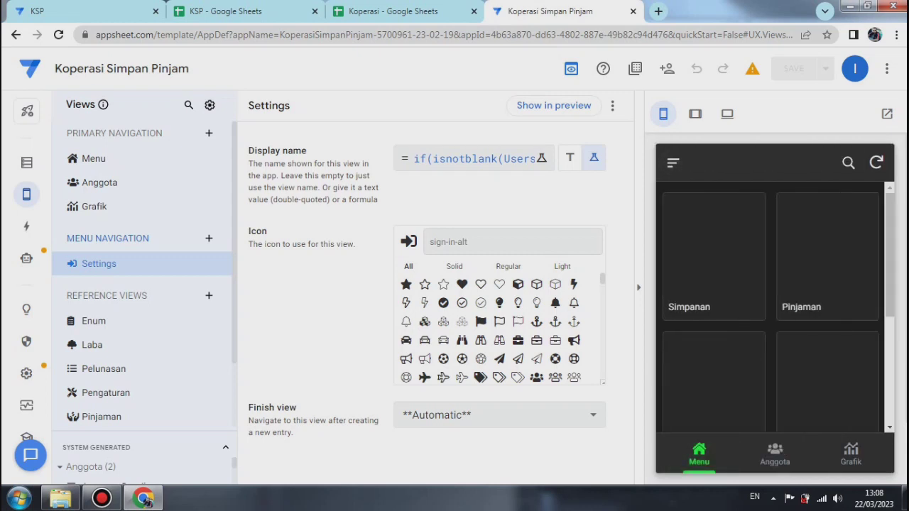
Open the Keluar form from the side menu, try submitting it, then go to Data tables.
click(673, 162)
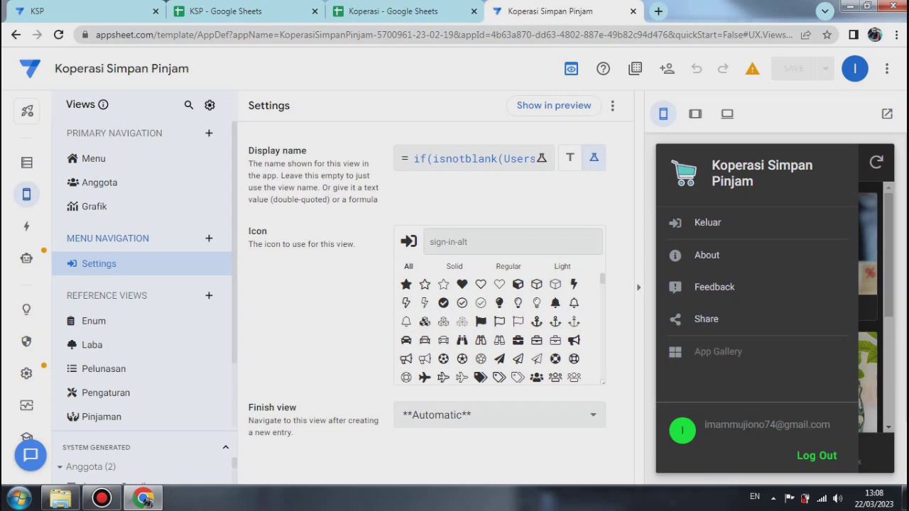
click(707, 223)
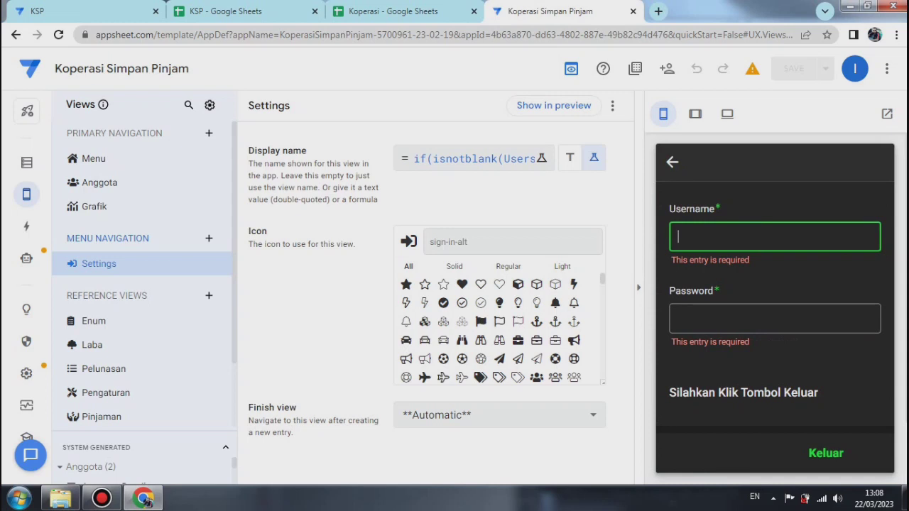
click(826, 454)
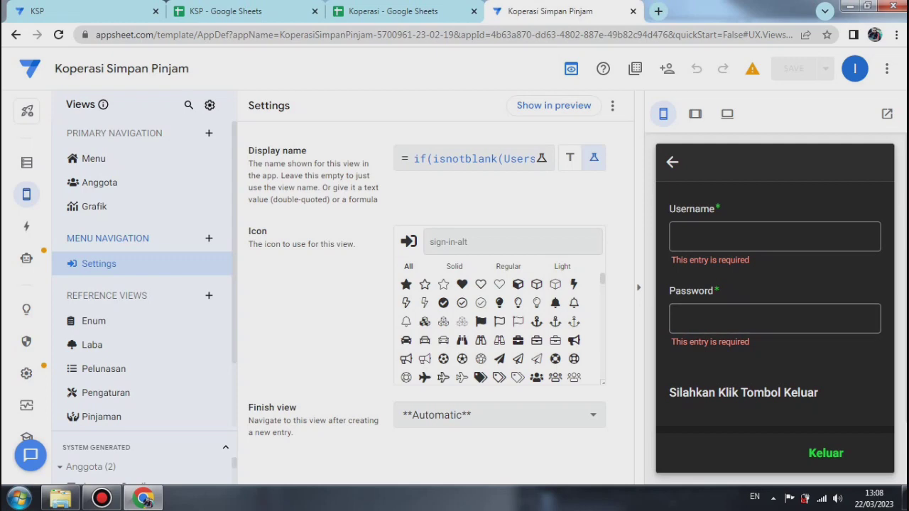
click(616, 107)
click(673, 163)
click(673, 163)
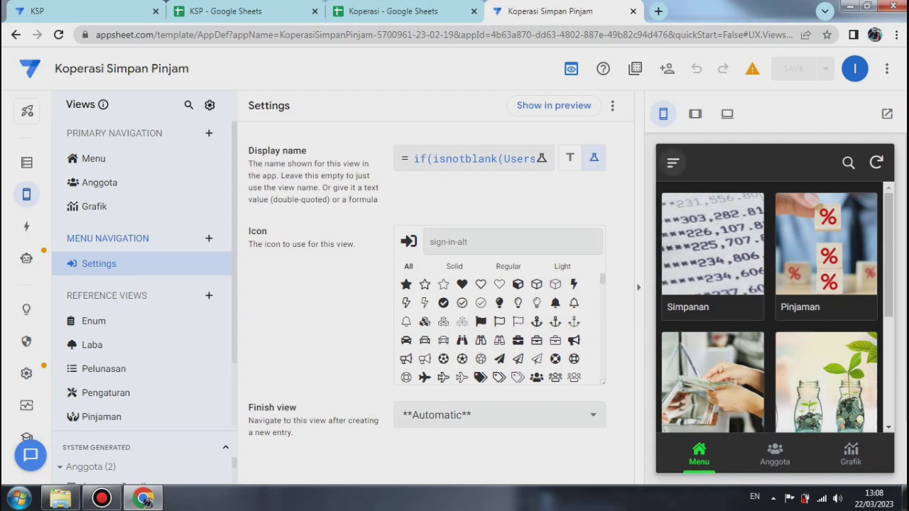
click(707, 222)
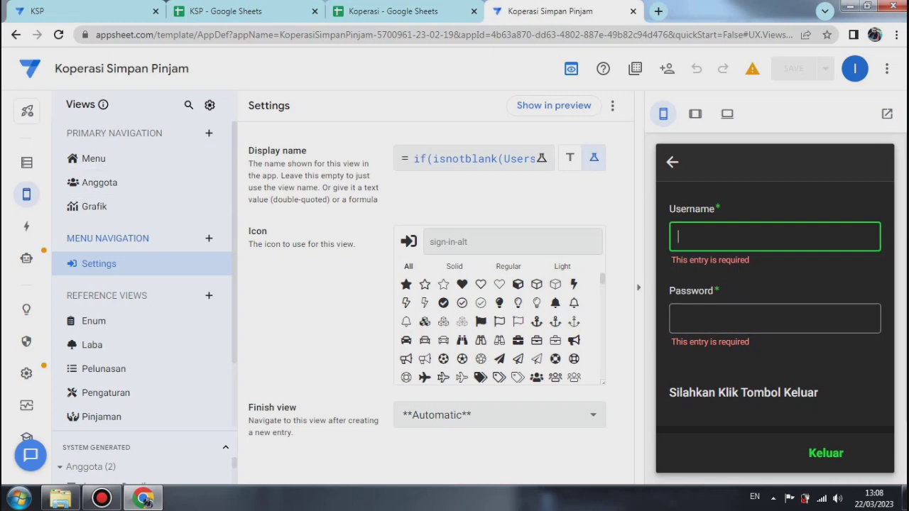
click(26, 259)
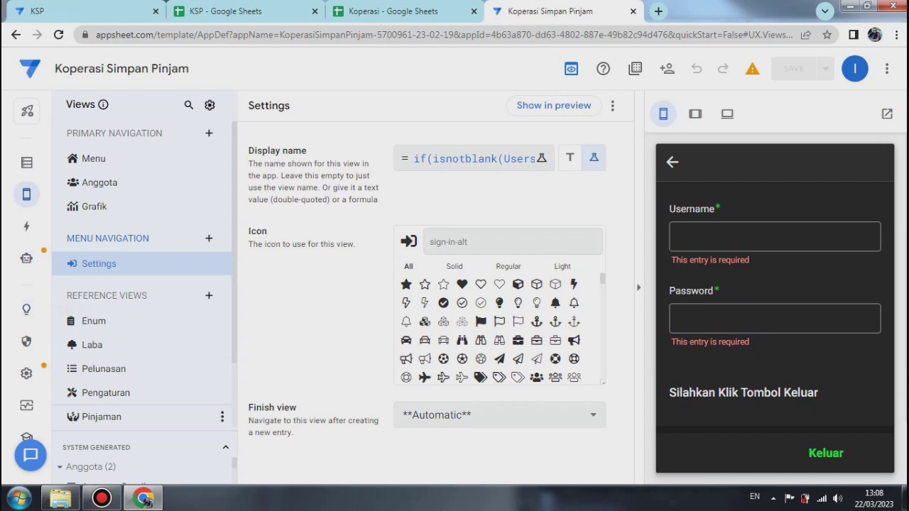
click(27, 162)
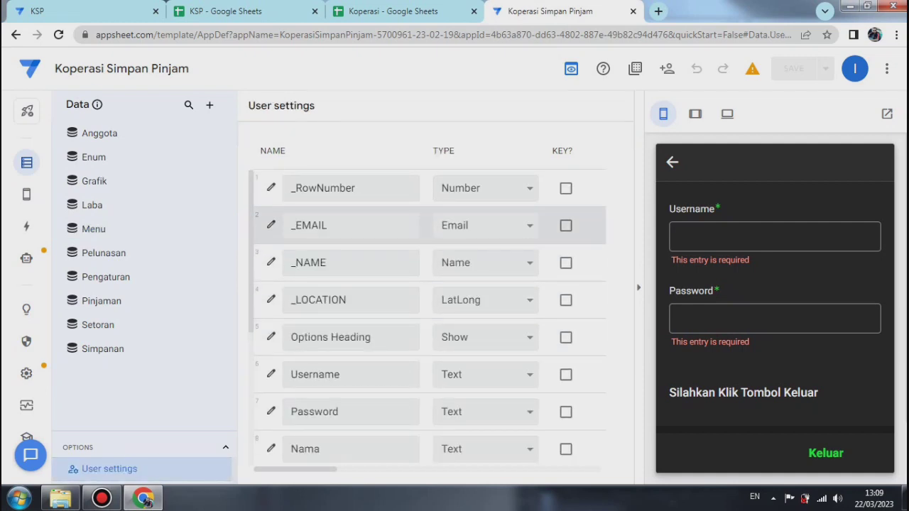
Give Username the Show_If isblank(lookup(usersettings(username),"_per user settings","Username","Level")), then open Password's settings.
scroll(426, 284, down, 3)
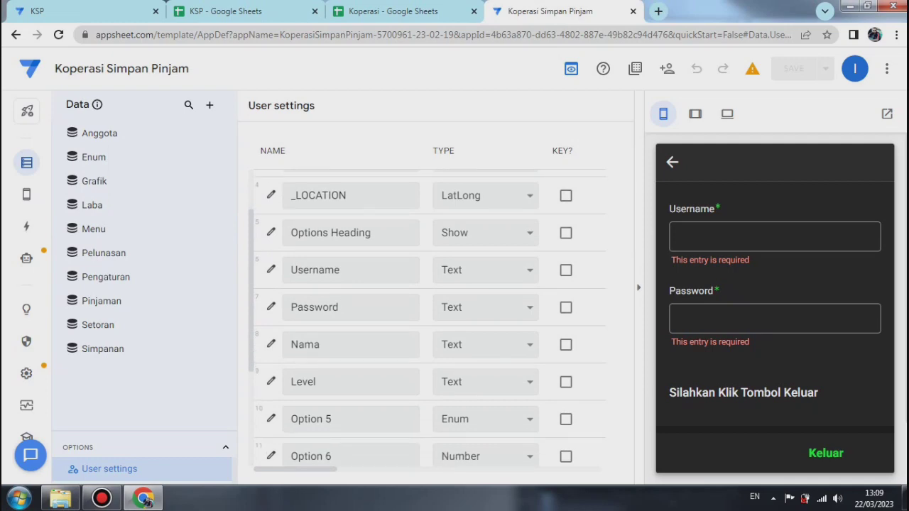
click(271, 270)
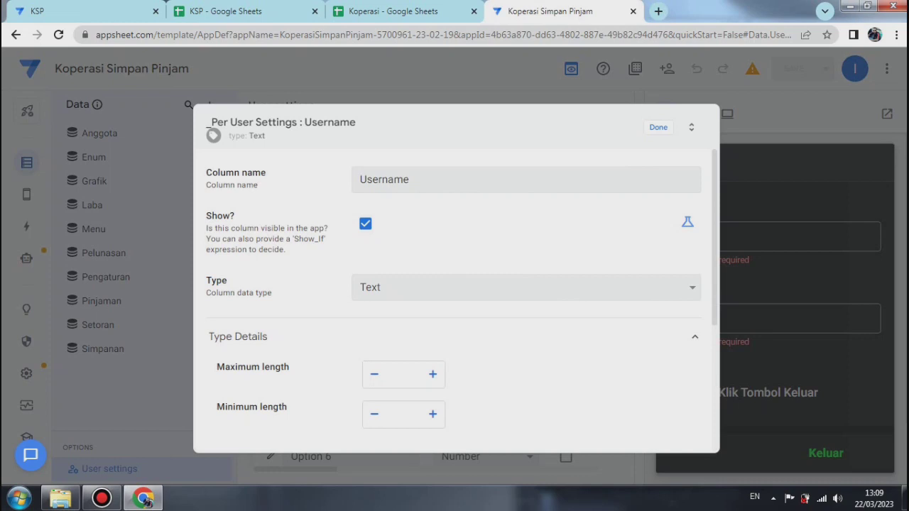
click(687, 222)
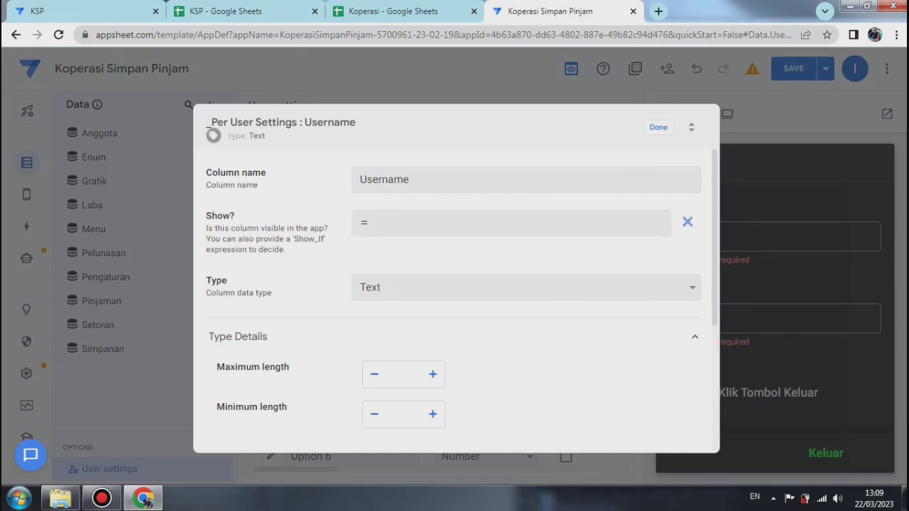
click(512, 223)
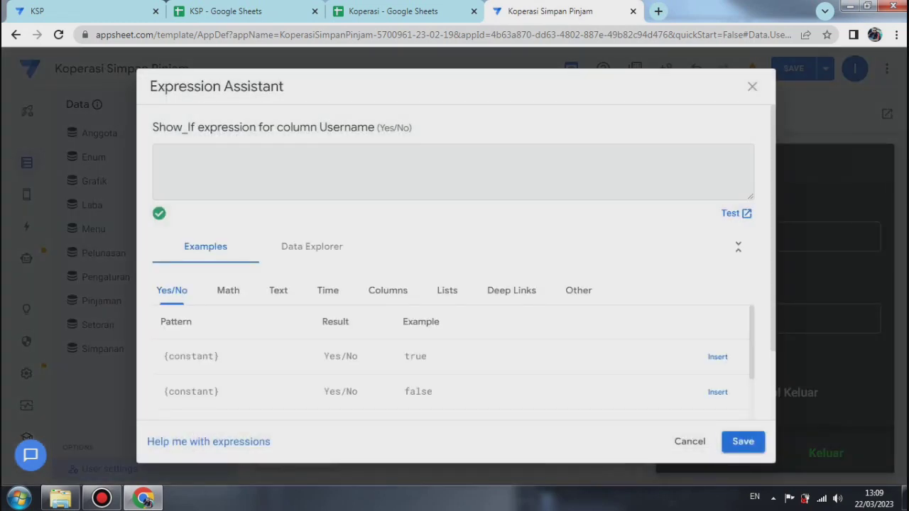
right_click(177, 161)
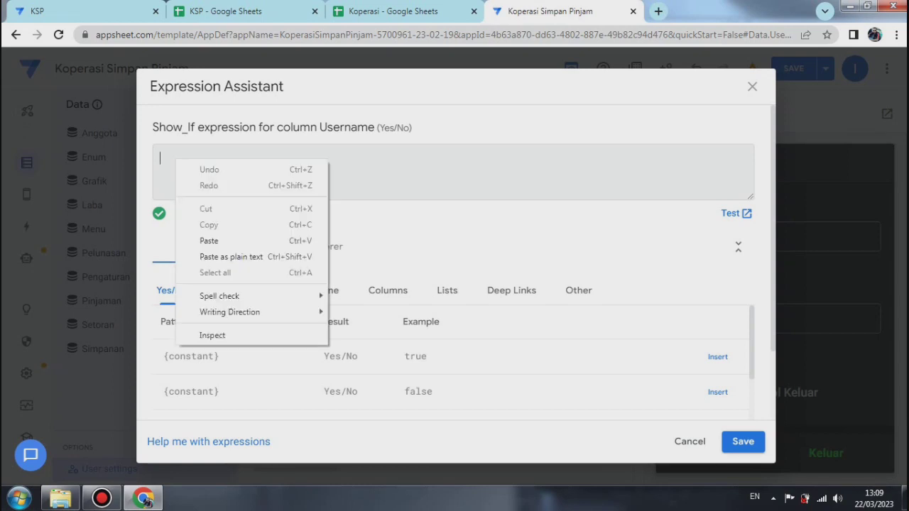
click(208, 241)
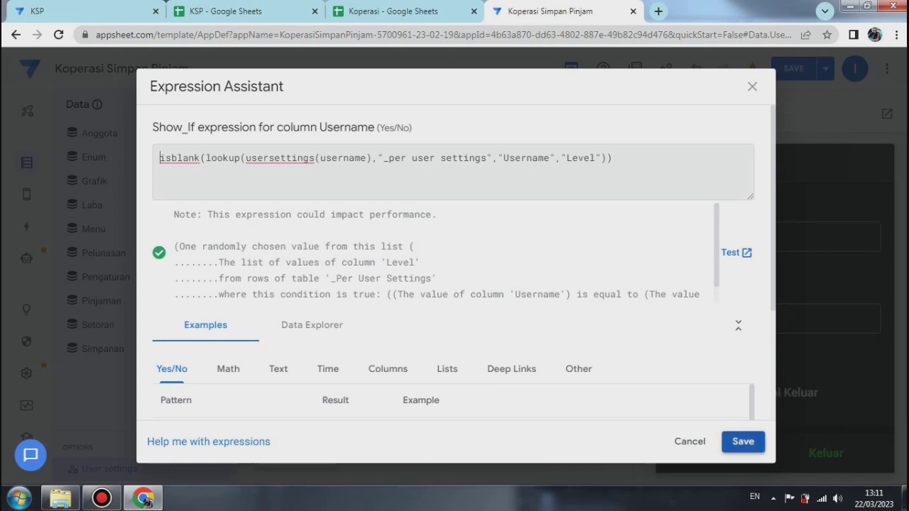
click(743, 441)
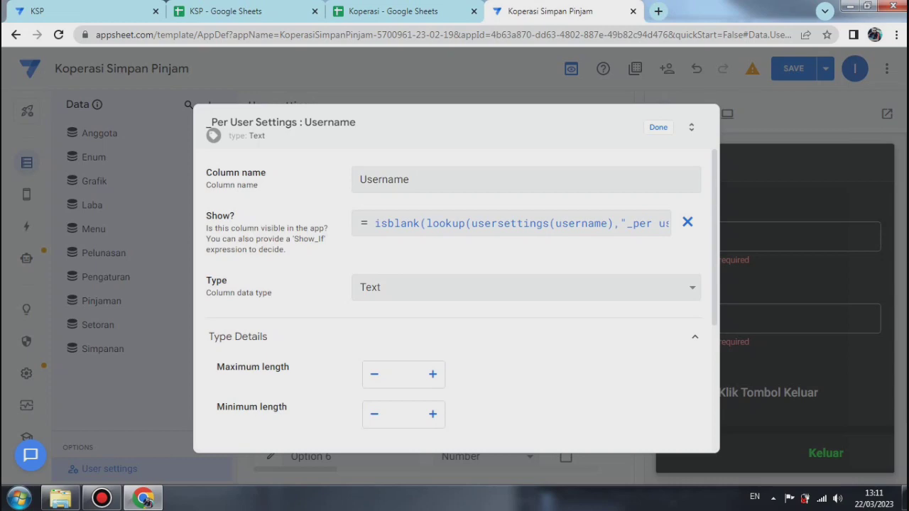
click(658, 128)
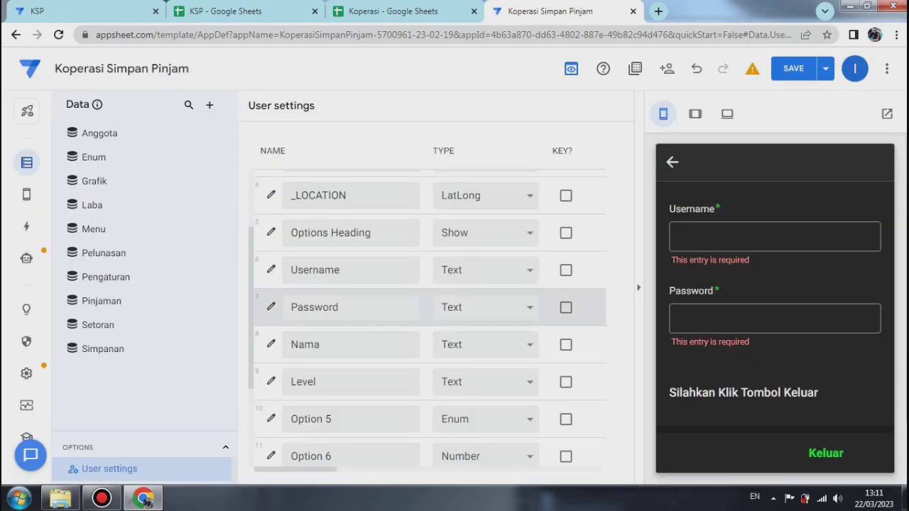
click(270, 307)
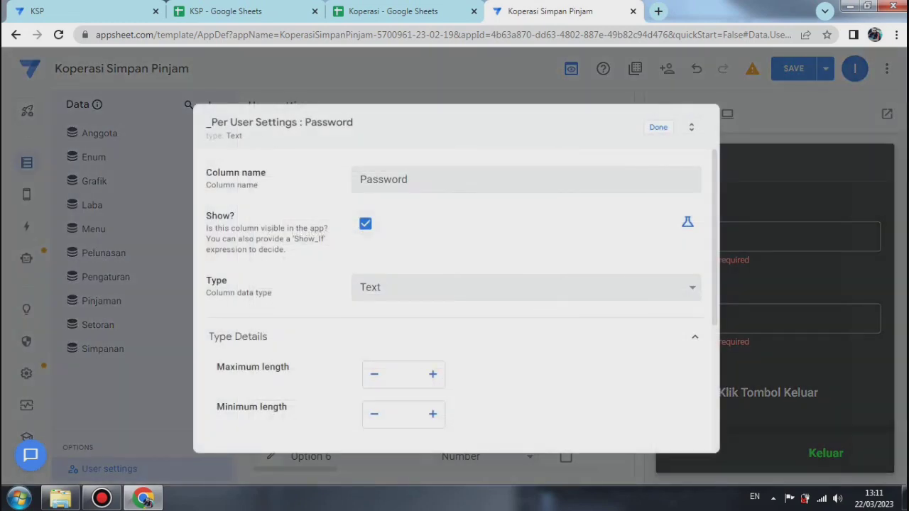
Make Password show only when Level is blank and it differs from lookup([Username],"anggota","Usernames","Passwords").
click(687, 222)
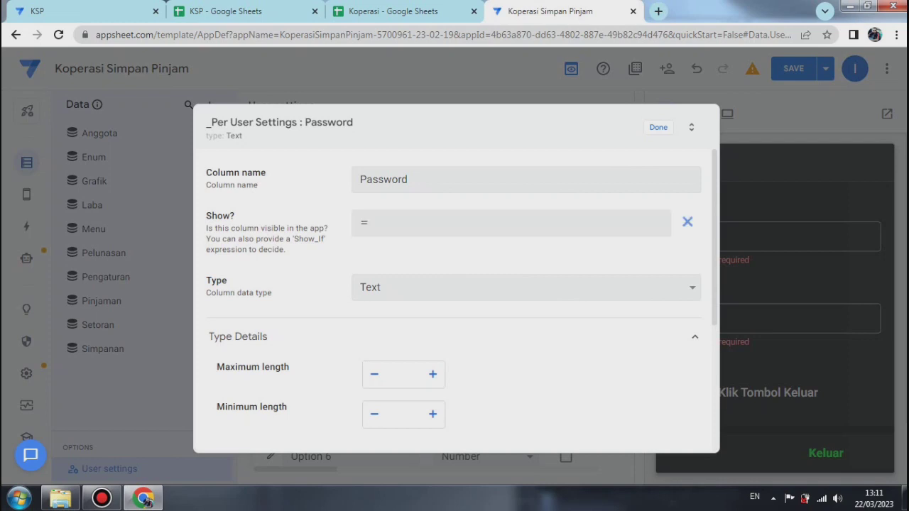
click(510, 223)
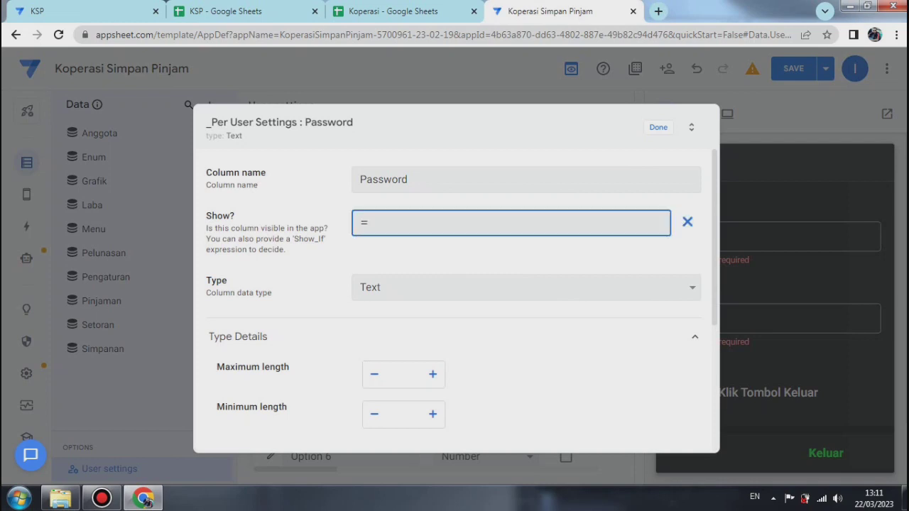
right_click(162, 158)
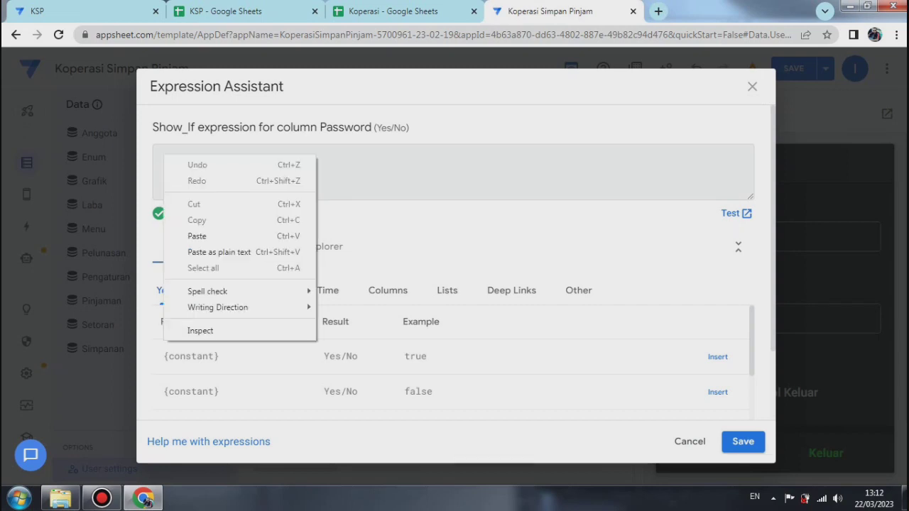
click(203, 235)
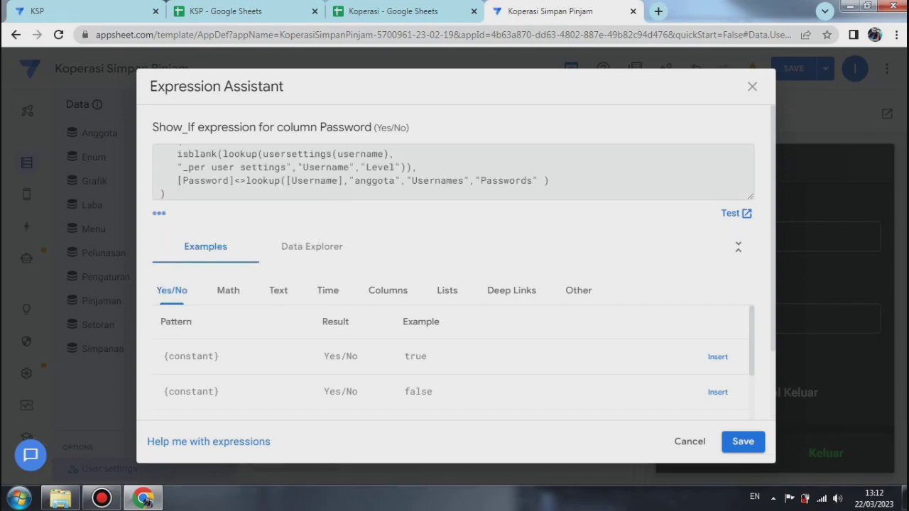
click(742, 442)
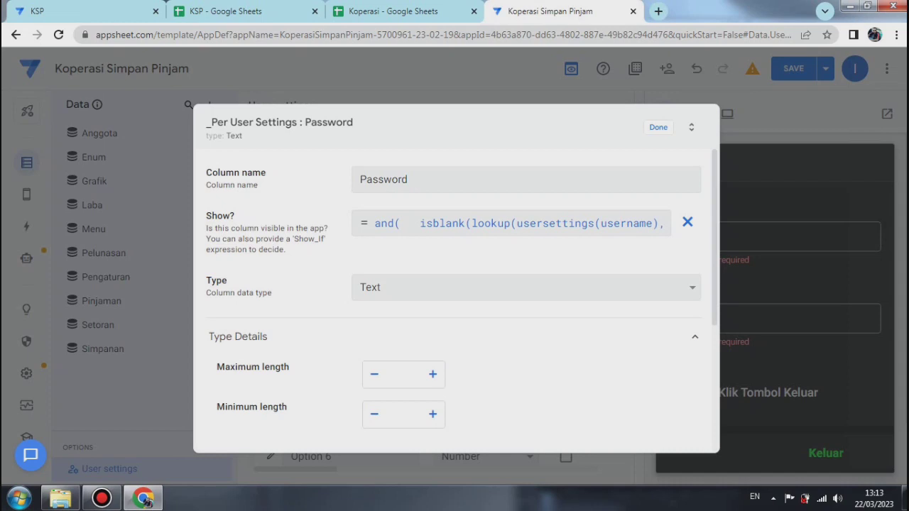
click(658, 128)
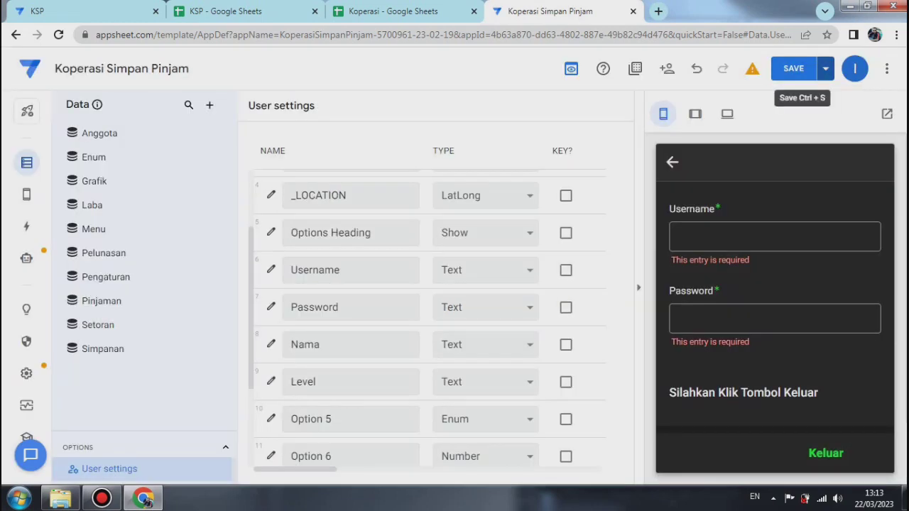
click(825, 69)
Save and verify the app, then log in to the preview with a member's username and password.
click(711, 132)
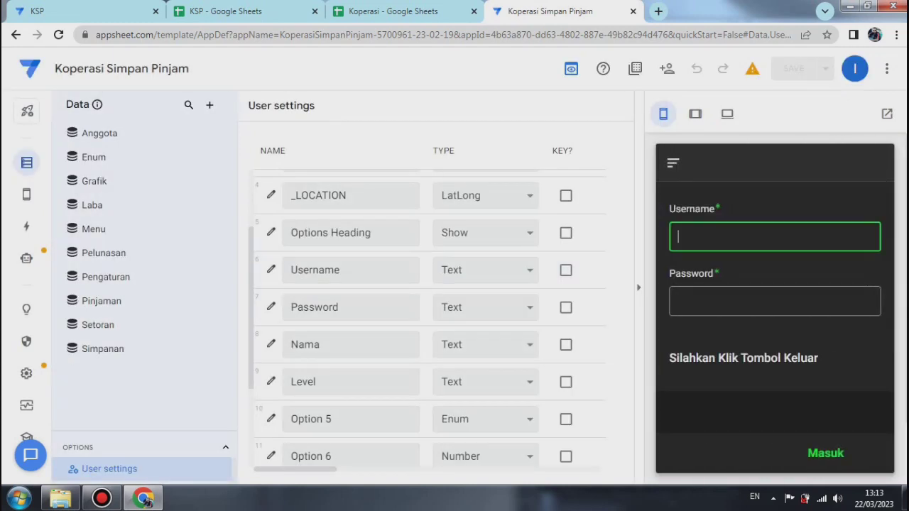
text(imam74)
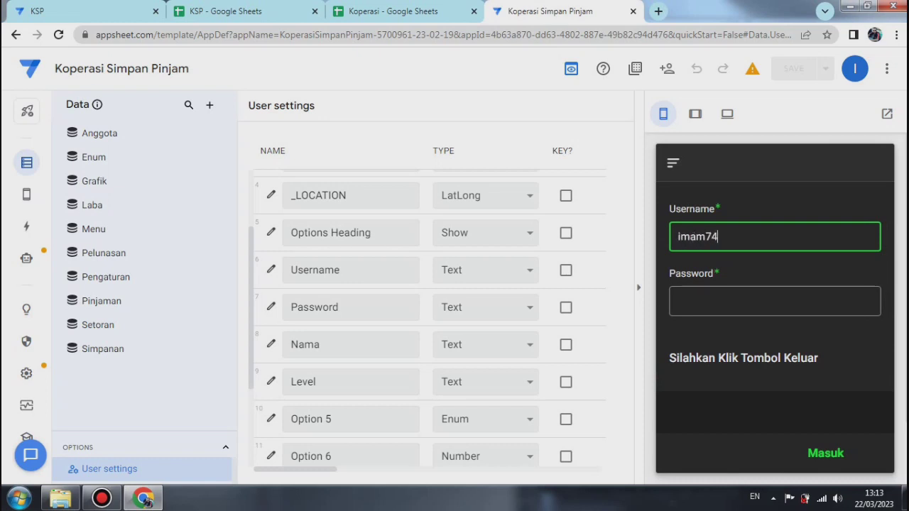
click(775, 302)
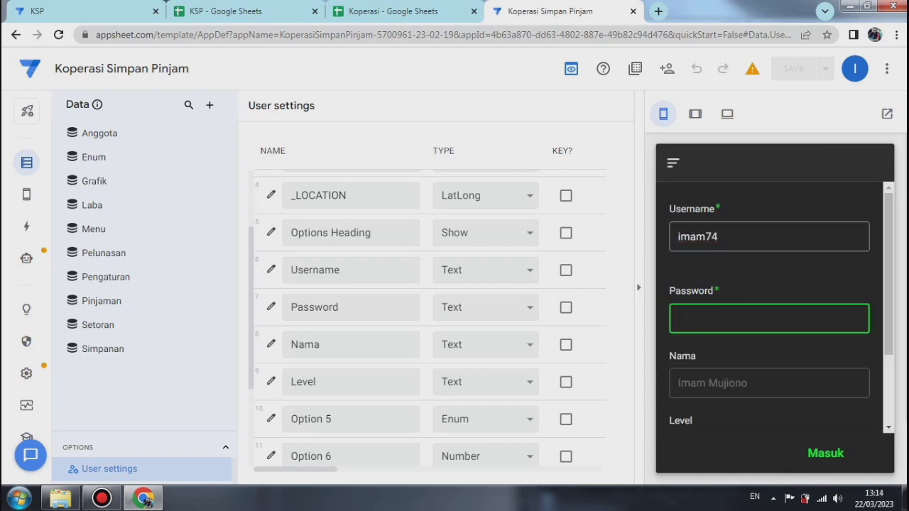
text(123456)
click(825, 453)
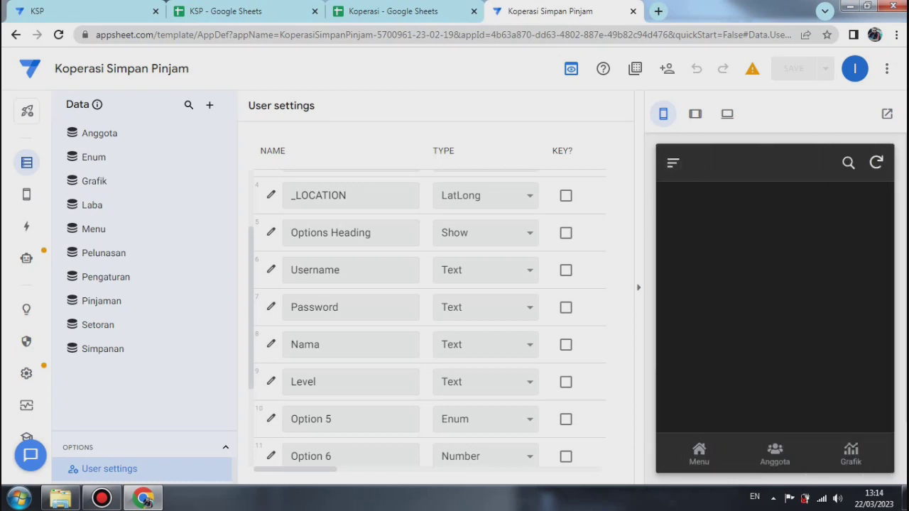
Log out of the preview through the Keluar page in the navigation drawer.
click(674, 163)
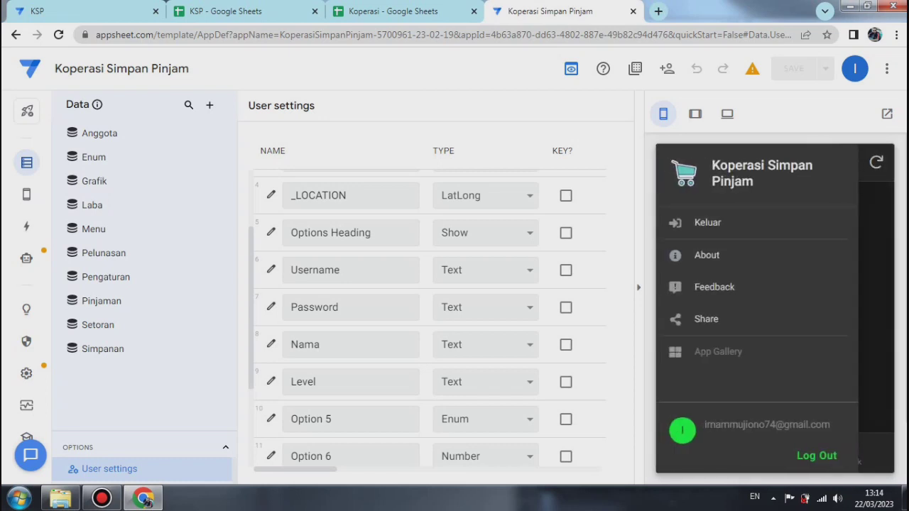
click(708, 222)
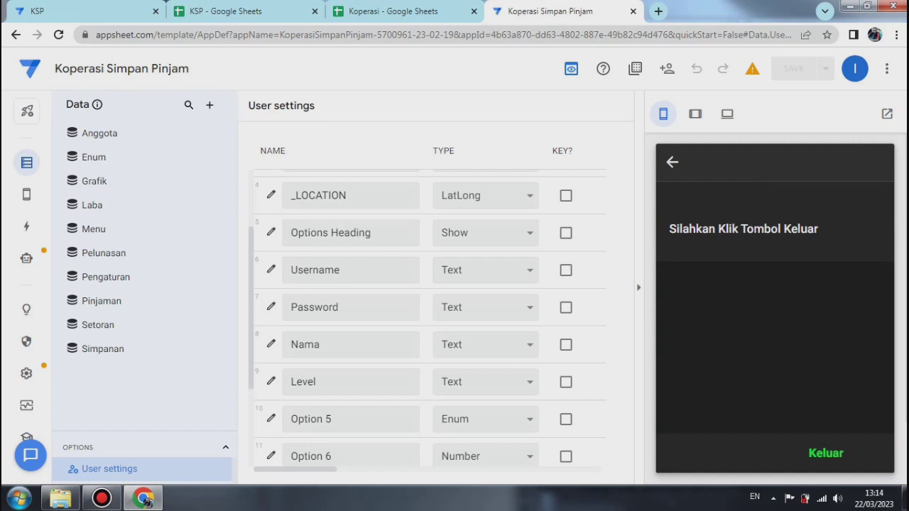
click(826, 453)
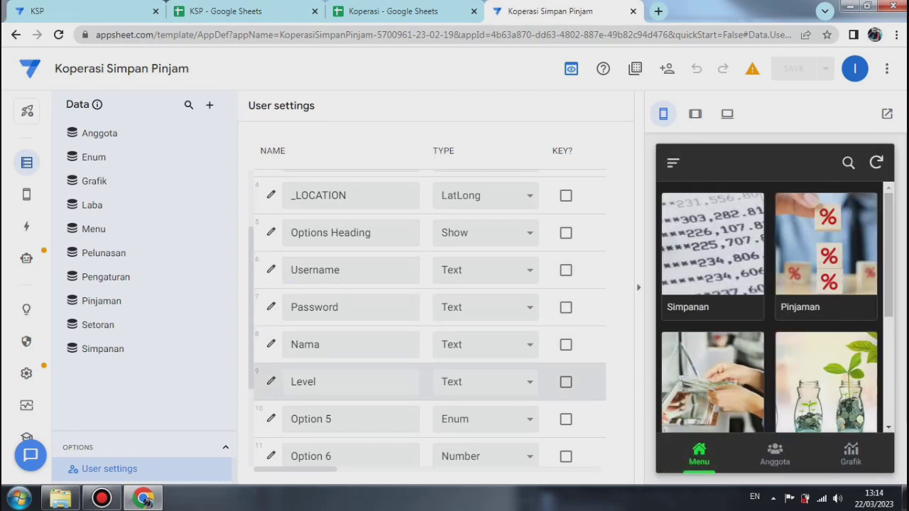
Review the Username column's Show_If expression without changing it.
click(272, 270)
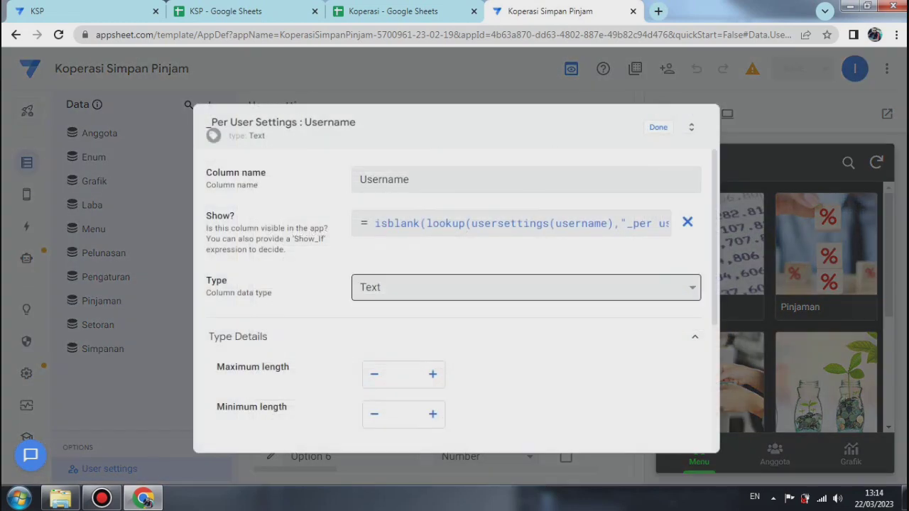
click(483, 223)
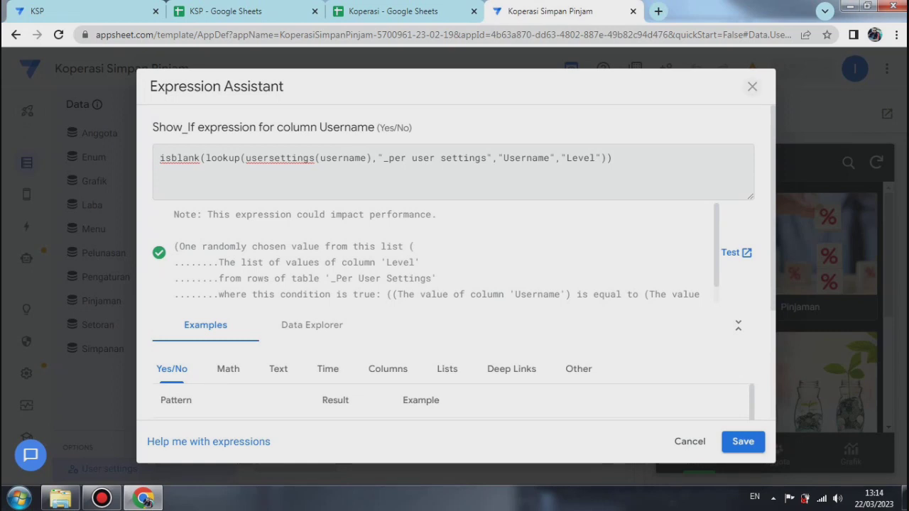
click(752, 87)
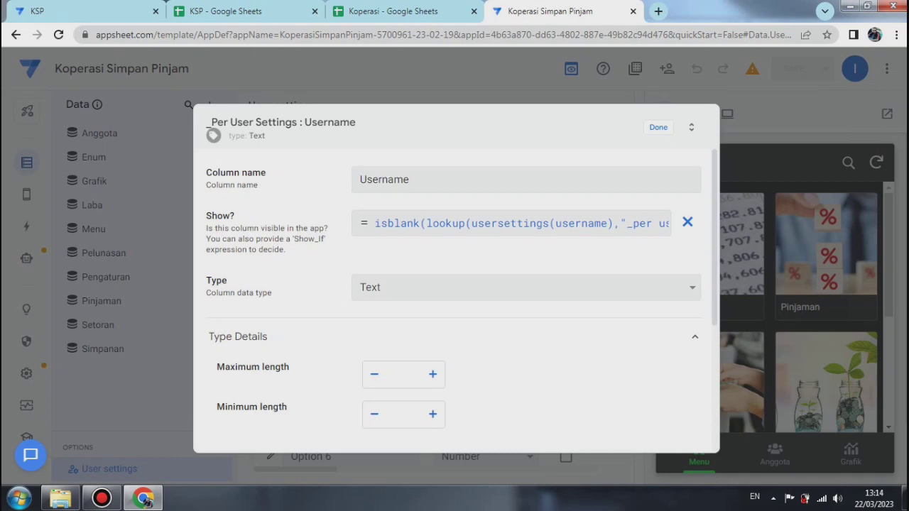
click(659, 127)
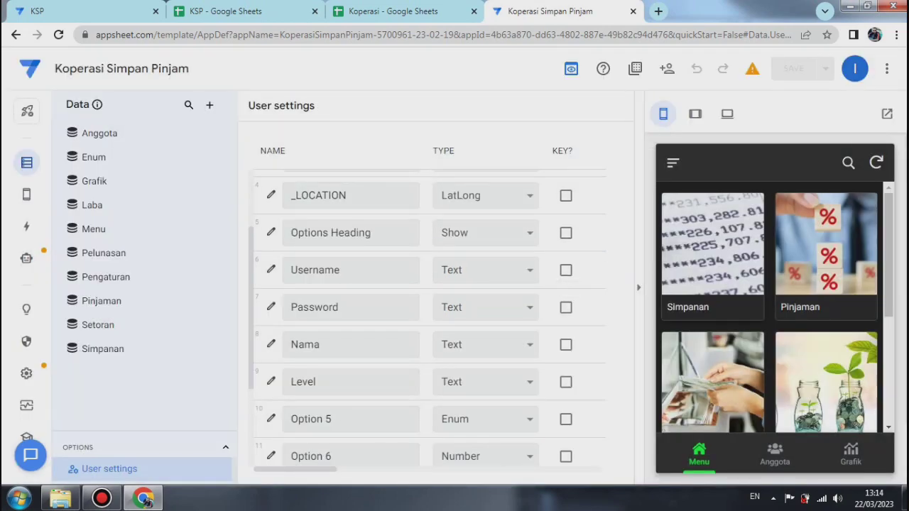
Open the Masuk tile in the preview and enter a member's username.
drag(888, 249, 889, 353)
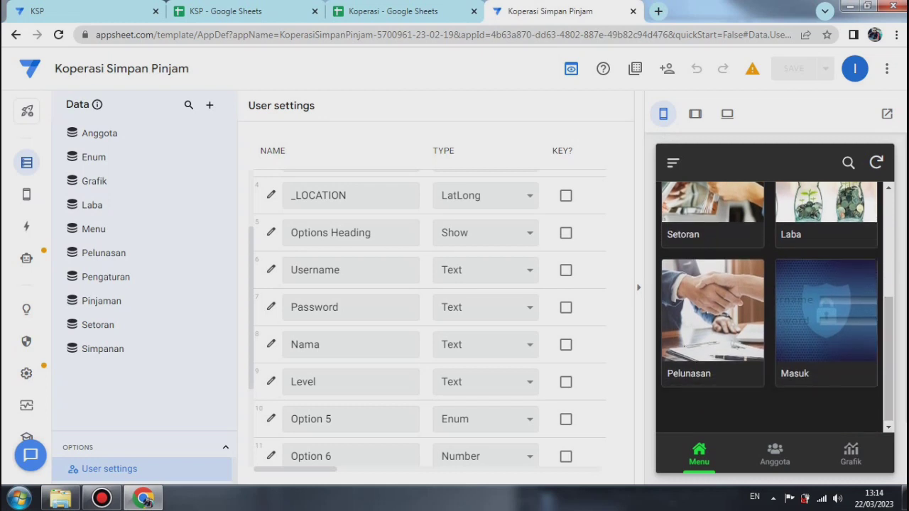
click(826, 319)
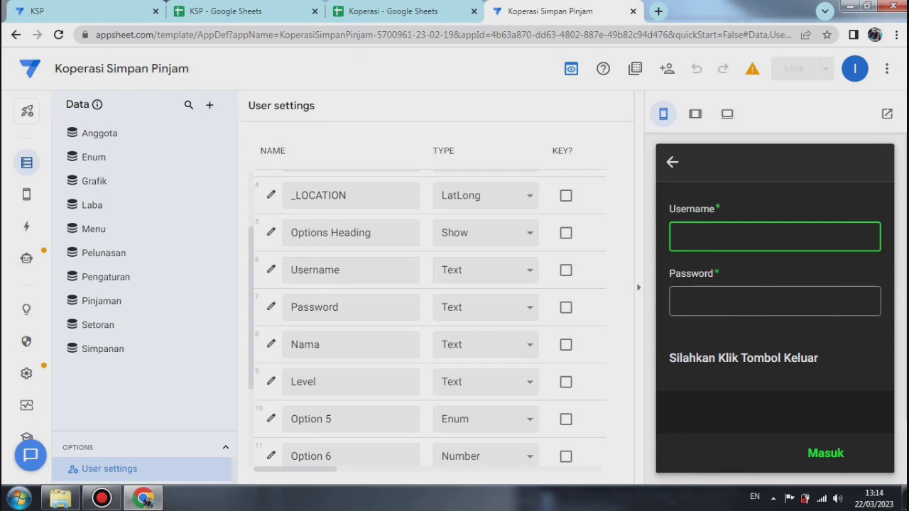
text(imam74)
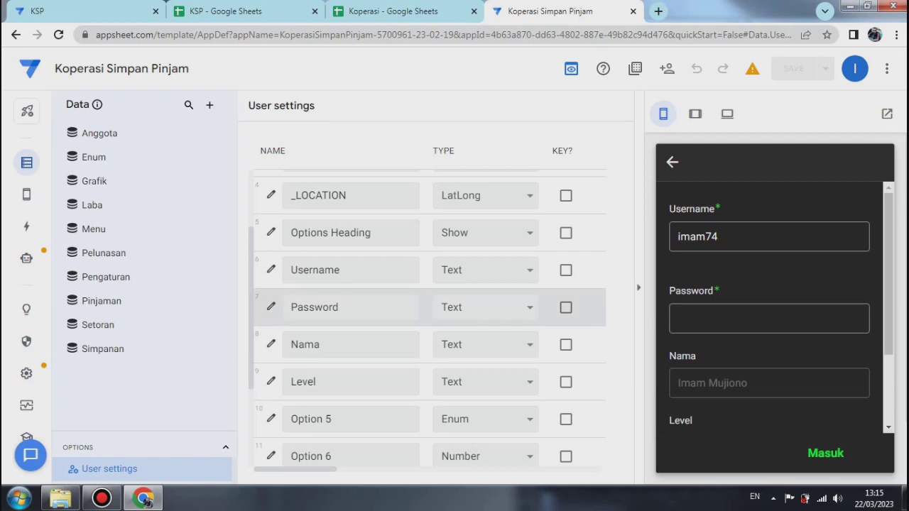
scroll(427, 305, down, 3)
scroll(426, 306, down, 1)
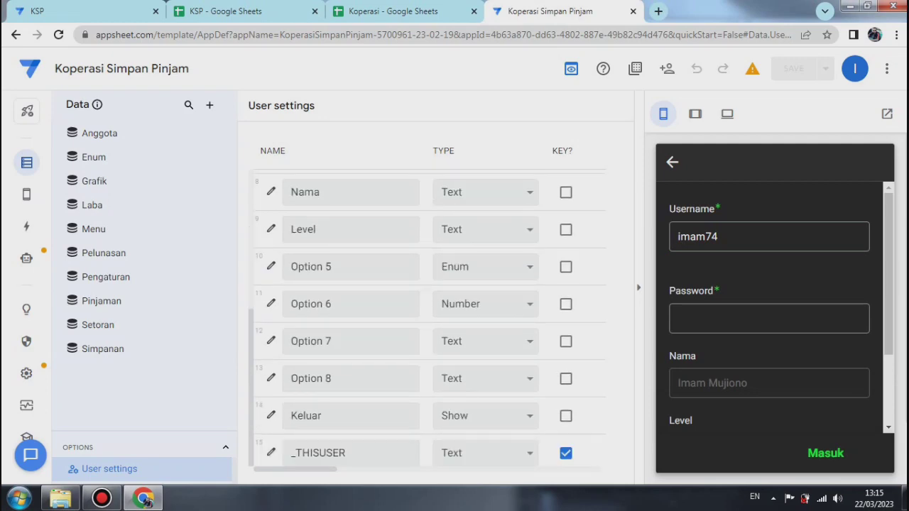
Set Keluar's Show_If to isnotblank(lookup(usersettings(username),"_per user settings","Username","Level")).
click(271, 416)
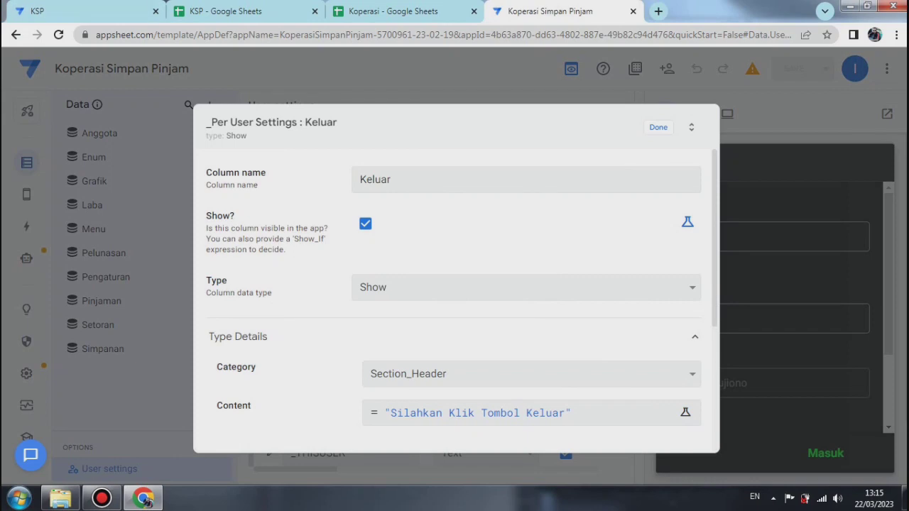
click(687, 222)
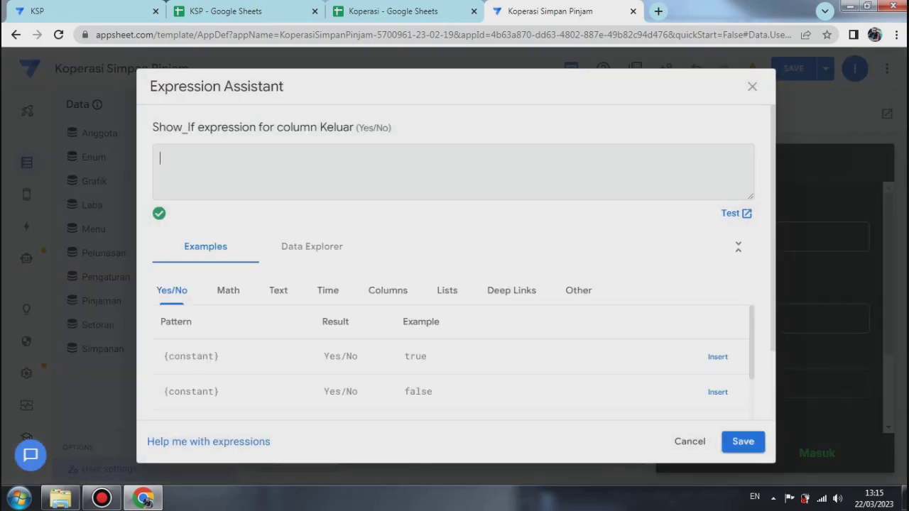
right_click(235, 152)
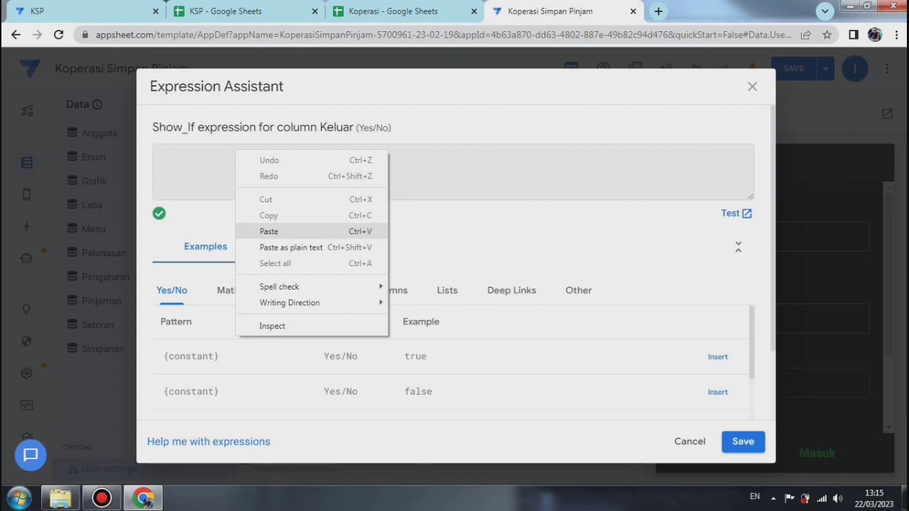
click(269, 232)
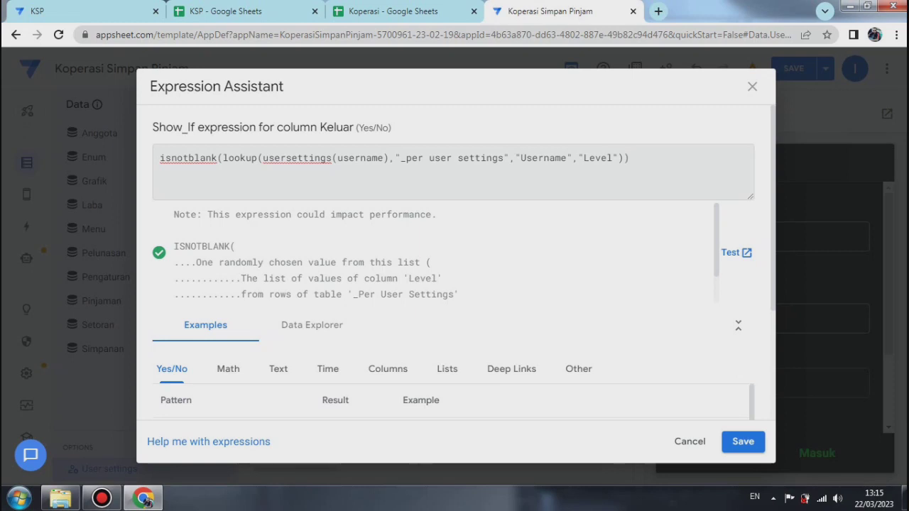
click(743, 441)
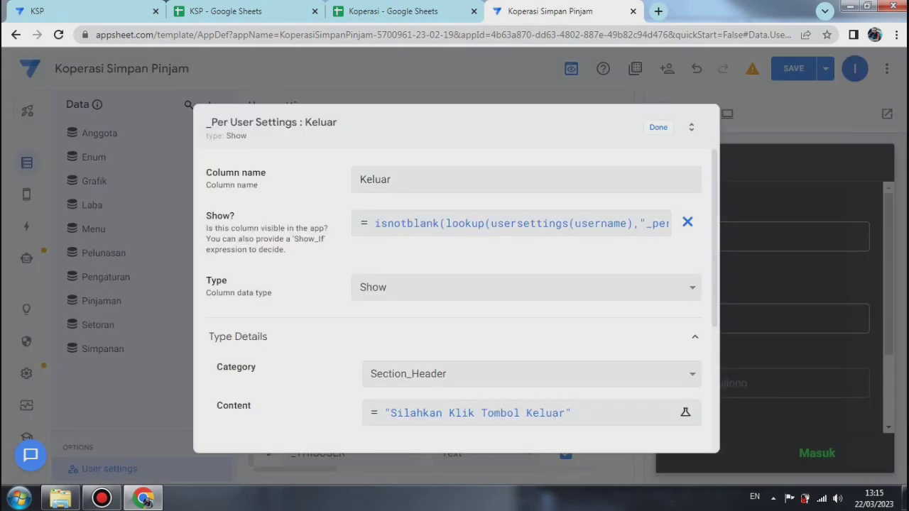
click(659, 127)
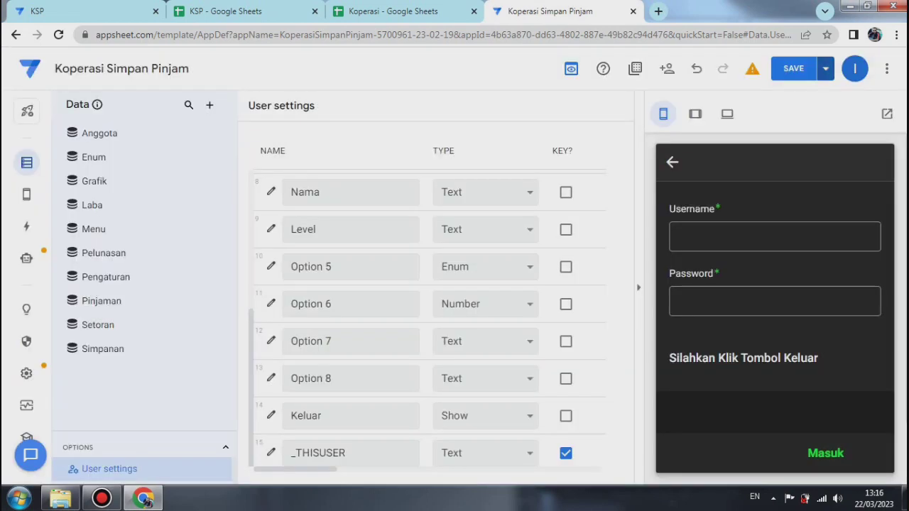
click(825, 69)
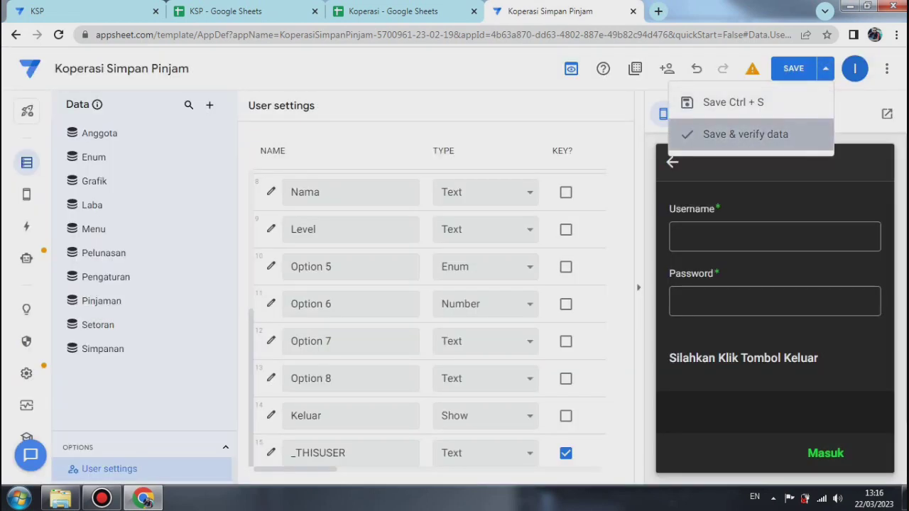
Save and verify the app, then log in to the preview with a member's username and password.
click(817, 134)
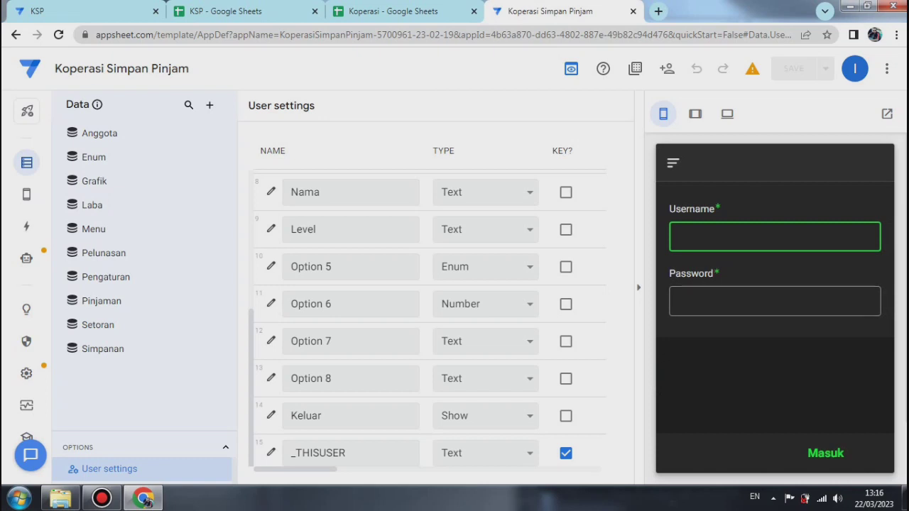
text(imam74)
key(Tab)
text(123456)
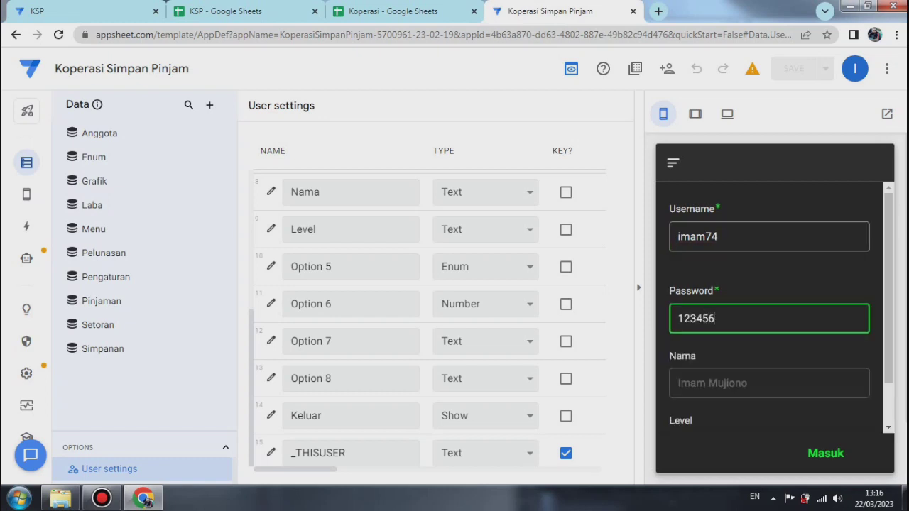
key(Return)
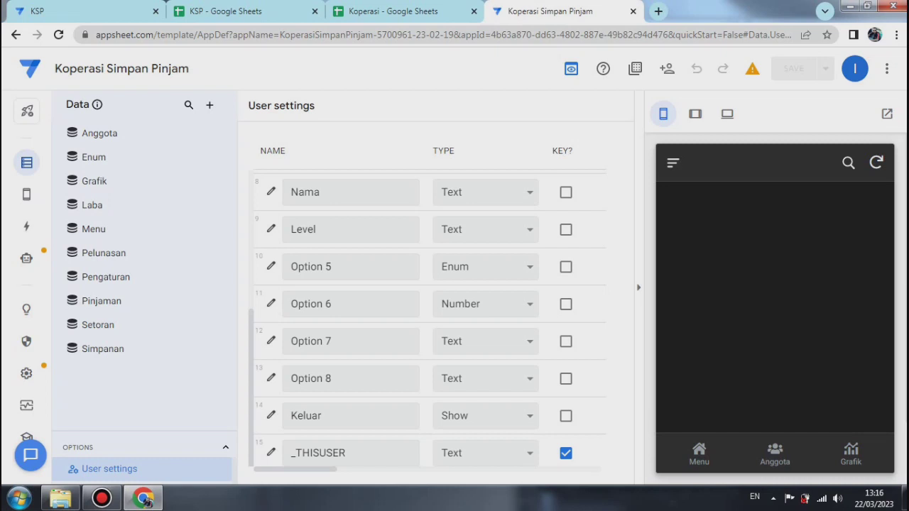
Open Menu in the preview, go to Keluar, and log out.
click(700, 454)
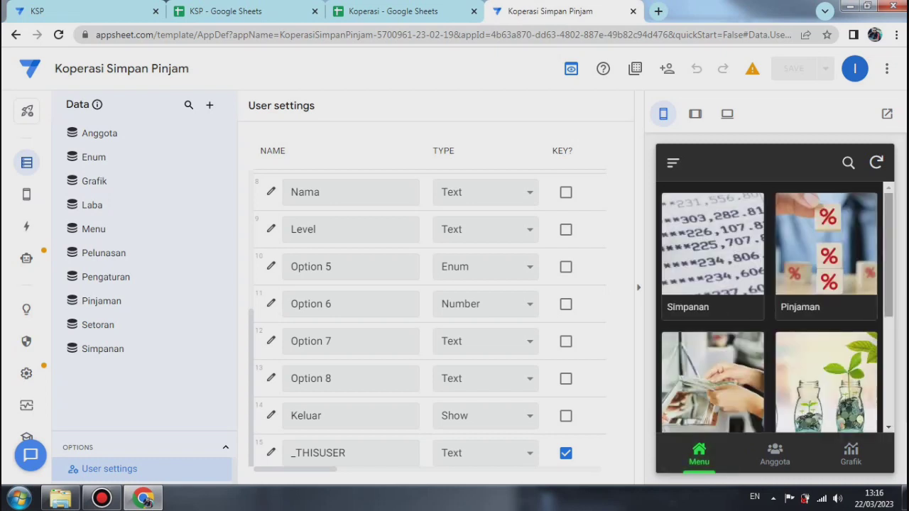
scroll(770, 307, down, 2)
click(826, 369)
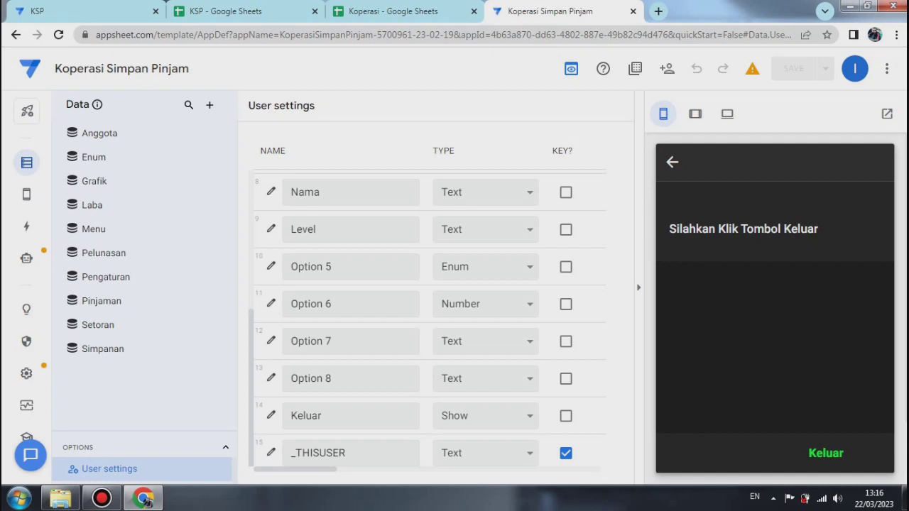
click(826, 453)
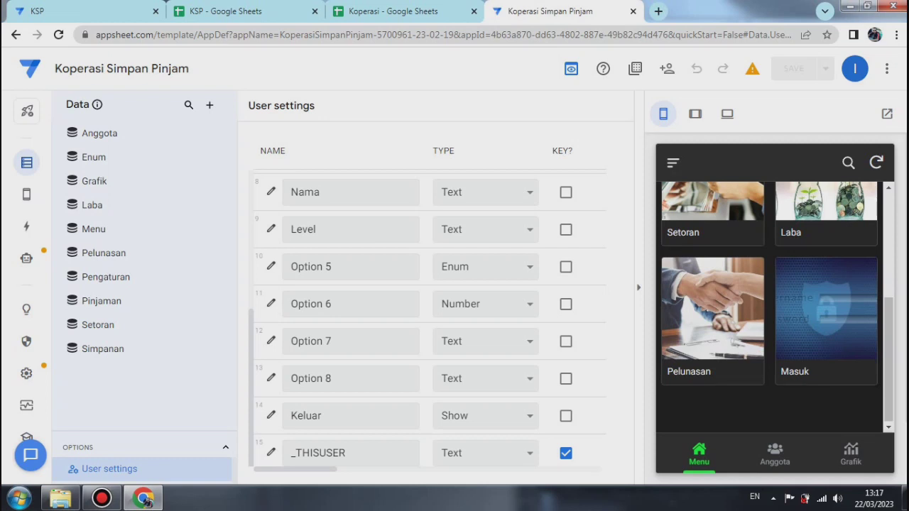
Open the Masuk form and log in with a member's username and password.
click(673, 162)
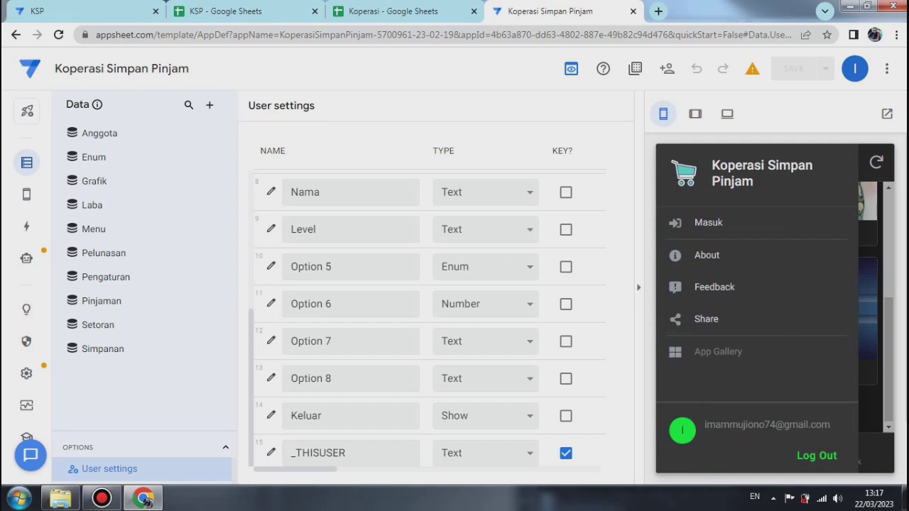
click(871, 320)
click(852, 312)
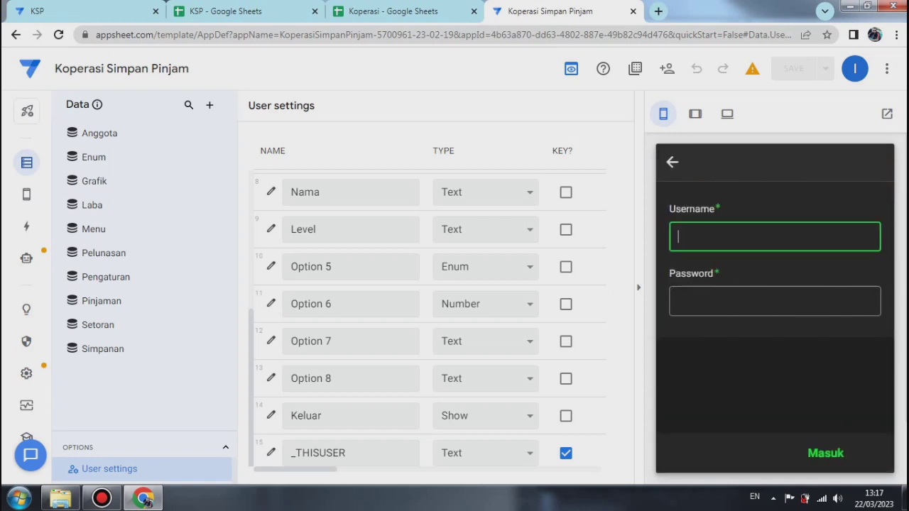
text(imam74)
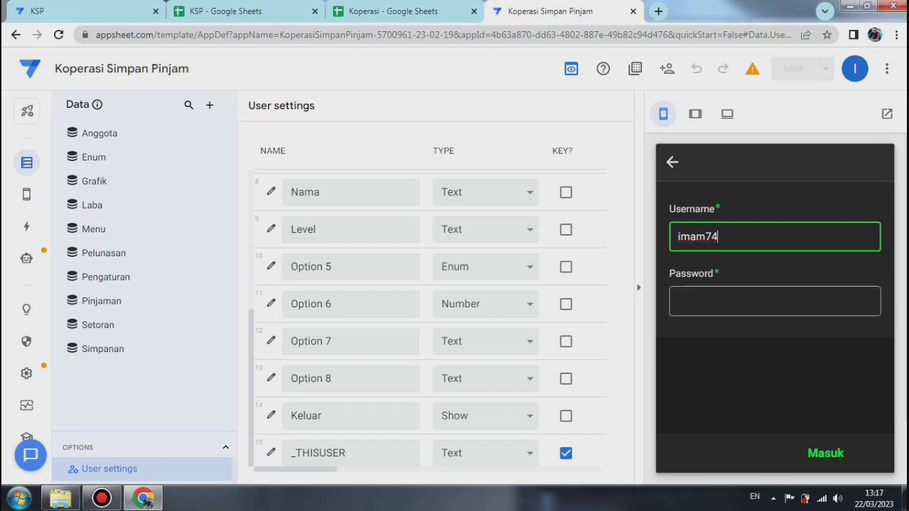
click(775, 302)
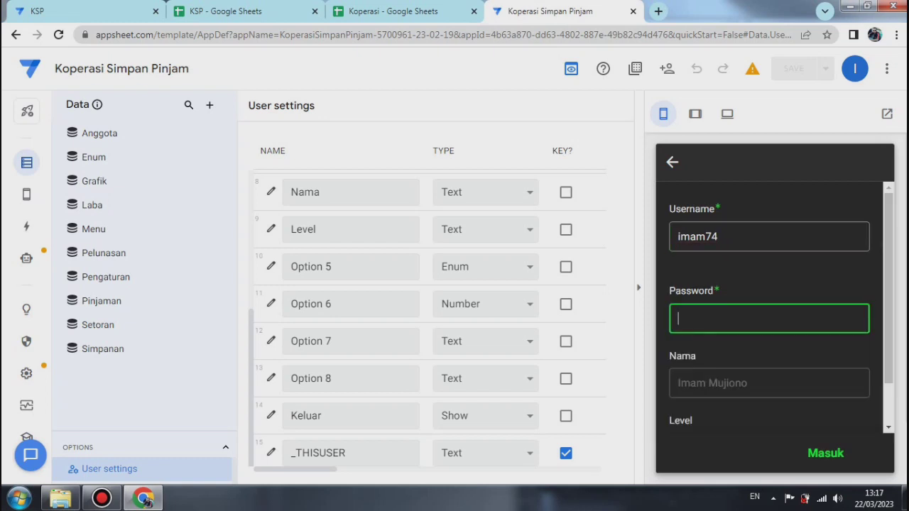
text(123456)
key(Return)
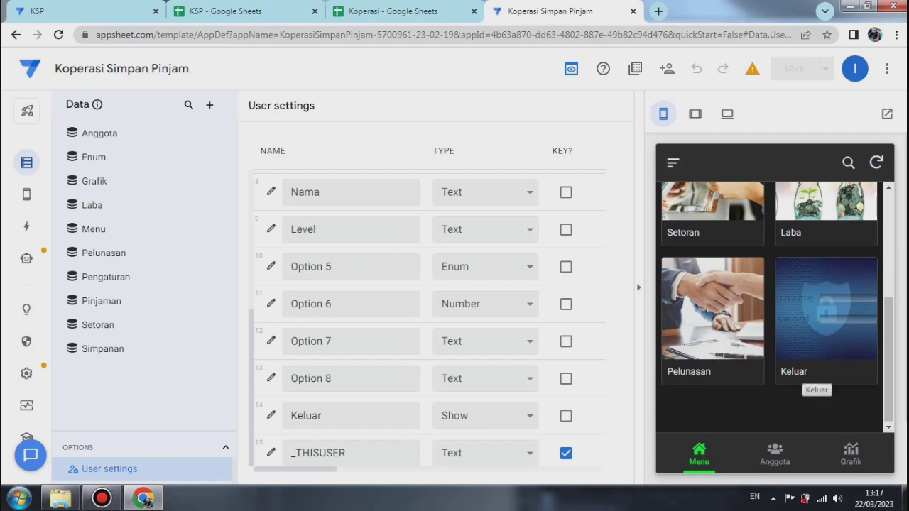
Check the navigation drawer, then log out from the Keluar page.
click(672, 163)
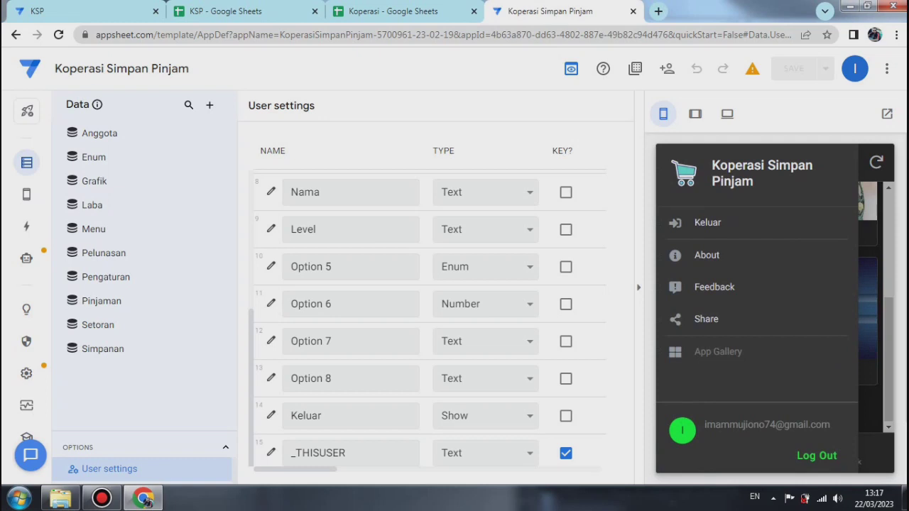
click(869, 313)
click(852, 313)
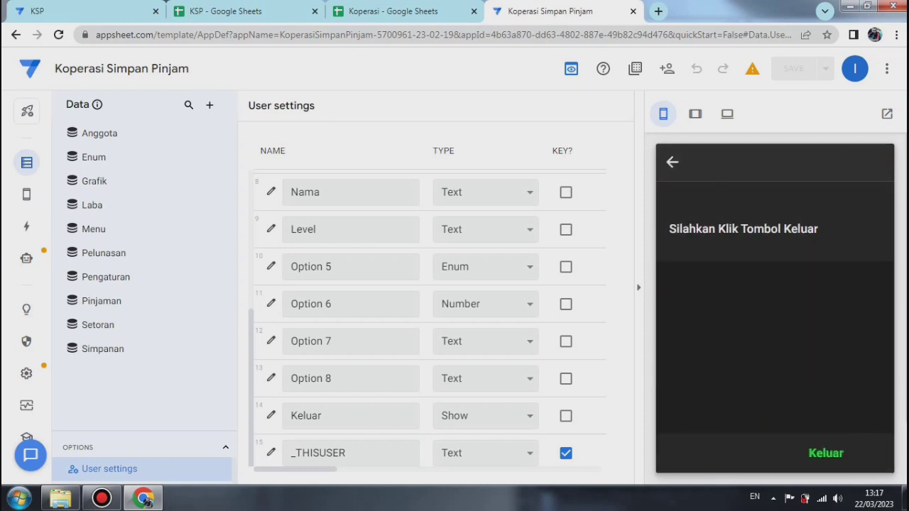
click(826, 453)
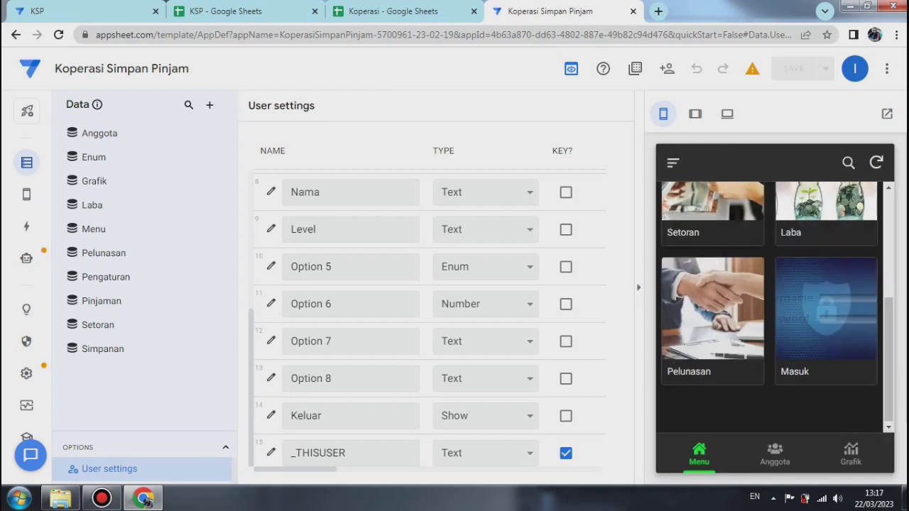
Fill in the Masuk login form again, then abandon it and discard the entry.
click(674, 163)
click(708, 223)
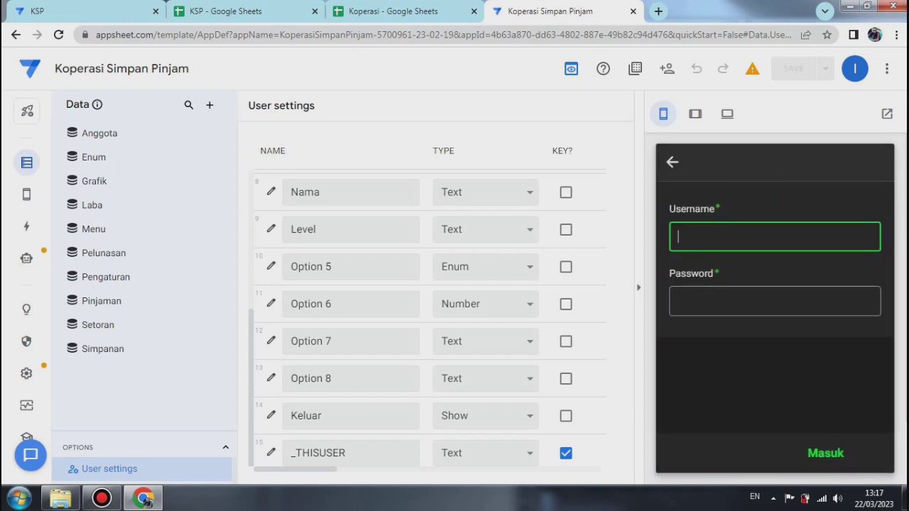
text(imam74)
click(774, 302)
text(12)
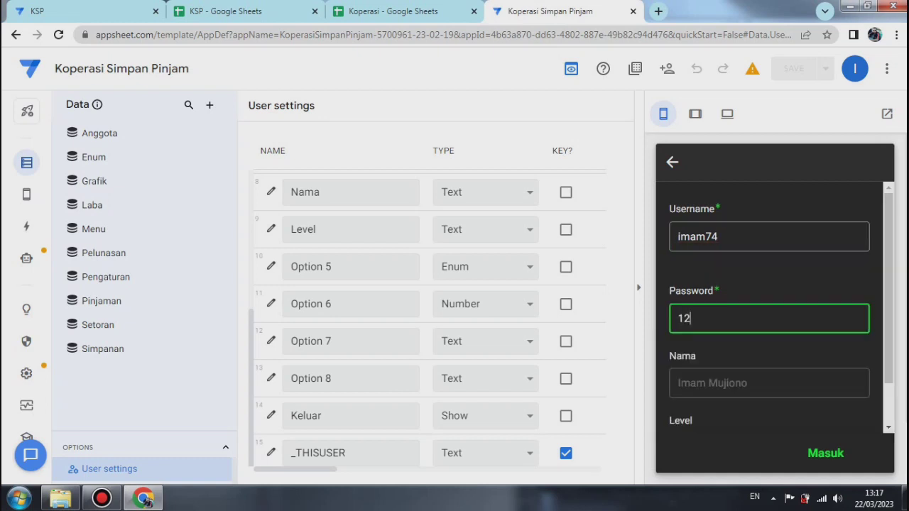
text(3456)
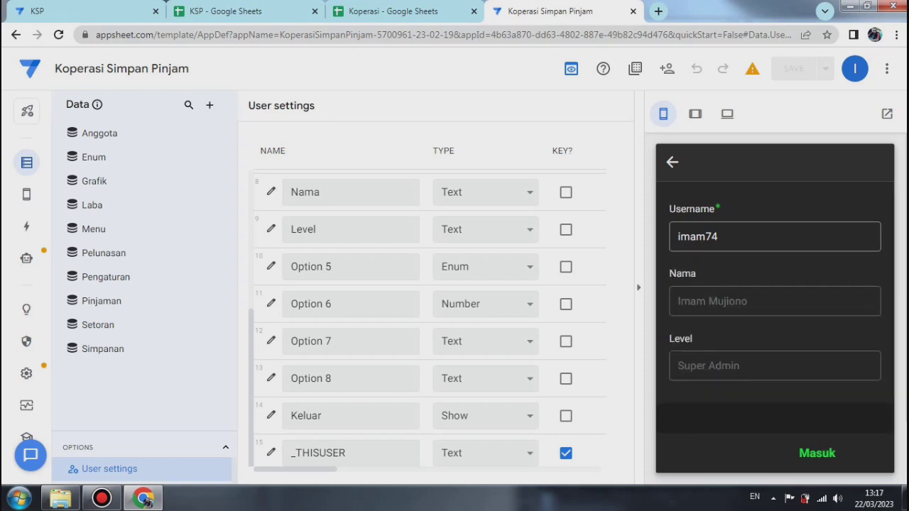
click(672, 162)
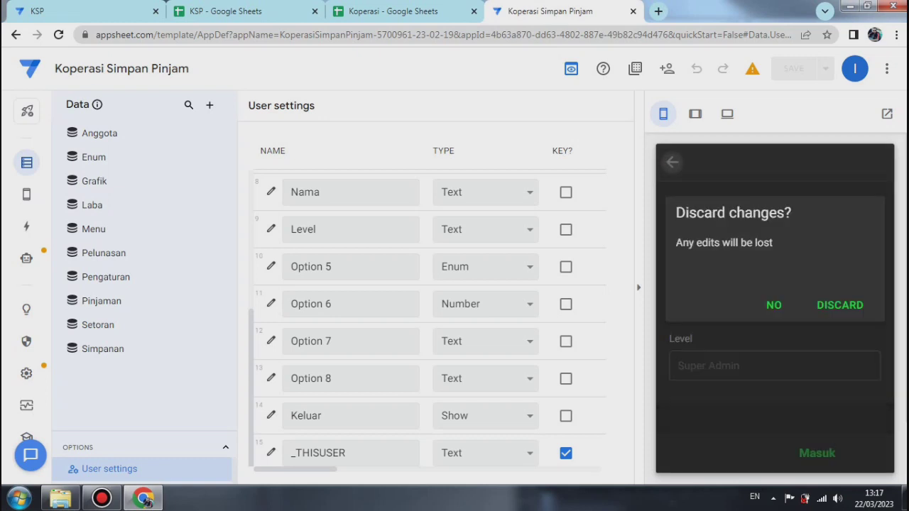
click(840, 306)
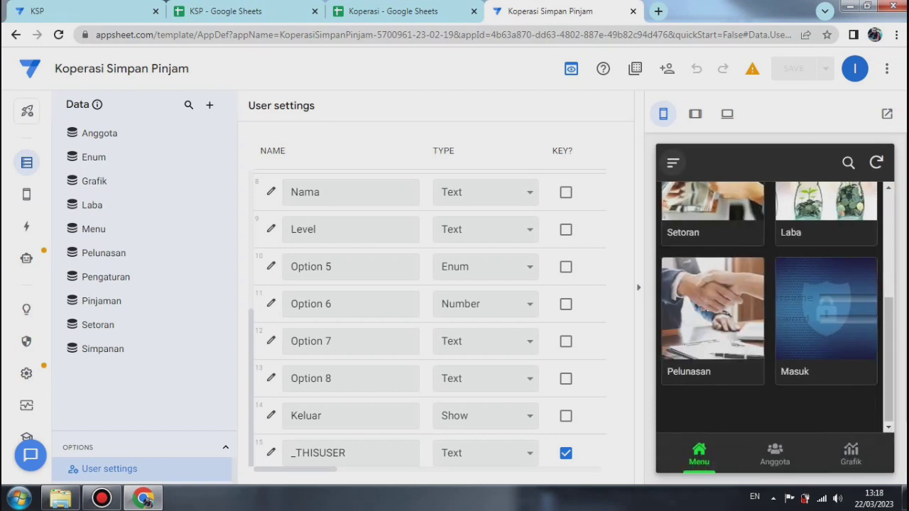
Retry the login credentials, dismiss the Windows colour-scheme notice, and discard the unfinished entry.
click(672, 162)
click(705, 226)
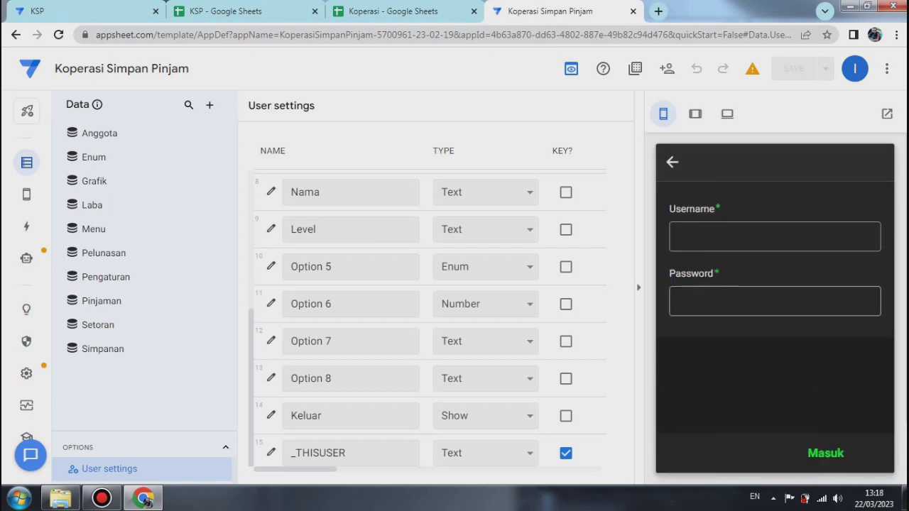
click(739, 237)
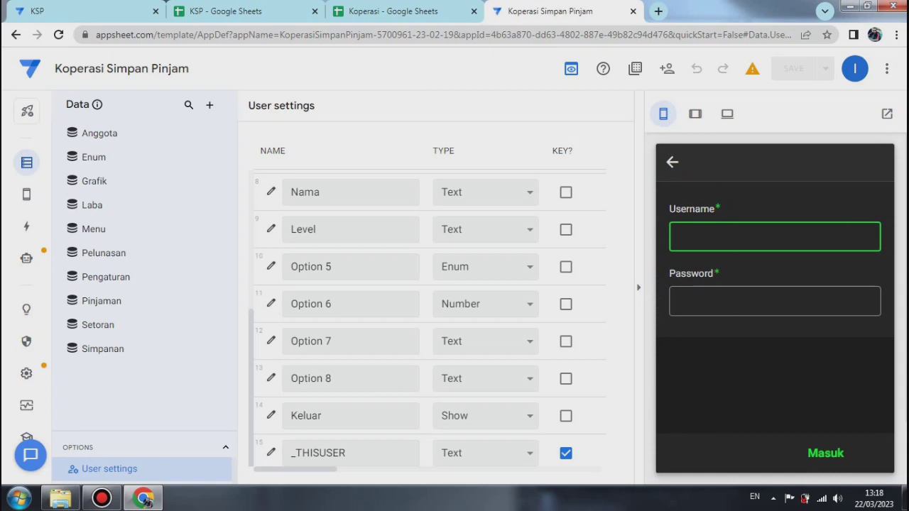
text(imam74)
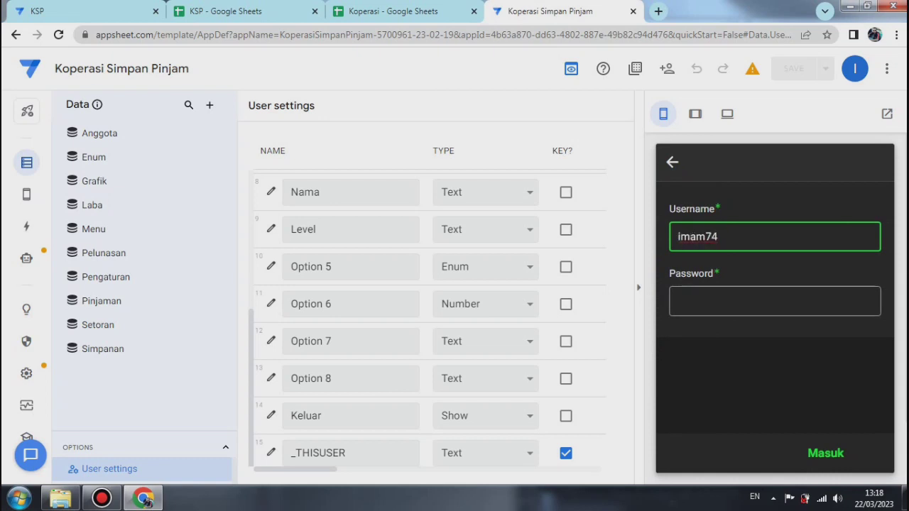
click(738, 302)
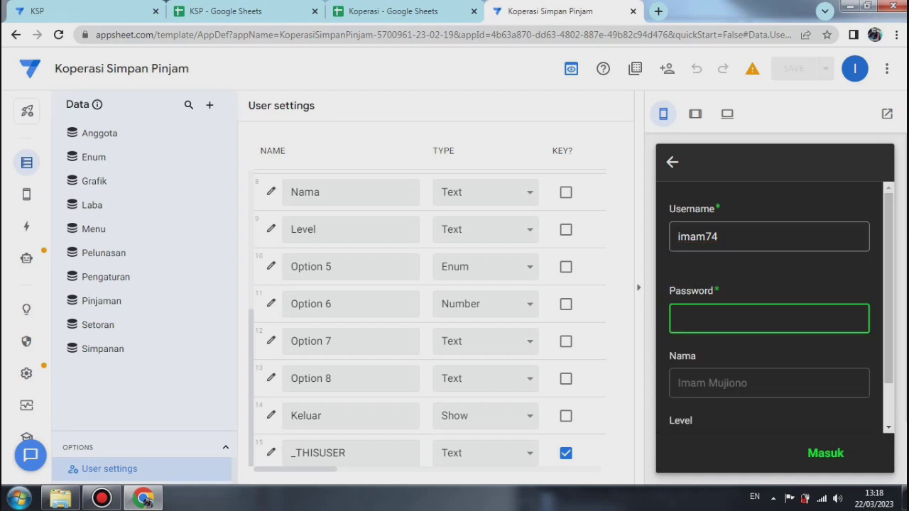
text(123456)
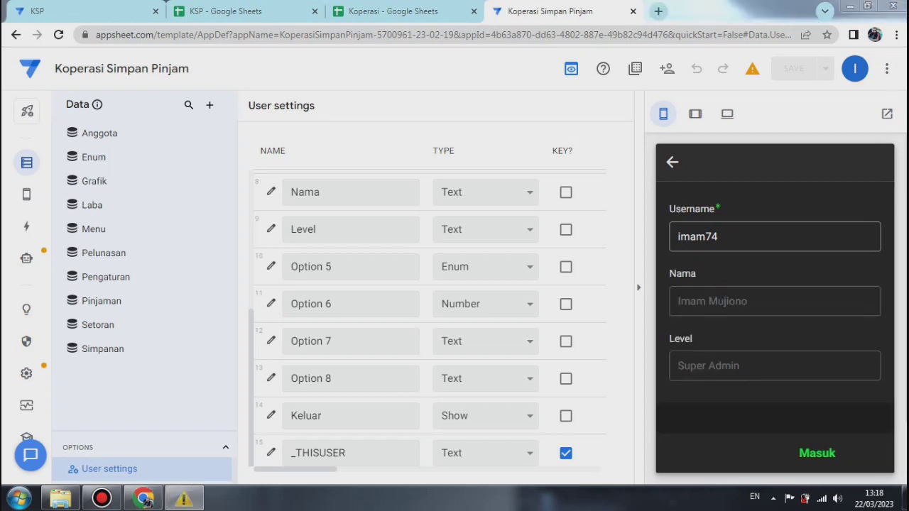
click(616, 107)
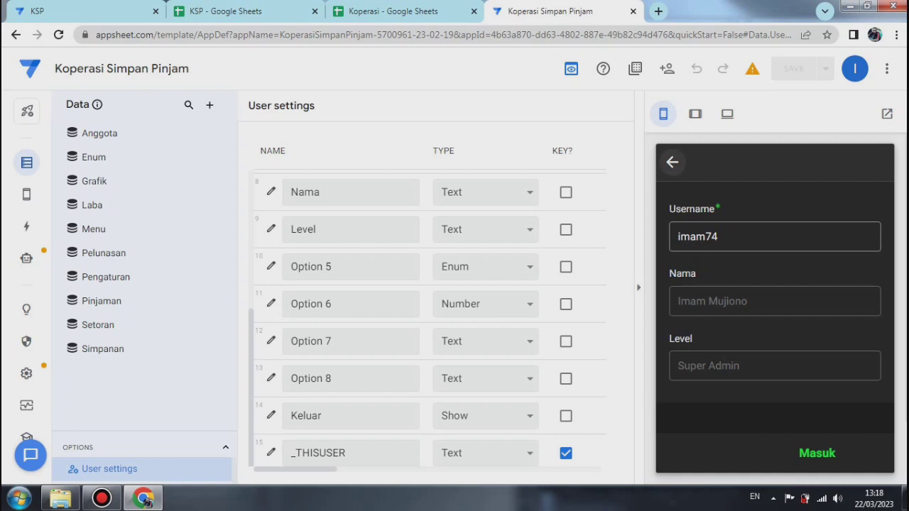
click(672, 162)
click(840, 305)
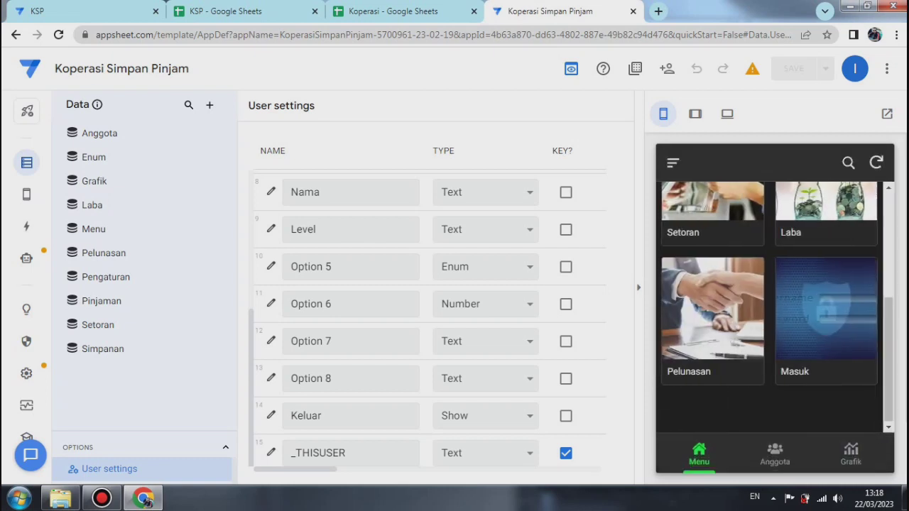
Log in via the reopened Masuk form, then open the Menu table's columns.
click(830, 312)
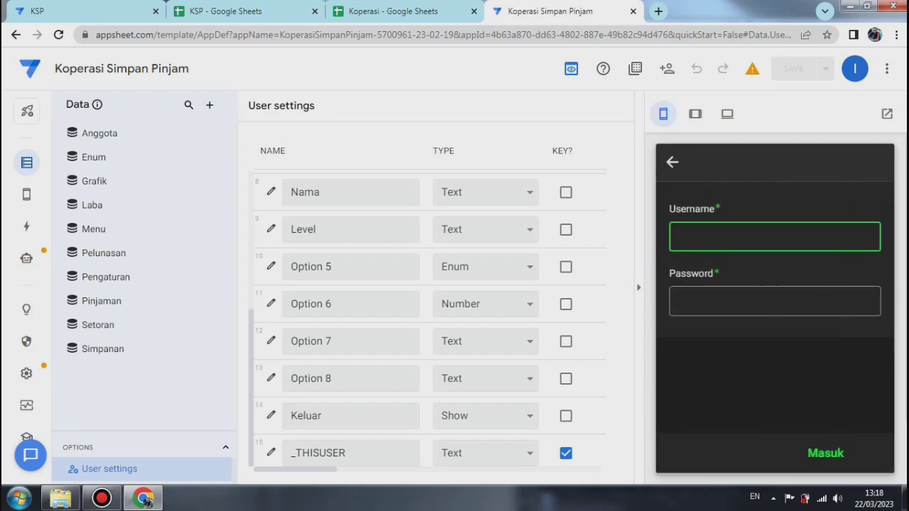
text(imam74)
key(Tab)
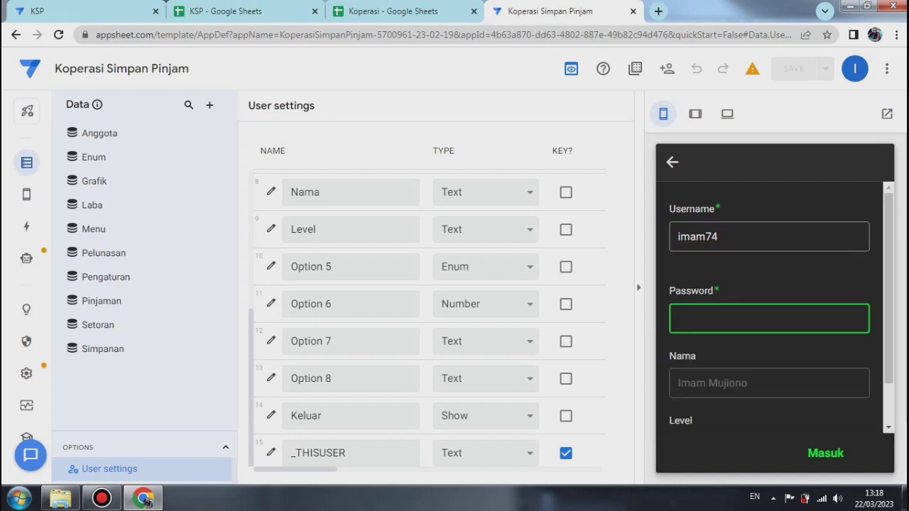
text(123456)
click(825, 453)
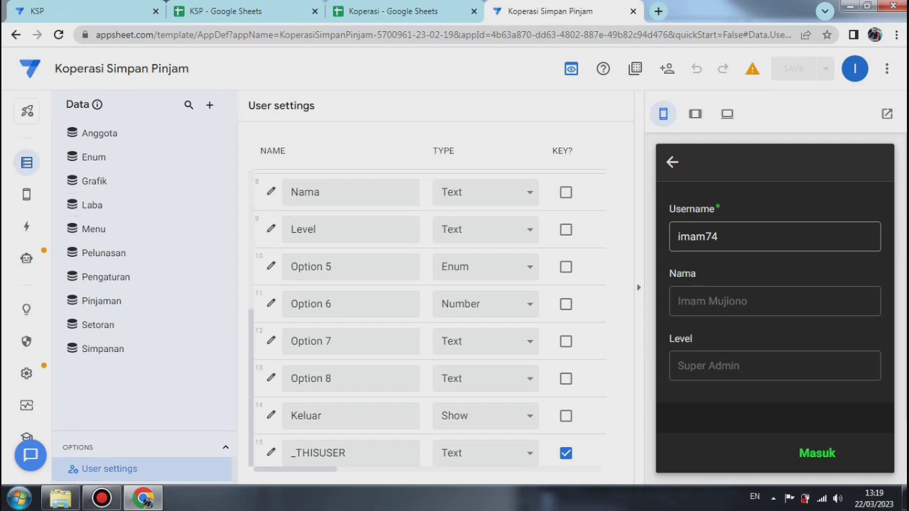
click(93, 230)
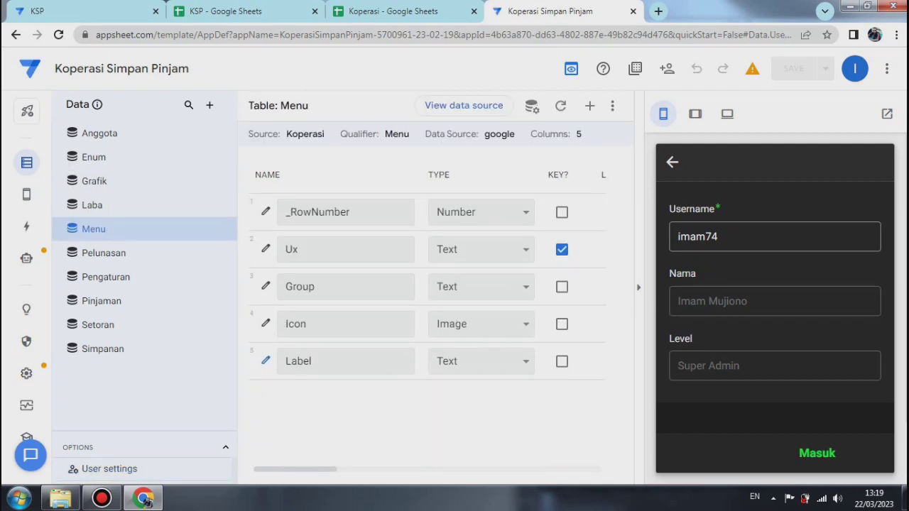
Re-save the Password column's and() Show_If expression in User settings.
click(109, 469)
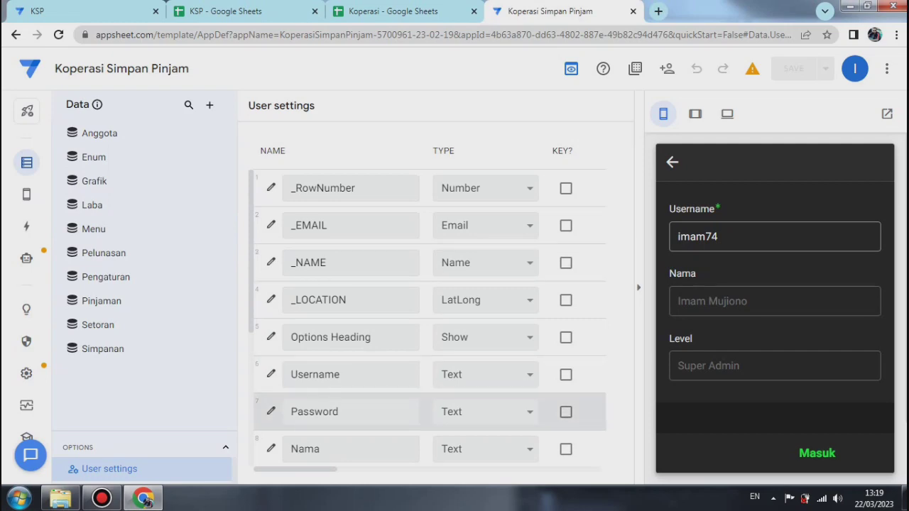
click(270, 412)
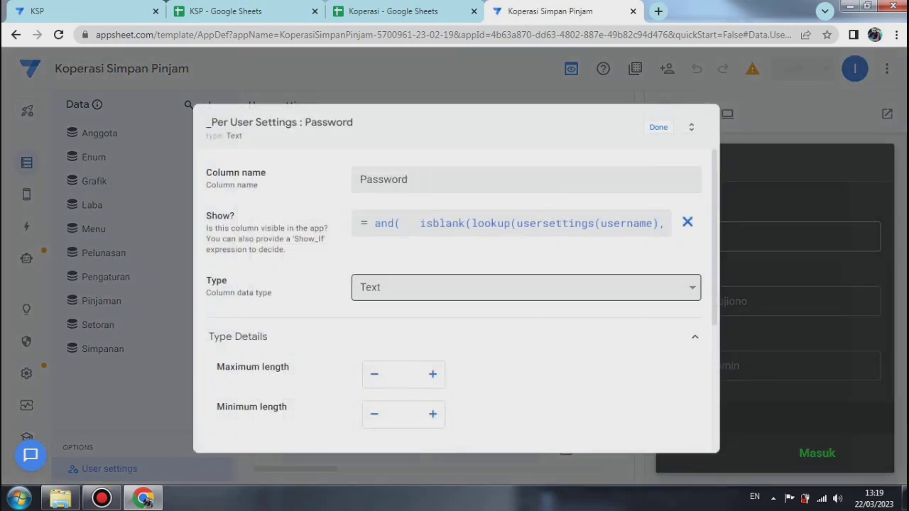
click(511, 224)
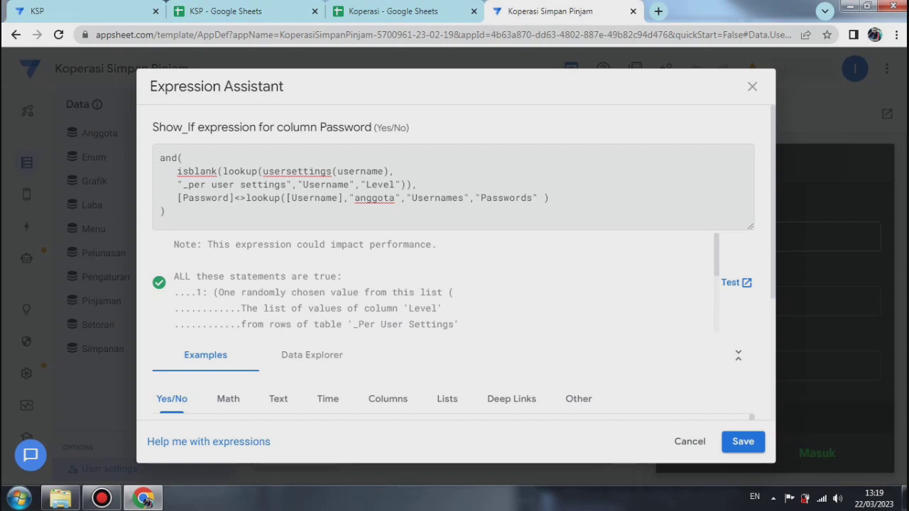
click(743, 441)
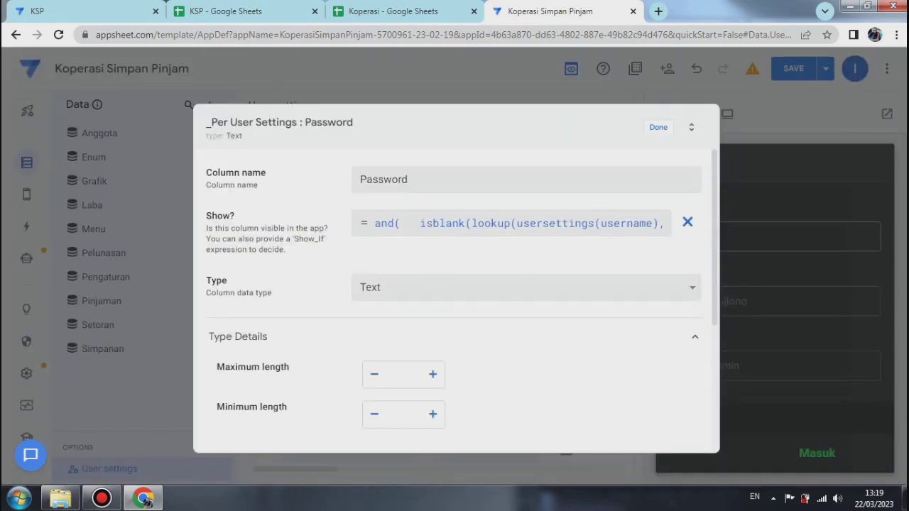
click(659, 128)
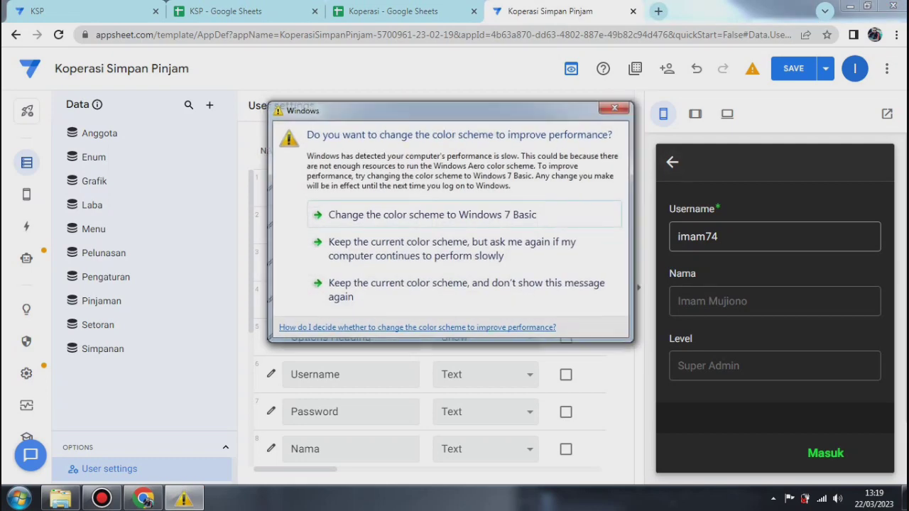
key(Escape)
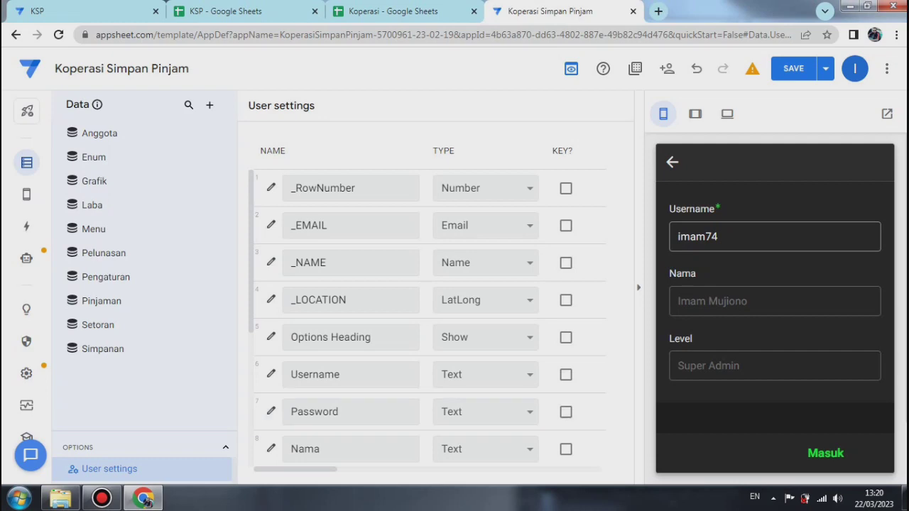
Uncheck Show? for the Nama and Level columns in User settings.
scroll(428, 319, down, 2)
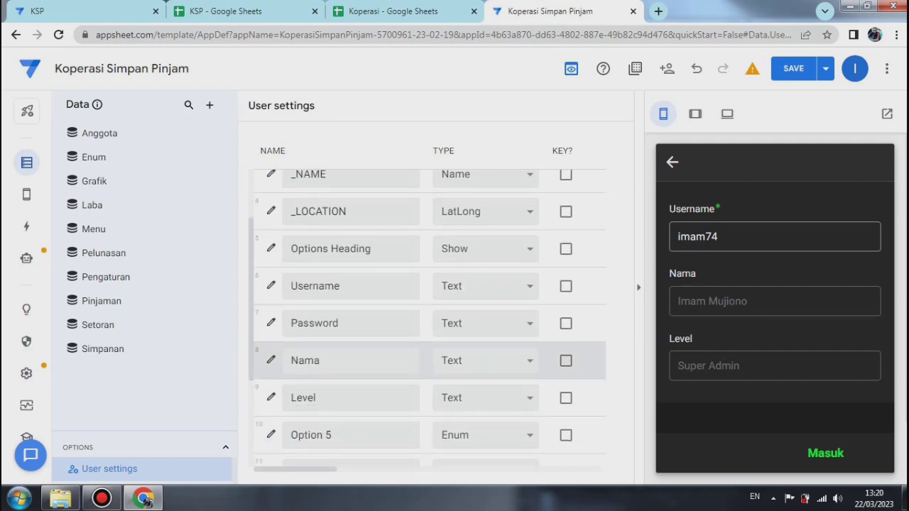
click(270, 360)
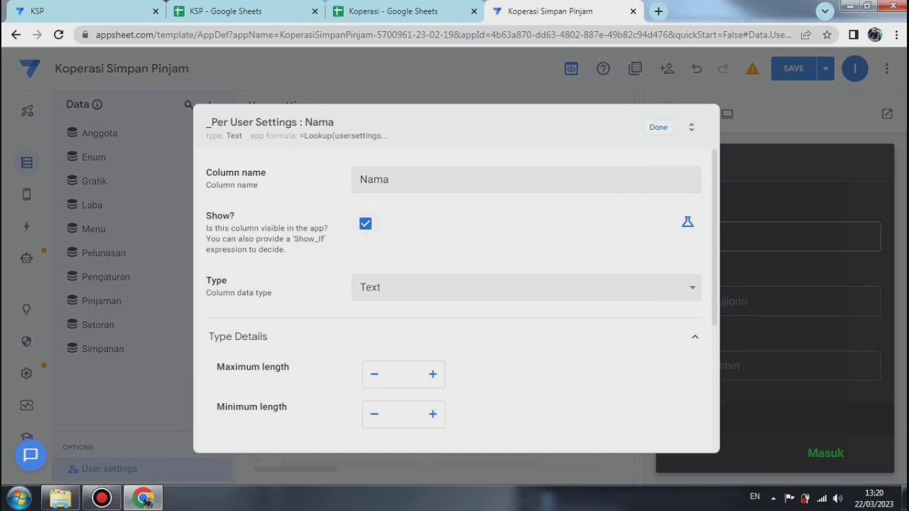
click(365, 223)
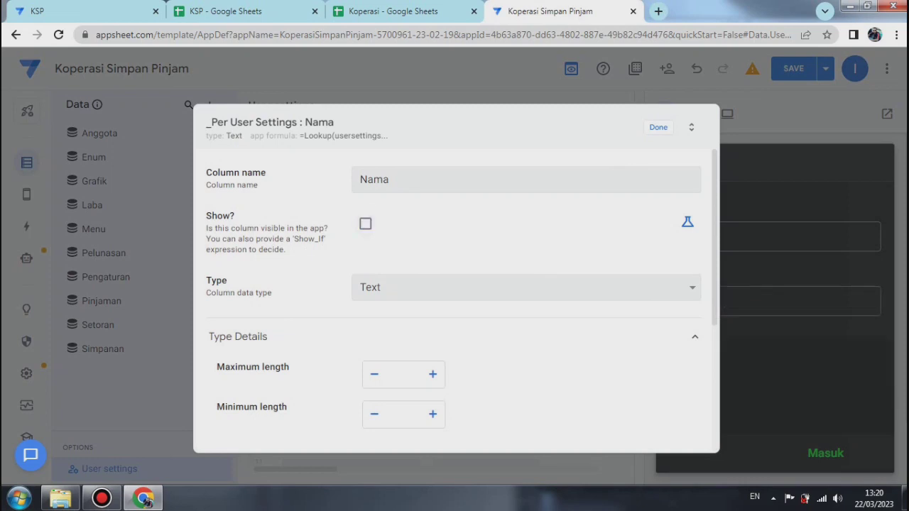
click(658, 128)
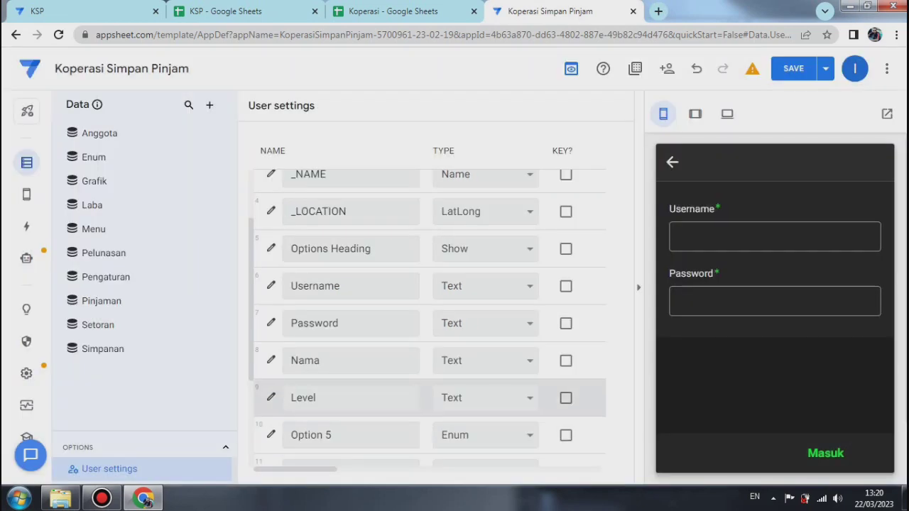
click(270, 397)
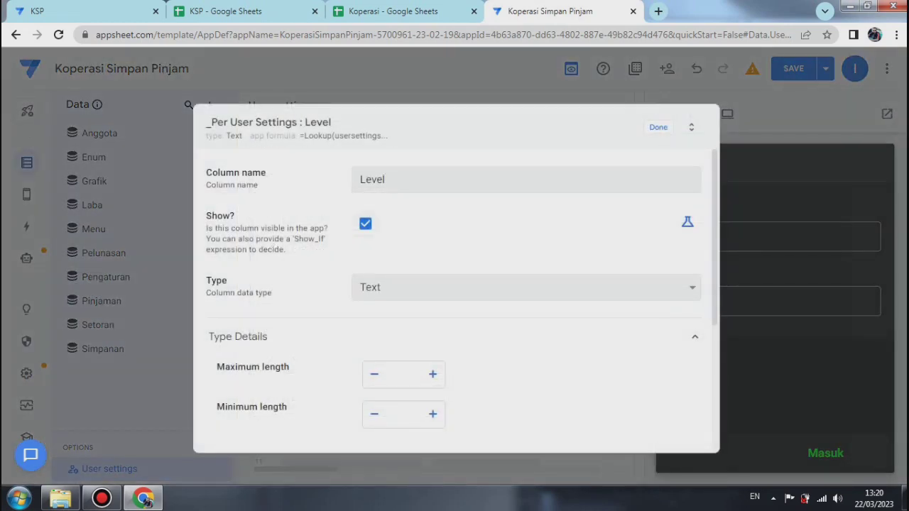
click(366, 224)
click(659, 128)
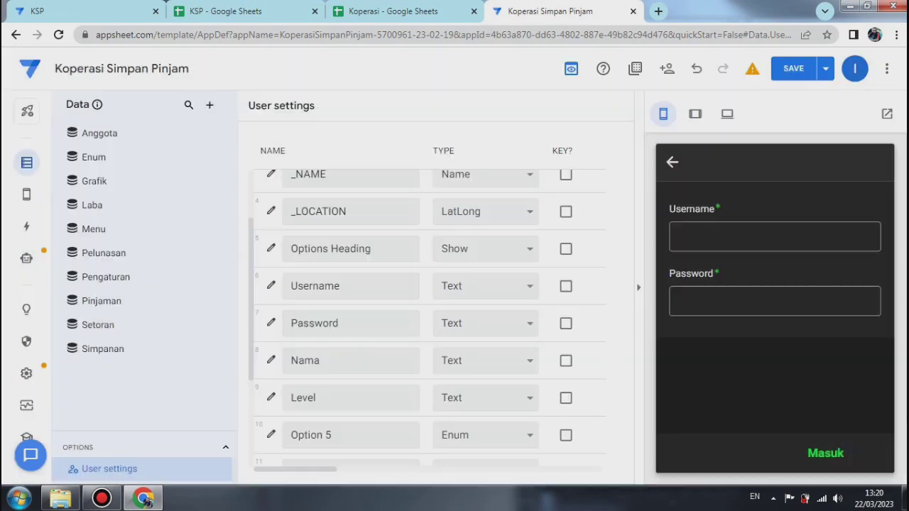
Save the app with Save & verify data.
click(826, 68)
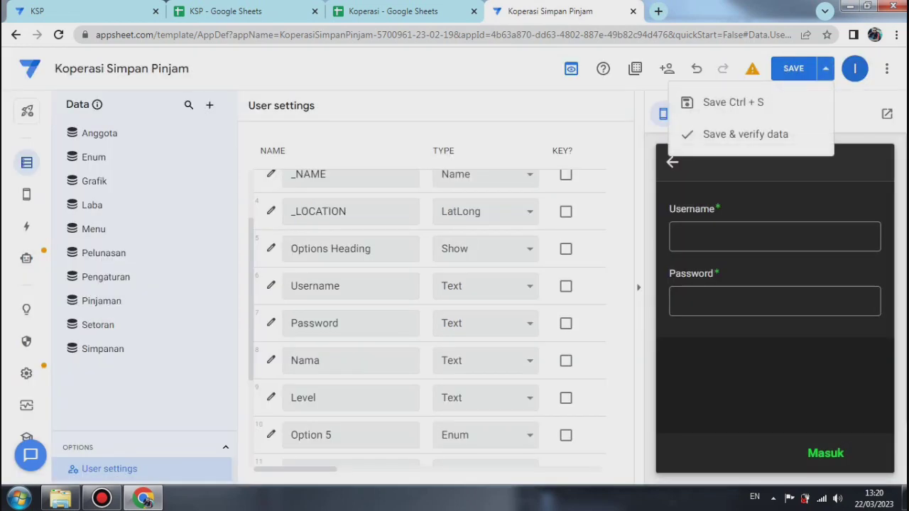
click(748, 131)
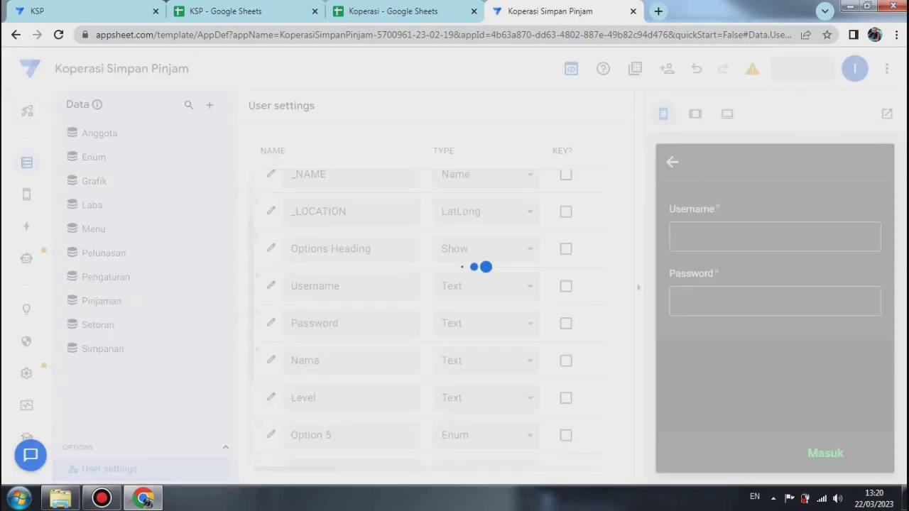
click(102, 498)
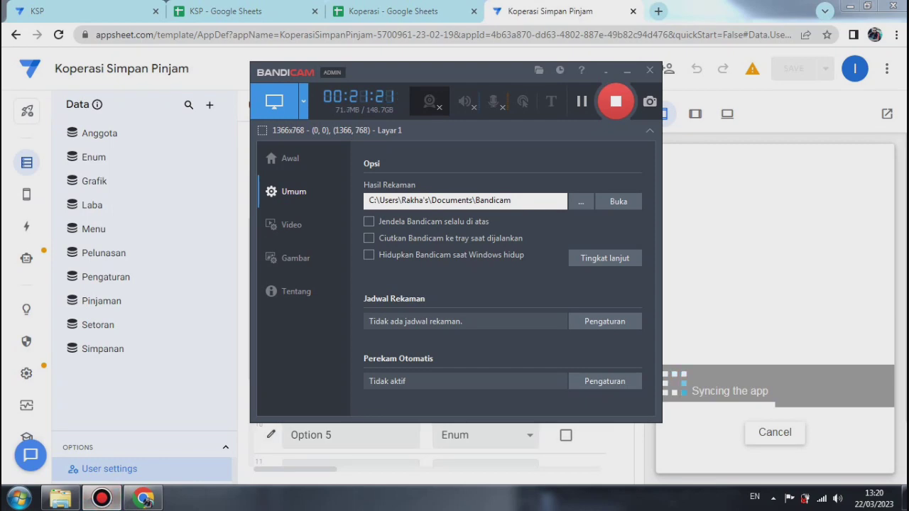
Type a member's username into the preview's Username field.
click(605, 70)
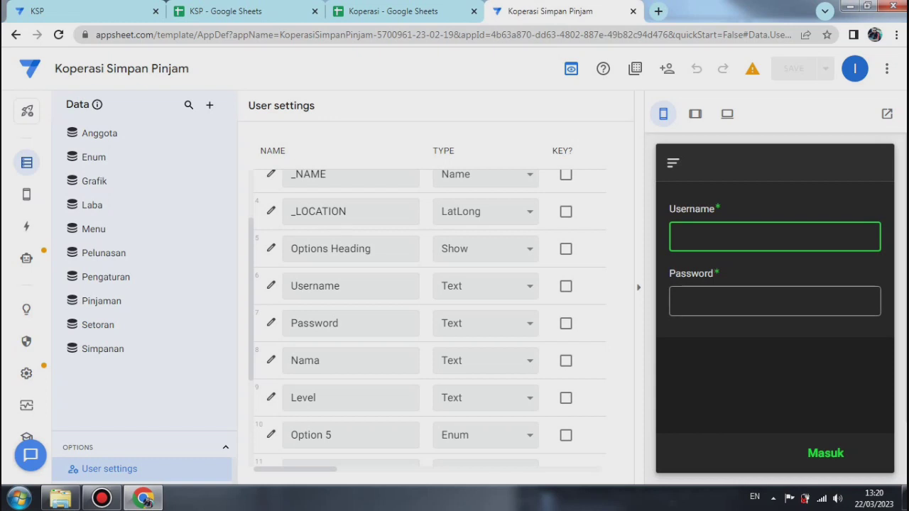
text(i)
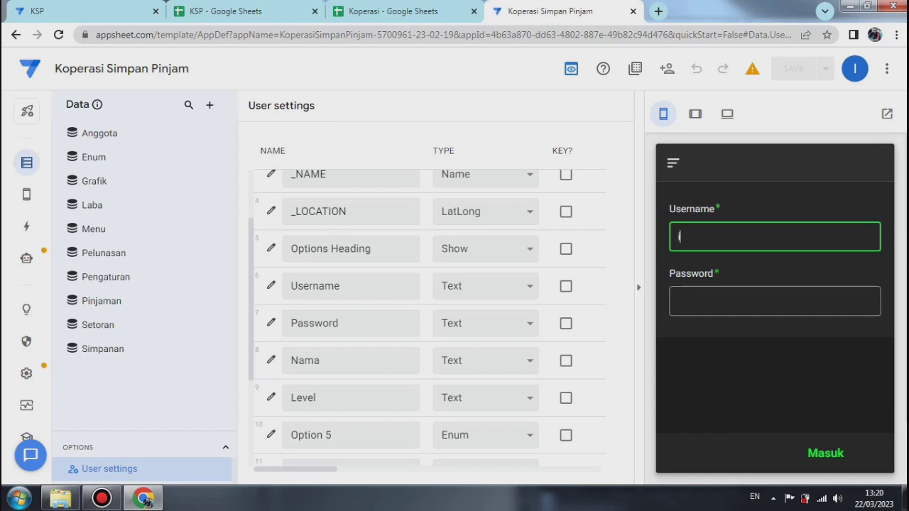
text(mam74)
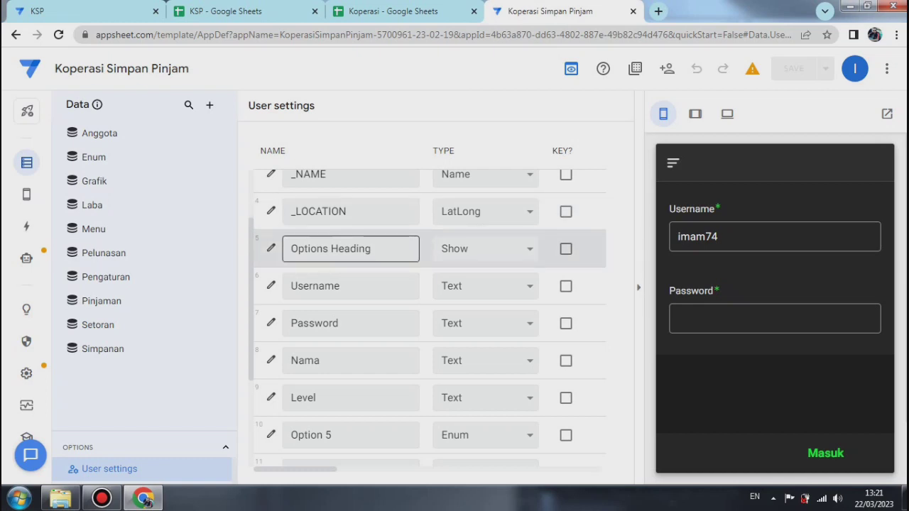
Make Options Heading visible, open its Content expression editor, and open a new browser tab.
click(272, 249)
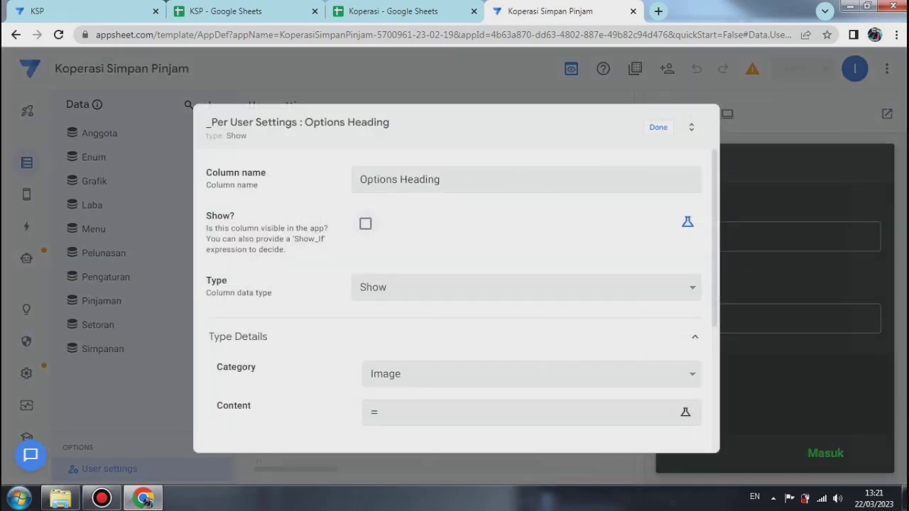
click(366, 223)
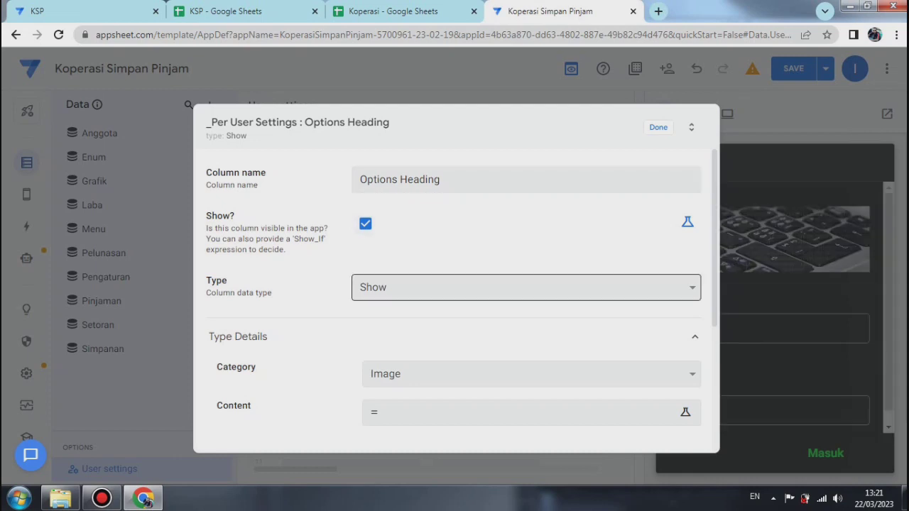
click(527, 288)
click(527, 287)
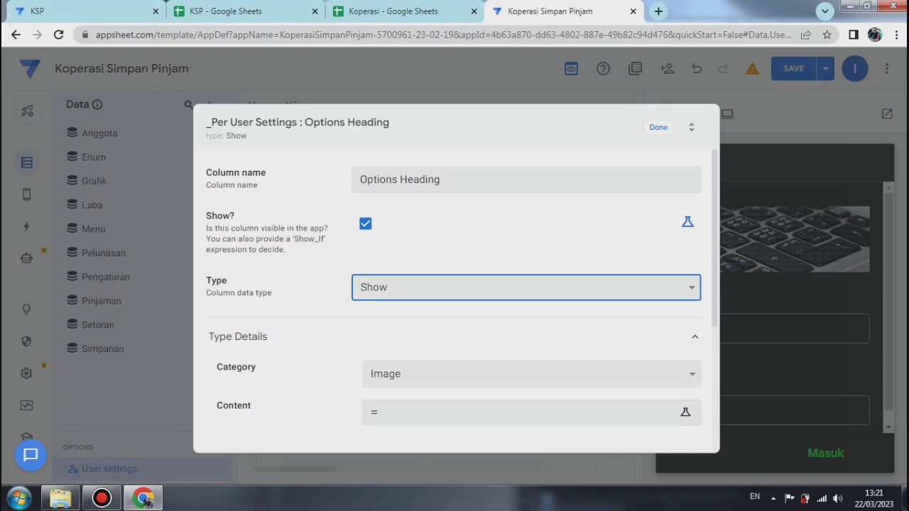
scroll(525, 270, down, 3)
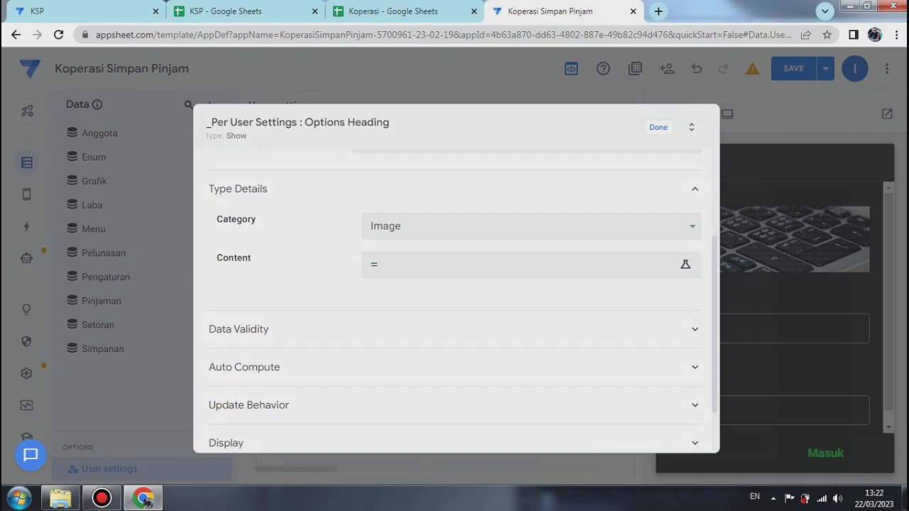
click(525, 265)
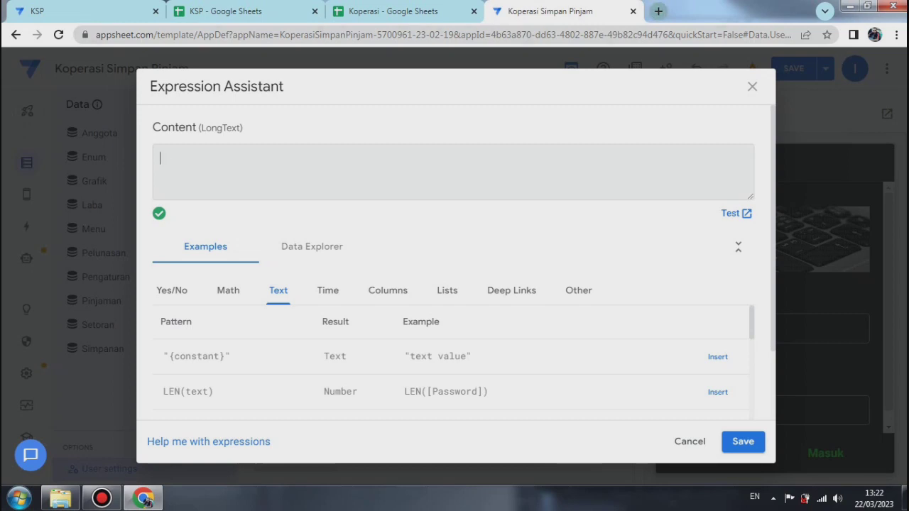
click(658, 12)
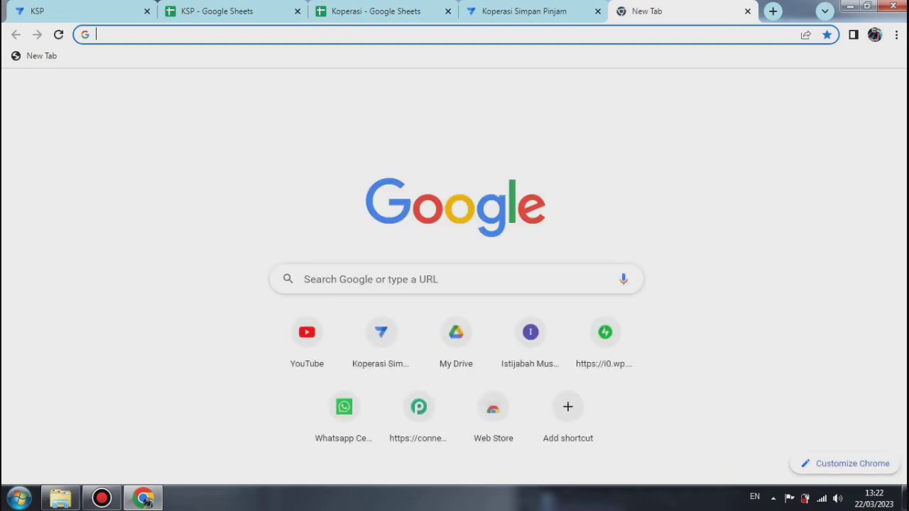
Search Pixabay for header images and browse the results for a suitable banner.
text(pi)
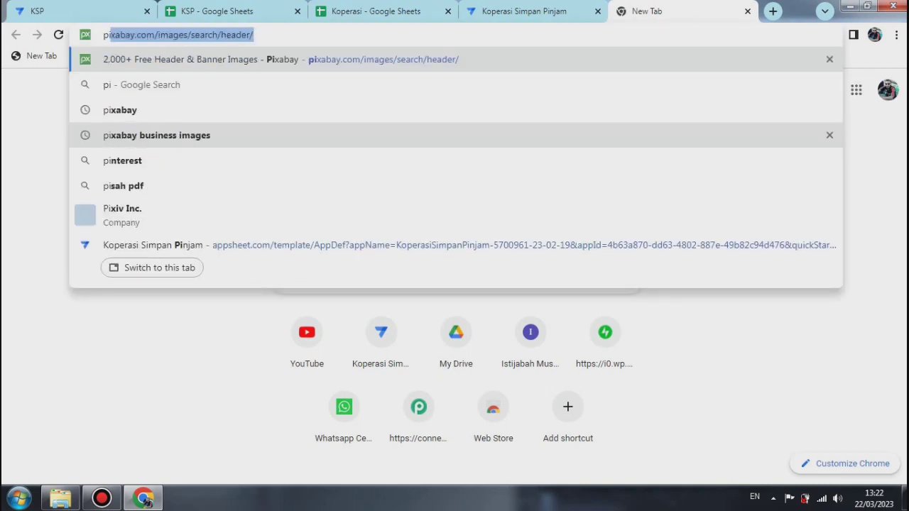
key(Return)
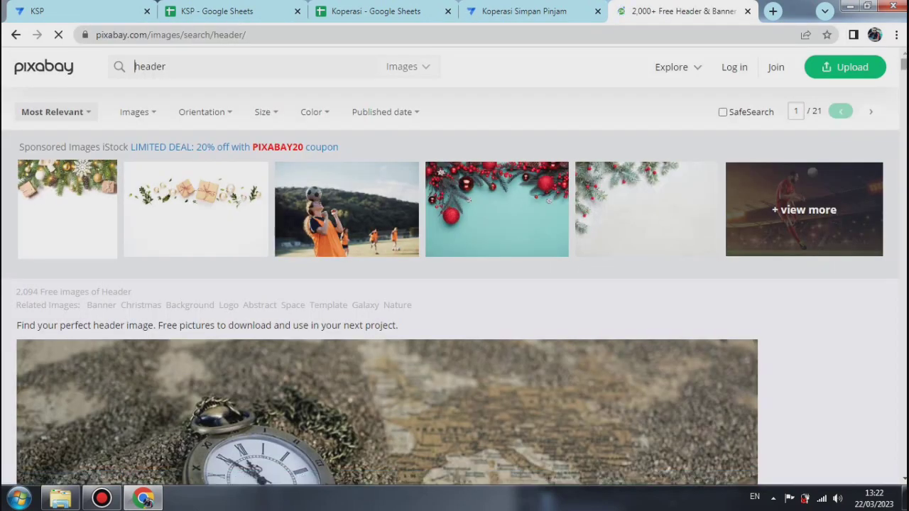
scroll(455, 284, down, 15)
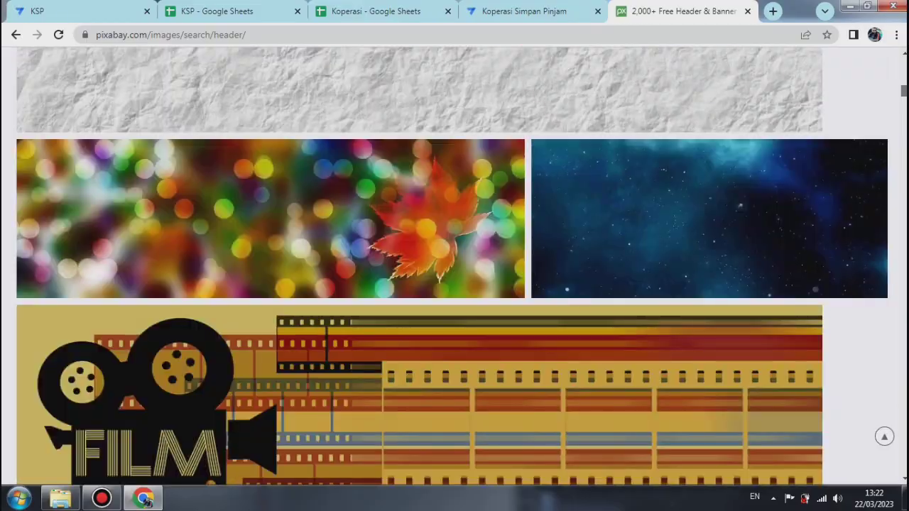
scroll(455, 284, down, 10)
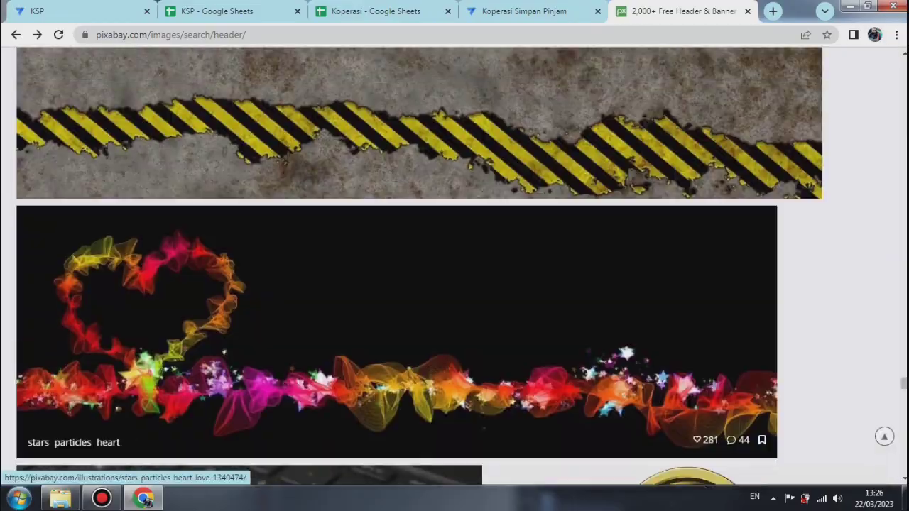
scroll(454, 284, up, 10)
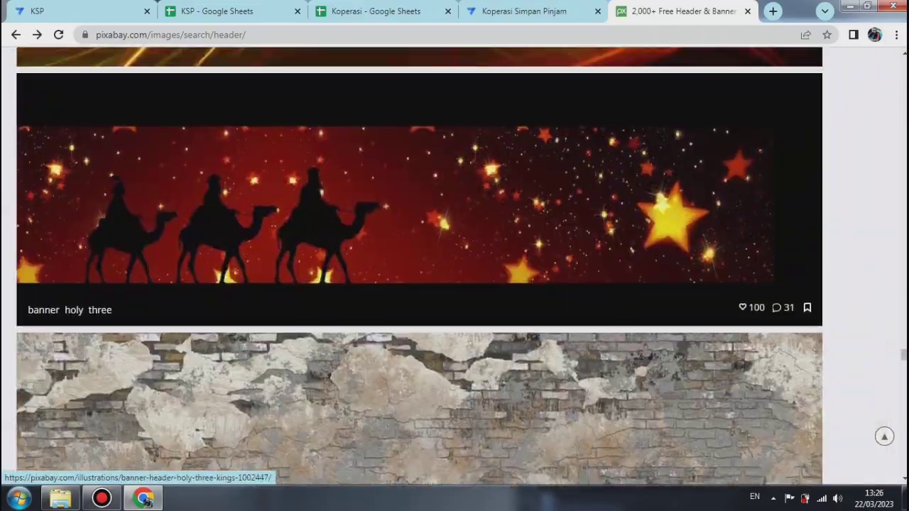
scroll(455, 284, up, 10)
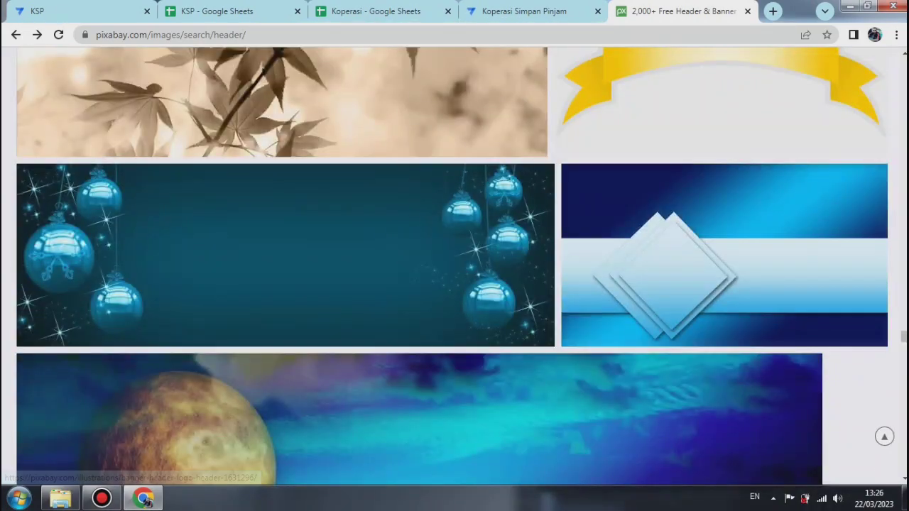
scroll(455, 284, up, 10)
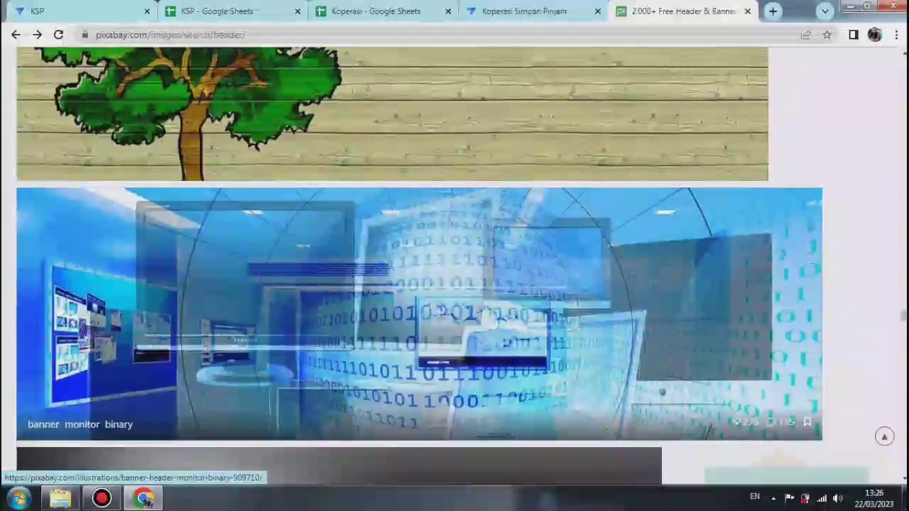
scroll(455, 284, up, 10)
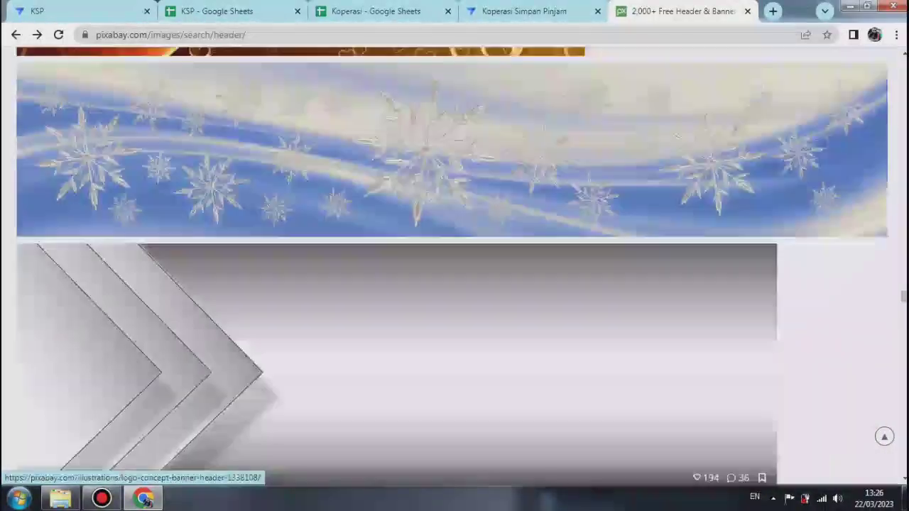
scroll(454, 284, up, 10)
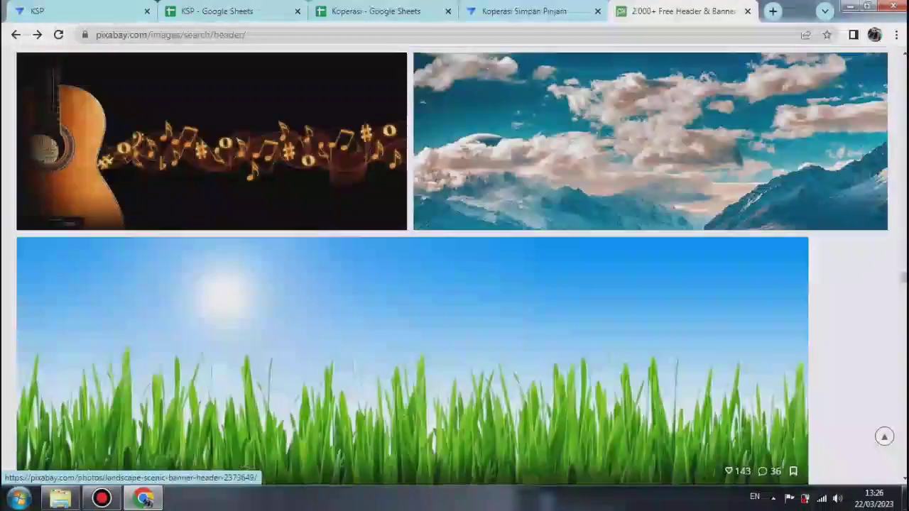
scroll(454, 284, up, 10)
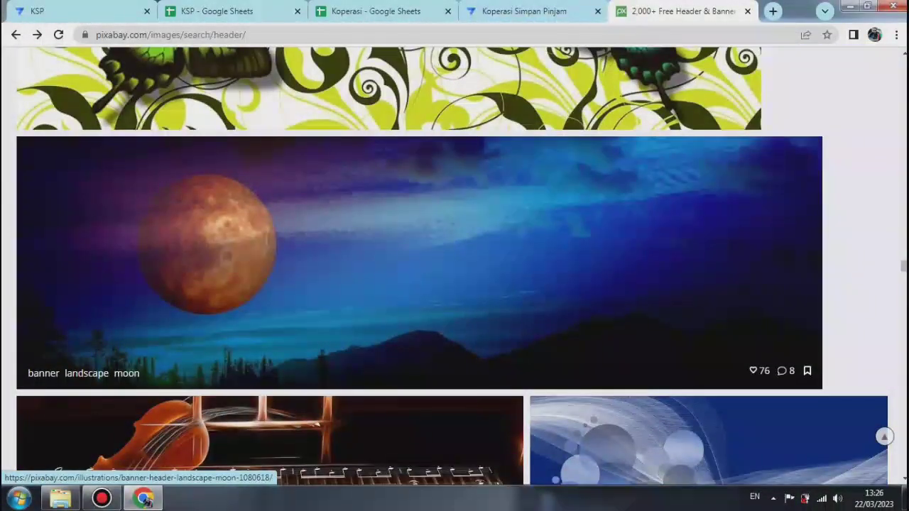
scroll(454, 284, up, 10)
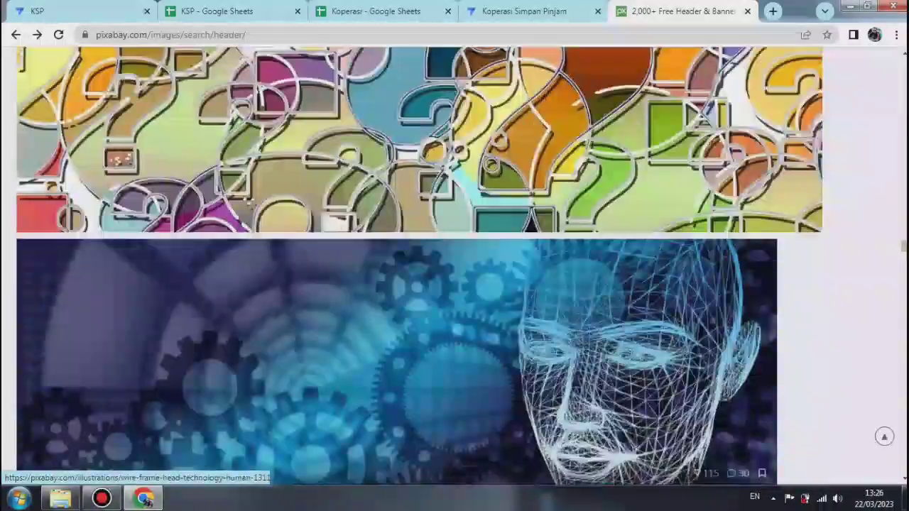
scroll(454, 284, up, 10)
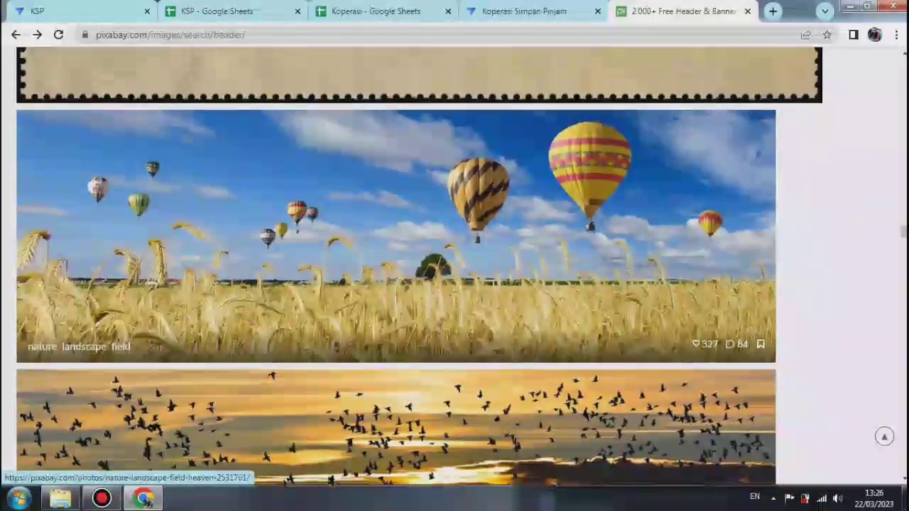
scroll(454, 284, up, 10)
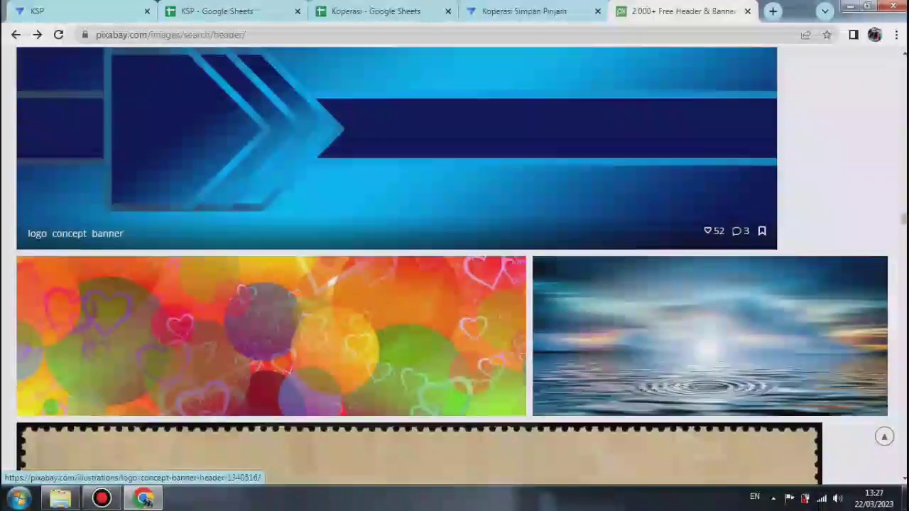
scroll(455, 284, up, 10)
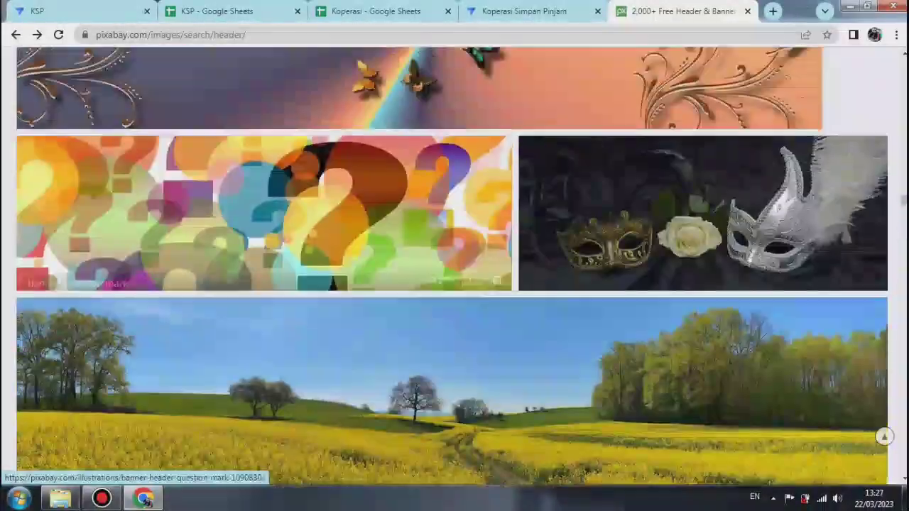
scroll(455, 284, up, 10)
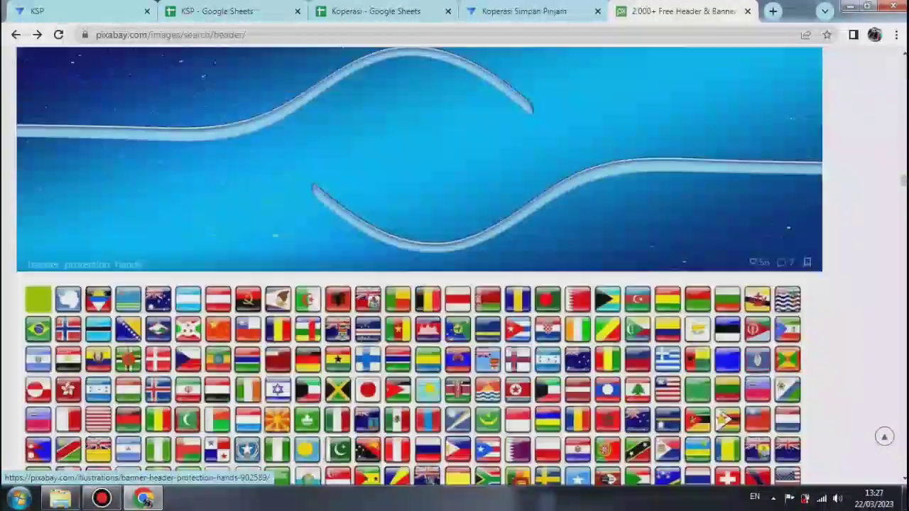
scroll(454, 284, up, 7)
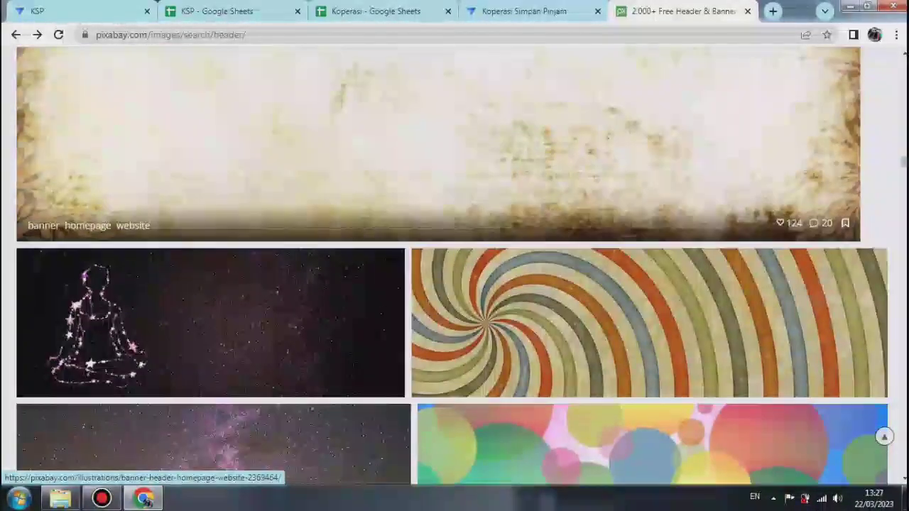
scroll(455, 284, up, 8)
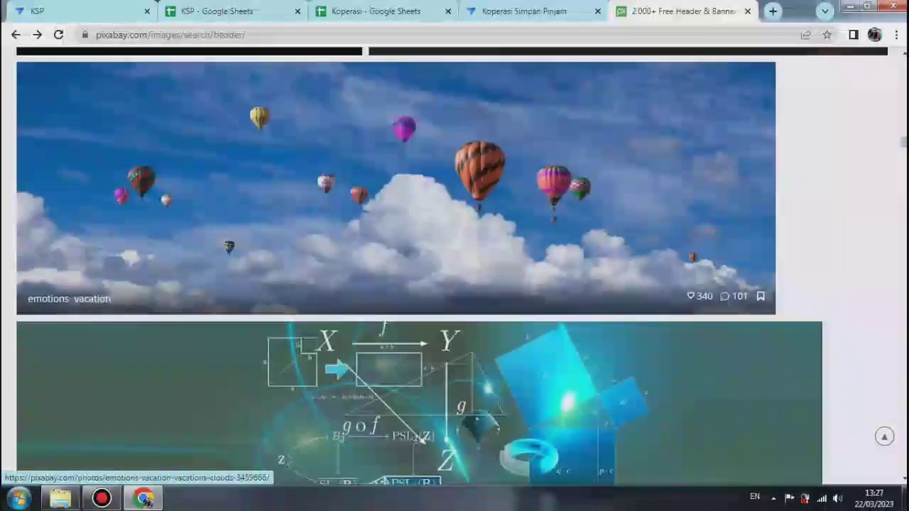
Copy the mathematics banner's image address and return to the AppSheet editor.
scroll(455, 284, down, 3)
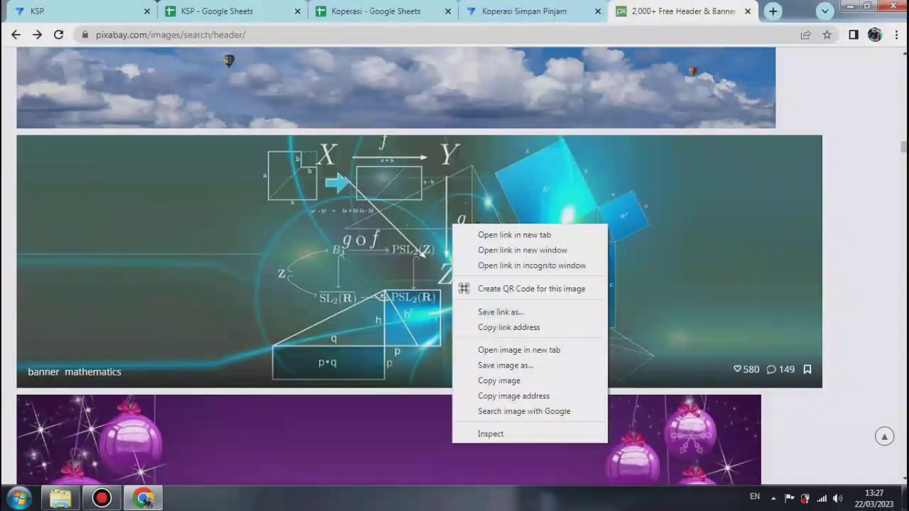
click(513, 395)
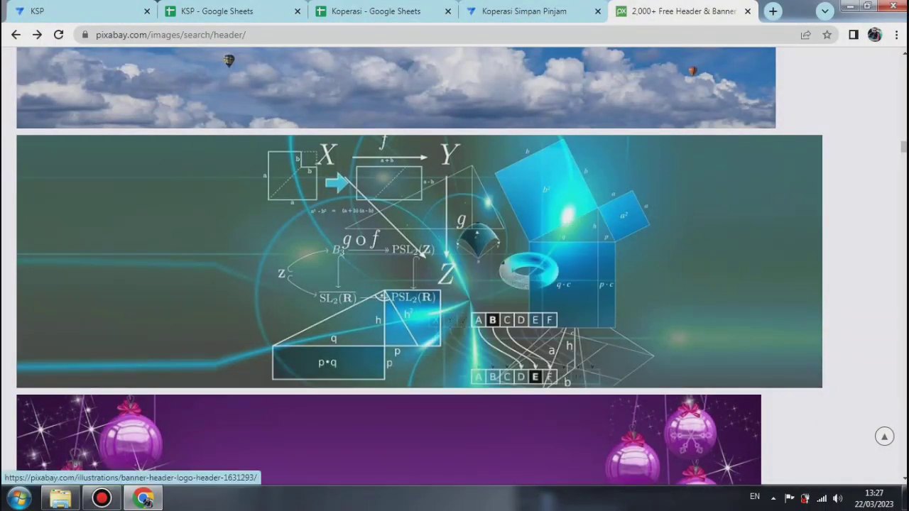
click(524, 12)
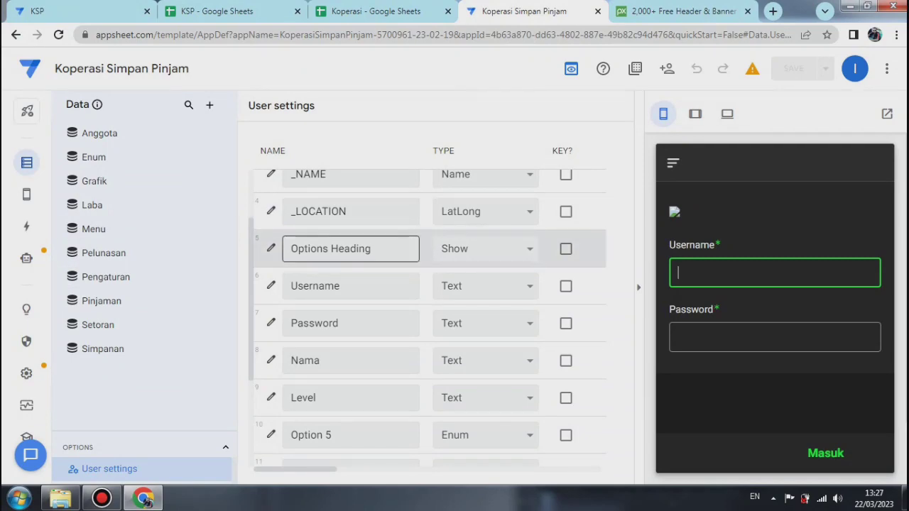
Replace the Options Heading content's keyboard URL with the quoted Pixabay banner-982162__340.jpg URL and save.
click(271, 249)
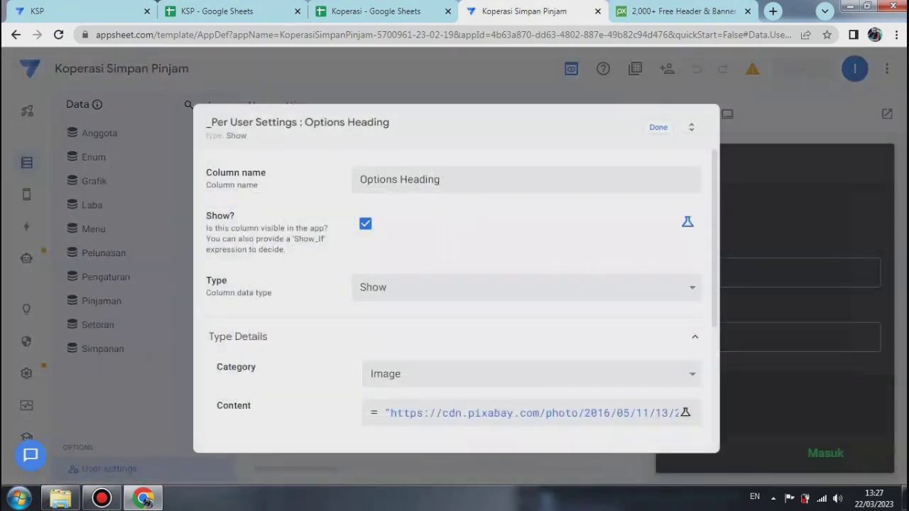
click(502, 413)
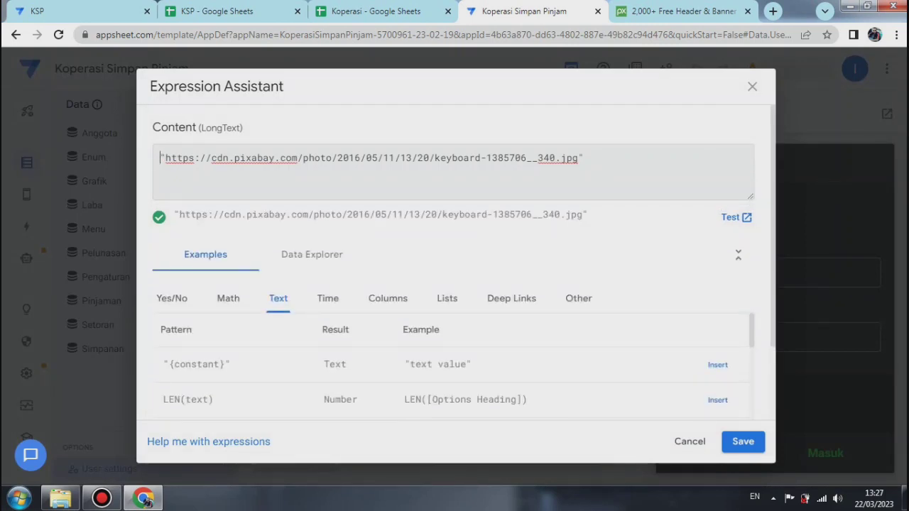
drag(165, 157, 561, 158)
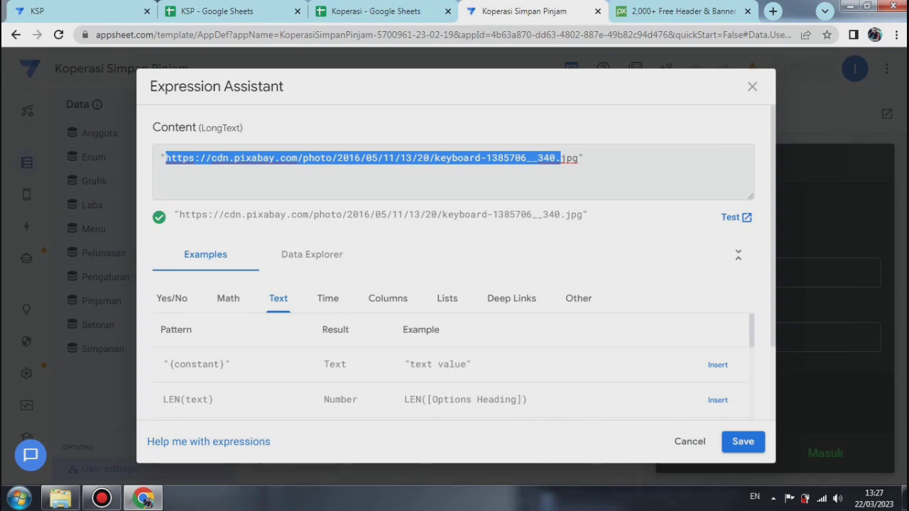
click(585, 159)
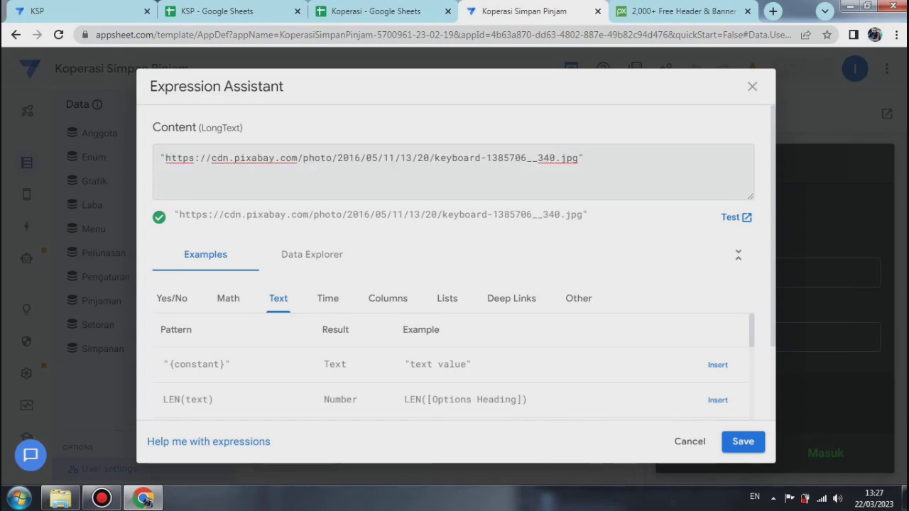
drag(160, 158, 586, 159)
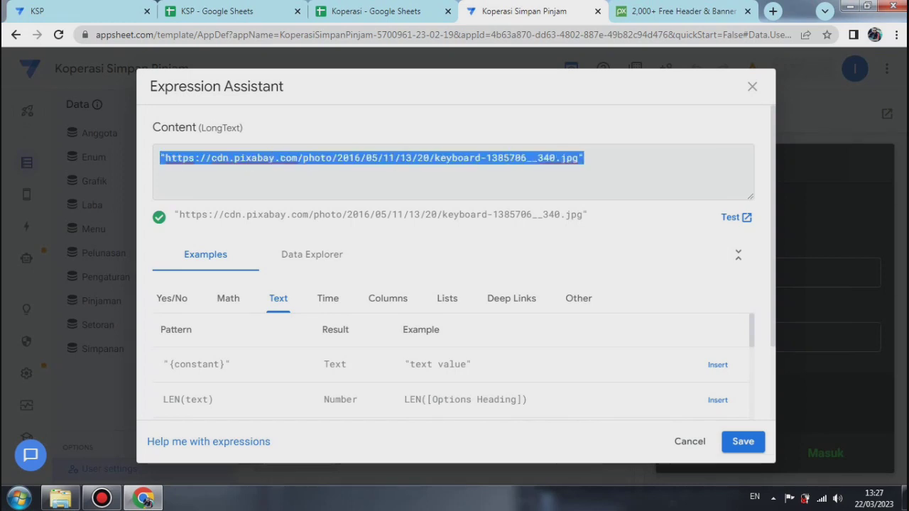
key(BackSpace)
text(https://cdn.pixabay.com/photo/2015/10/11/11/20/banner-982162__340.jpg)
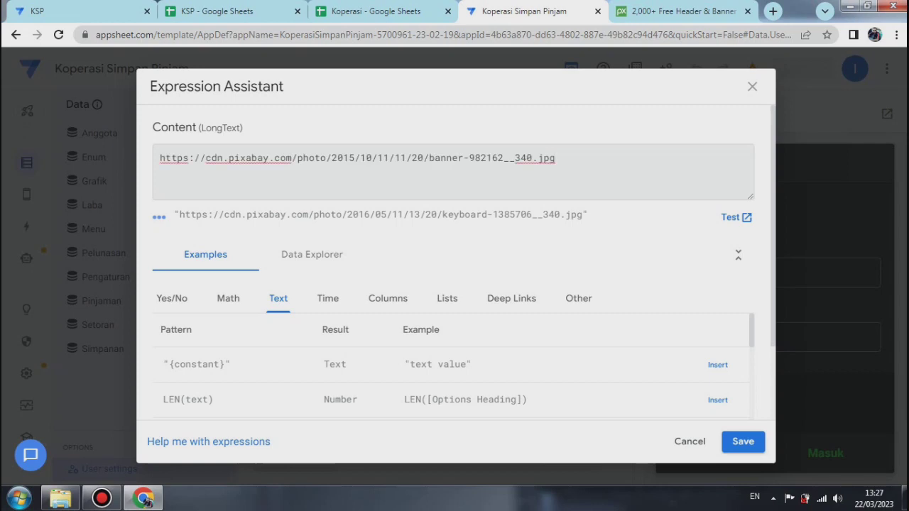
text(")
key(Home)
text(")
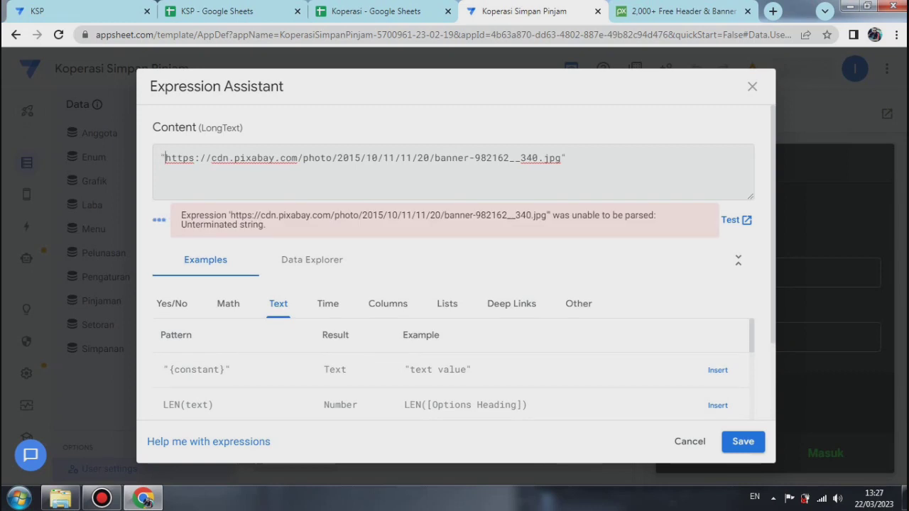
click(742, 442)
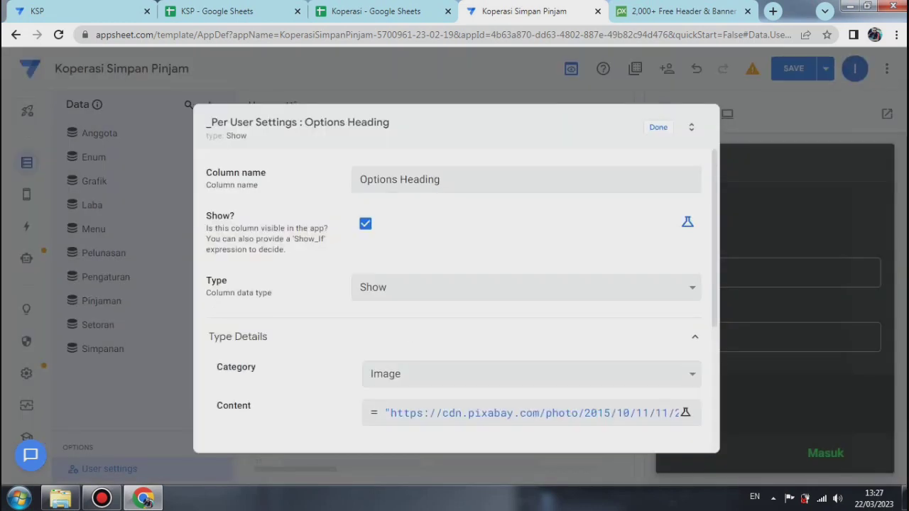
click(658, 127)
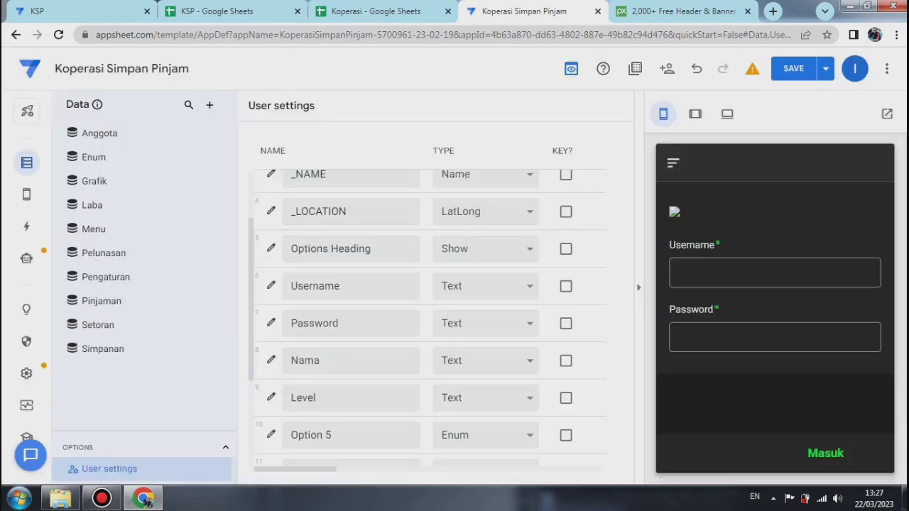
Save and verify the app, then close the Pixabay header search page.
click(826, 68)
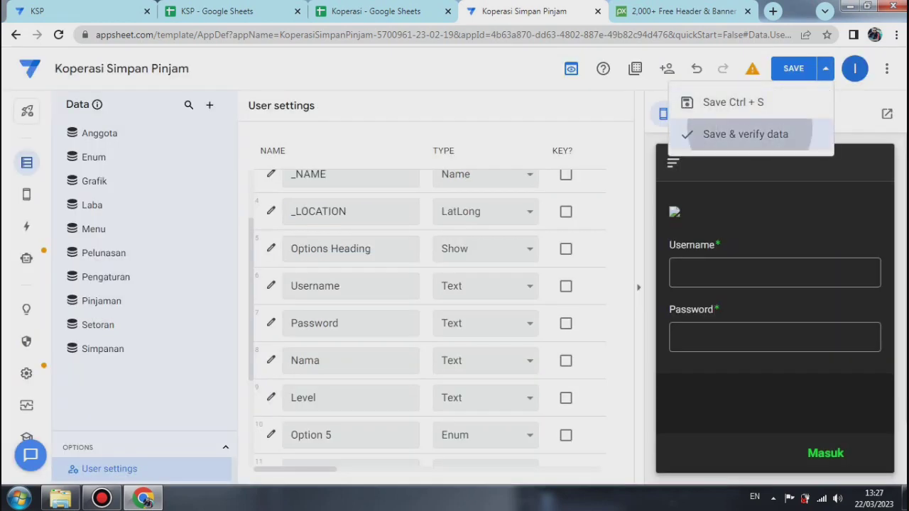
click(746, 134)
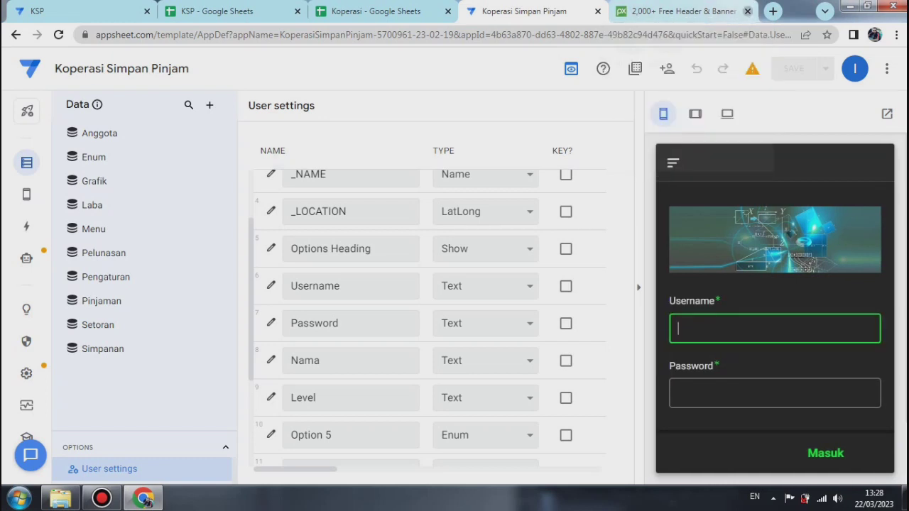
click(747, 11)
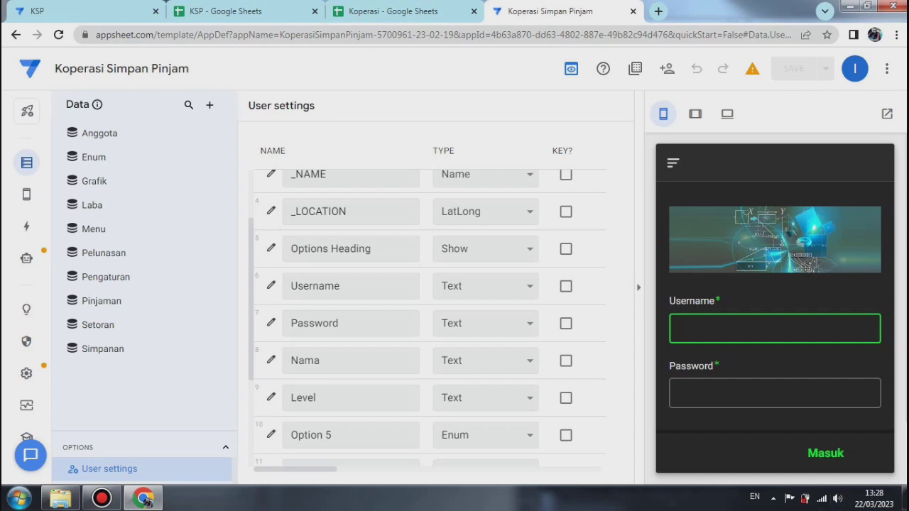
Sign in to the previewed app with the test user's username and password.
text(iam)
key(BackSpace)
key(BackSpace)
text(mam74)
key(Tab)
text(12)
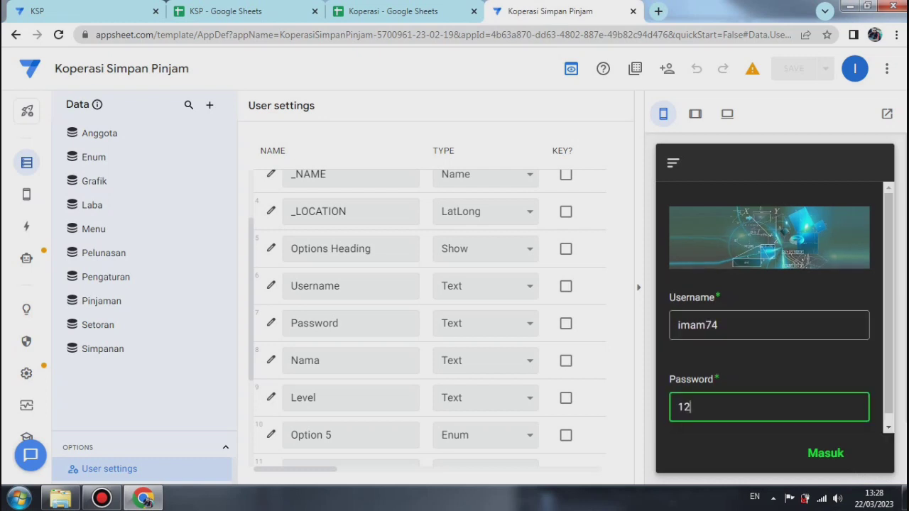
text(3456)
key(Tab)
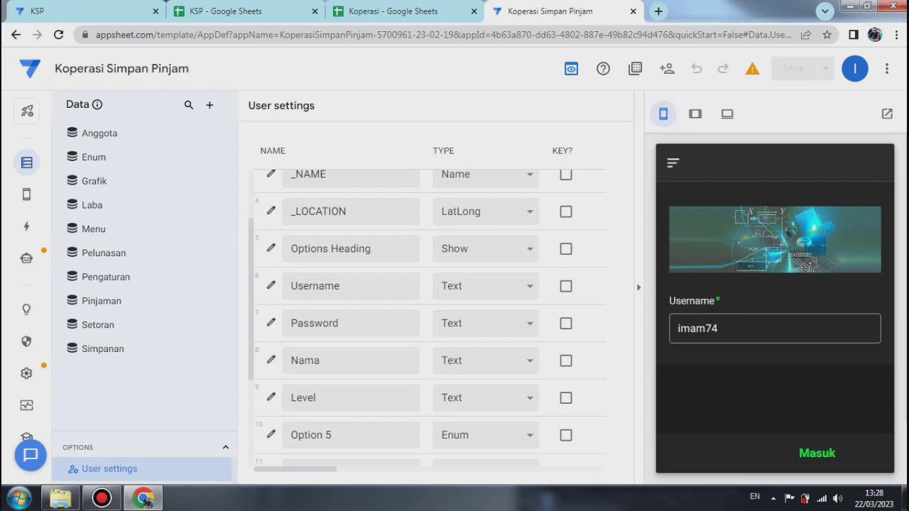
click(817, 453)
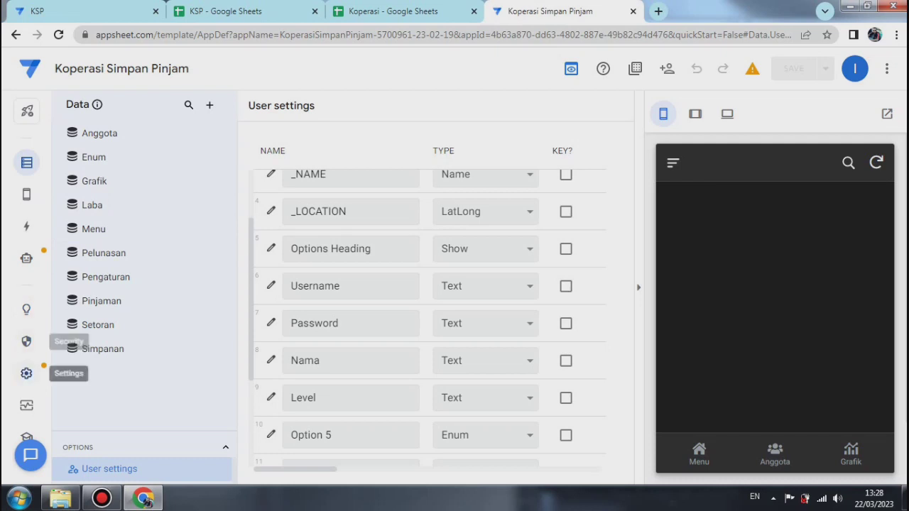
In Theme & Brand, switch the theme to light and back to dark.
click(26, 373)
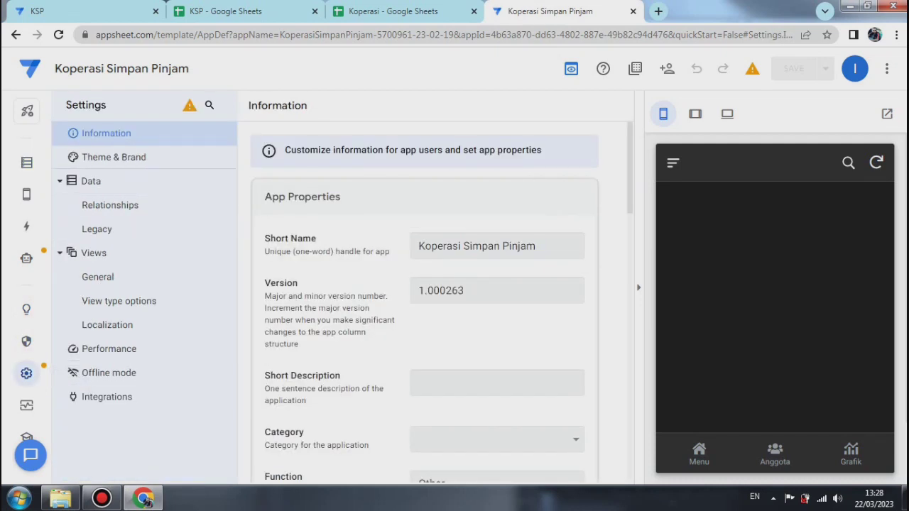
click(114, 158)
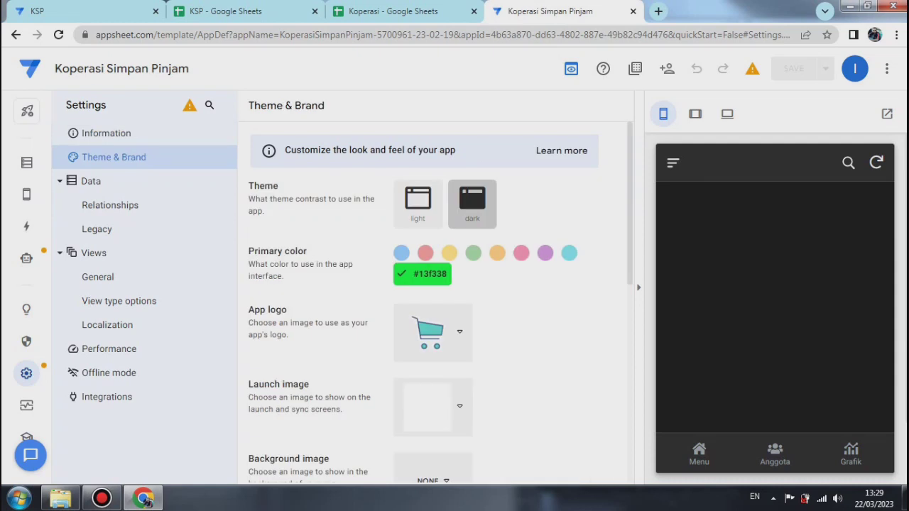
click(417, 205)
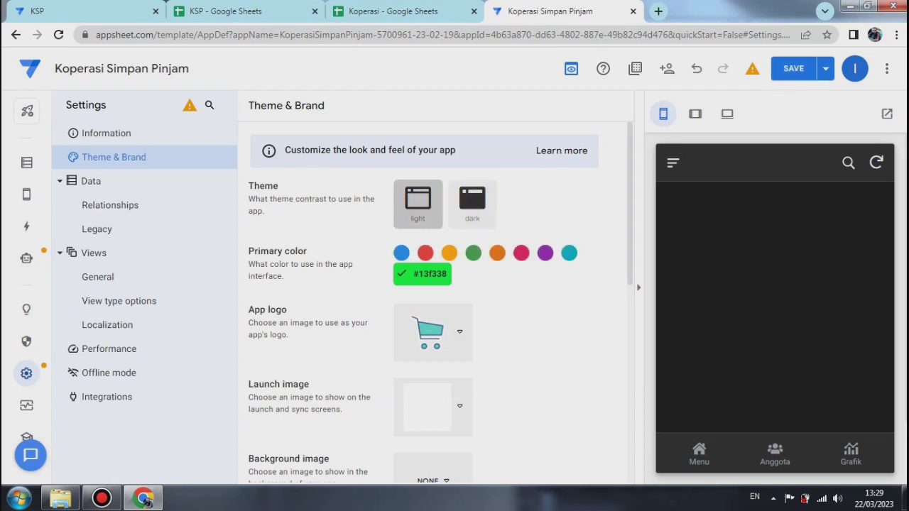
click(472, 205)
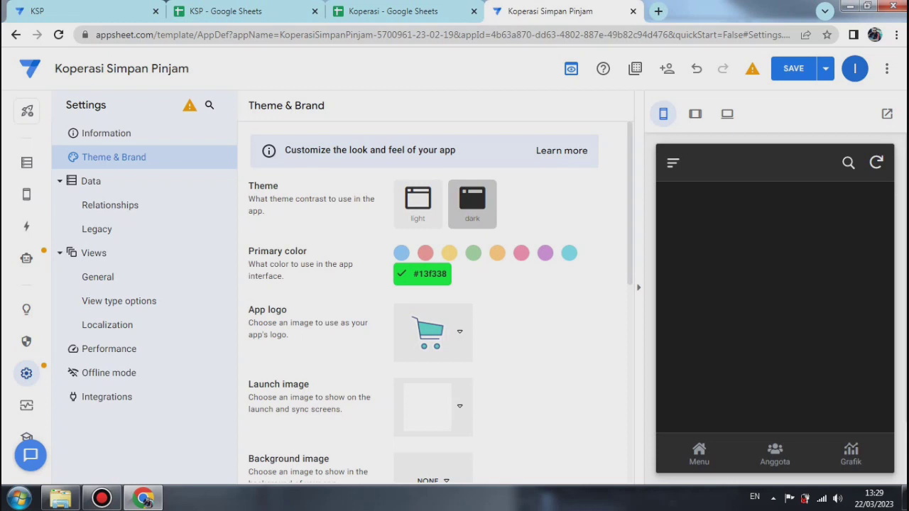
Review the app logo choices, keeping the cart logo unchanged.
click(459, 331)
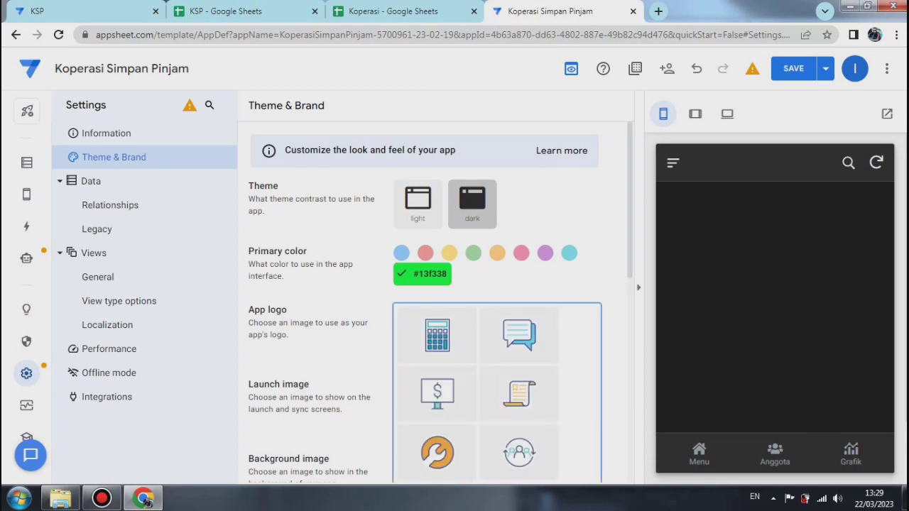
key(Escape)
scroll(424, 301, down, 1)
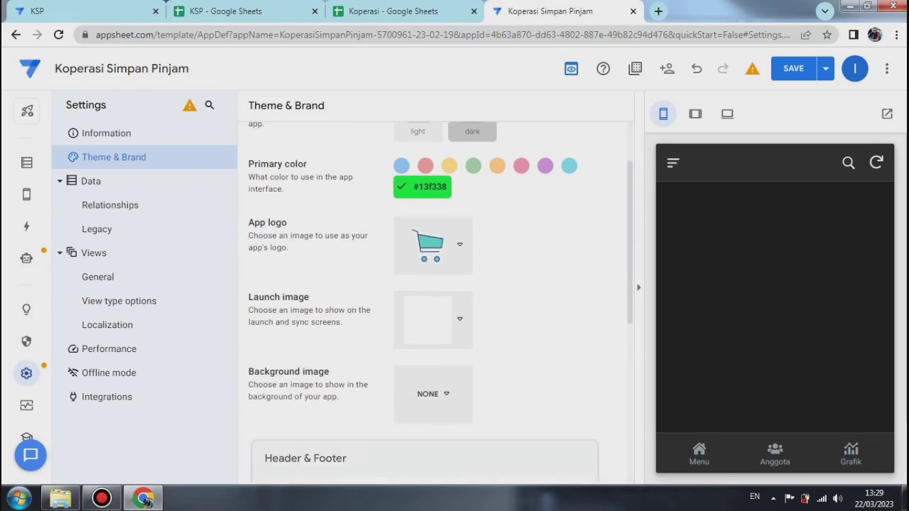
click(460, 237)
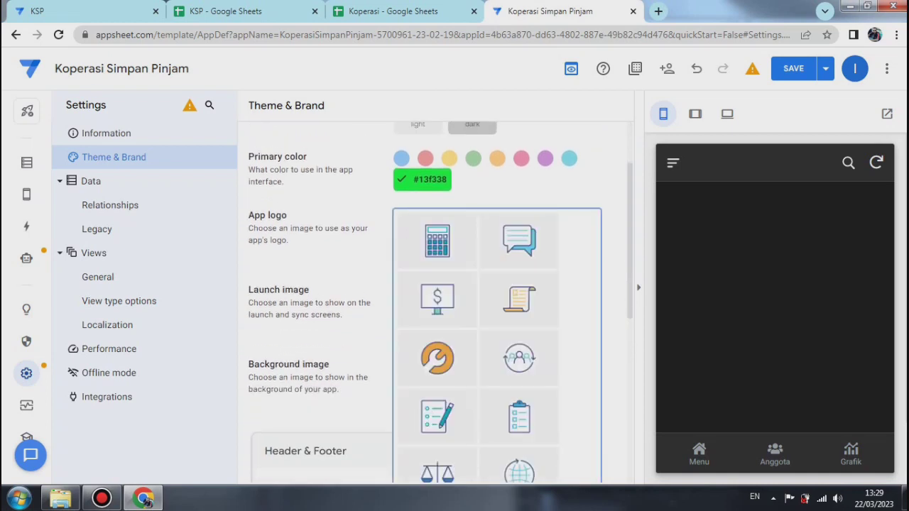
key(Escape)
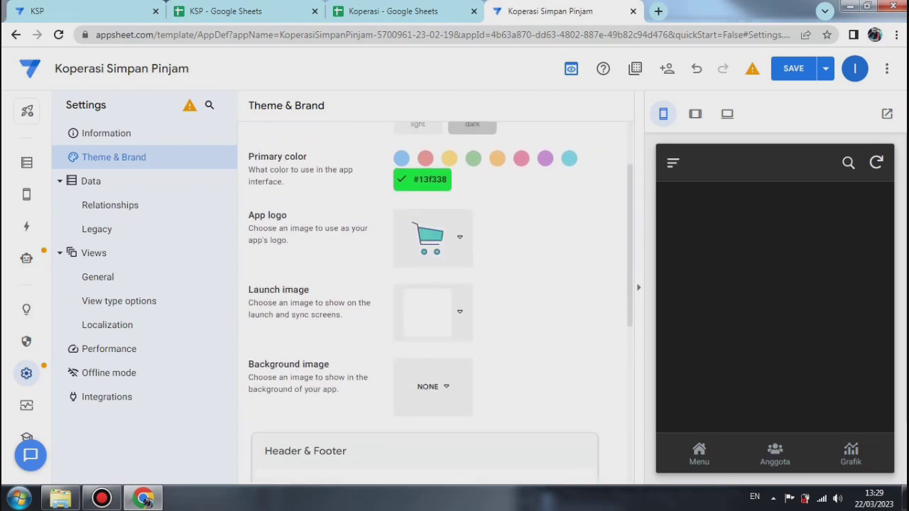
scroll(440, 295, down, 2)
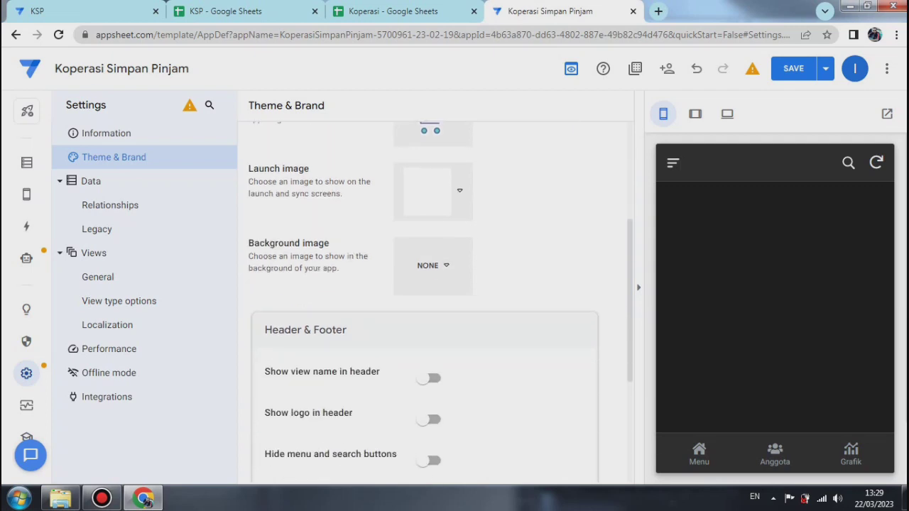
click(440, 135)
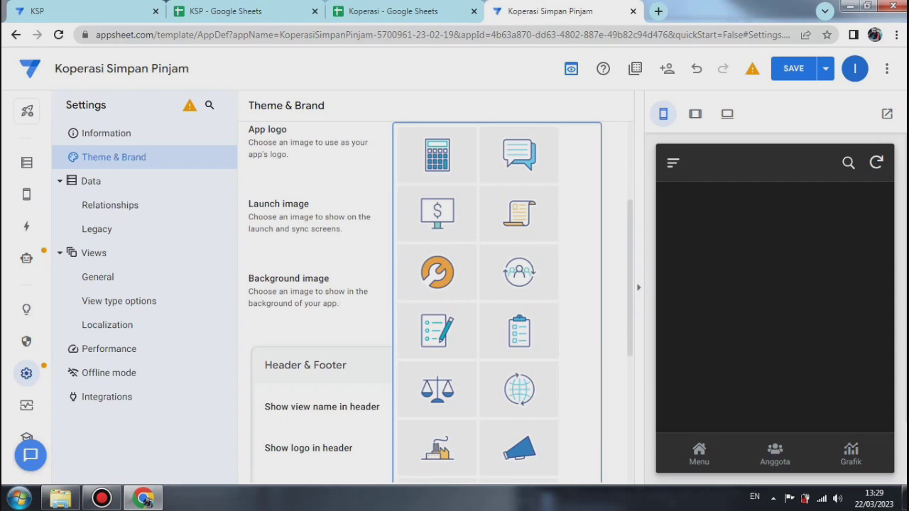
key(Escape)
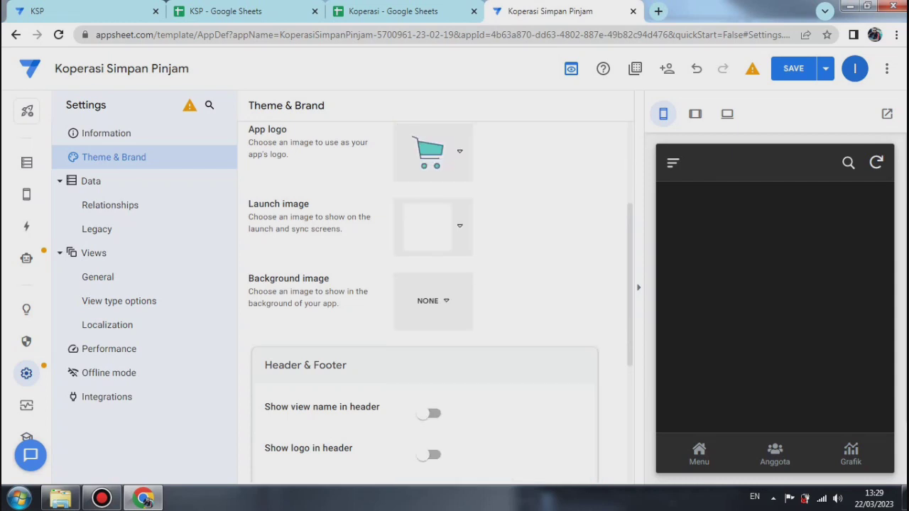
Make the blue lattice picture the app's launch image.
click(458, 226)
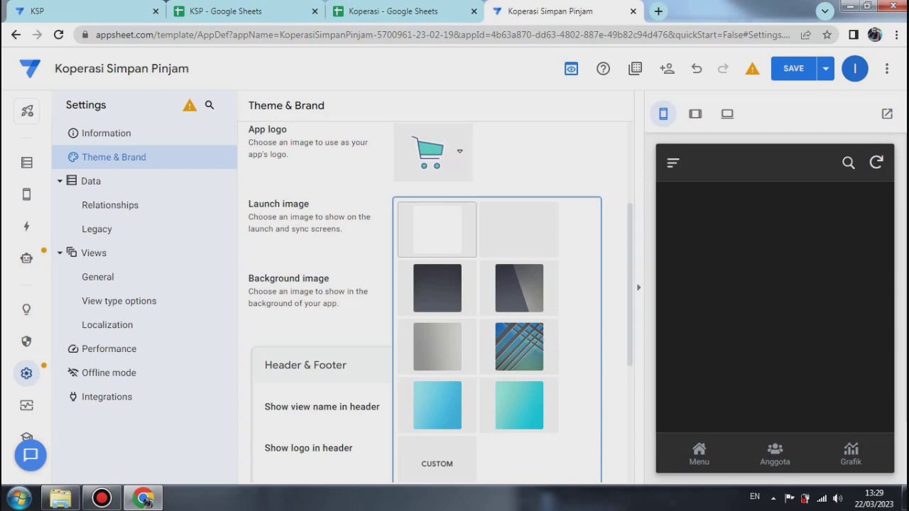
click(519, 348)
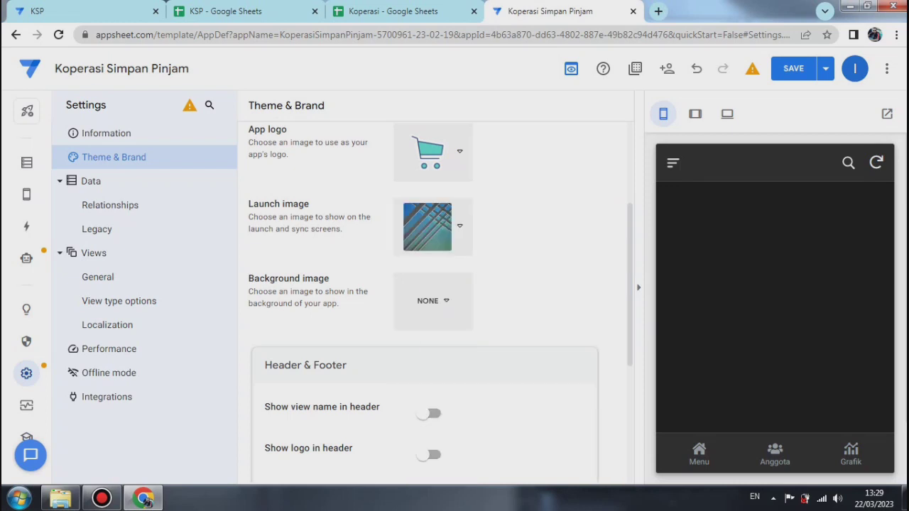
scroll(440, 302, down, 3)
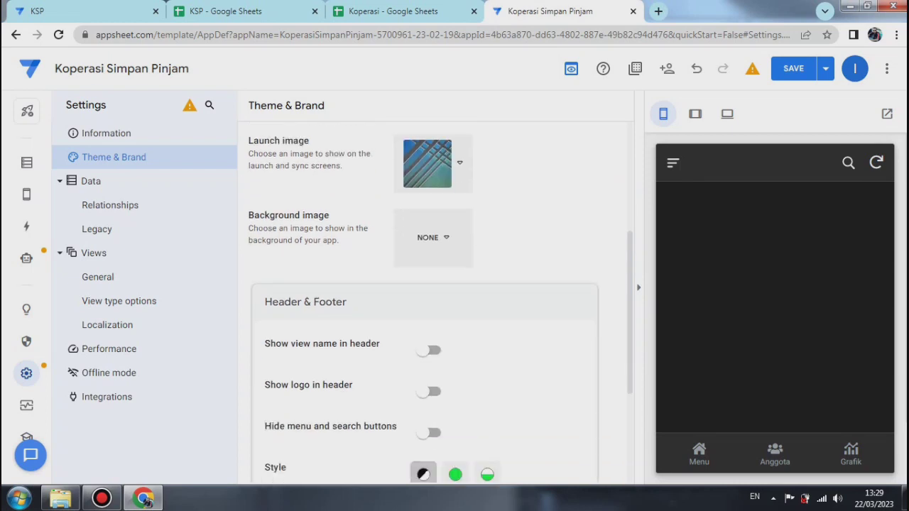
scroll(440, 302, up, 3)
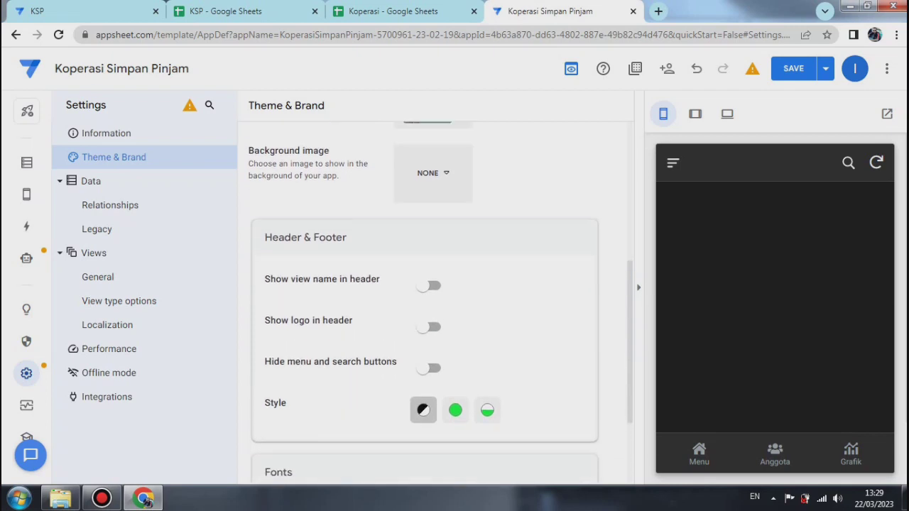
scroll(441, 302, up, 1)
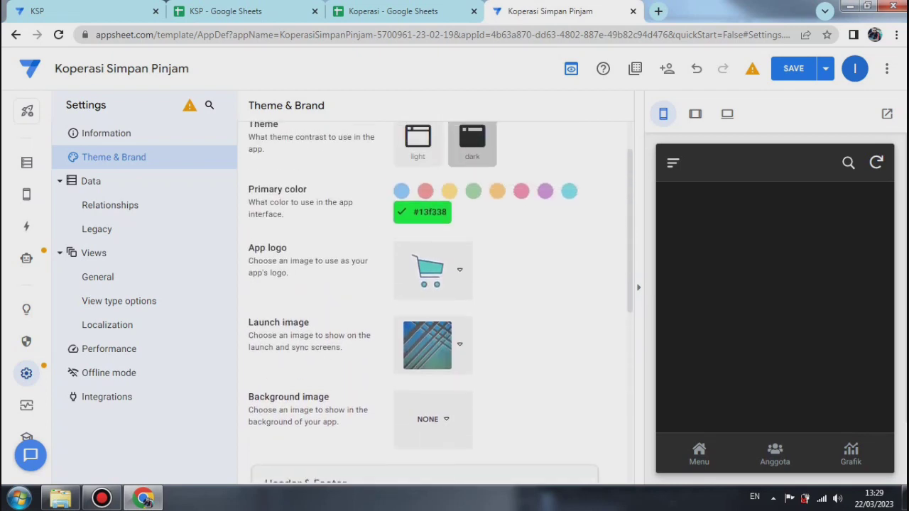
scroll(440, 302, down, 2)
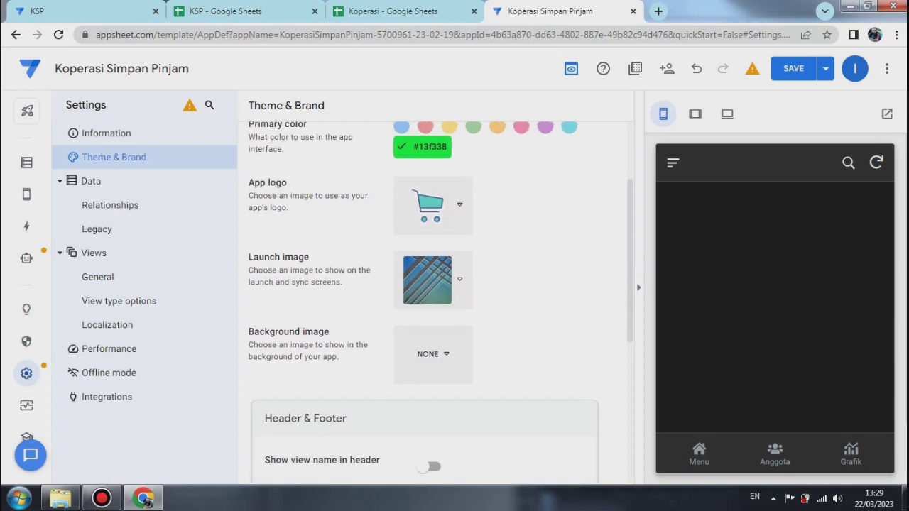
scroll(440, 302, down, 1)
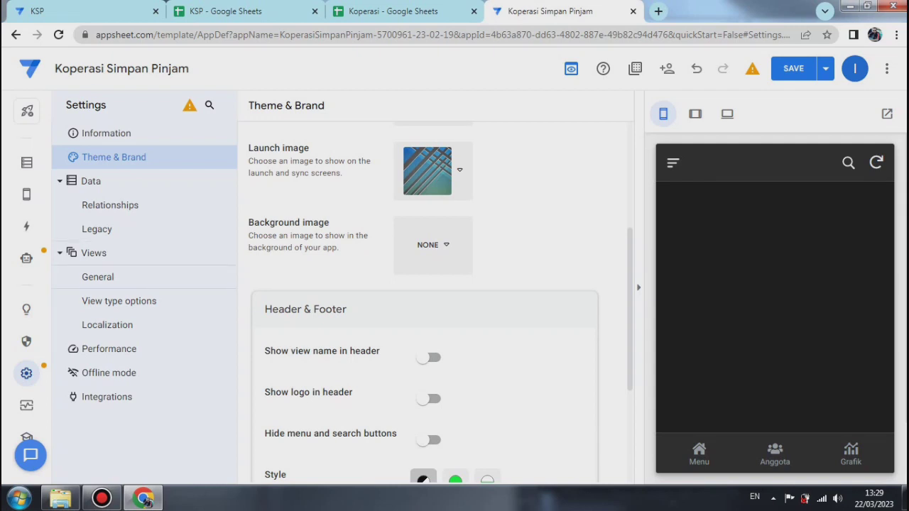
click(120, 301)
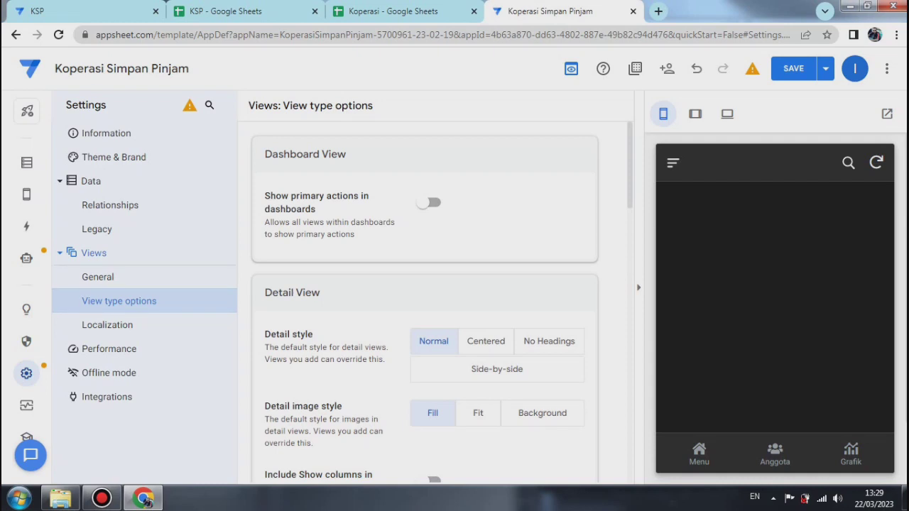
From Views > General, Save & verify data so the Menu tiles appear, then switch to the Koperasi sheet.
click(98, 277)
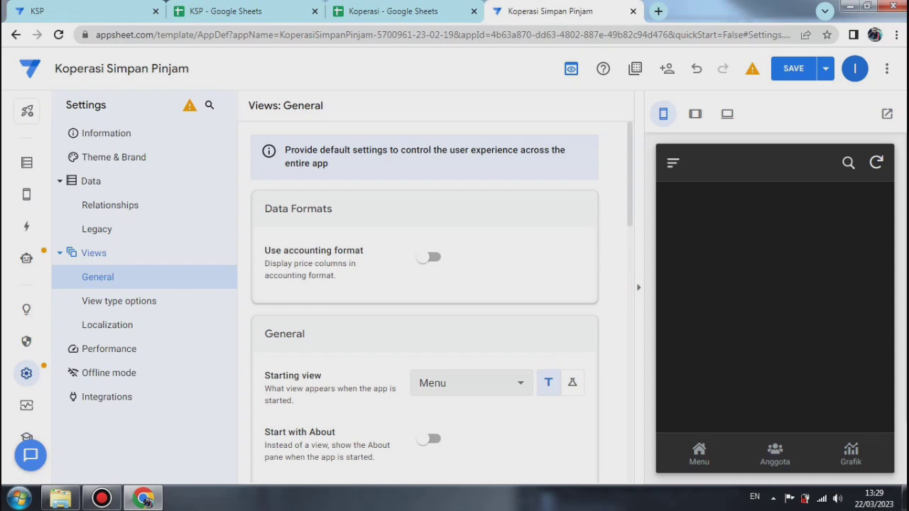
scroll(425, 298, down, 3)
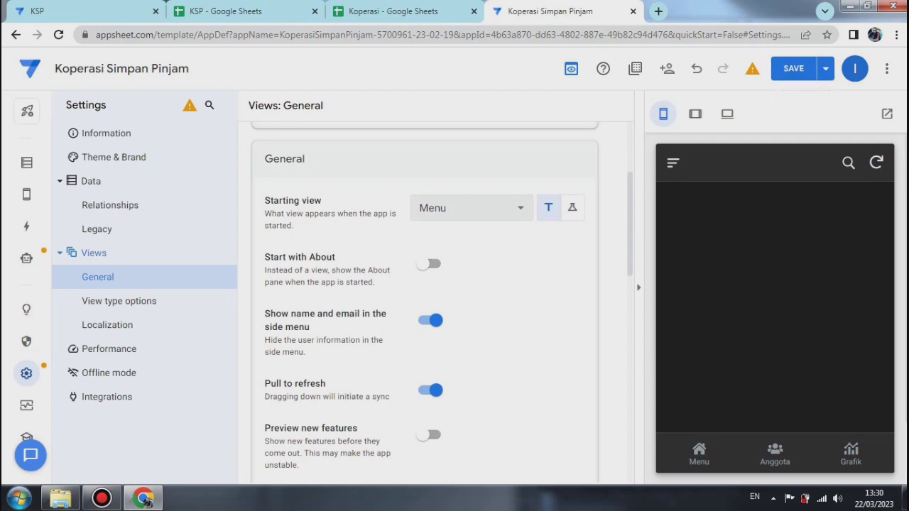
click(826, 68)
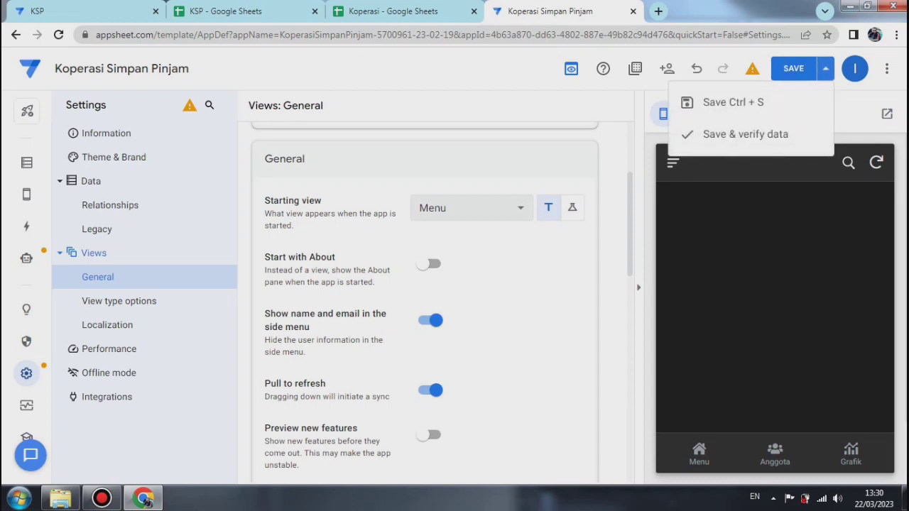
click(746, 135)
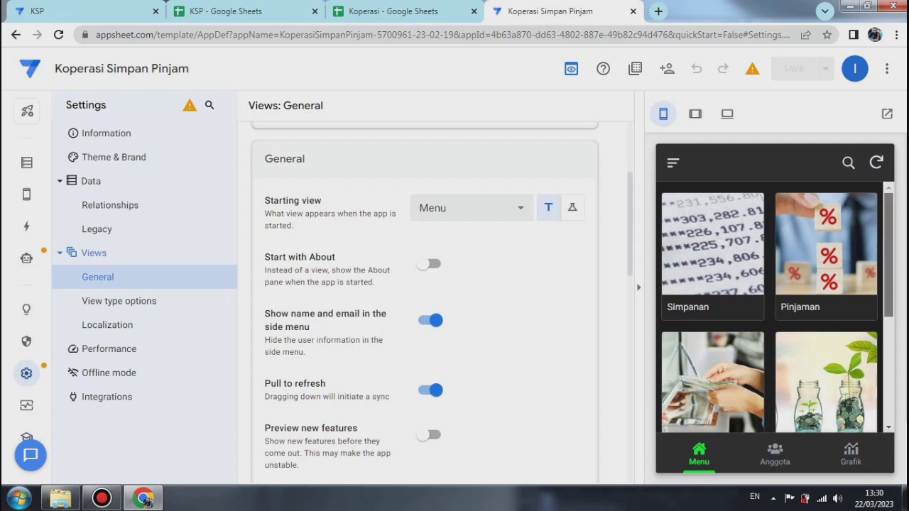
scroll(770, 305, down, 3)
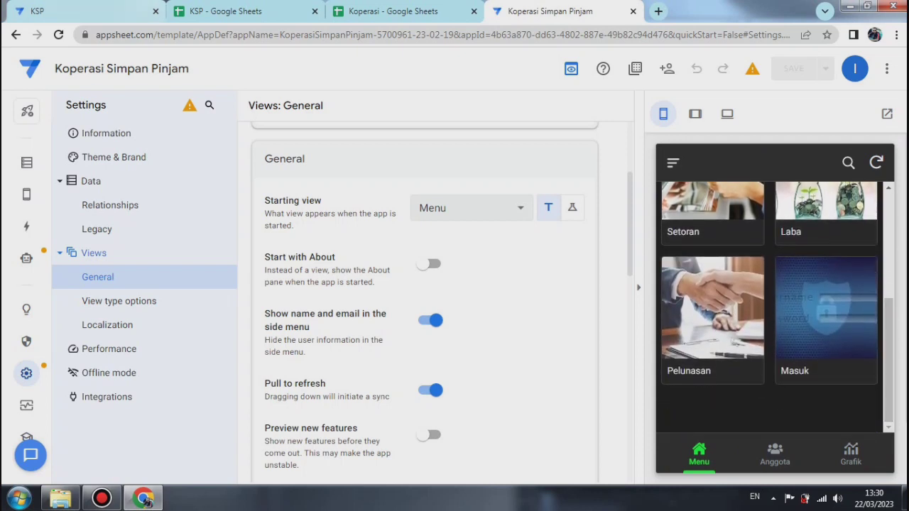
click(398, 11)
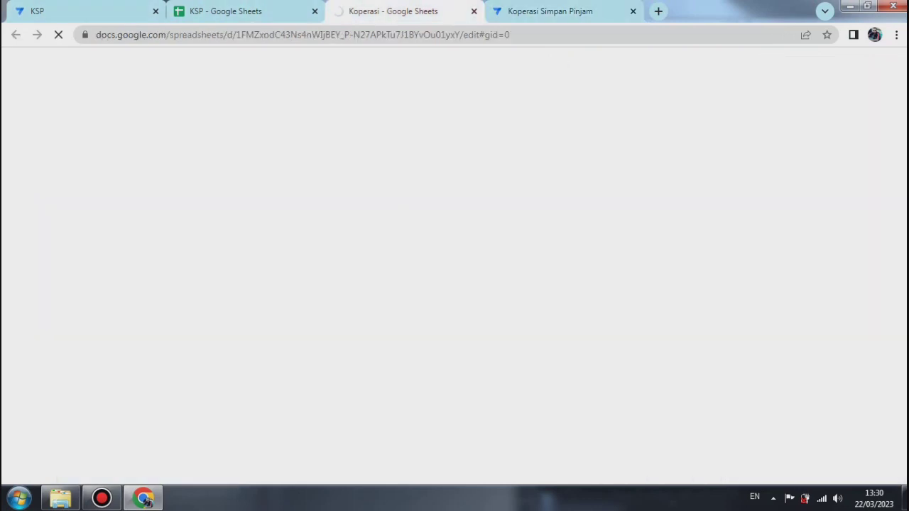
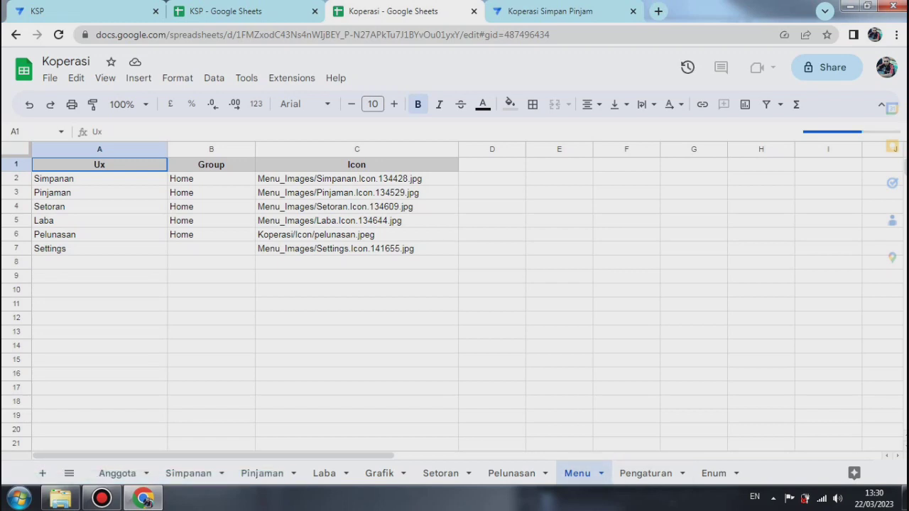
Check each level's menus on the Pengaturan sheet, then return to the Koperasi Simpan Pinjam editor.
key(ctrl+Page_Down)
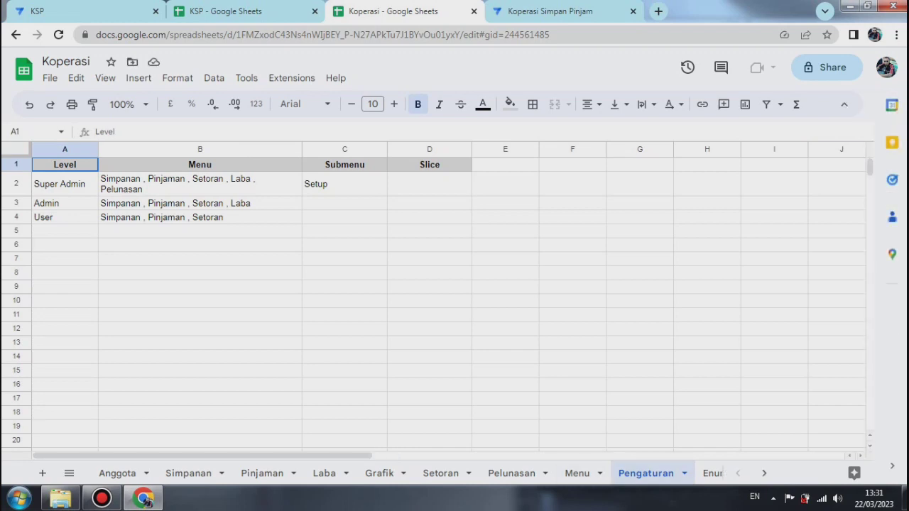
click(550, 10)
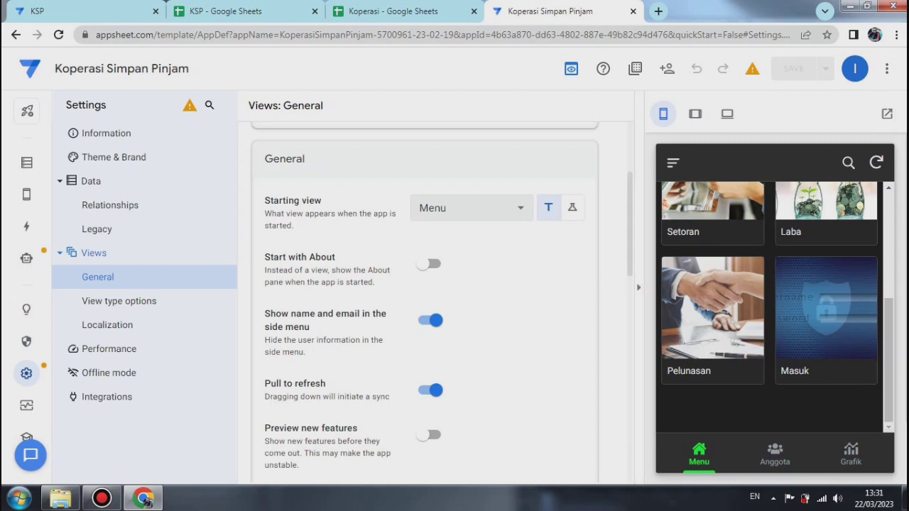
Create a new blank view named Beranda.
scroll(440, 298, up, 2)
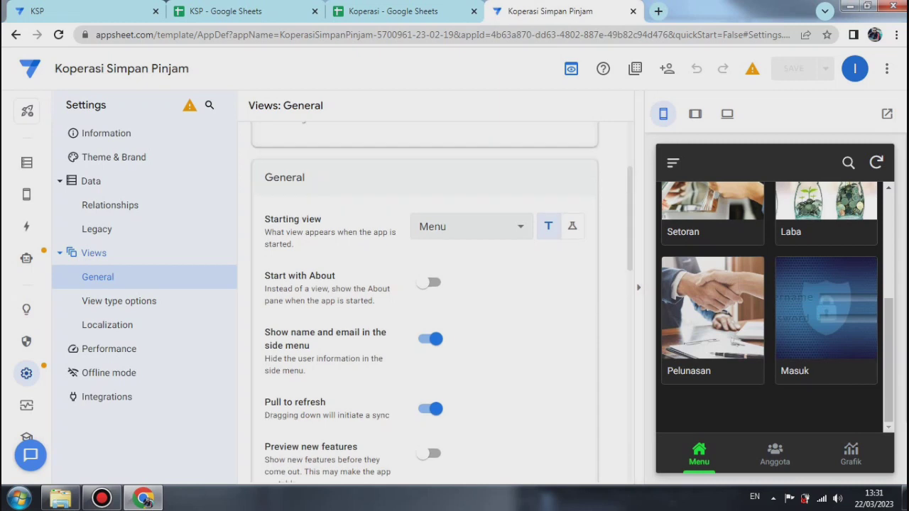
scroll(441, 299, down, 4)
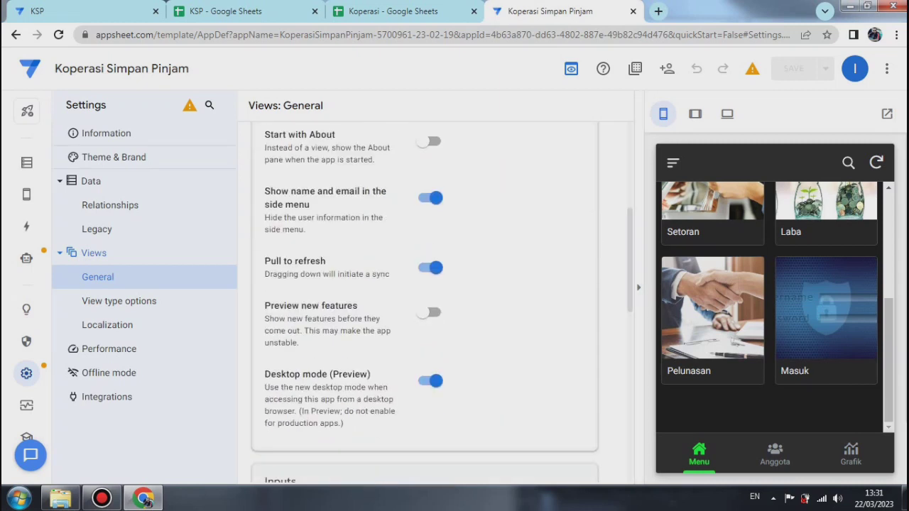
click(26, 163)
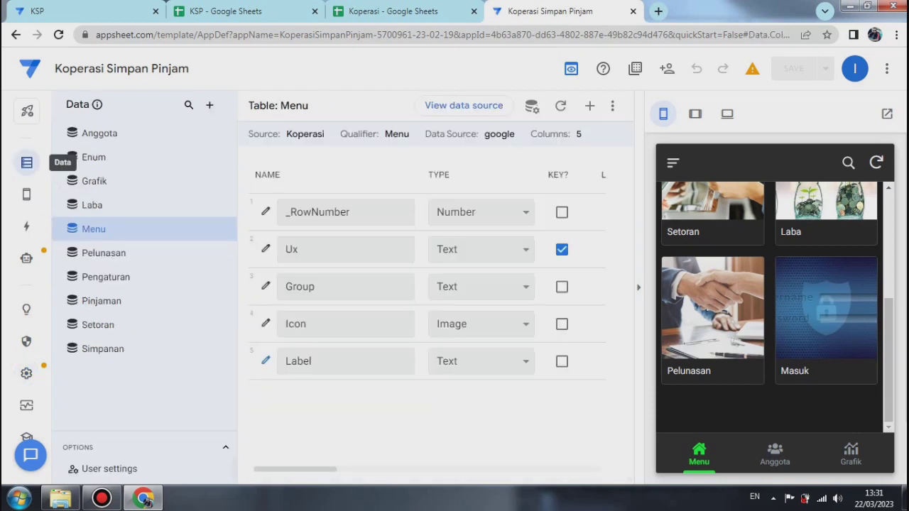
mouse_move(27, 195)
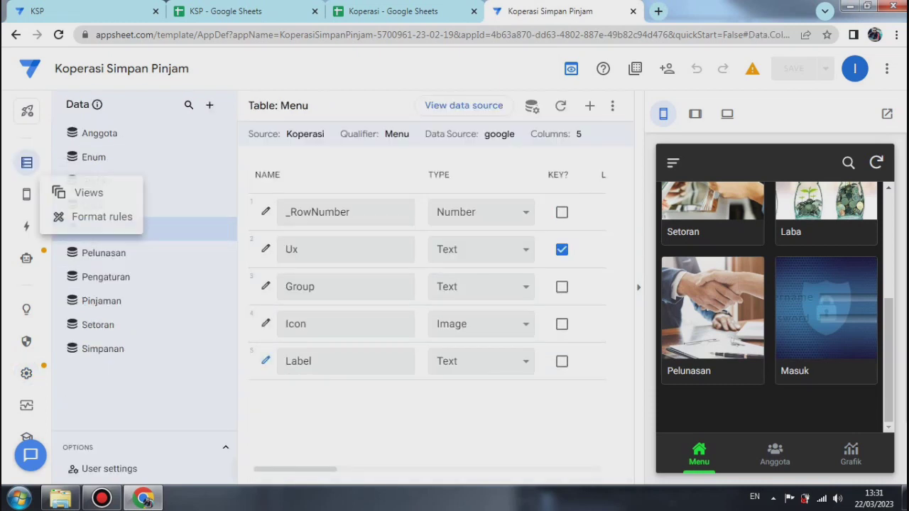
click(27, 195)
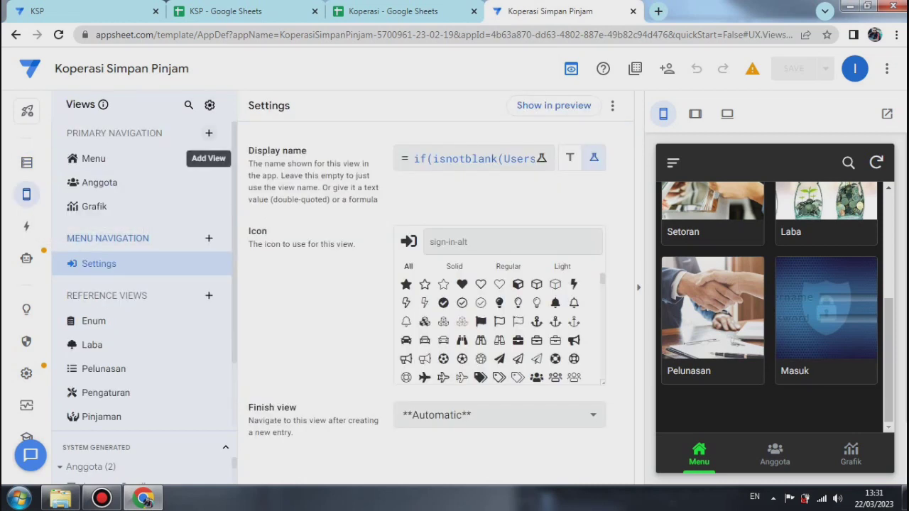
click(208, 132)
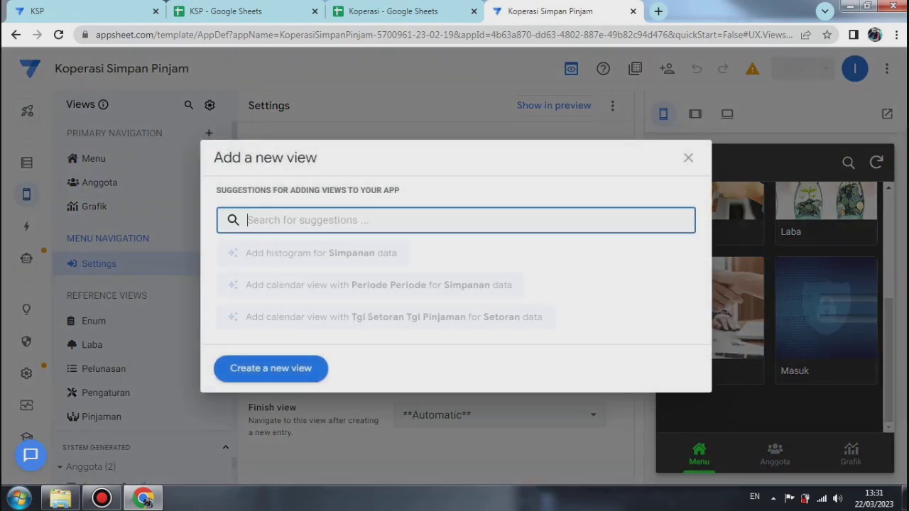
click(265, 372)
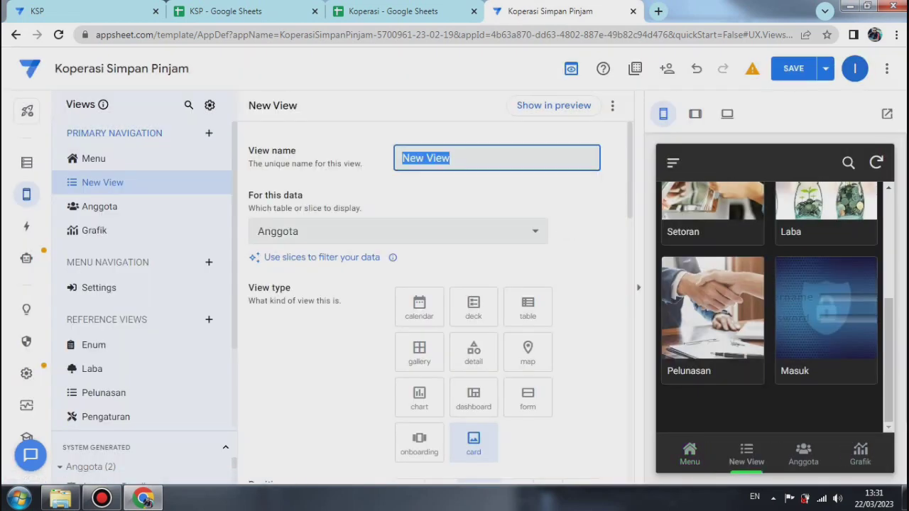
text(Be)
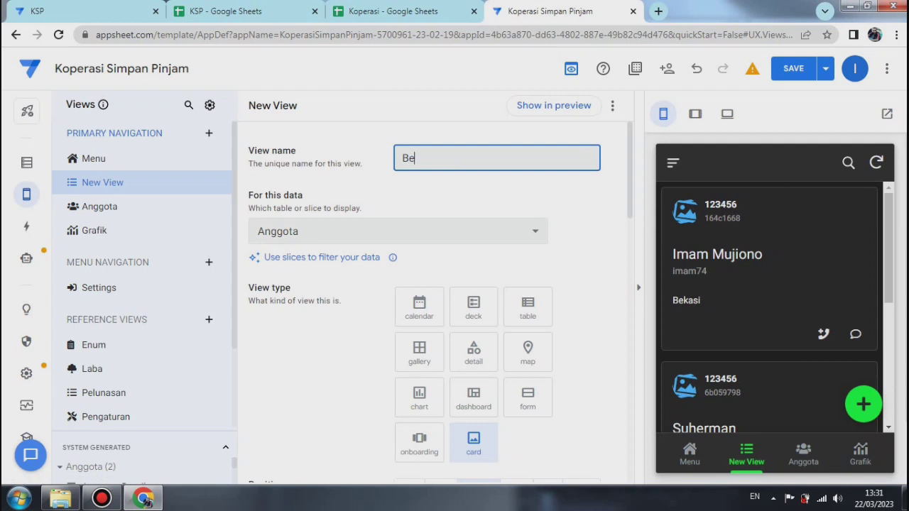
text(randa)
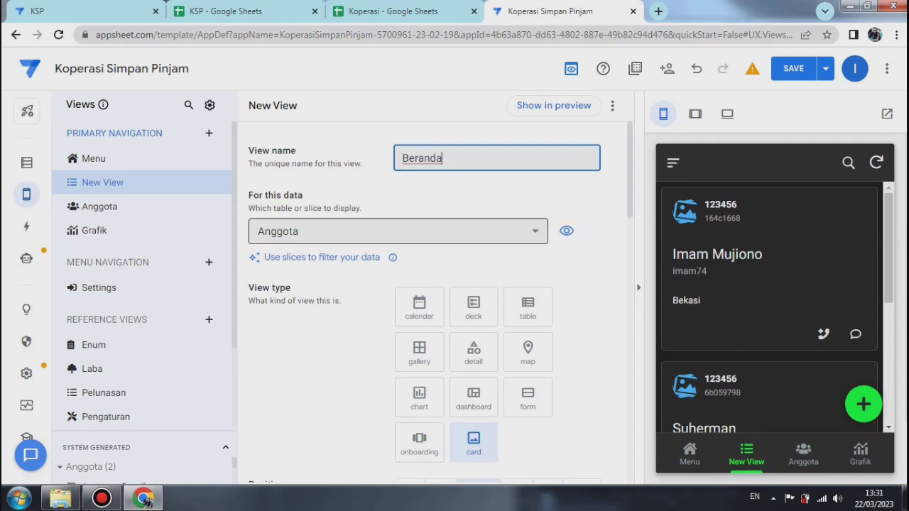
Base Beranda on the Menu table and start adding a filtering slice.
click(397, 232)
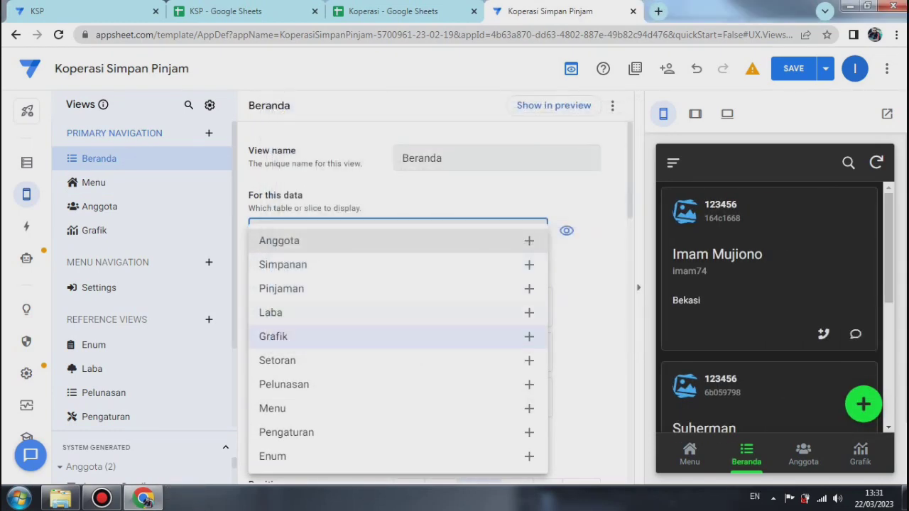
click(288, 406)
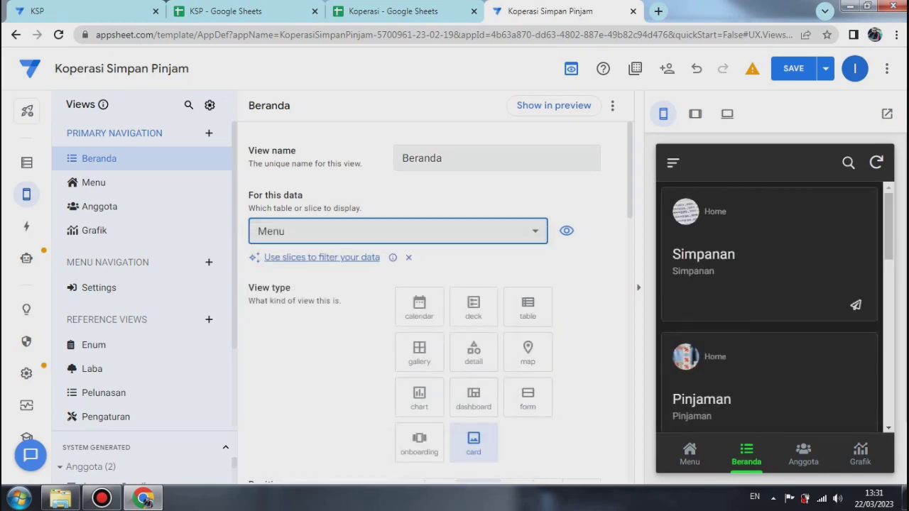
click(322, 257)
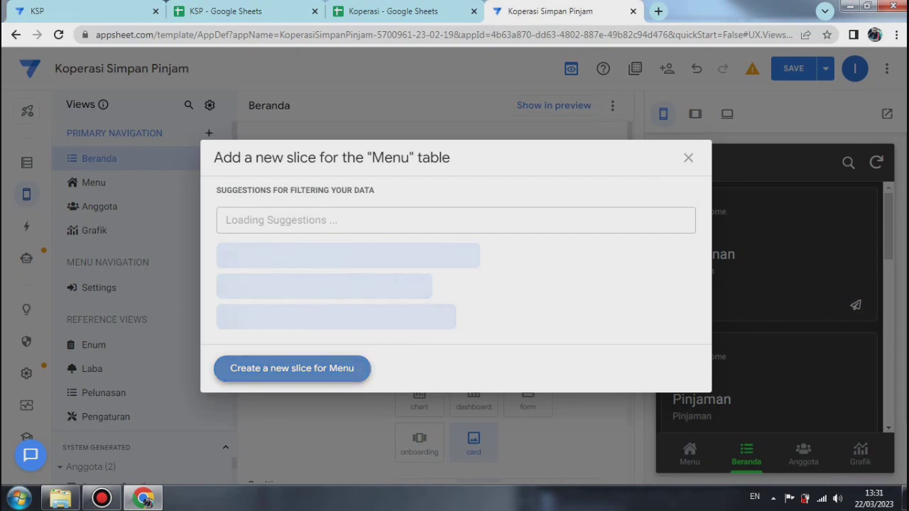
Create a Menu slice whose row filter is the pasted level-based or(...) expression.
click(291, 368)
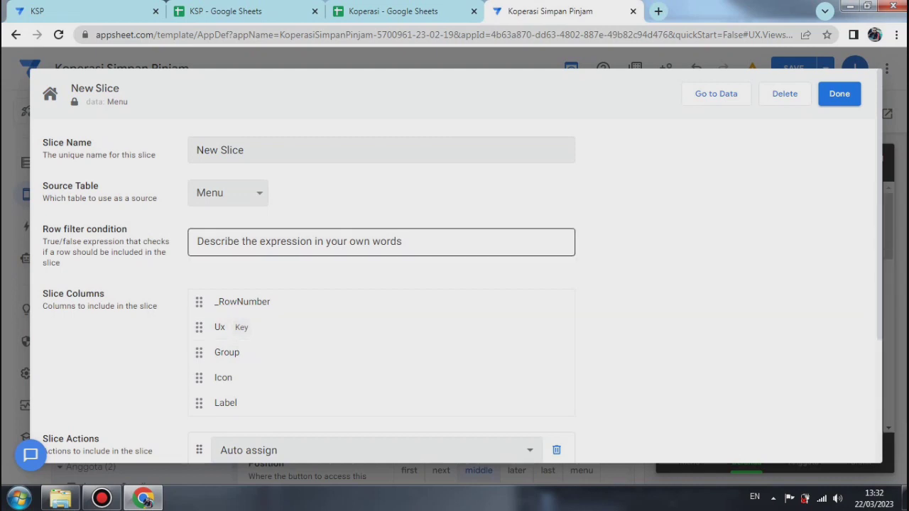
click(381, 242)
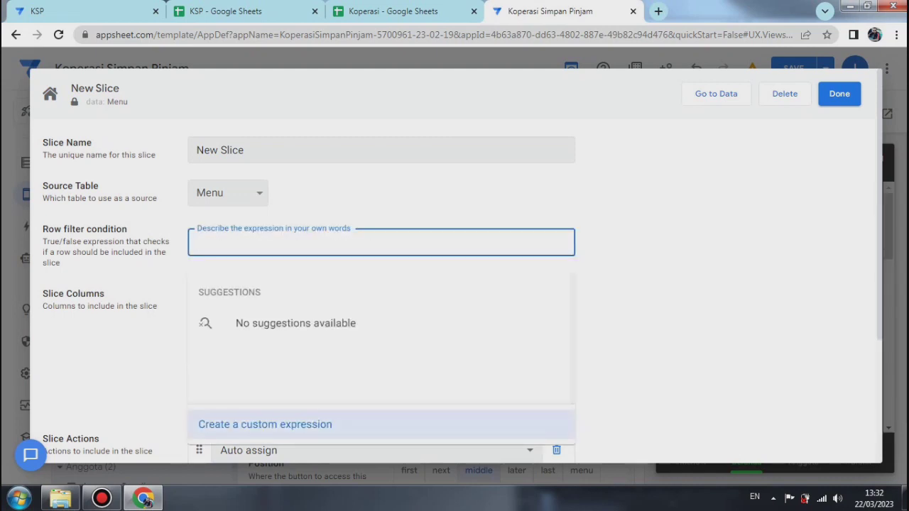
click(265, 424)
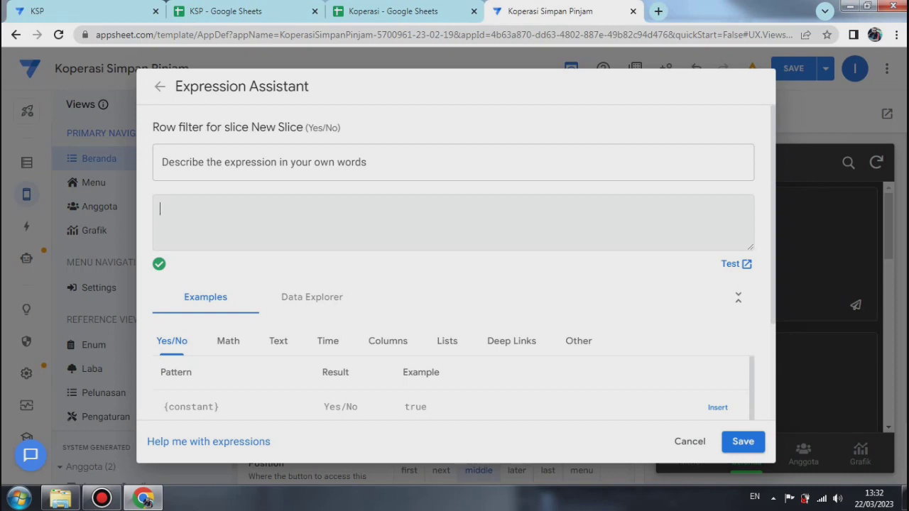
right_click(195, 213)
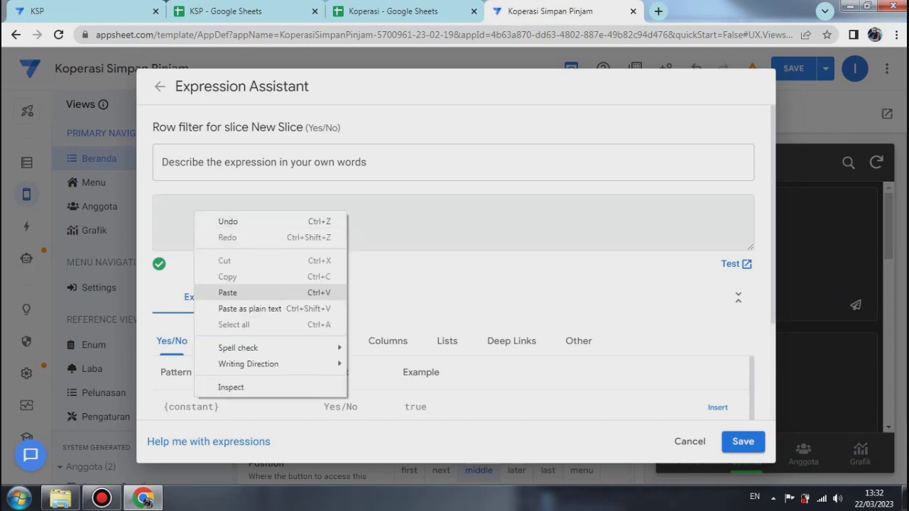
click(227, 293)
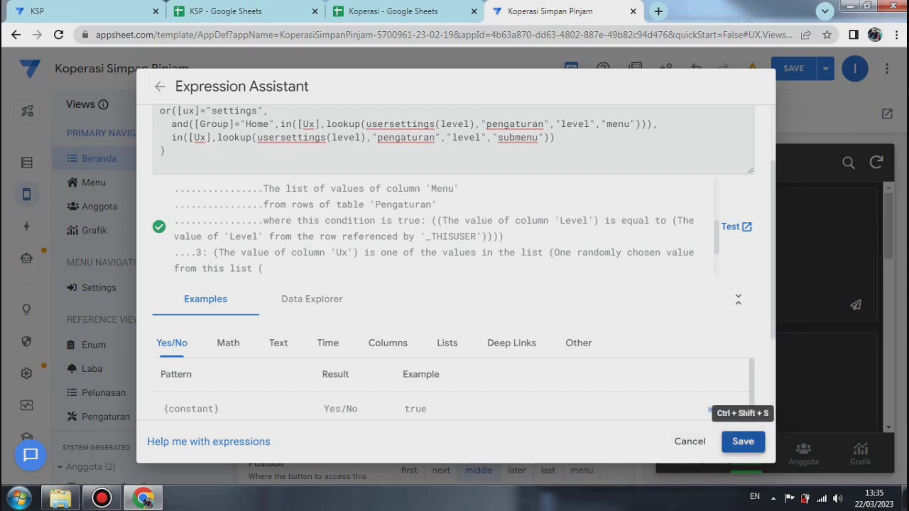
click(743, 441)
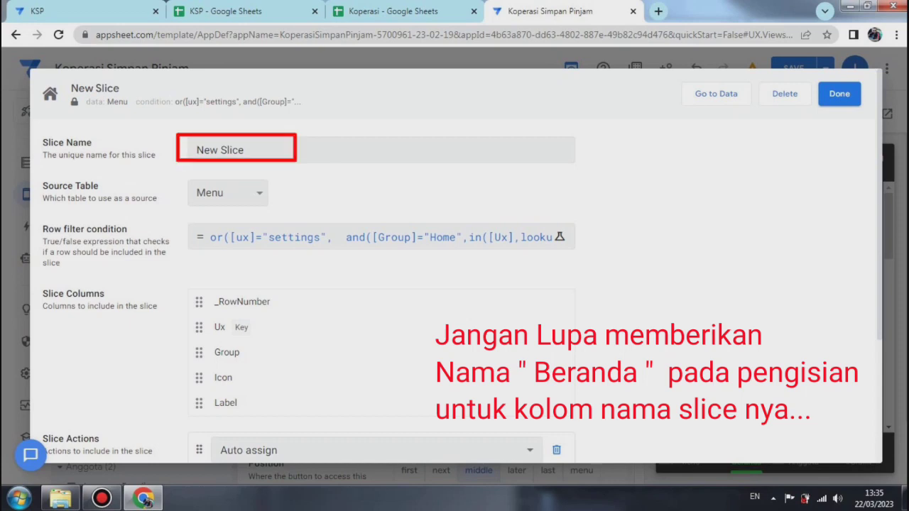
scroll(455, 270, down, 3)
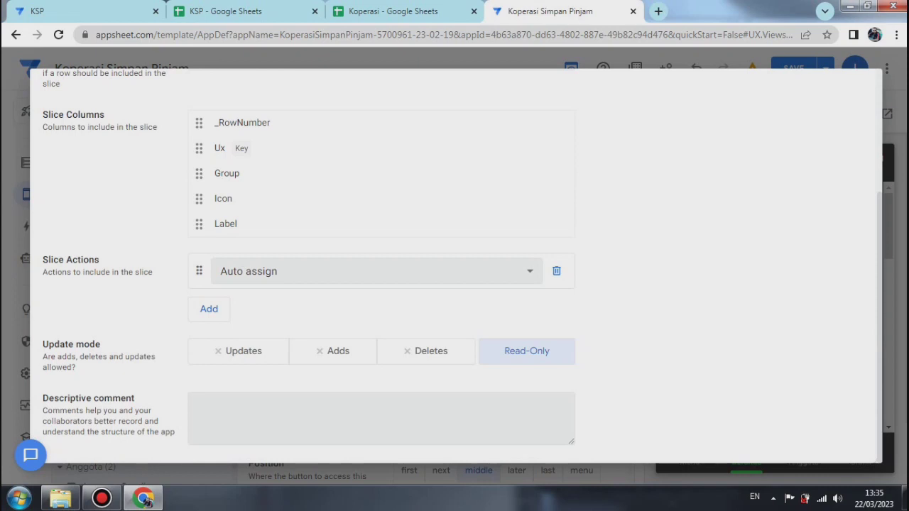
scroll(455, 266, up, 5)
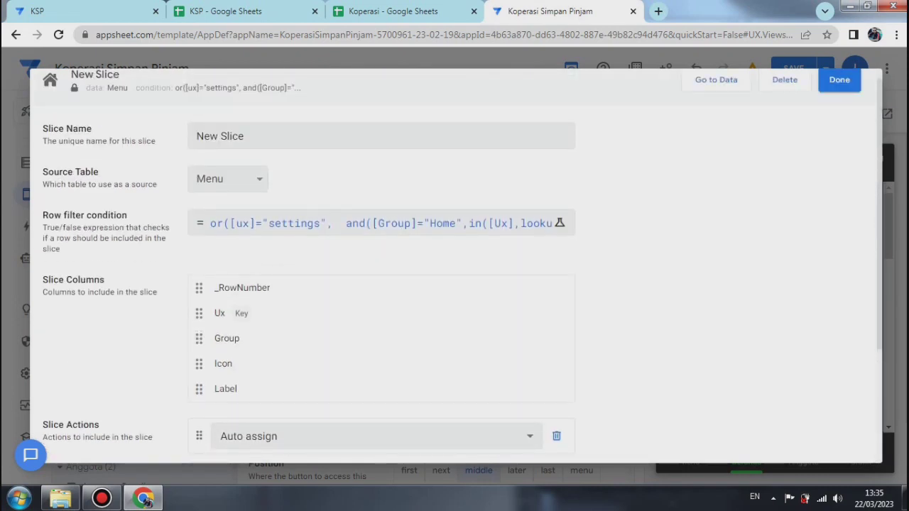
Apply the slice to Beranda, then save and verify the app.
click(839, 80)
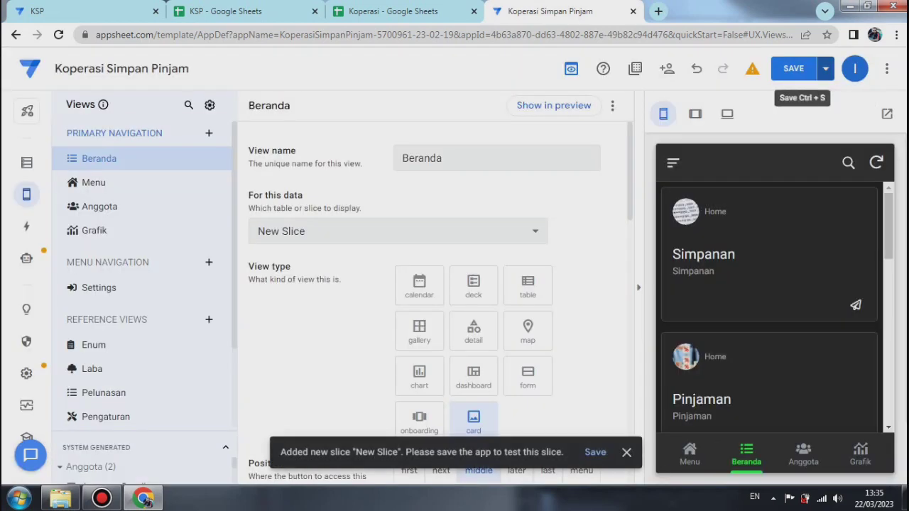
click(825, 68)
click(746, 134)
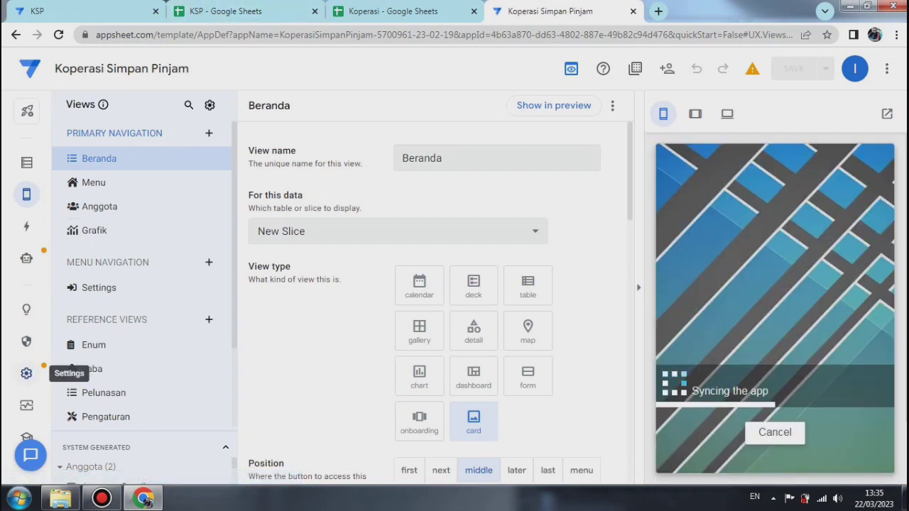
Make Beranda the app's starting view in the general view settings.
click(27, 373)
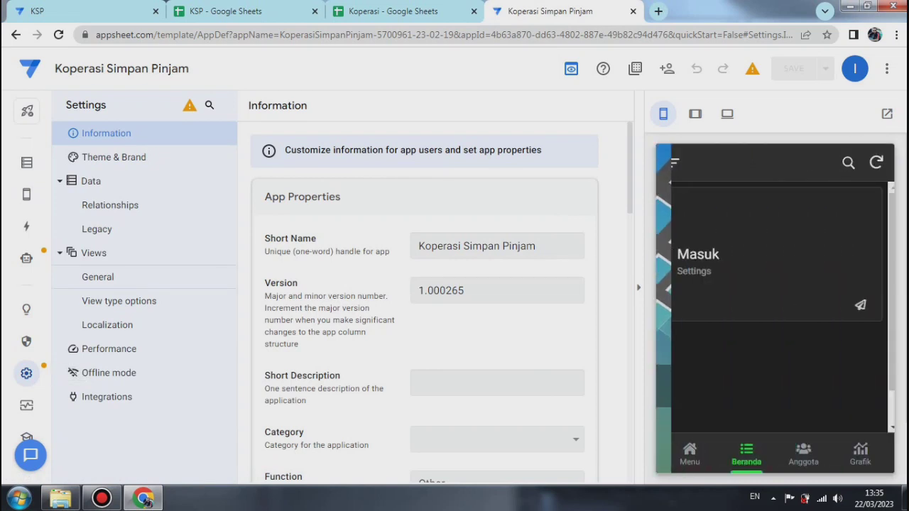
click(98, 277)
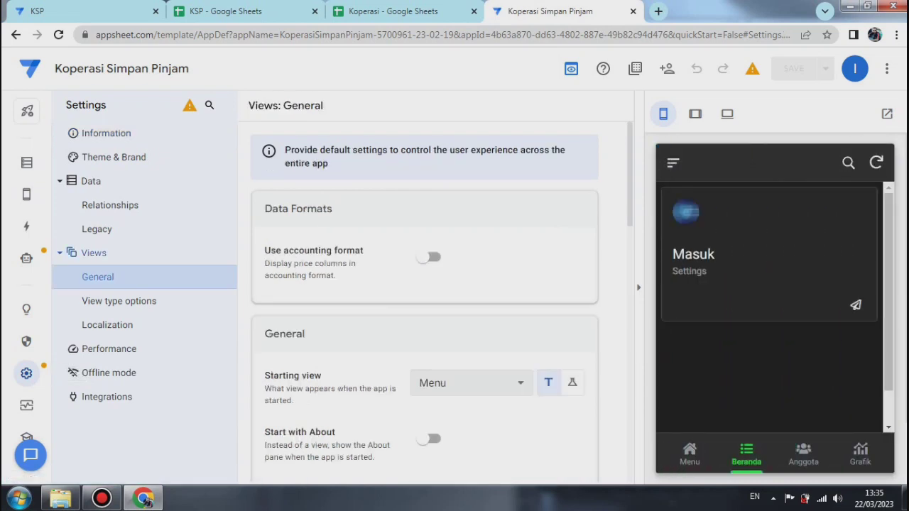
click(471, 383)
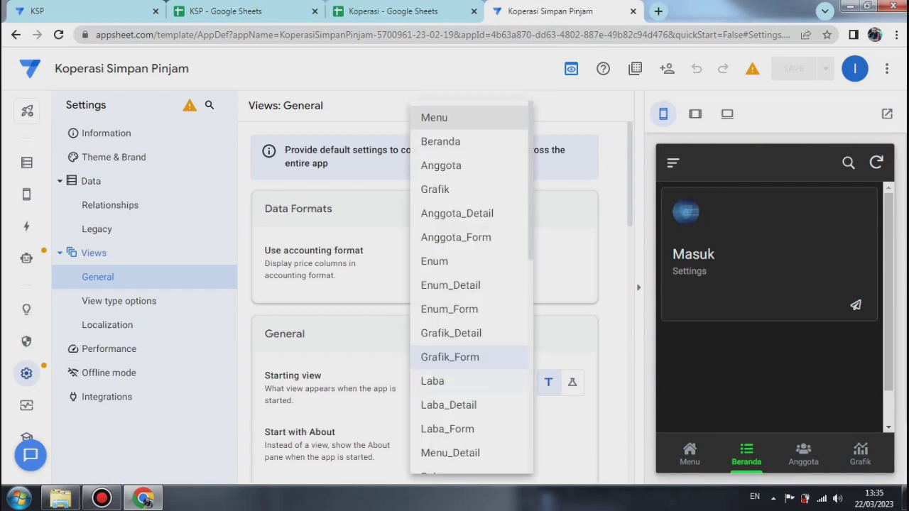
click(455, 142)
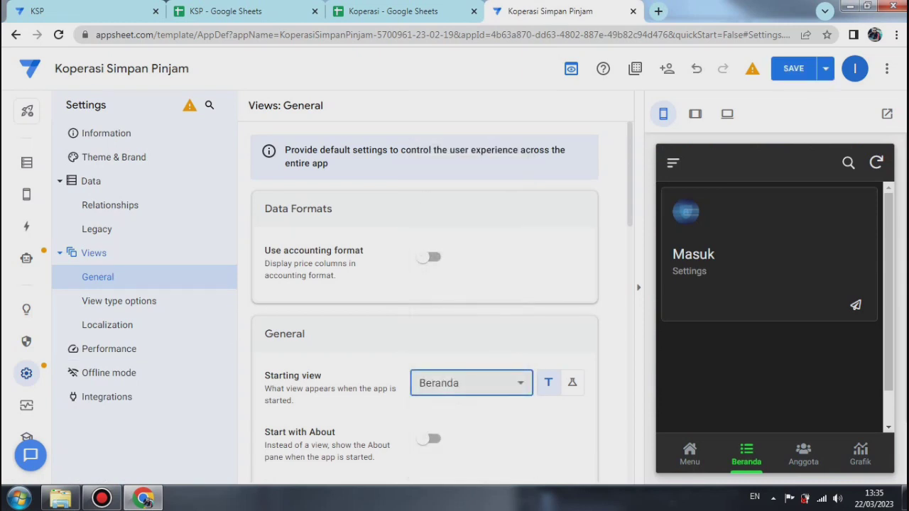
Set the Menu view's data to New Slice, then open the data tables.
click(27, 194)
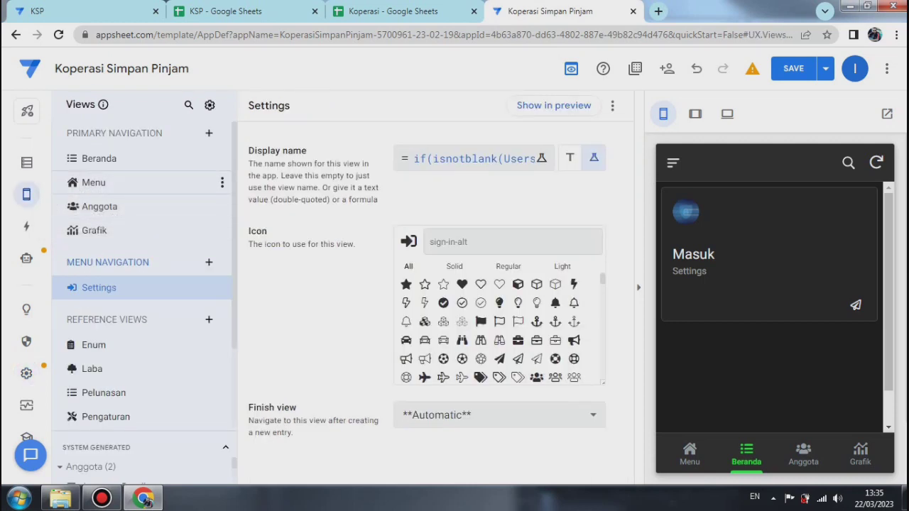
click(94, 182)
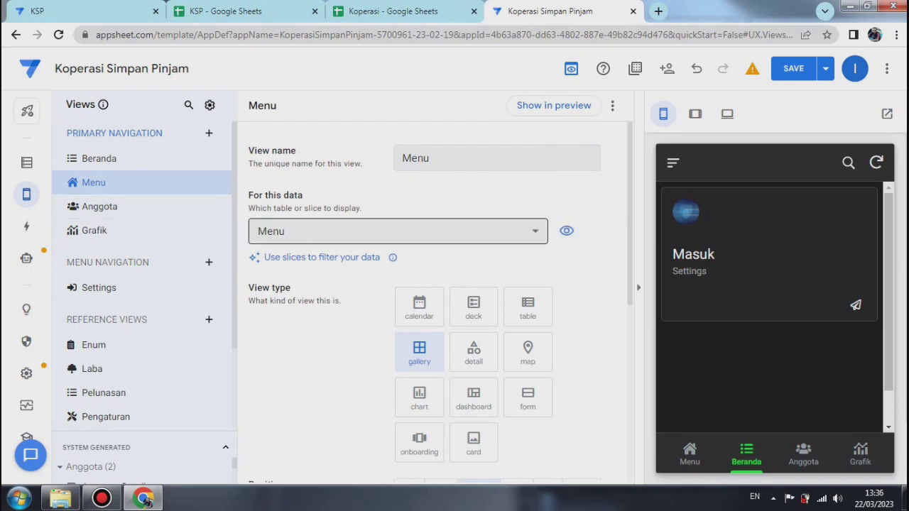
click(398, 228)
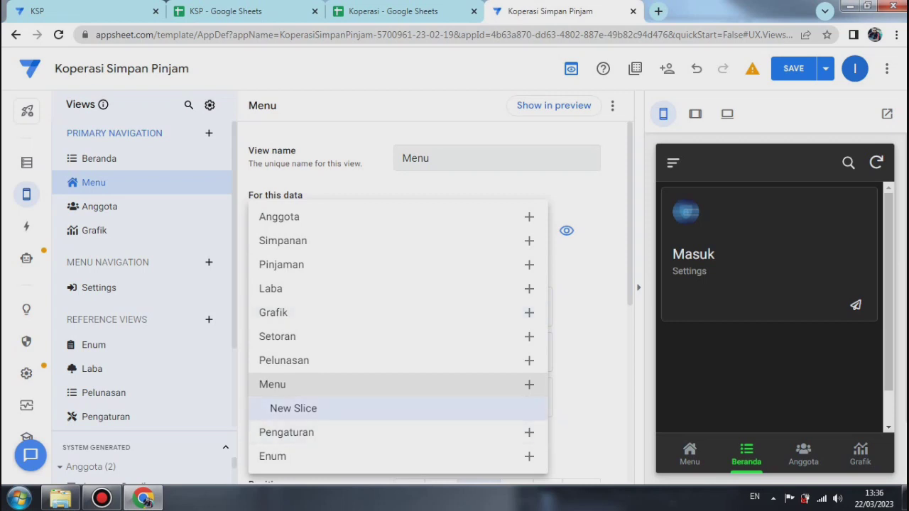
click(297, 406)
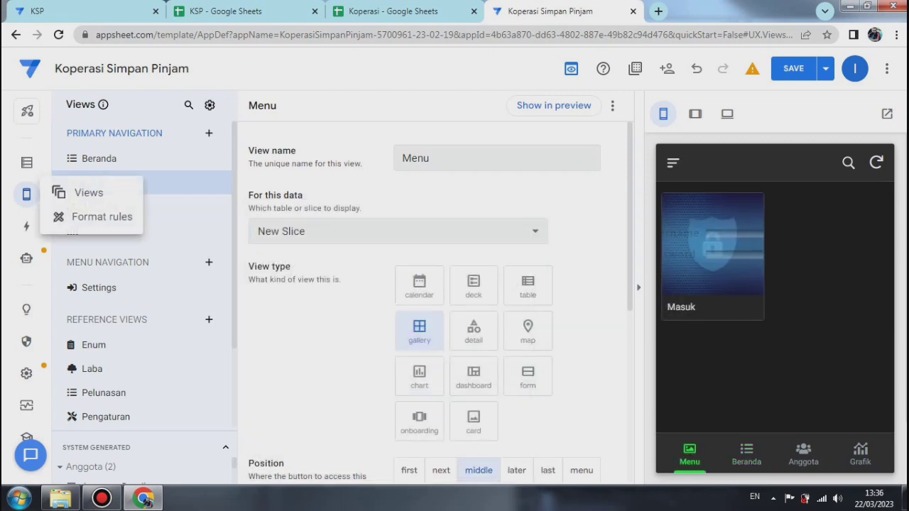
click(26, 163)
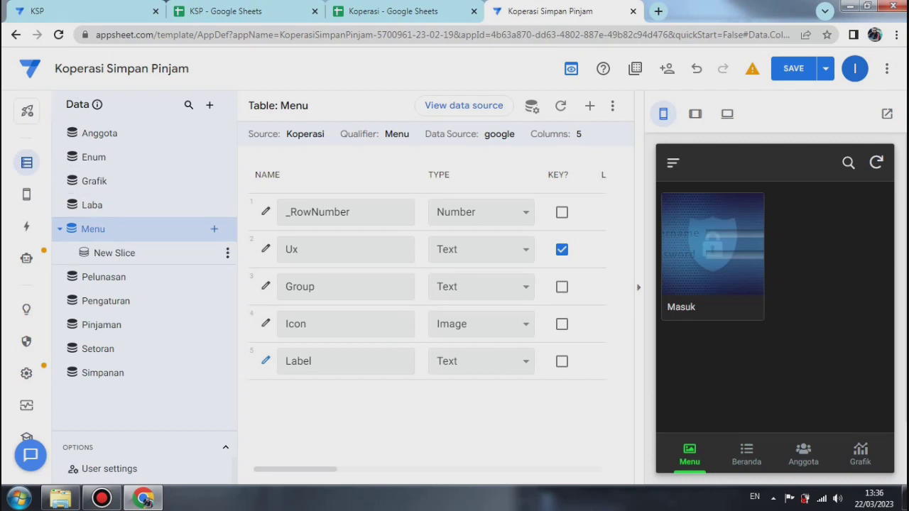
Rename New Slice to Beranda and save and verify the app.
click(114, 253)
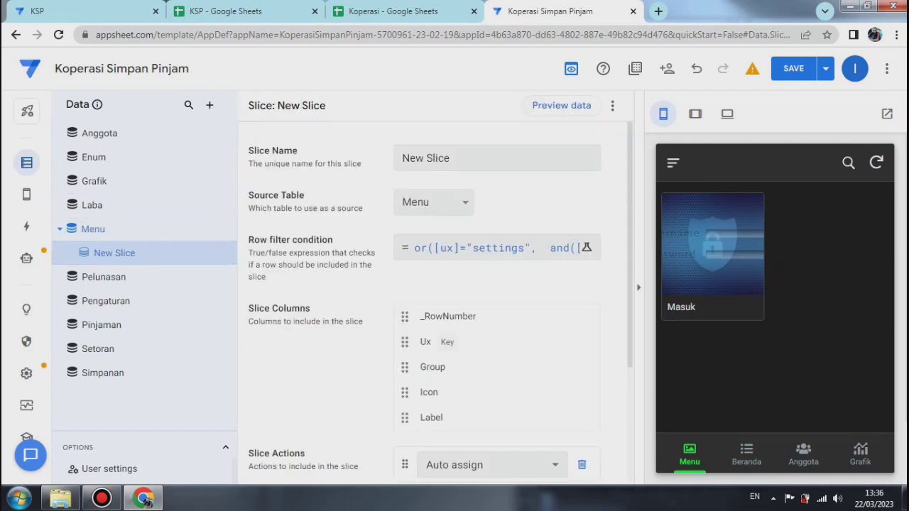
drag(458, 159, 400, 159)
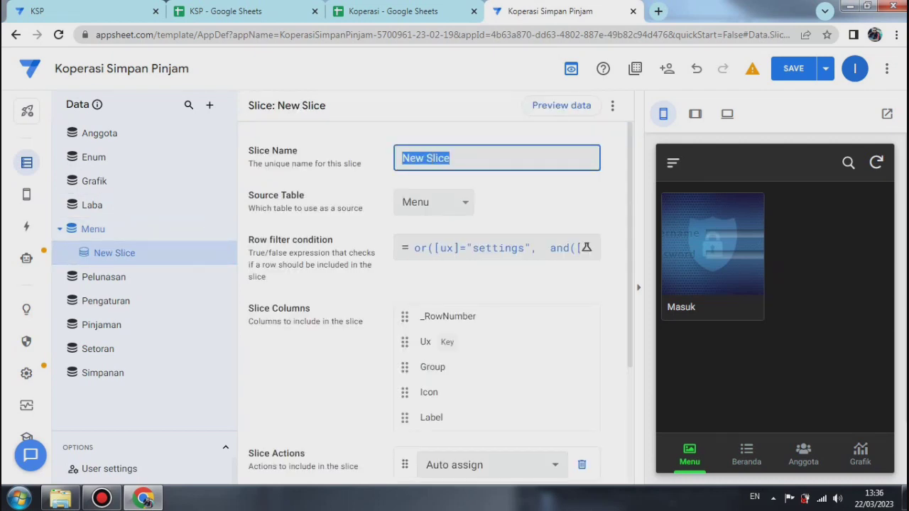
text(Beran)
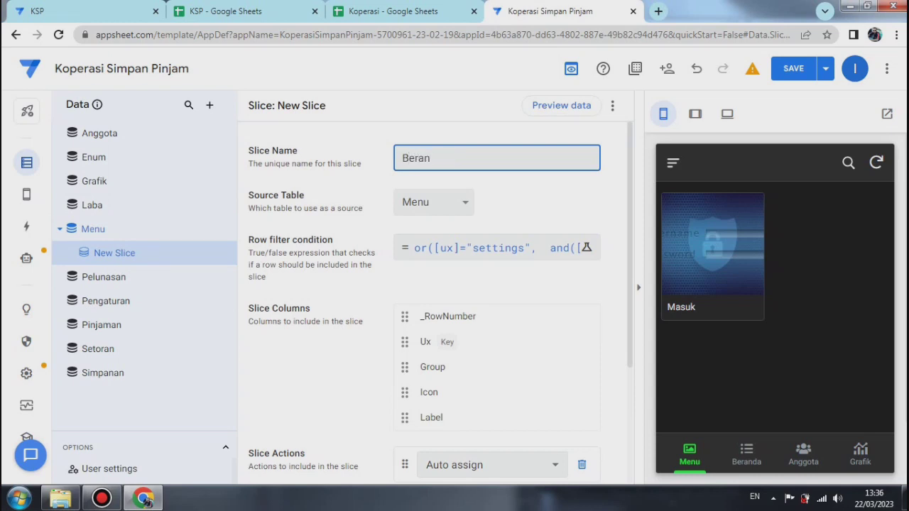
text(da)
click(434, 283)
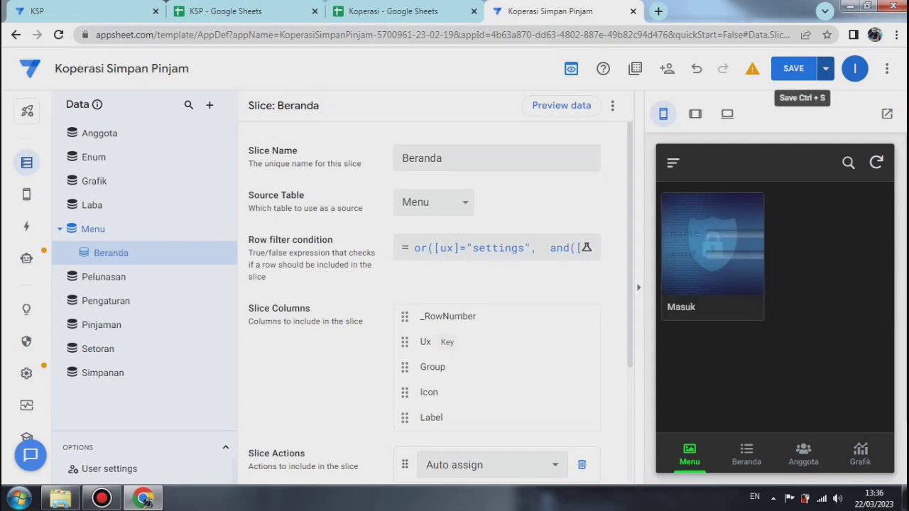
click(825, 68)
click(746, 134)
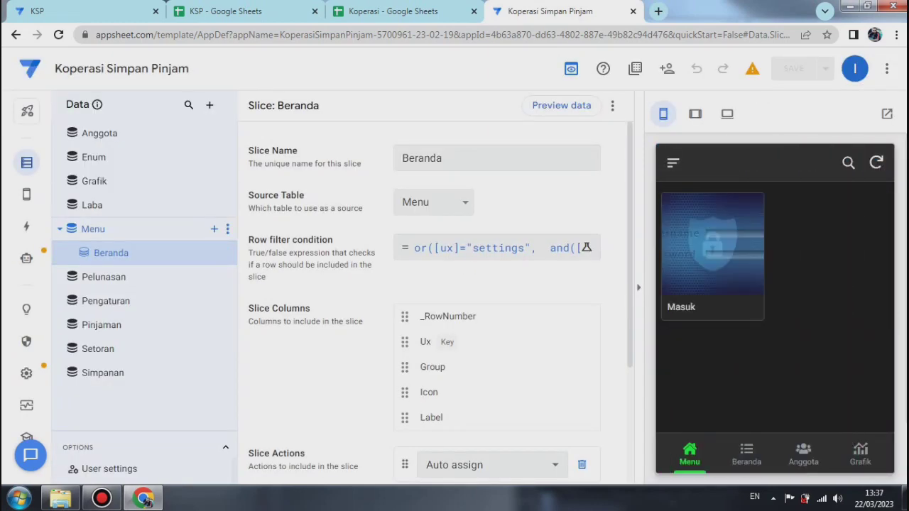
click(26, 194)
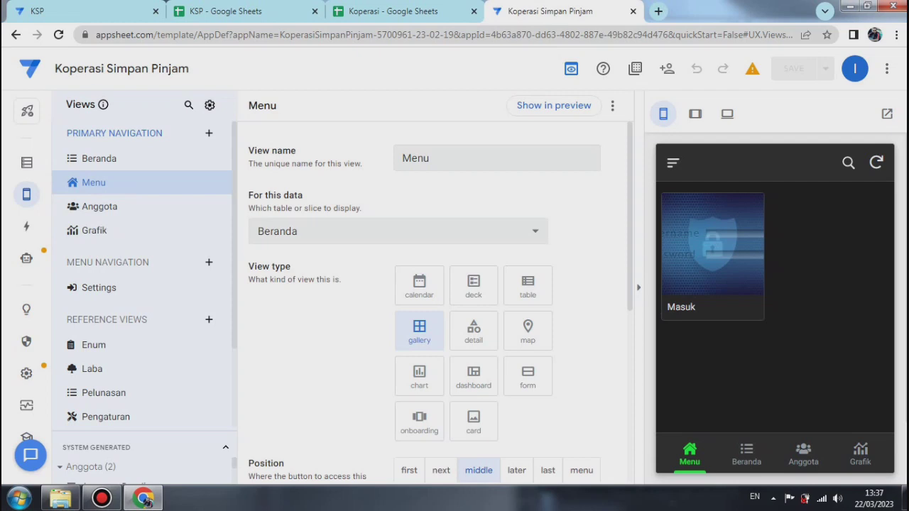
Point the Menu view back to the full Menu table and set its position to ref.
click(746, 454)
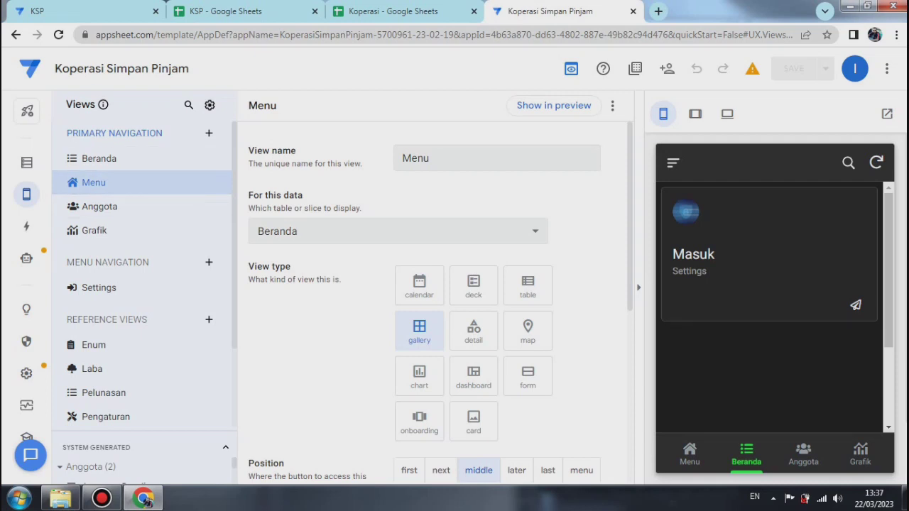
click(99, 159)
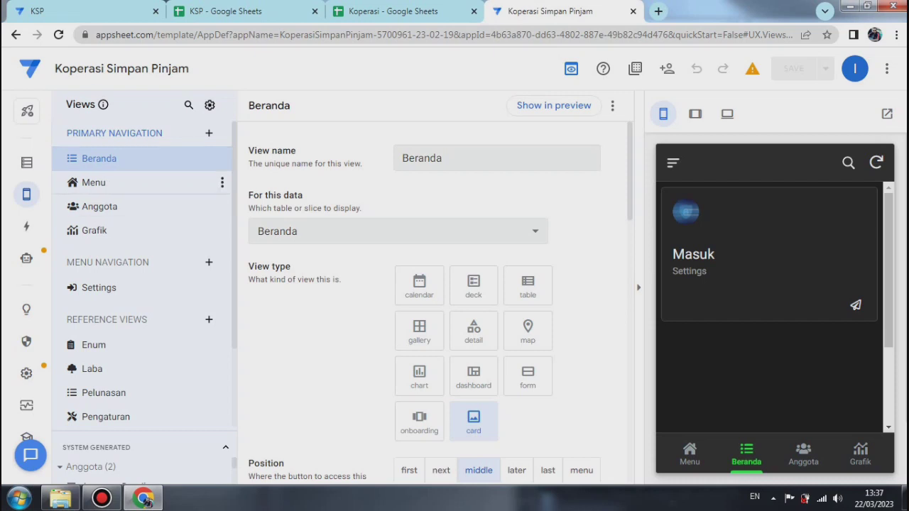
click(93, 183)
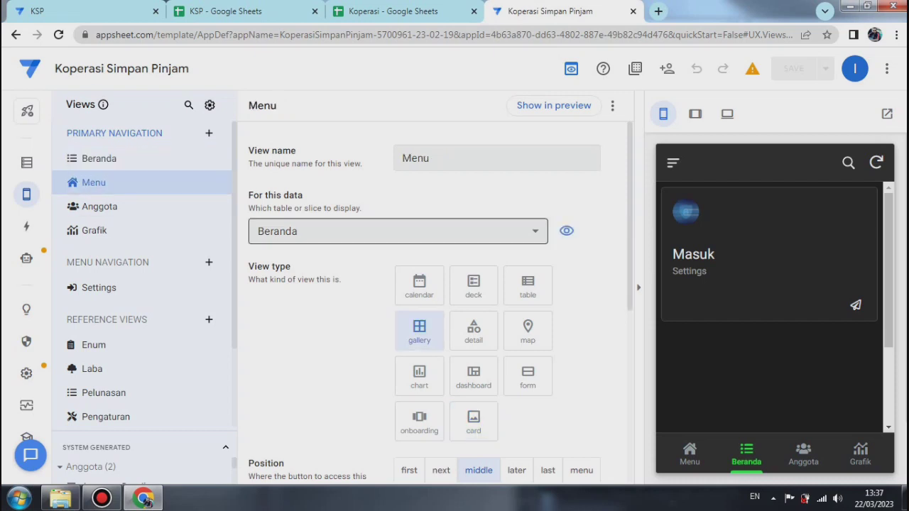
click(398, 230)
key(Down)
key(Down)
key(Down)
key(Down)
key(Down)
key(Down)
key(Down)
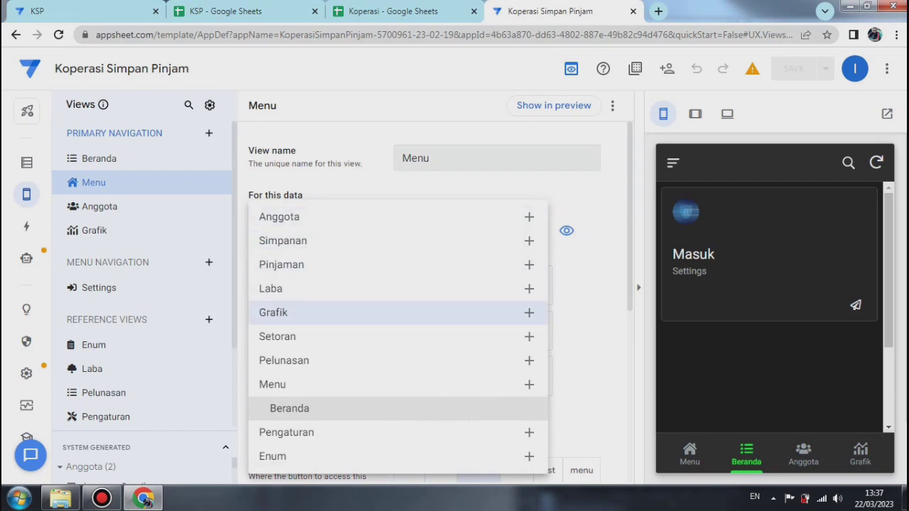
key(Return)
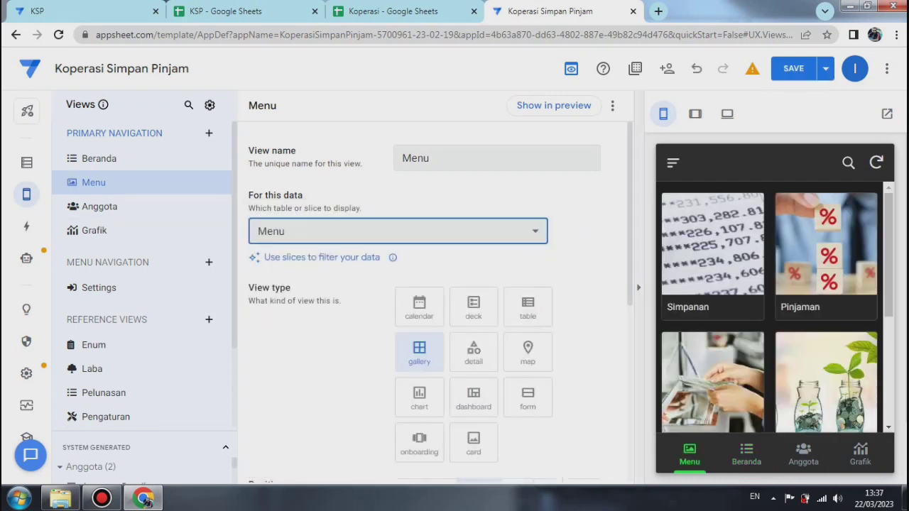
scroll(433, 298, down, 3)
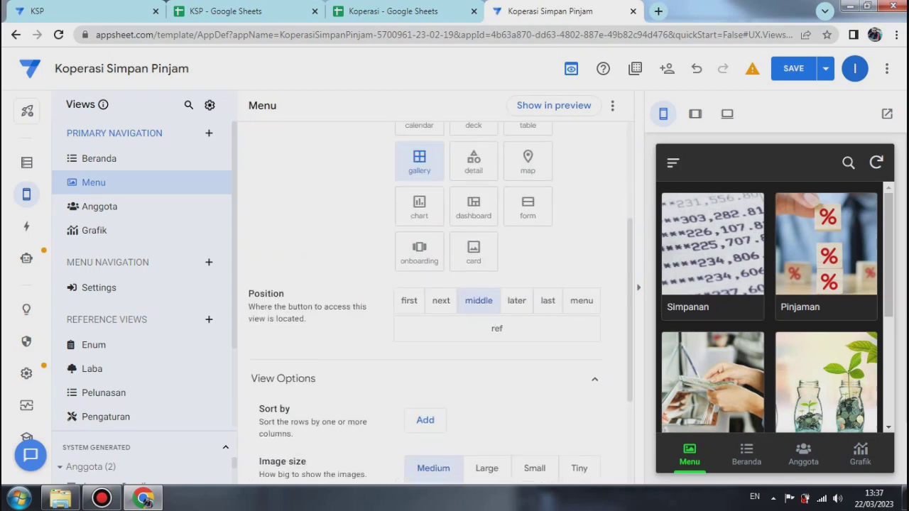
click(498, 329)
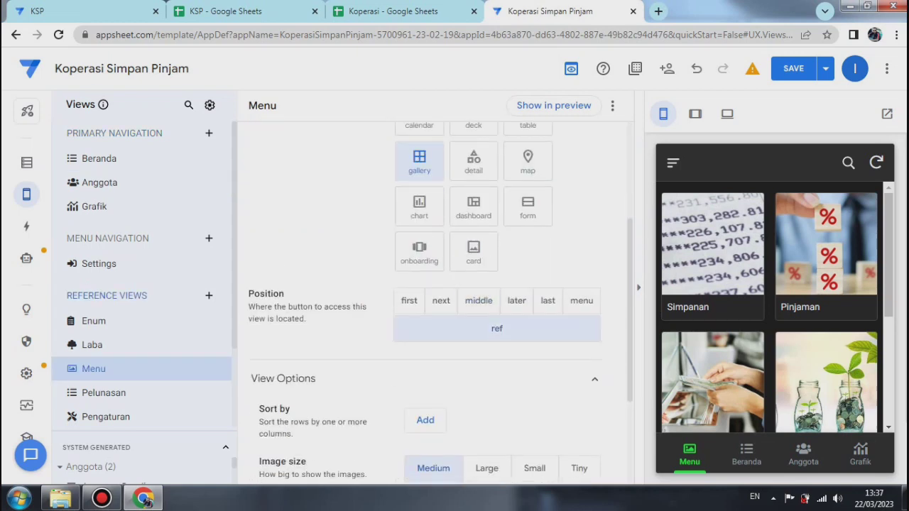
click(100, 159)
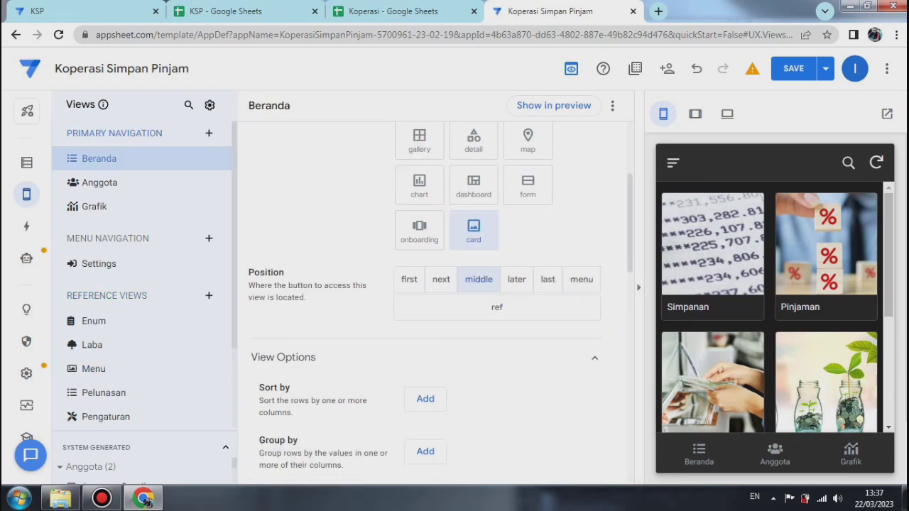
Make Beranda a gallery view with Small image size.
scroll(426, 302, down, 5)
scroll(426, 302, down, 2)
scroll(426, 302, up, 9)
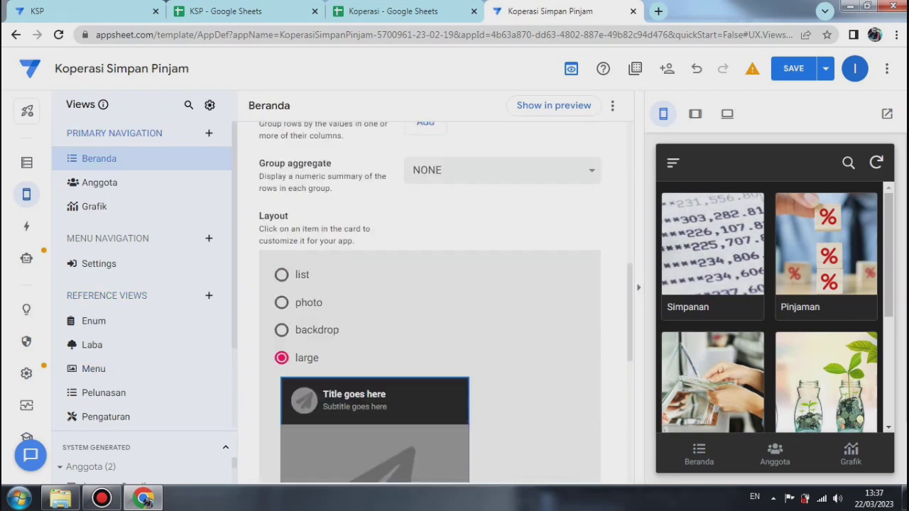
scroll(426, 302, up, 3)
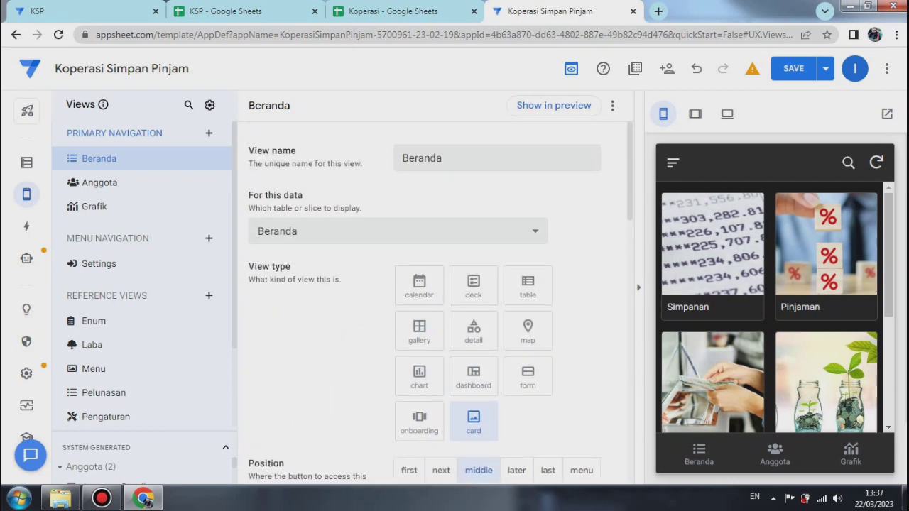
click(419, 331)
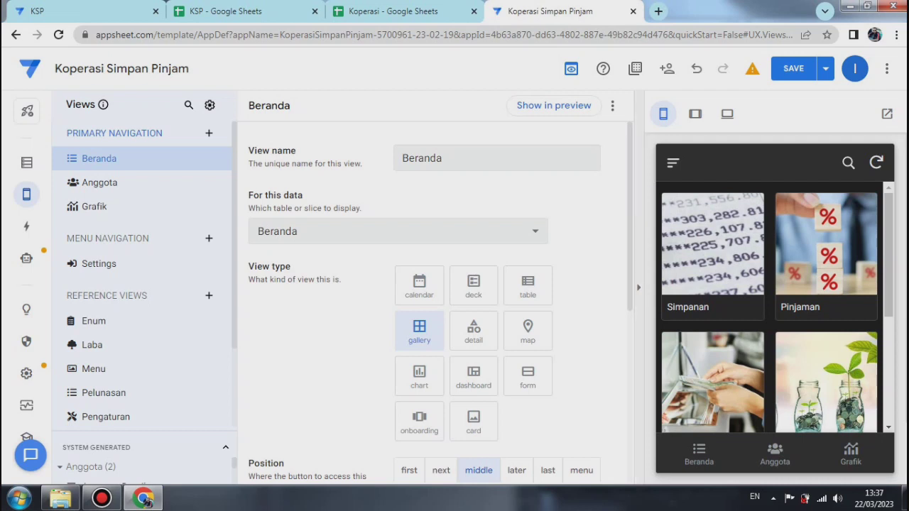
scroll(433, 301, down, 3)
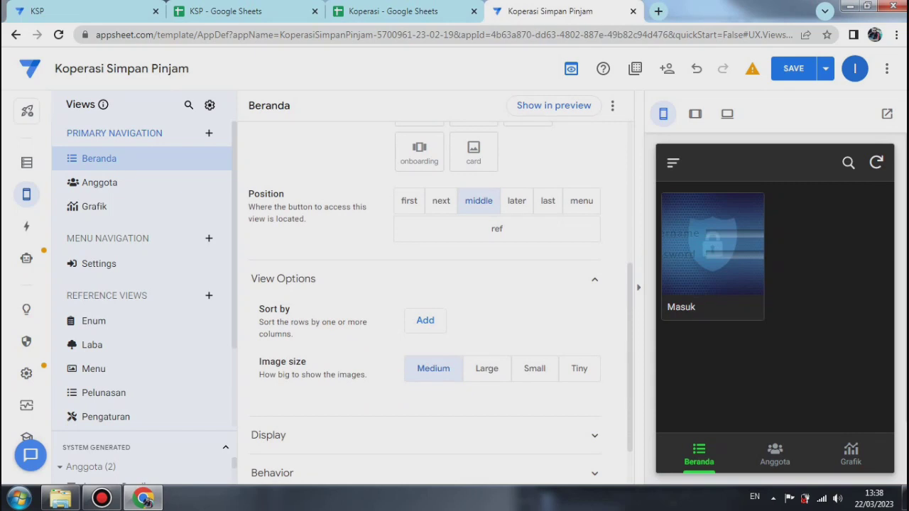
click(535, 369)
Give Beranda the solid home icon and save and verify the app.
scroll(441, 302, down, 1)
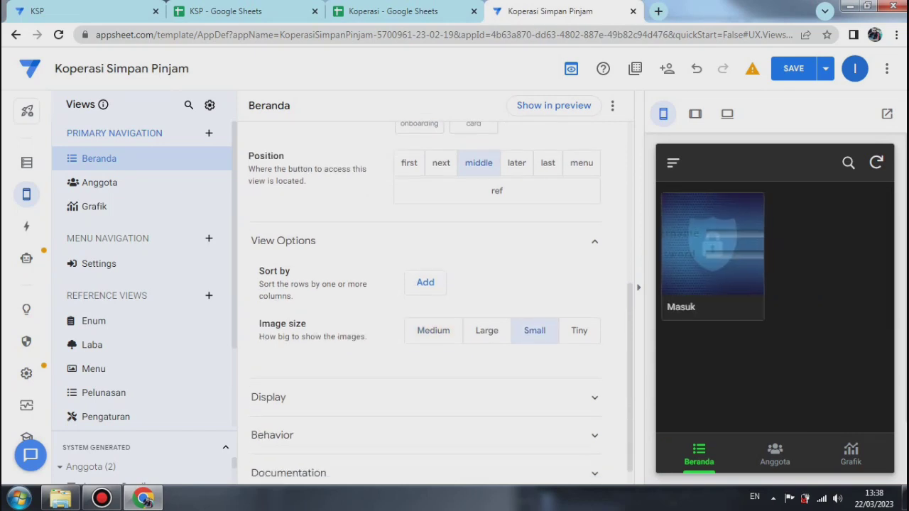
click(594, 378)
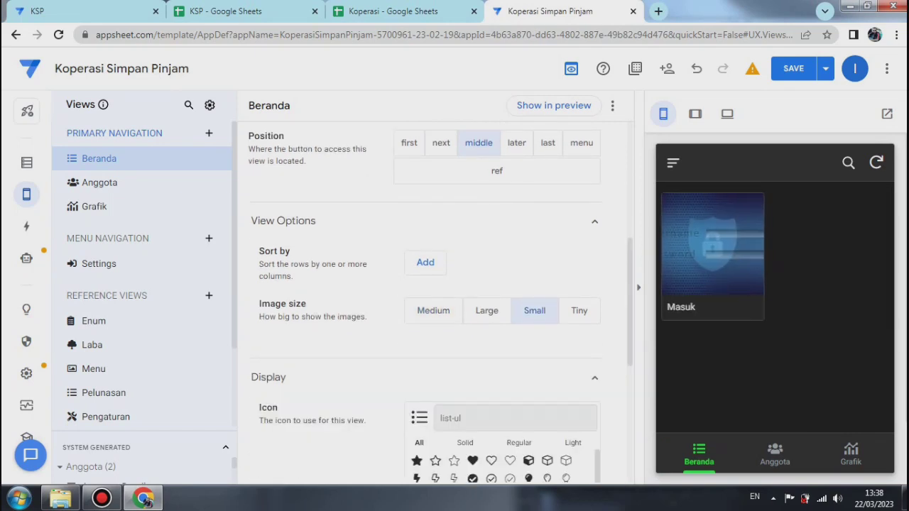
text(home)
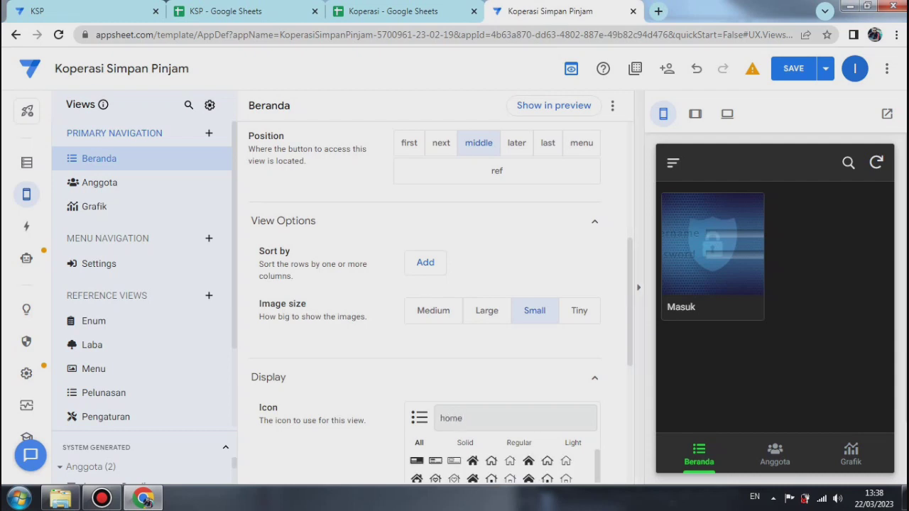
scroll(441, 302, down, 3)
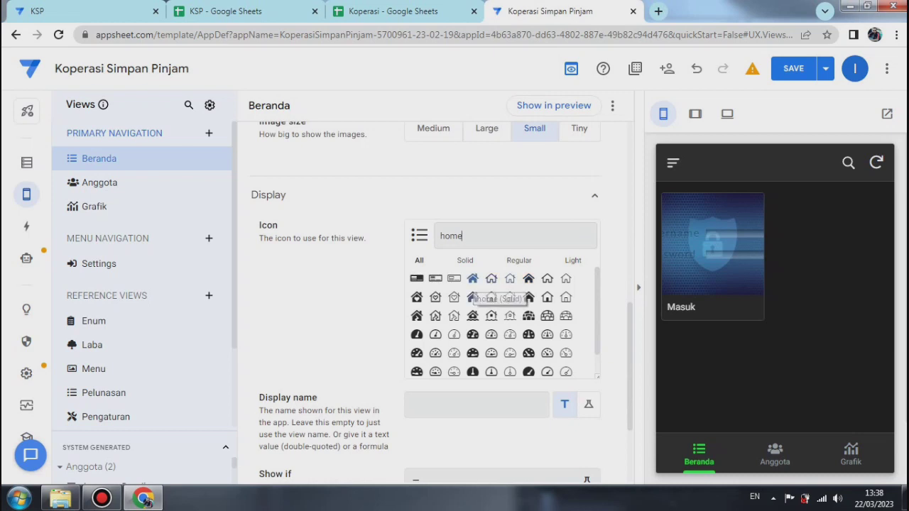
click(472, 297)
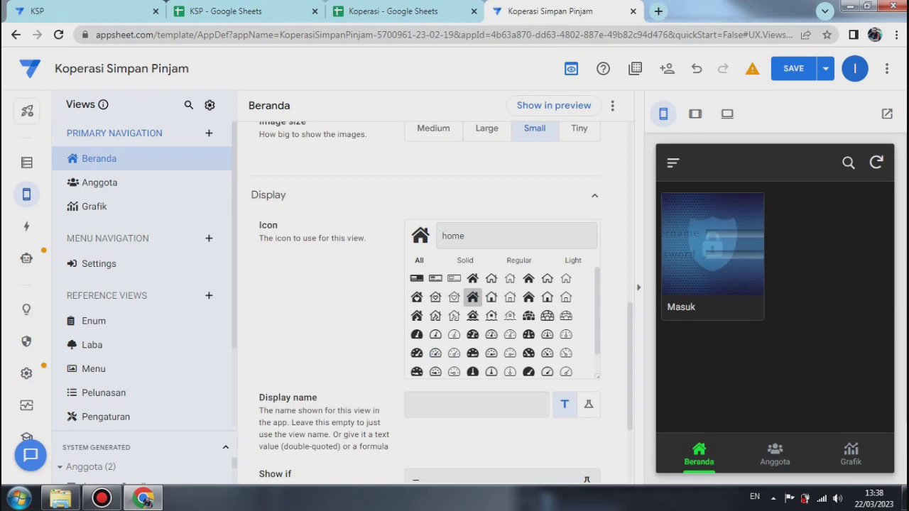
click(826, 68)
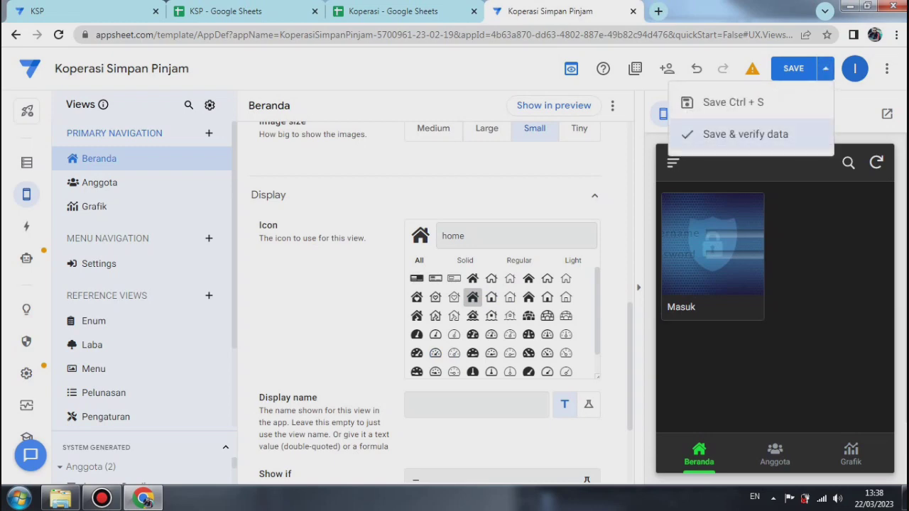
click(721, 134)
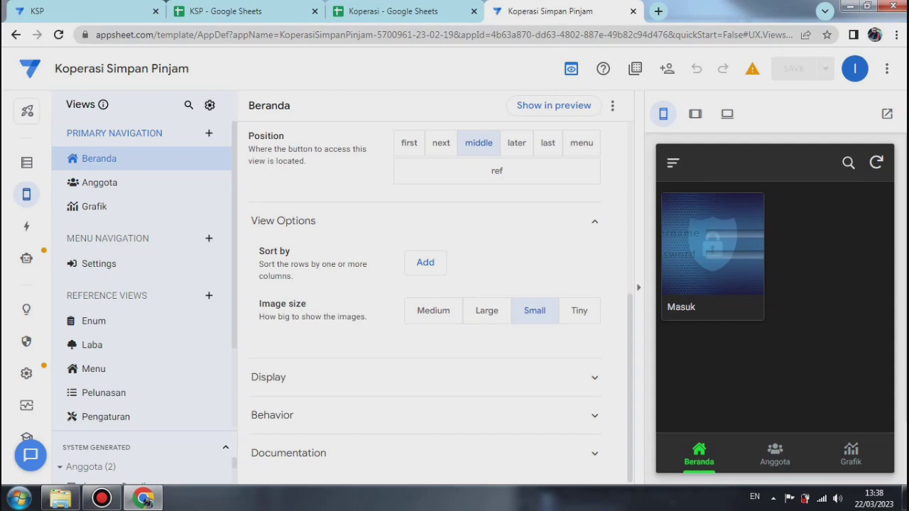
Test the Masuk card's Go action in the preview, reaching the login form.
click(712, 256)
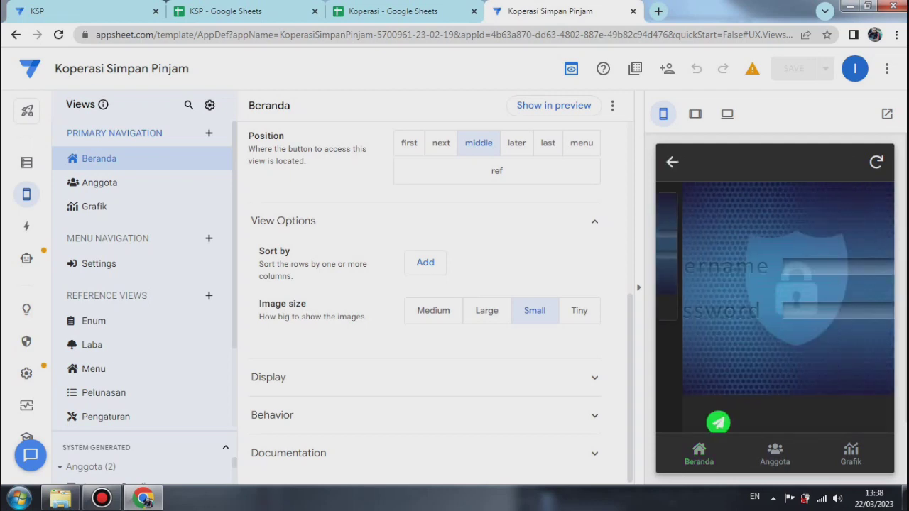
scroll(692, 398, down, 1)
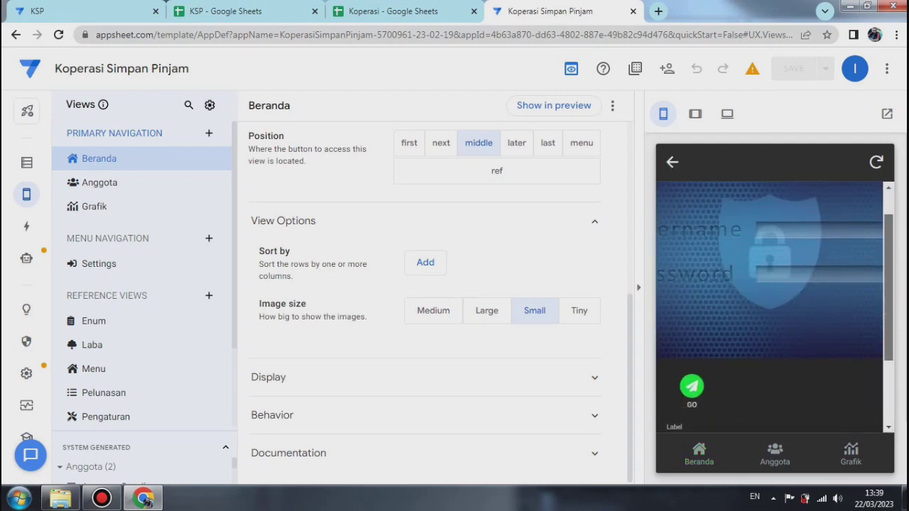
click(691, 353)
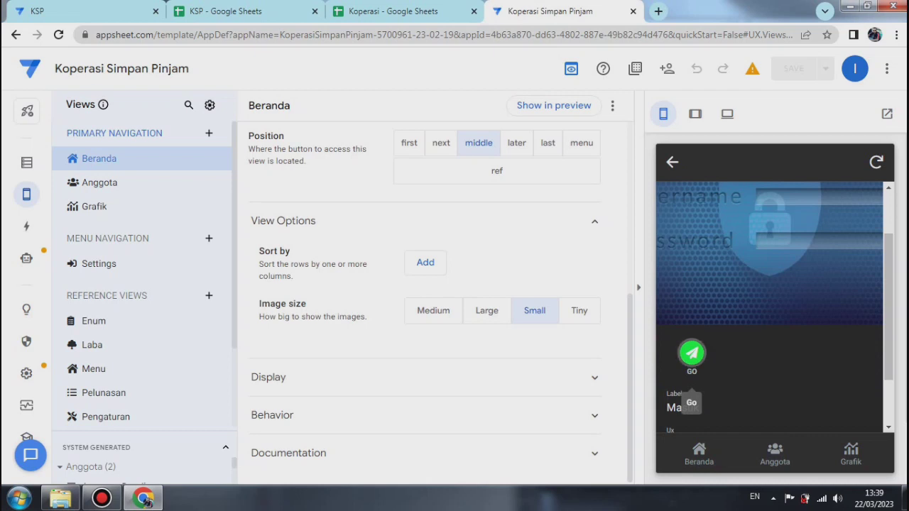
click(673, 163)
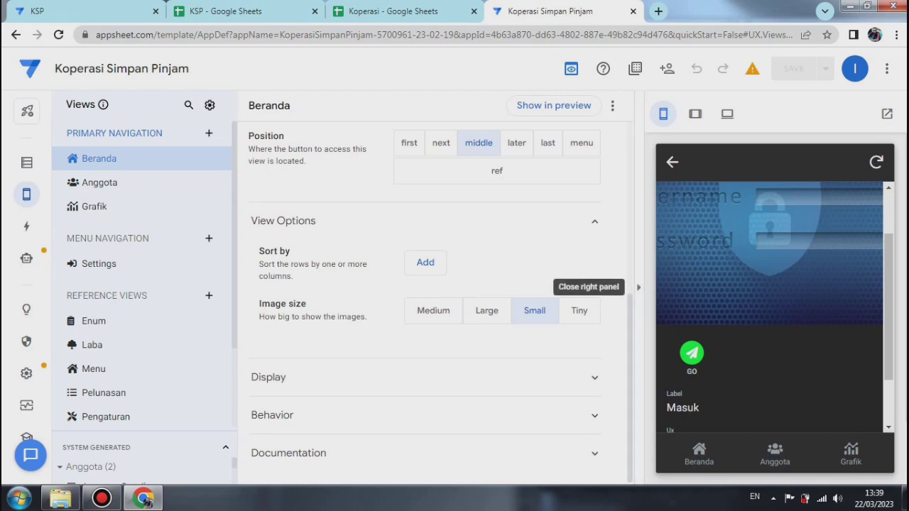
Set Beranda's Row Selected event action to Go and save and verify.
click(425, 415)
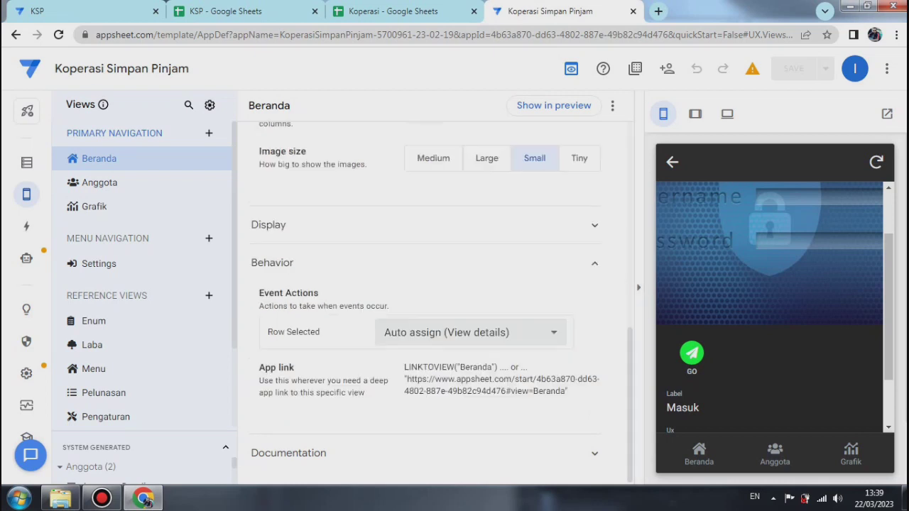
click(471, 332)
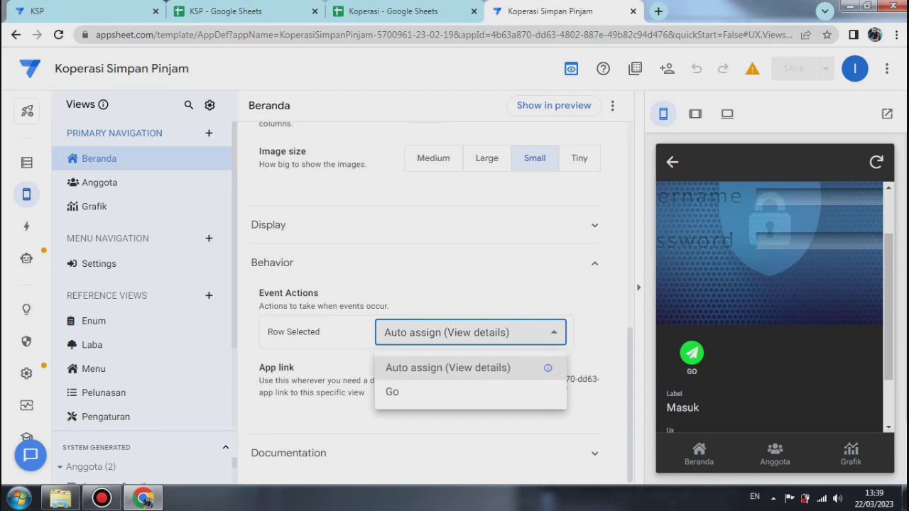
click(392, 392)
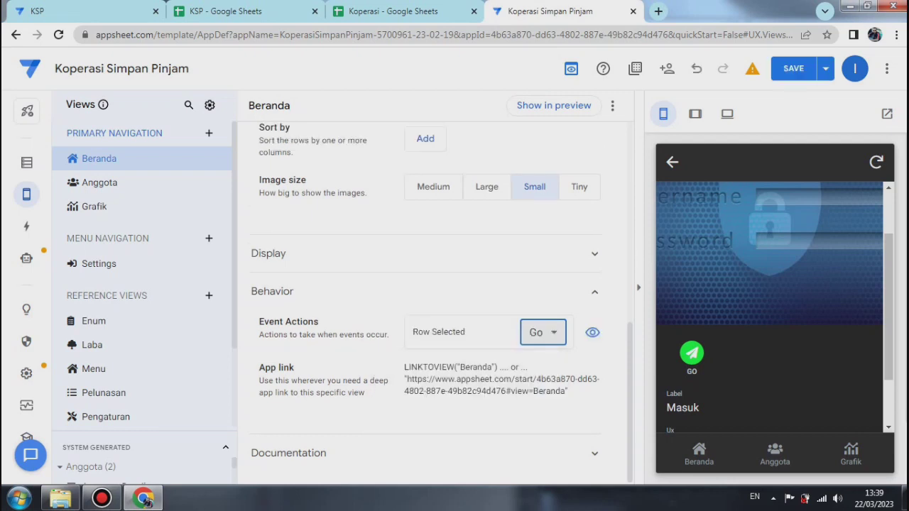
click(826, 69)
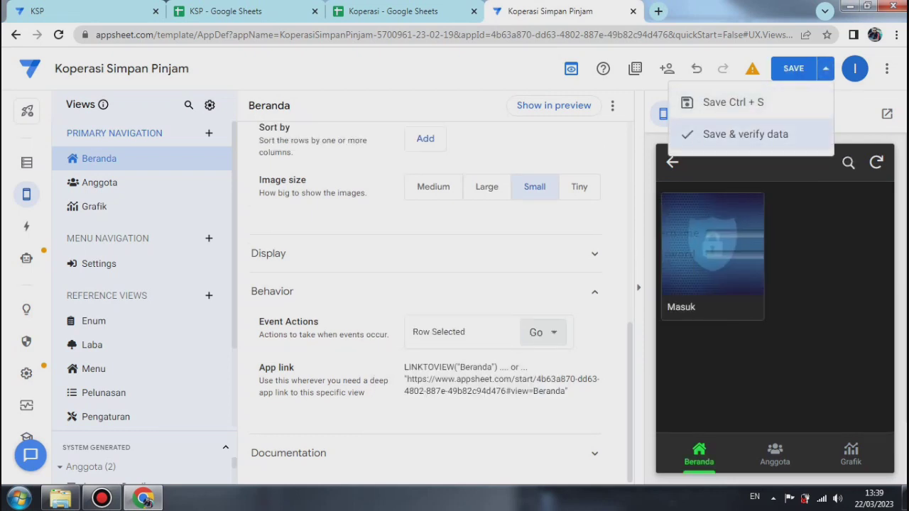
click(740, 132)
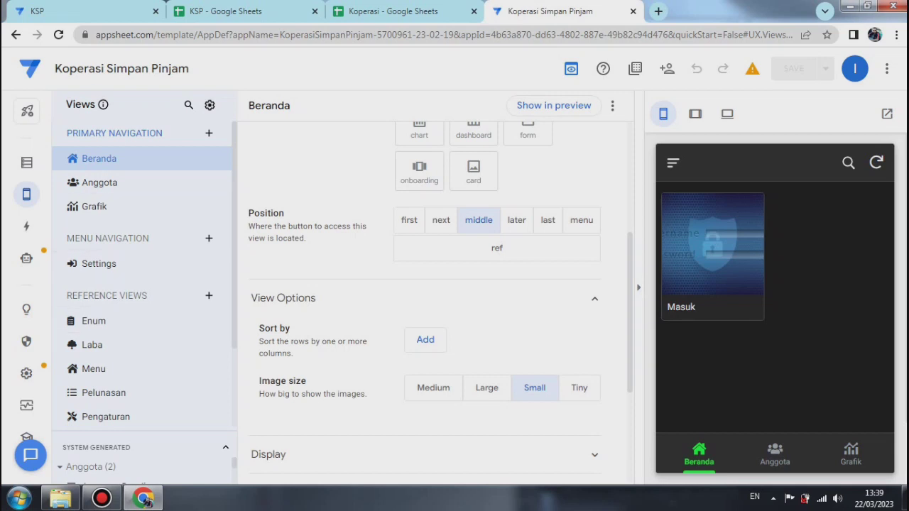
Check the Beranda slice, then log into the preview via Masuk with a username and password.
click(26, 163)
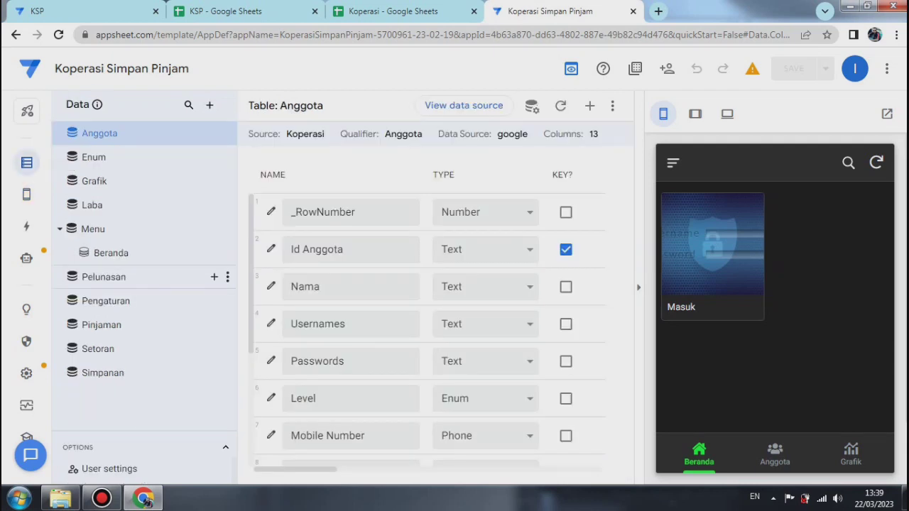
click(111, 252)
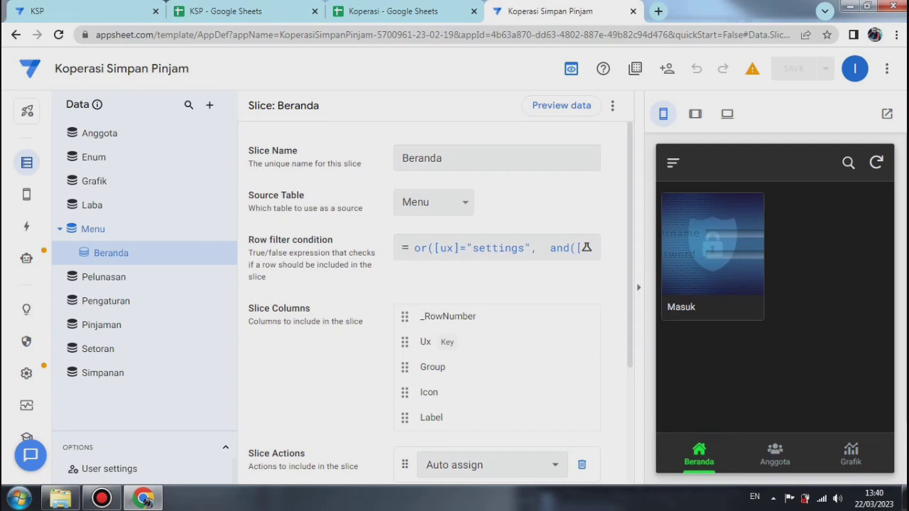
click(712, 255)
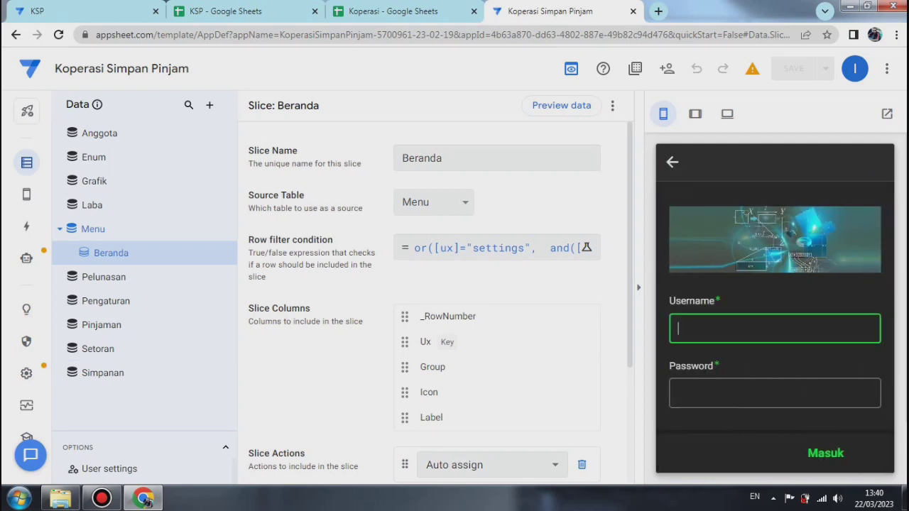
text(imam74)
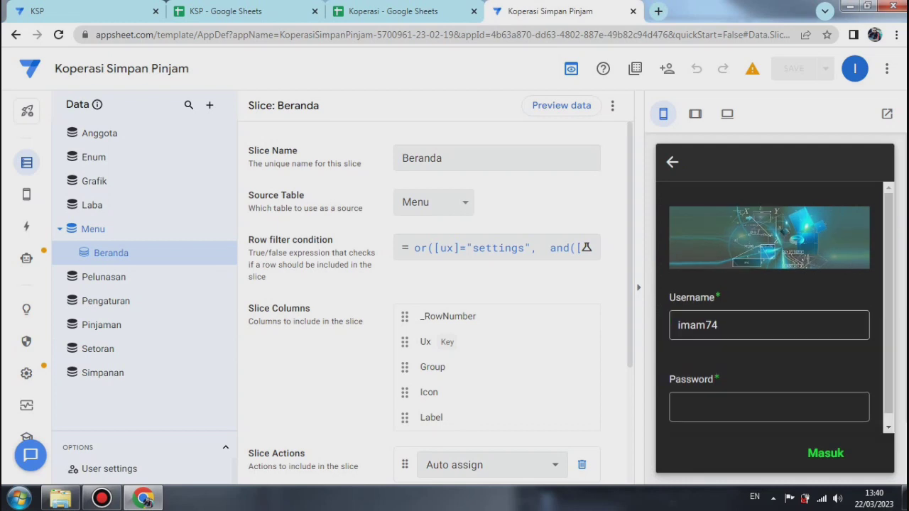
click(767, 406)
text(123456)
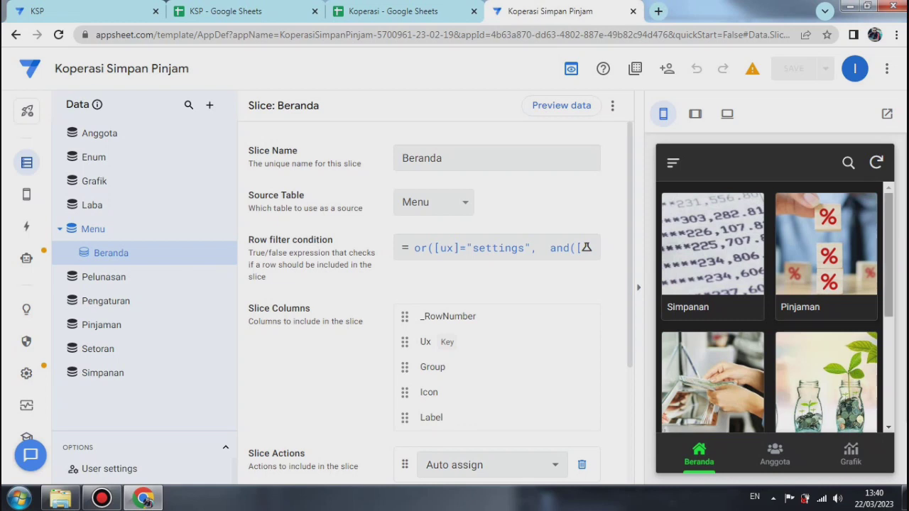
Log out of the preview with Keluar and show the Koperasi spreadsheet's Menu sheet.
drag(889, 256, 889, 316)
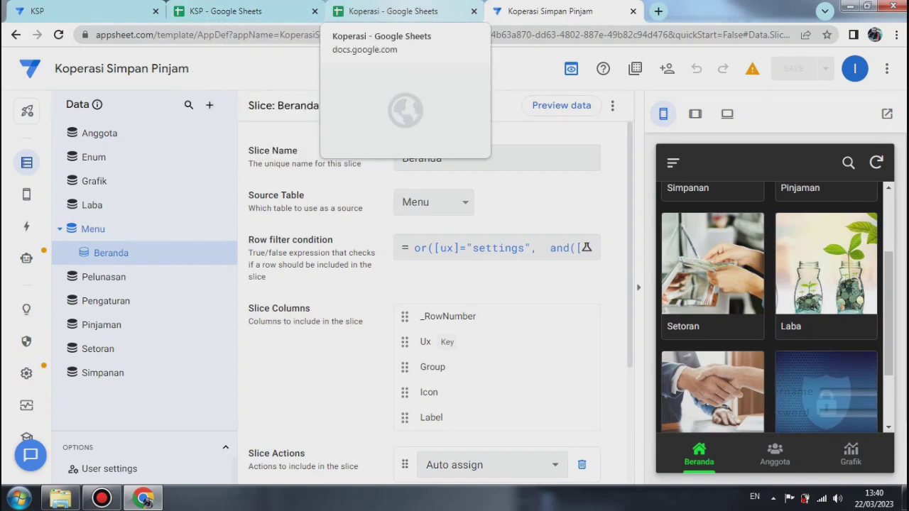
click(393, 11)
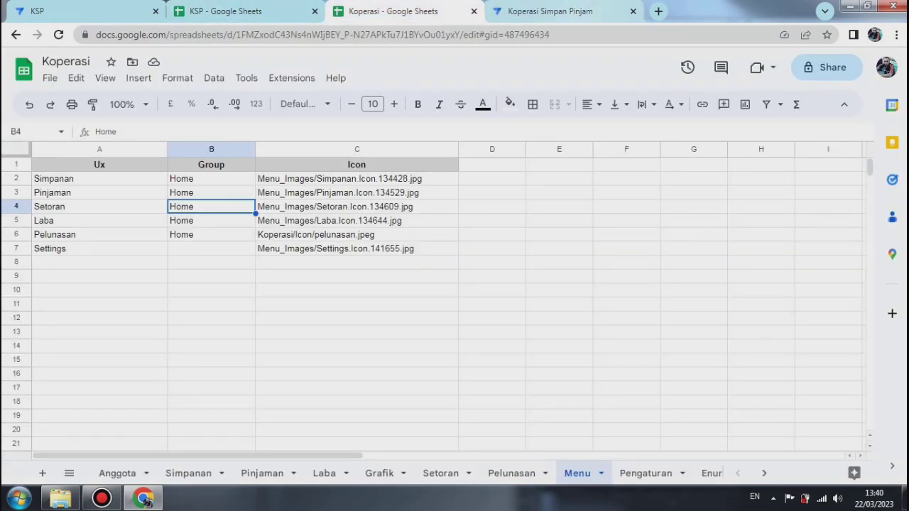
click(550, 11)
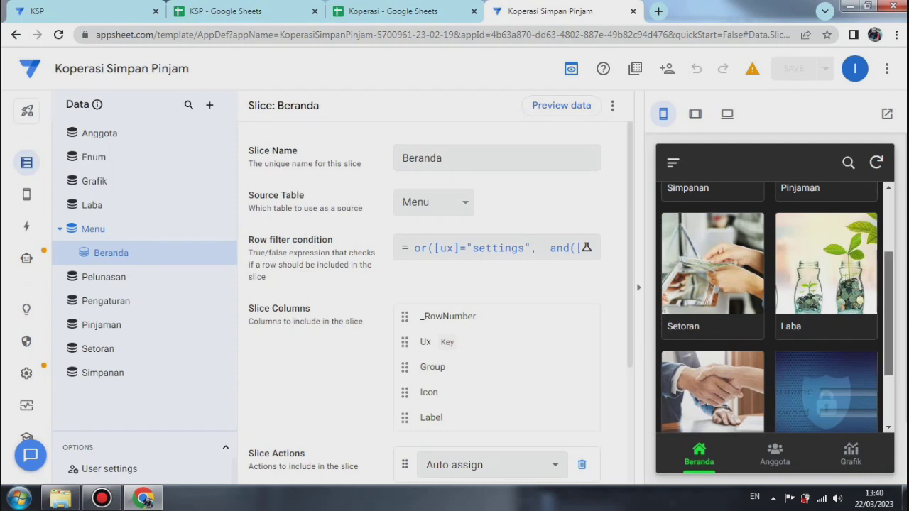
drag(889, 305, 888, 346)
click(826, 334)
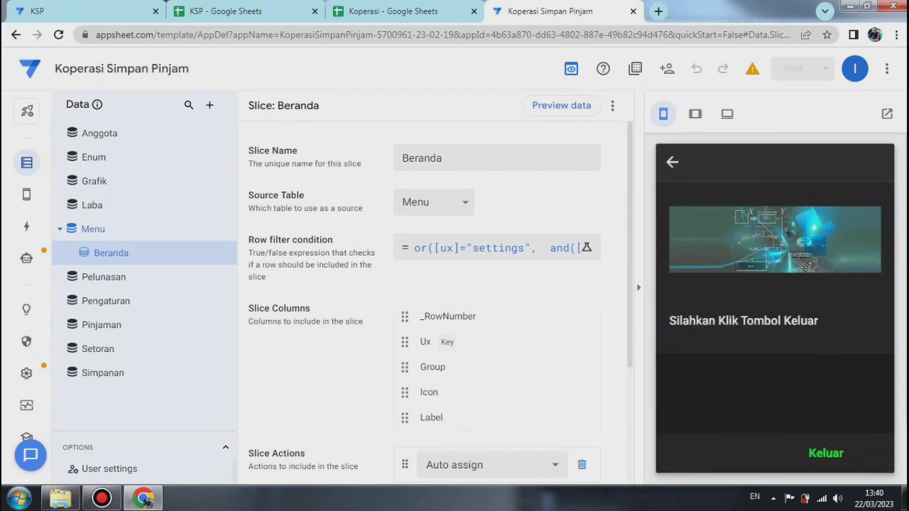
click(826, 453)
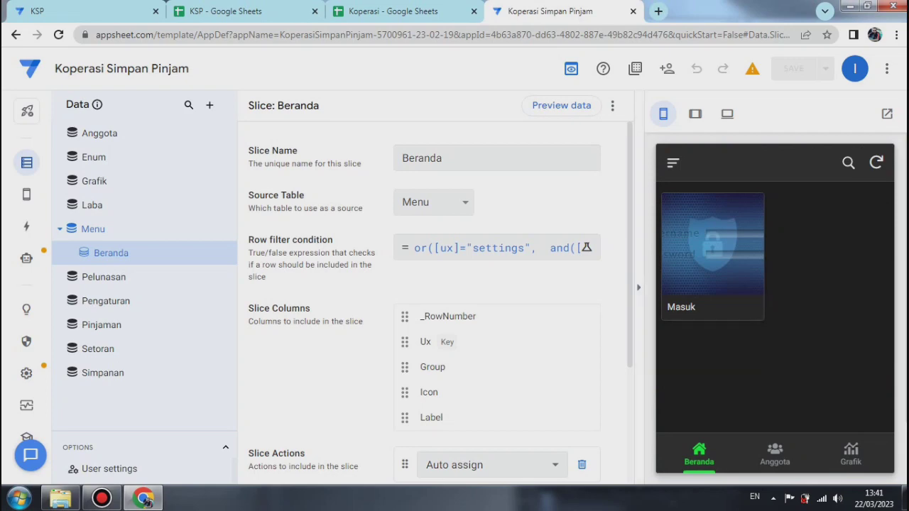
click(393, 11)
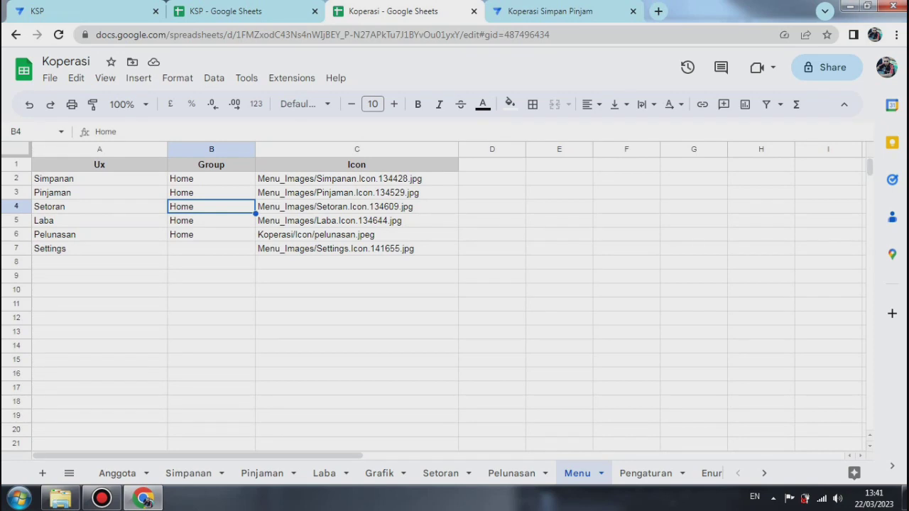
Confirm the Menu sheet's Settings row (A7) has an empty Group cell B7, unlike Home in B2.
click(212, 248)
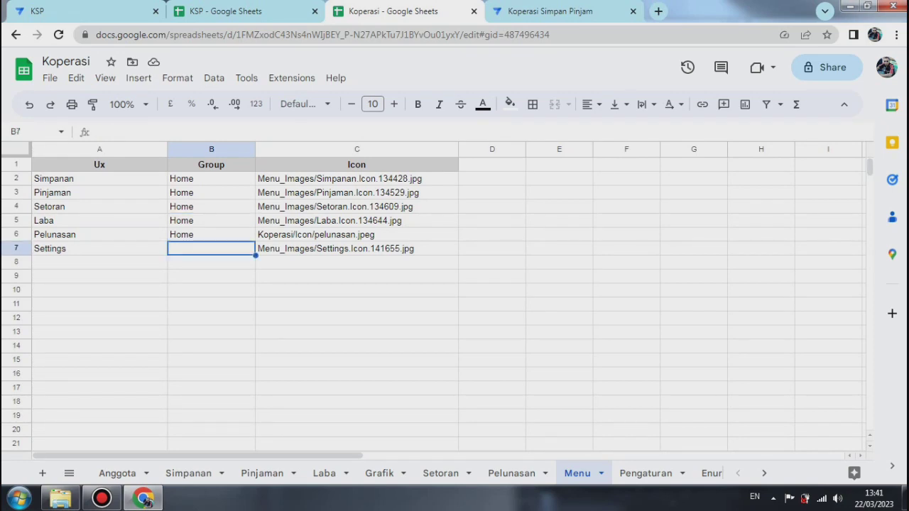
click(99, 248)
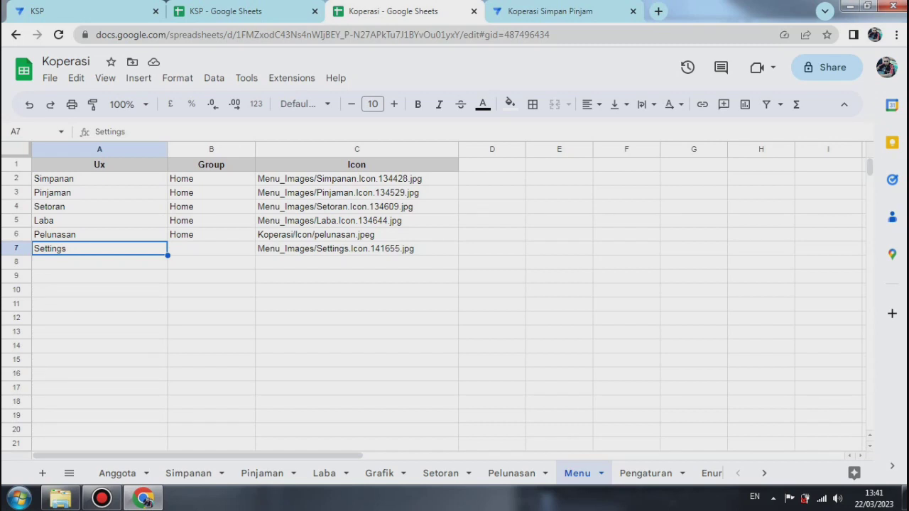
click(212, 249)
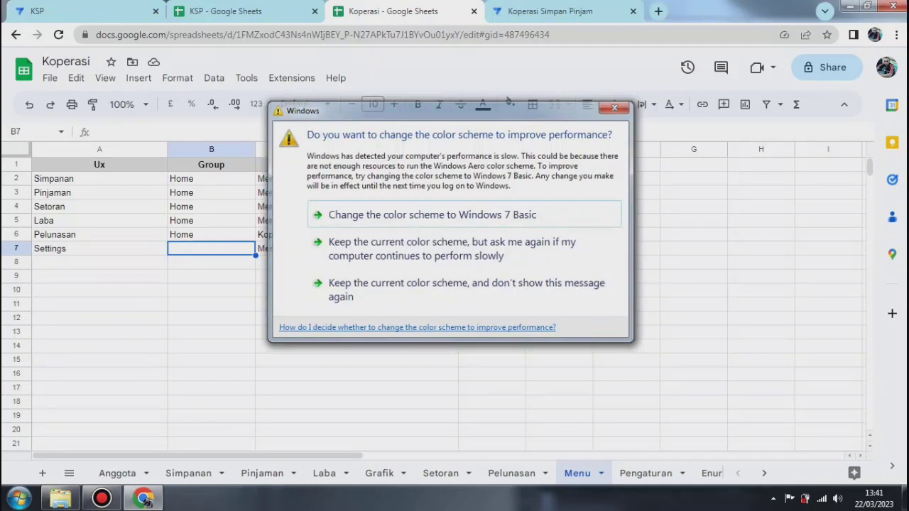
key(Escape)
click(212, 179)
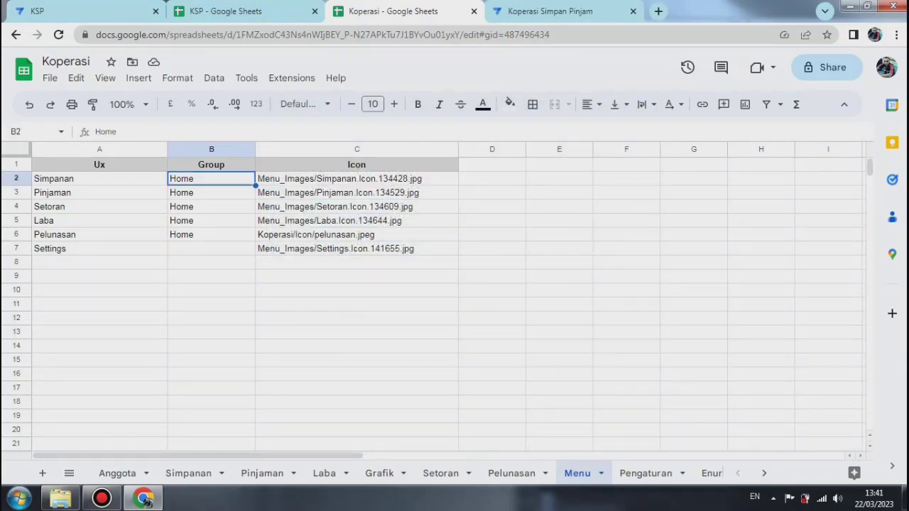
click(212, 248)
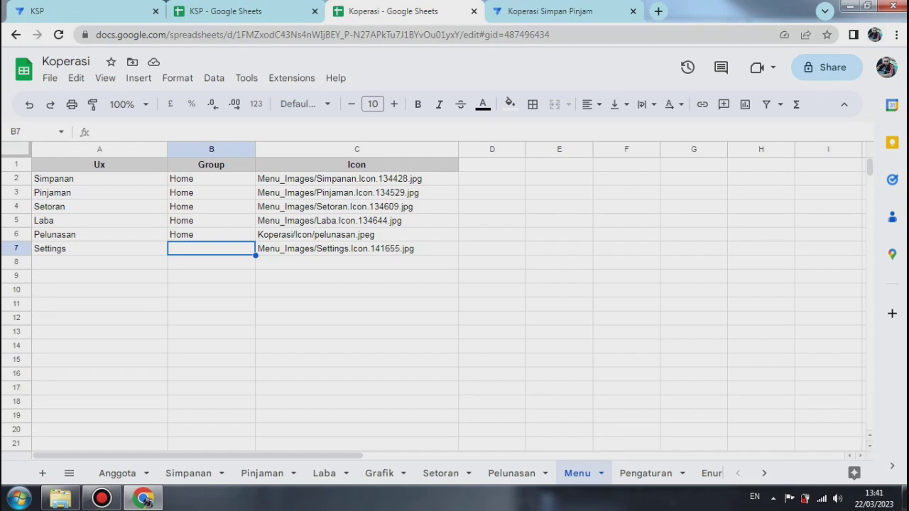
click(99, 249)
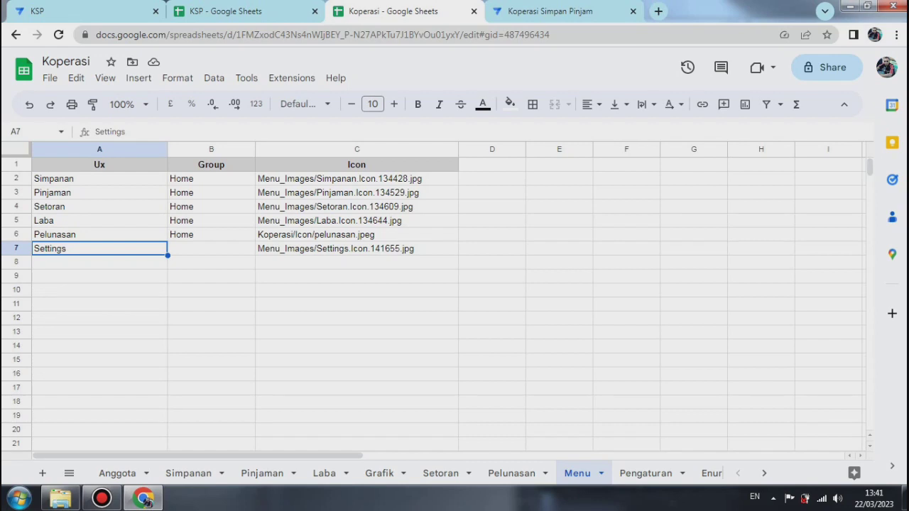
click(550, 11)
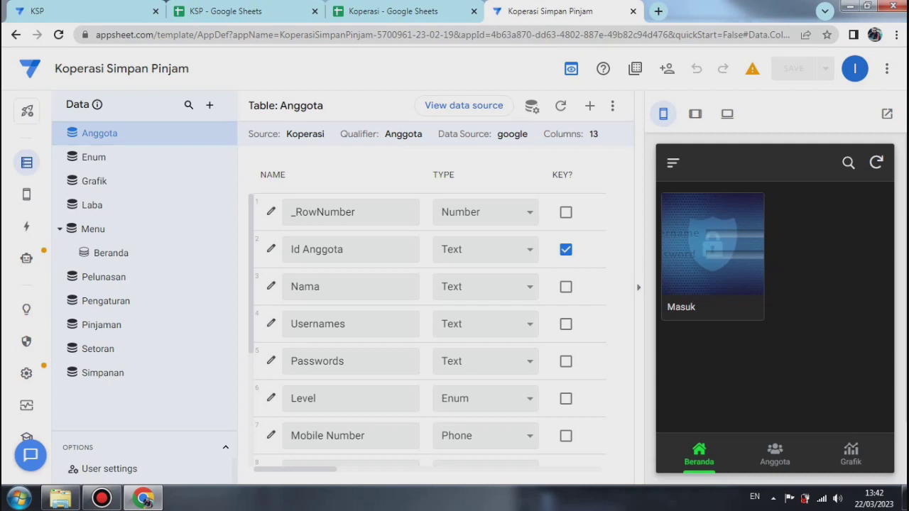
Create a new card view on the Anggota table and begin editing its name.
click(27, 195)
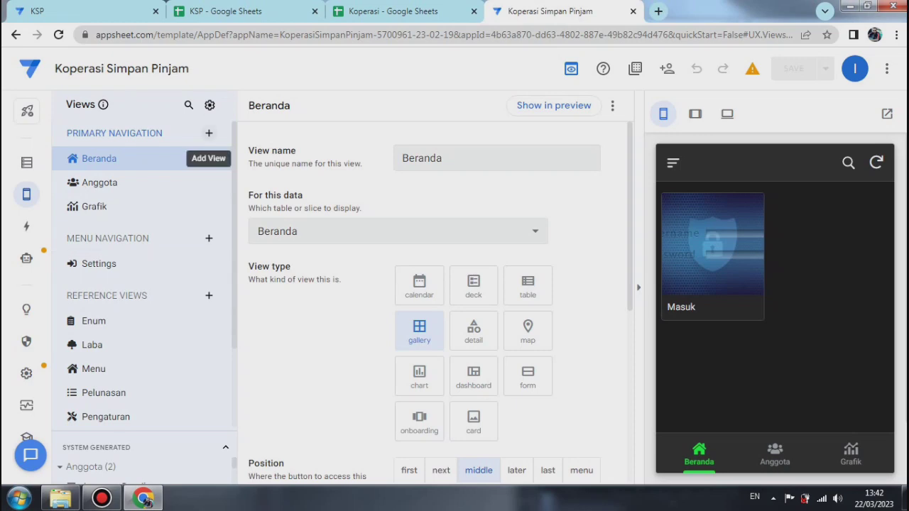
click(208, 133)
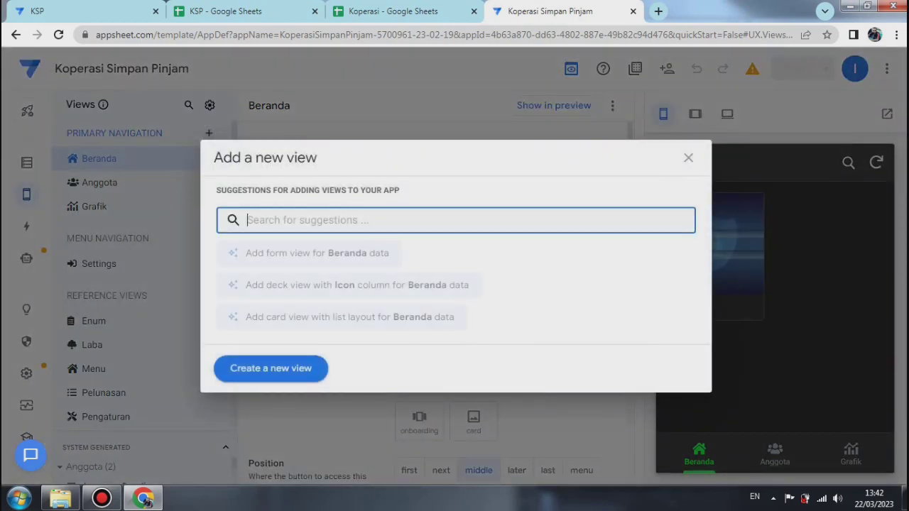
click(271, 368)
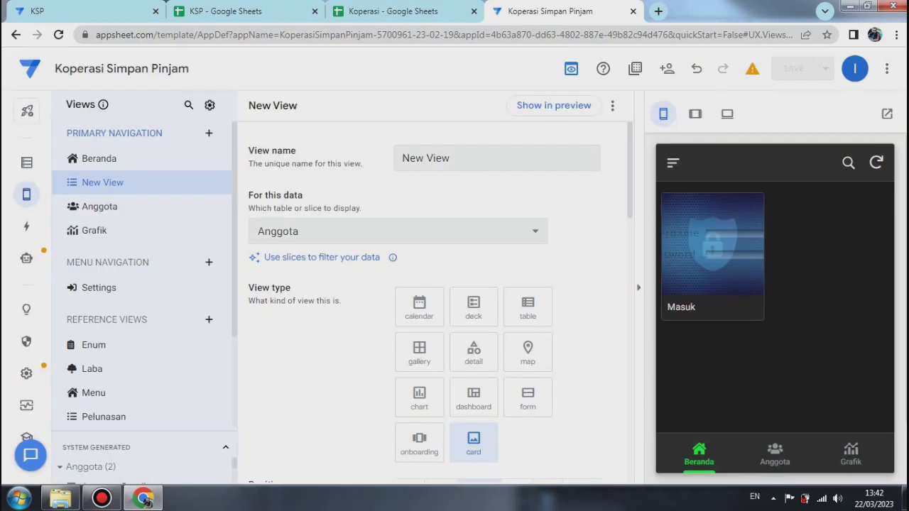
text(Profile)
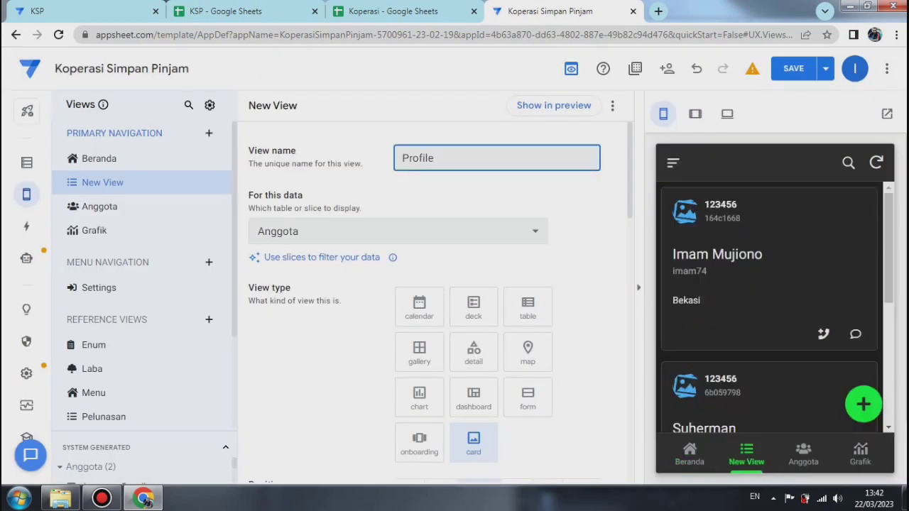
key(BackSpace)
key(BackSpace)
key(BackSpace)
key(BackSpace)
key(BackSpace)
key(BackSpace)
key(BackSpace)
text(Saya)
key(BackSpace)
key(BackSpace)
key(BackSpace)
key(BackSpace)
text(M)
key(BackSpace)
text(My)
key(BackSpace)
key(BackSpace)
text(Prof)
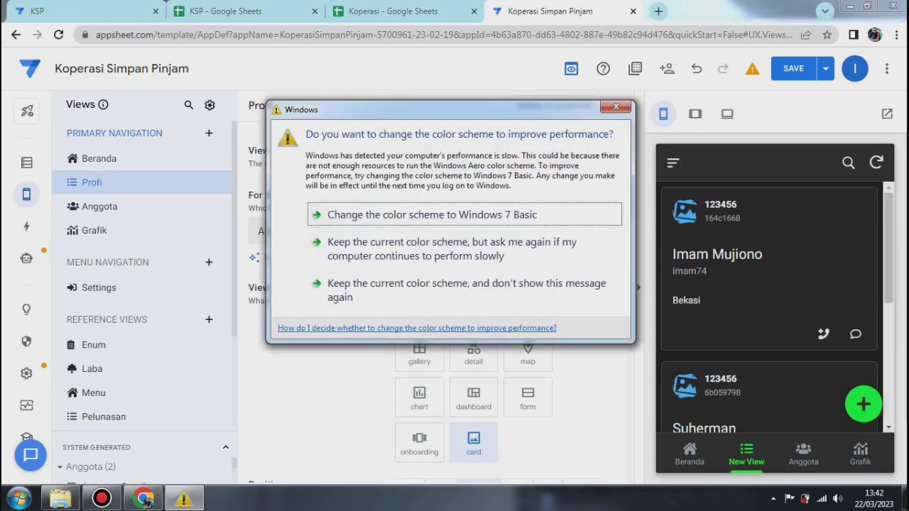
Name the new view Saya and start a slice to filter its data.
click(615, 106)
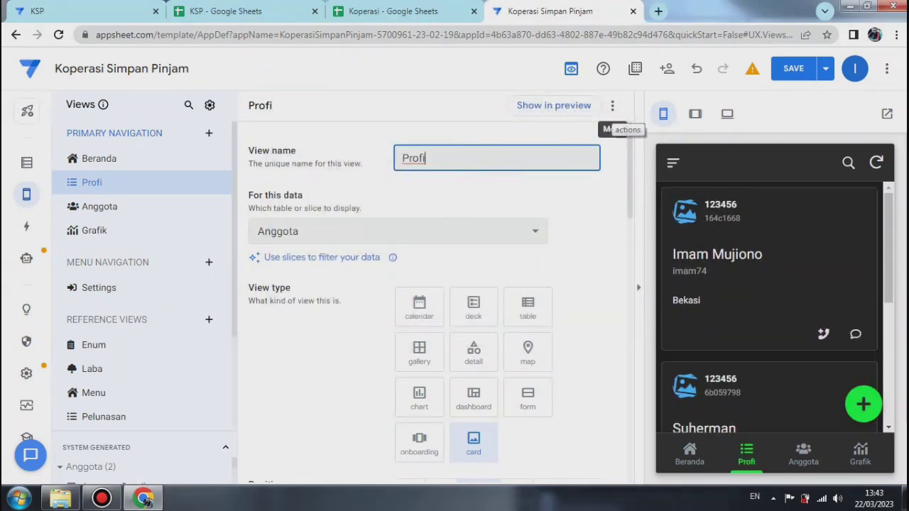
text(le)
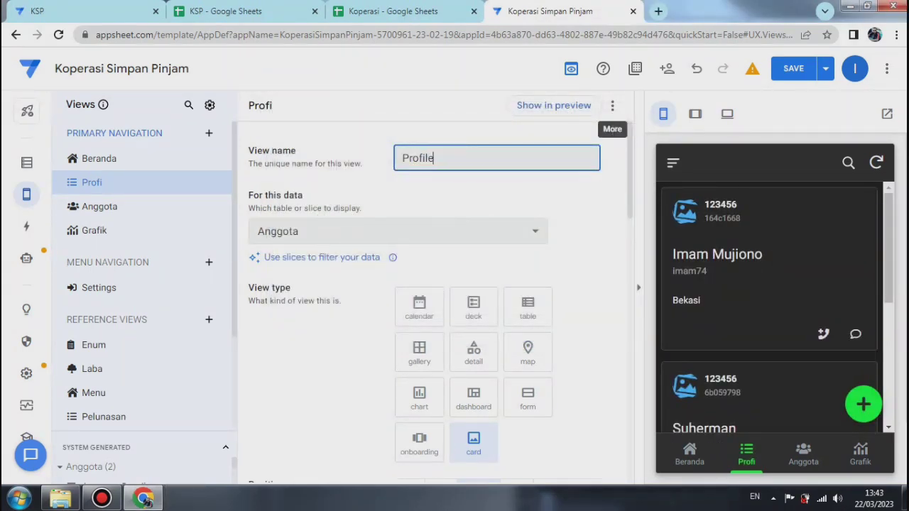
key(Left)
key(Left)
key(Left)
key(Left)
key(Left)
key(Left)
text(My)
key(Delete)
key(Delete)
key(Delete)
key(Delete)
key(Delete)
key(Delete)
key(Delete)
key(BackSpace)
key(BackSpace)
key(BackSpace)
text(Saya)
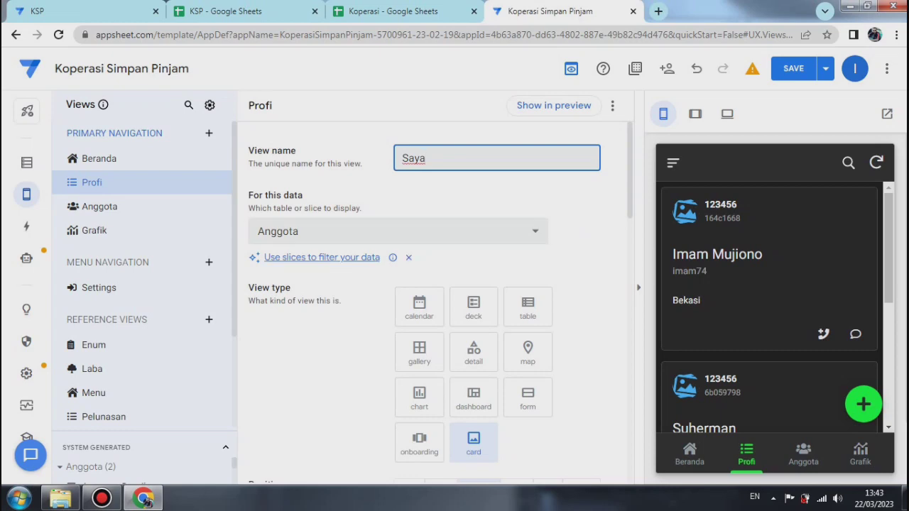
click(321, 257)
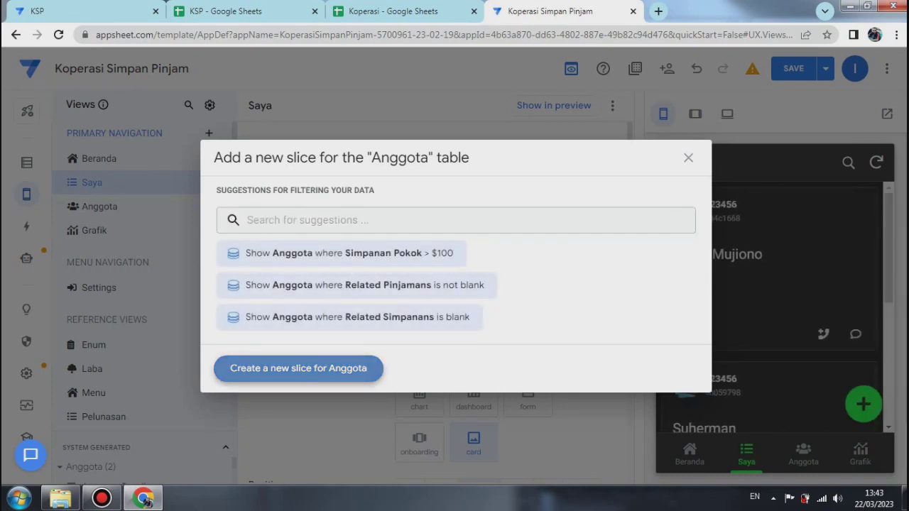
Create a new Anggota slice named User and select its row filter condition.
click(298, 368)
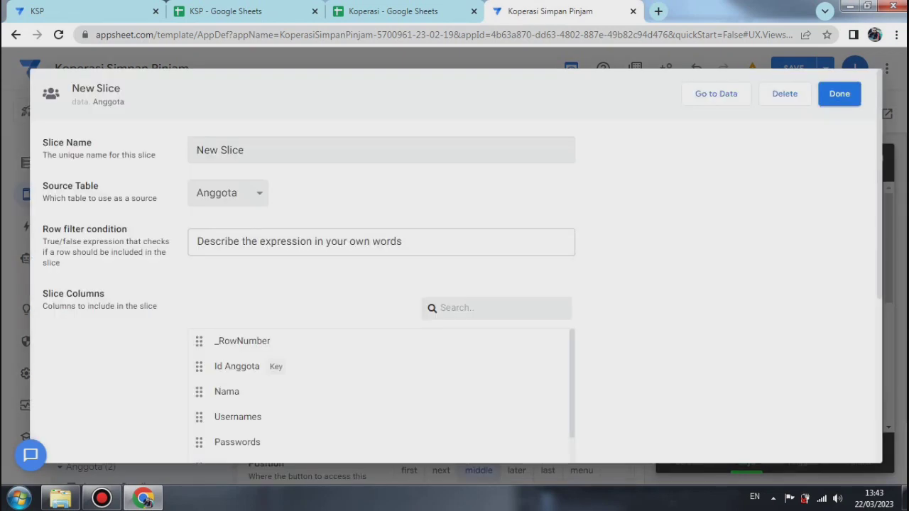
click(248, 150)
key(ctrl+a)
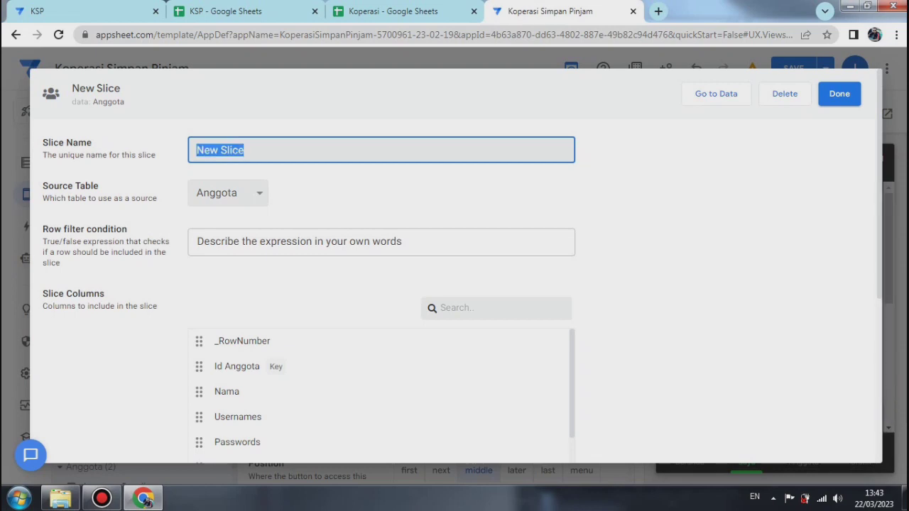
text(User)
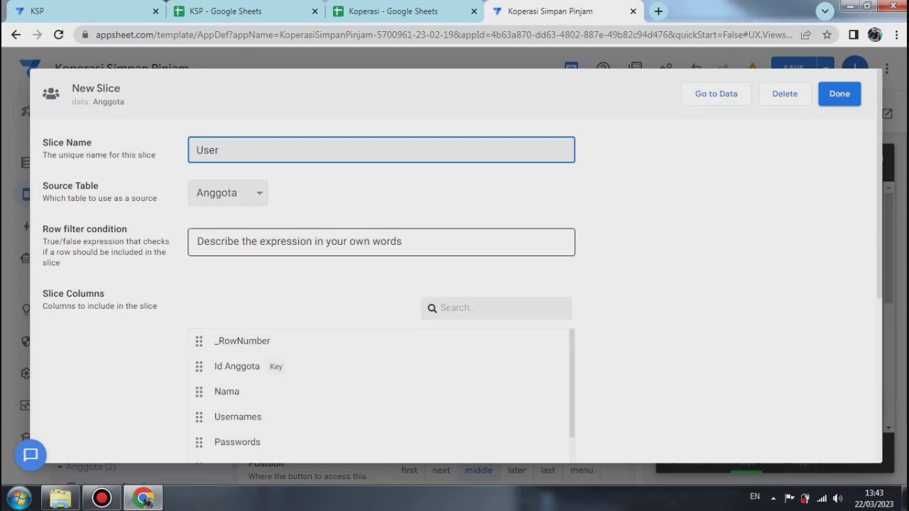
click(341, 242)
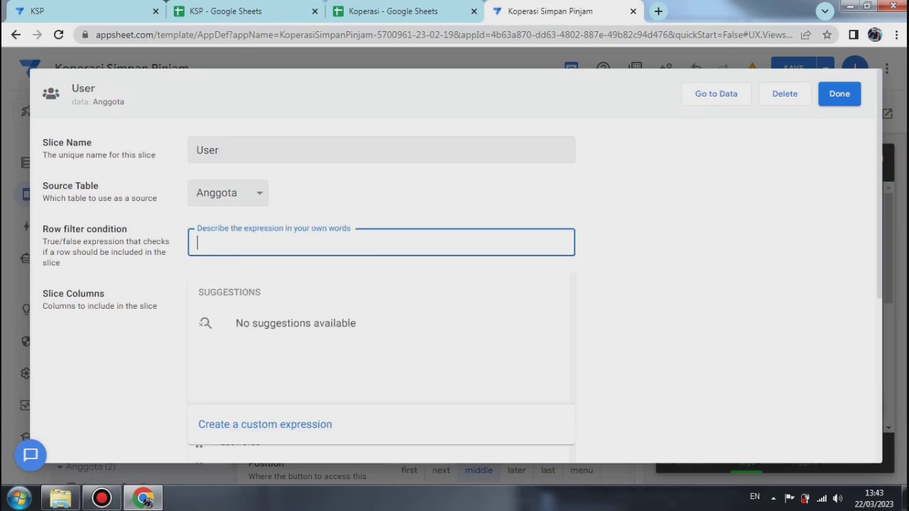
Paste the if() lookup as a custom row filter, changing table Setup to pengaturan.
click(265, 424)
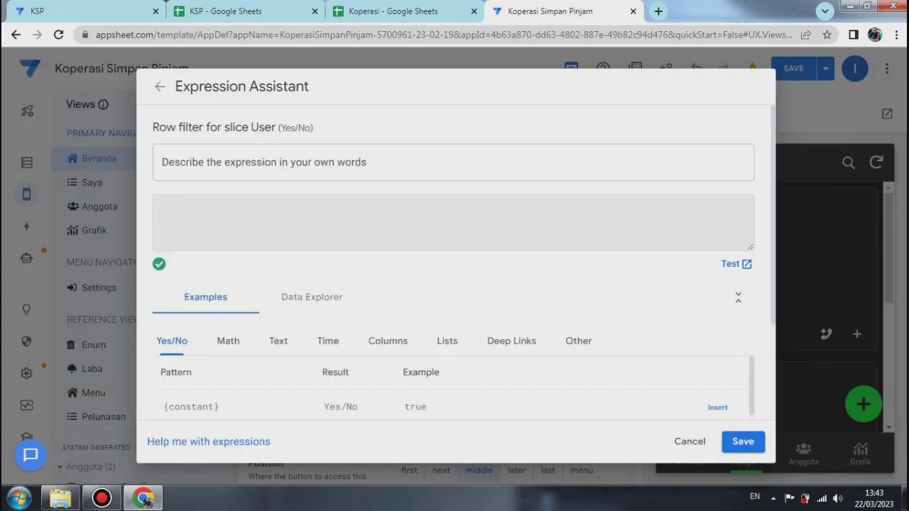
right_click(199, 205)
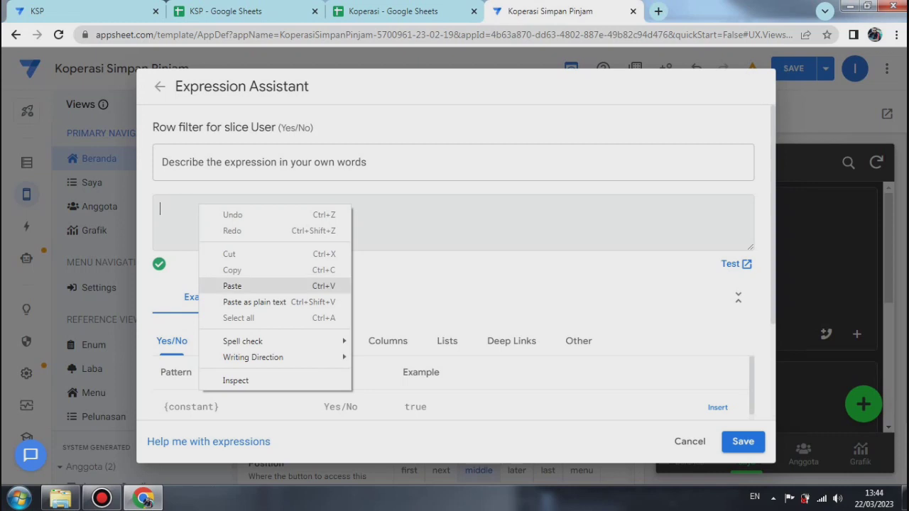
click(232, 285)
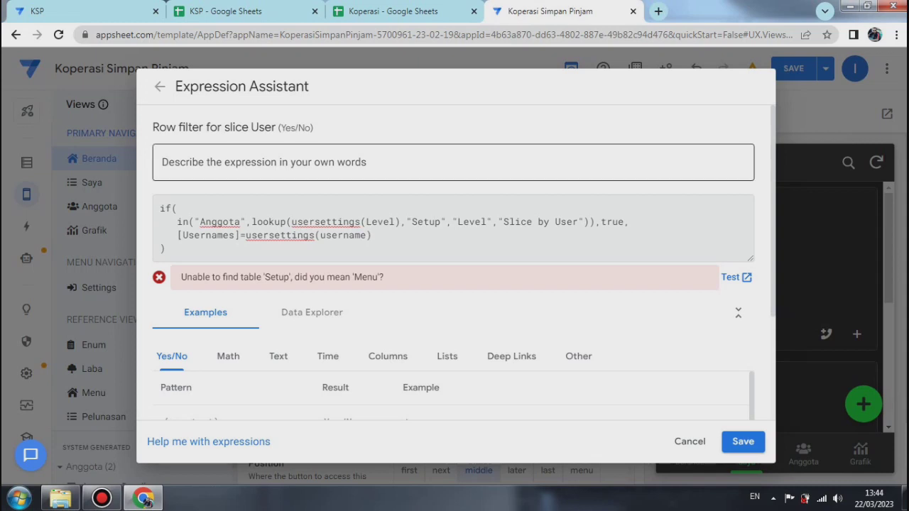
key(BackSpace)
key(BackSpace)
key(BackSpace)
key(BackSpace)
key(BackSpace)
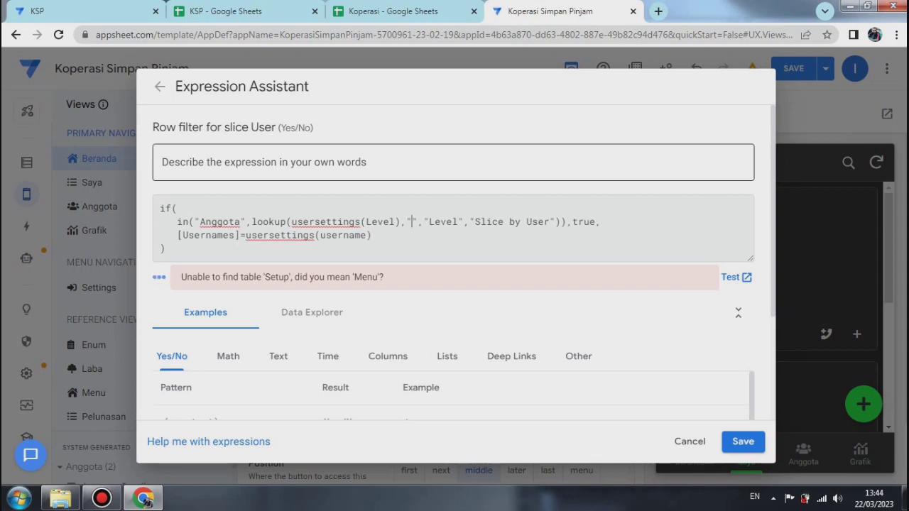
text(pengatura)
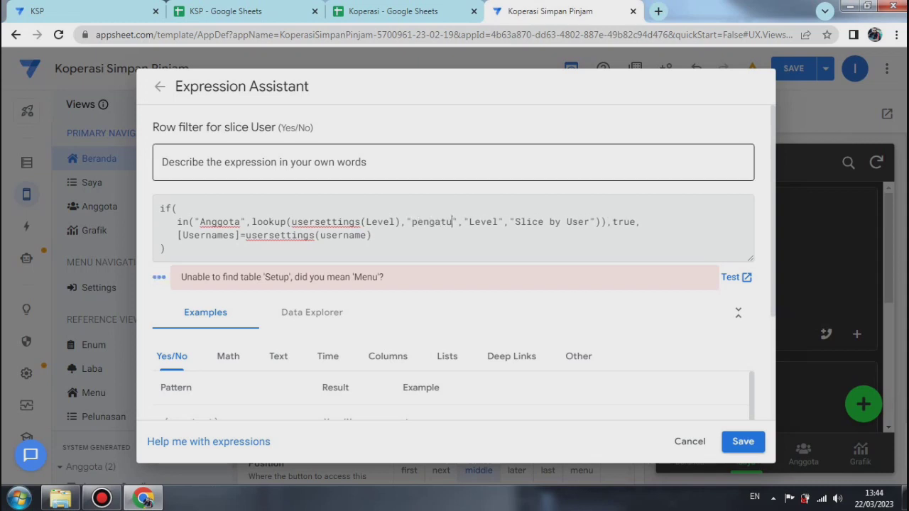
text(n)
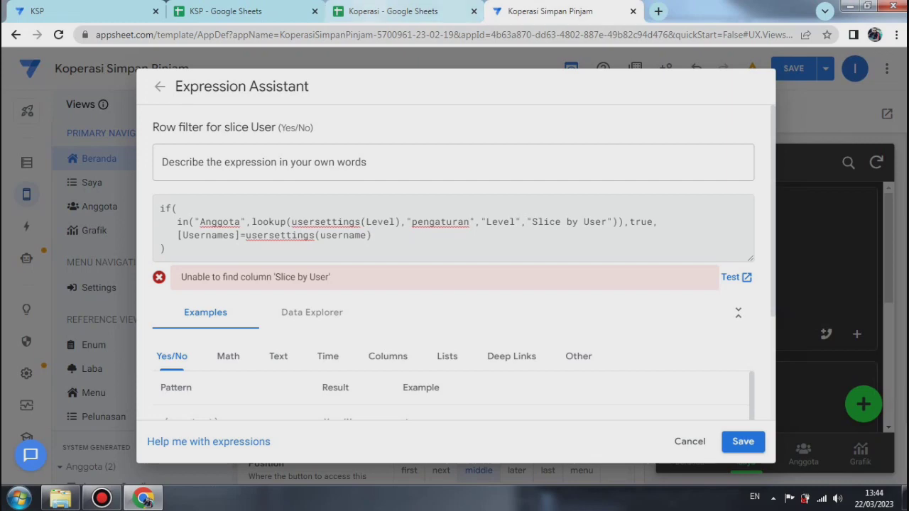
Check the Pengaturan sheet's columns in Google Sheets, then return to the expression.
click(393, 12)
click(645, 474)
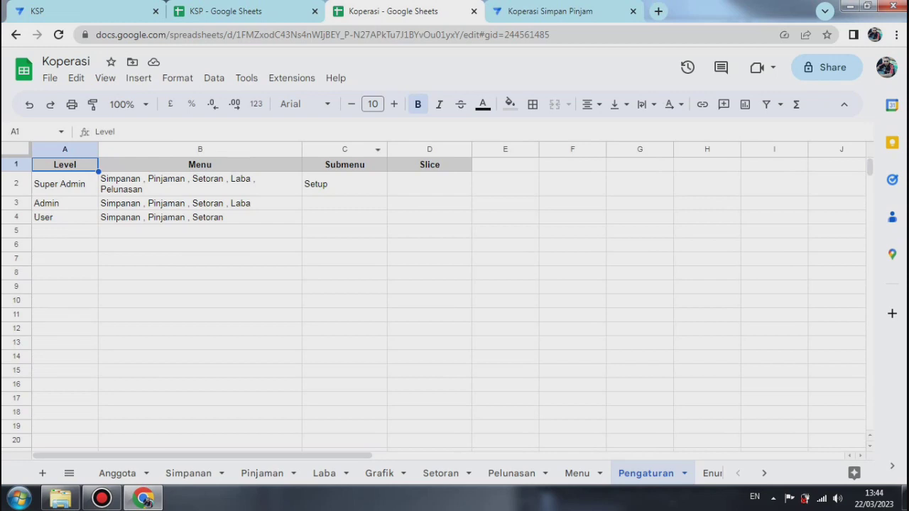
click(550, 11)
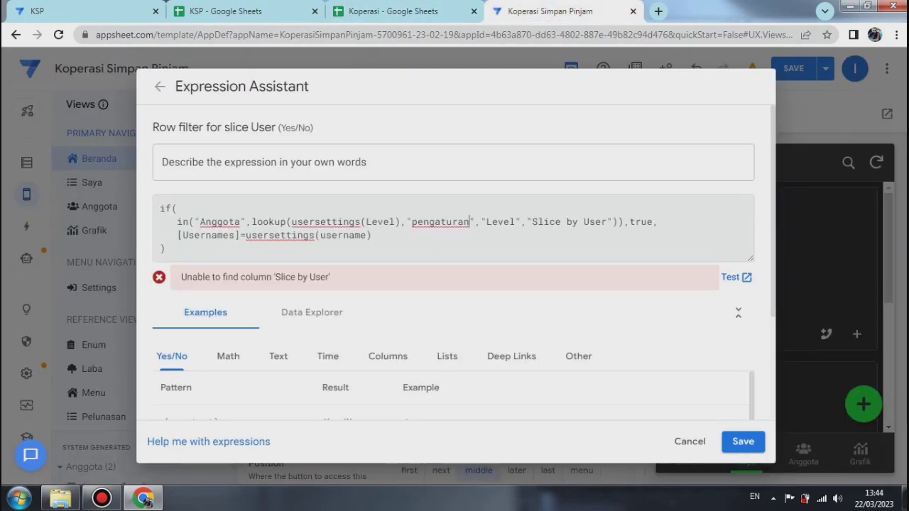
Change the lookup column from 'Slice by User' to 'Slice' and save the row filter.
drag(601, 223, 606, 223)
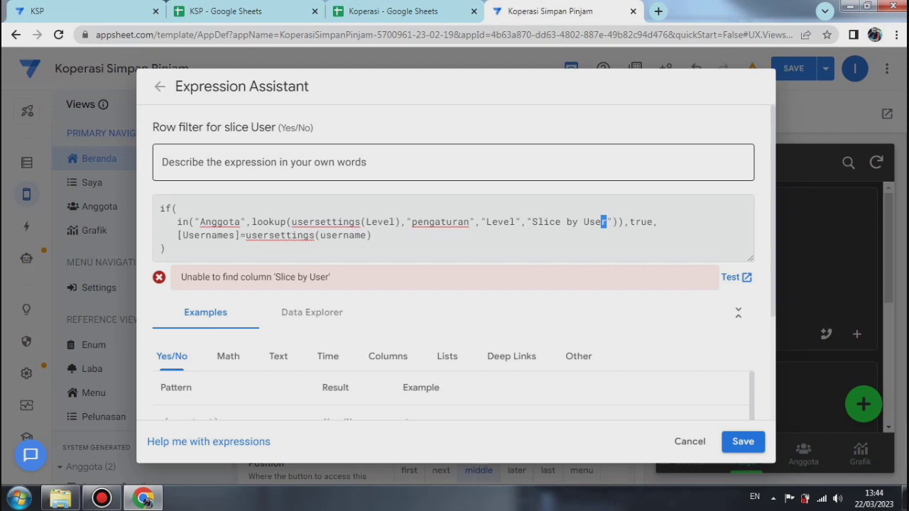
key(BackSpace)
key(BackSpace)
key(BackSpace)
key(BackSpace)
key(BackSpace)
key(BackSpace)
key(BackSpace)
key(BackSpace)
key(BackSpace)
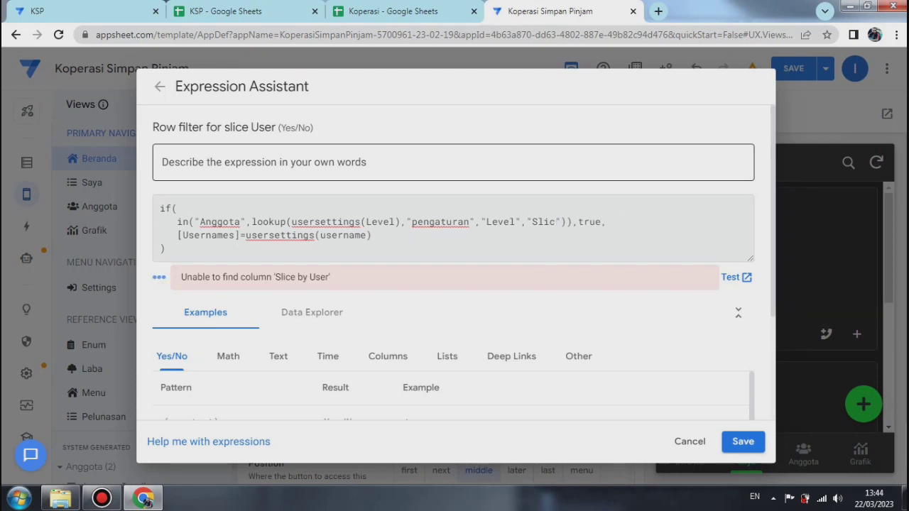
text(e)
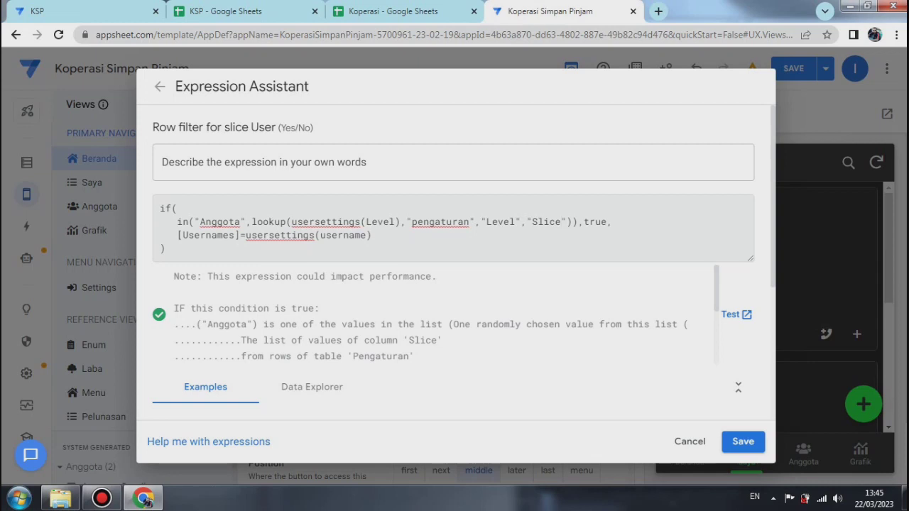
click(743, 441)
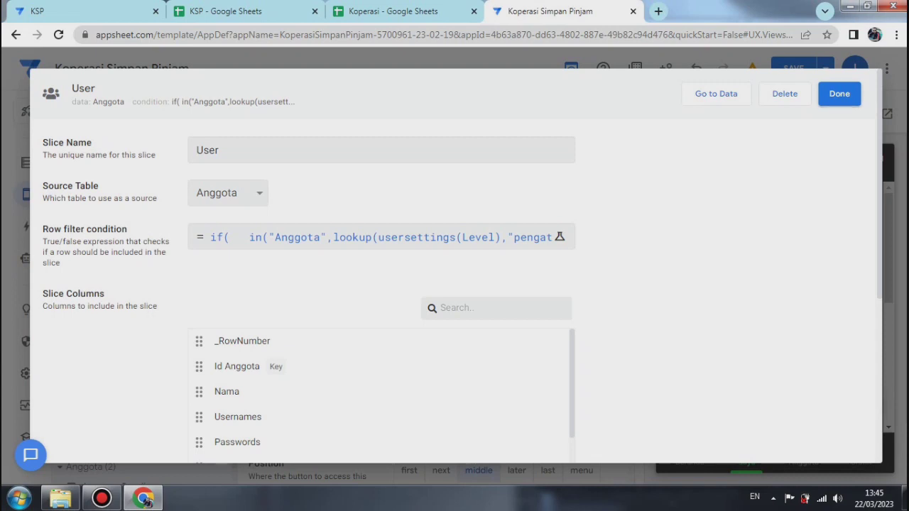
Set the User slice to Updates only, turning off Adds and Deletes, and finish it.
scroll(454, 266, down, 4)
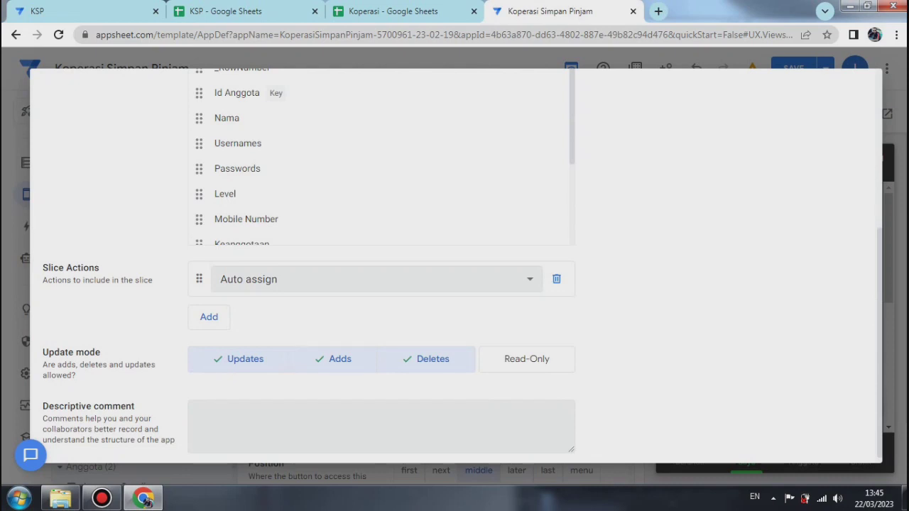
click(334, 359)
click(426, 360)
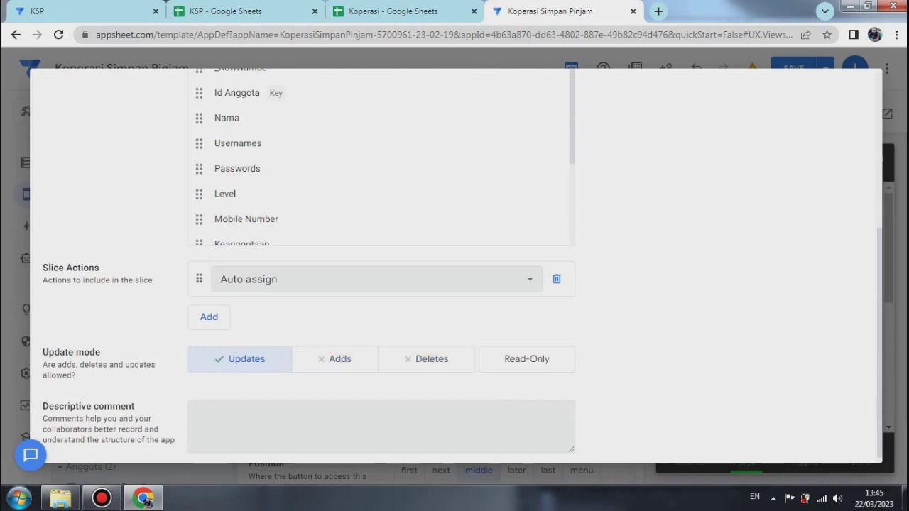
scroll(455, 263, up, 4)
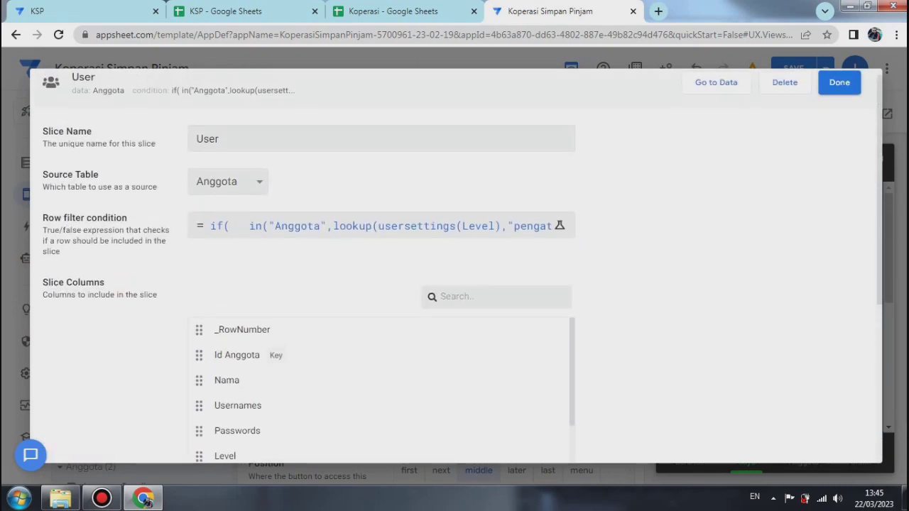
click(839, 83)
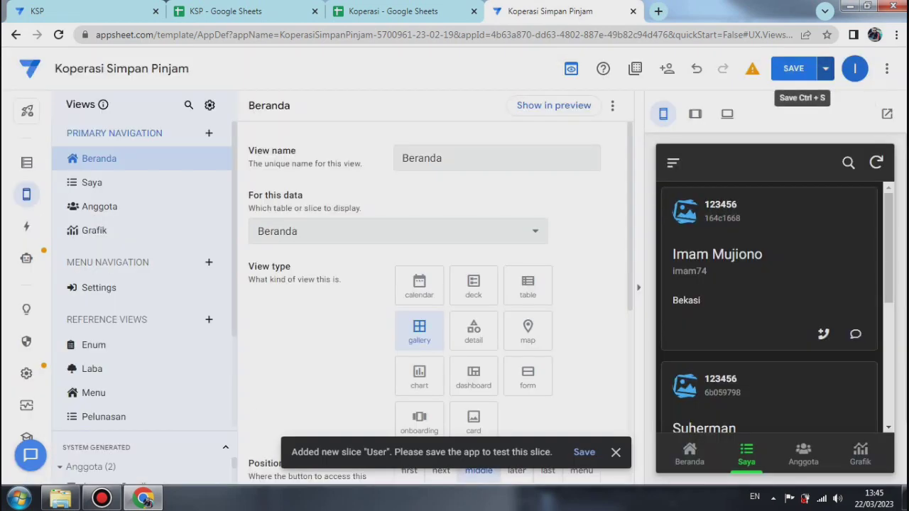
Save and verify the app, then open the Saya view's settings.
click(825, 68)
click(717, 132)
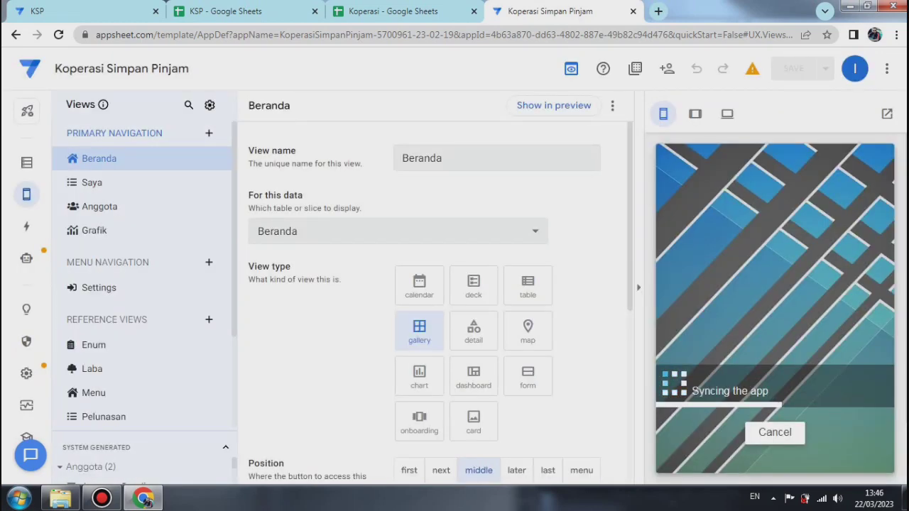
mouse_move(26, 194)
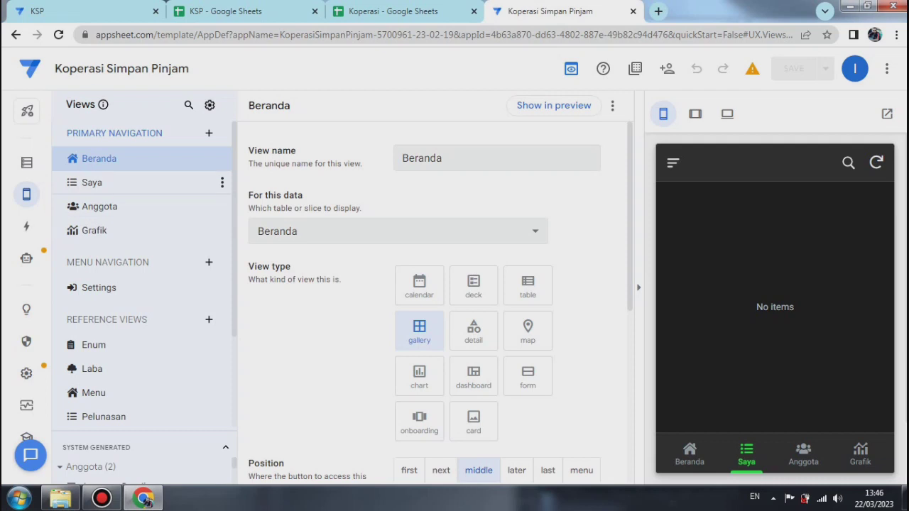
click(93, 183)
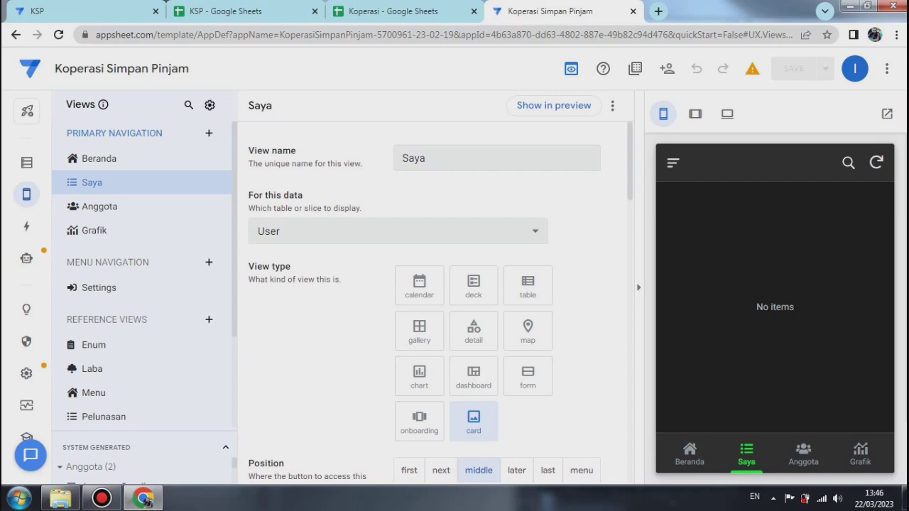
Set the Saya view's position to first, ahead of Beranda.
scroll(437, 298, down, 5)
scroll(437, 298, up, 2)
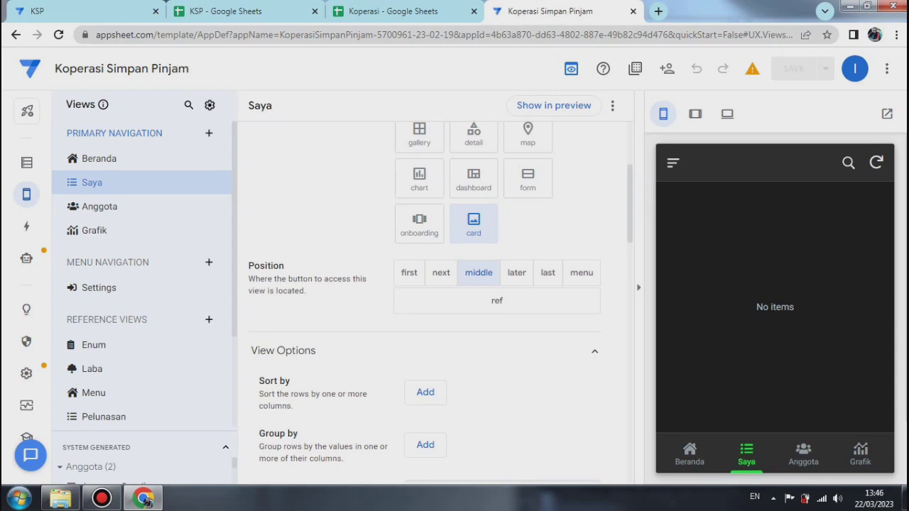
scroll(437, 298, up, 3)
scroll(437, 298, down, 5)
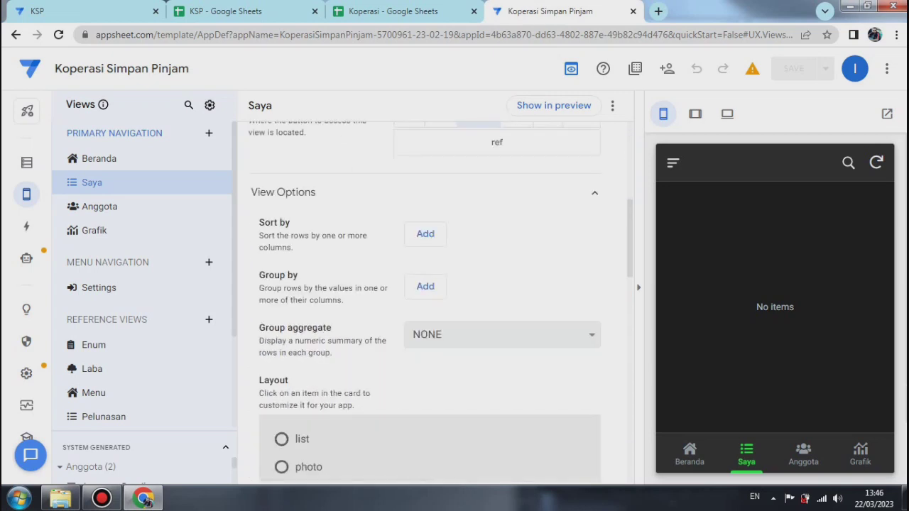
scroll(437, 299, up, 1)
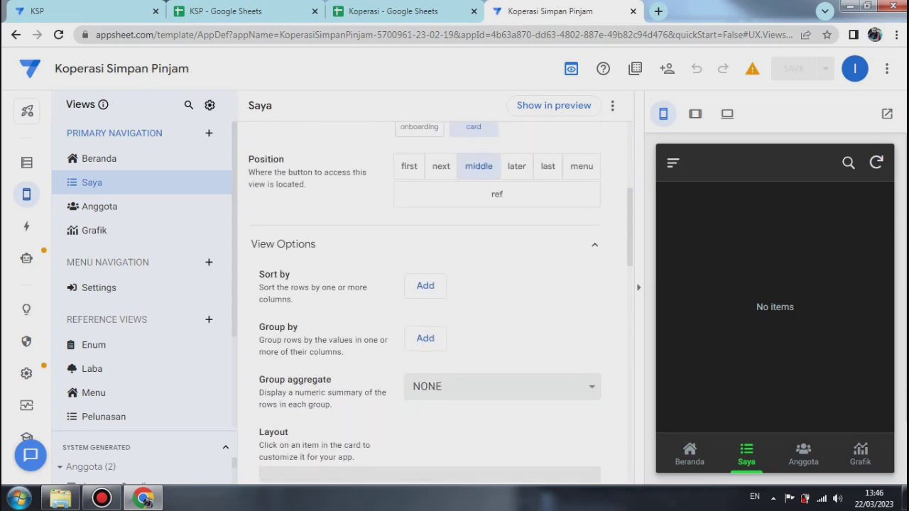
click(409, 166)
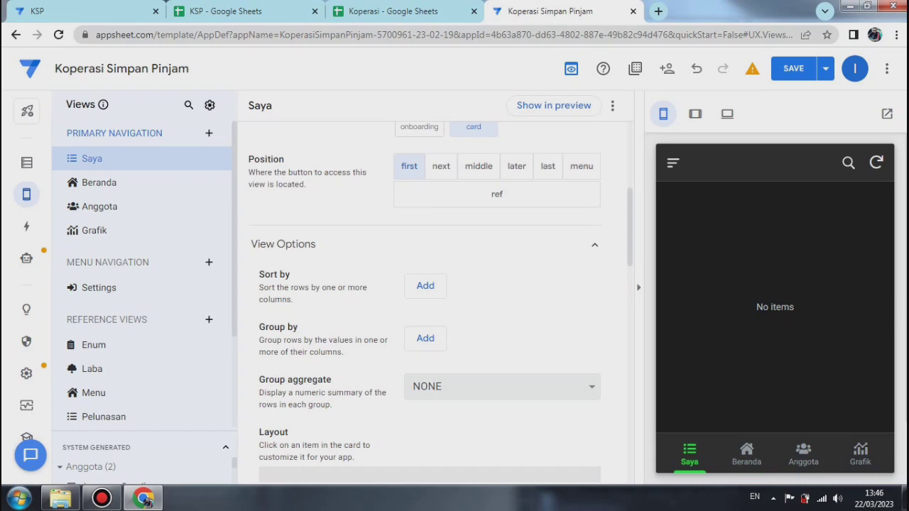
scroll(440, 302, down, 3)
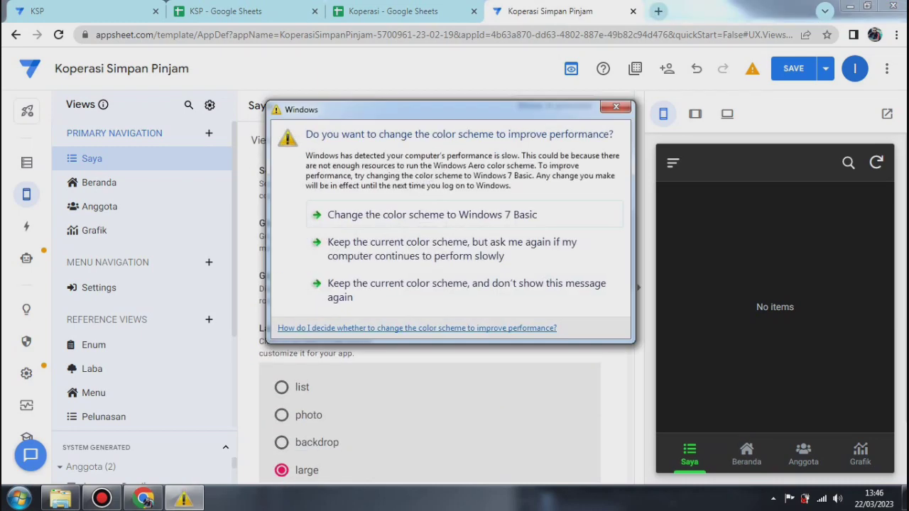
click(616, 107)
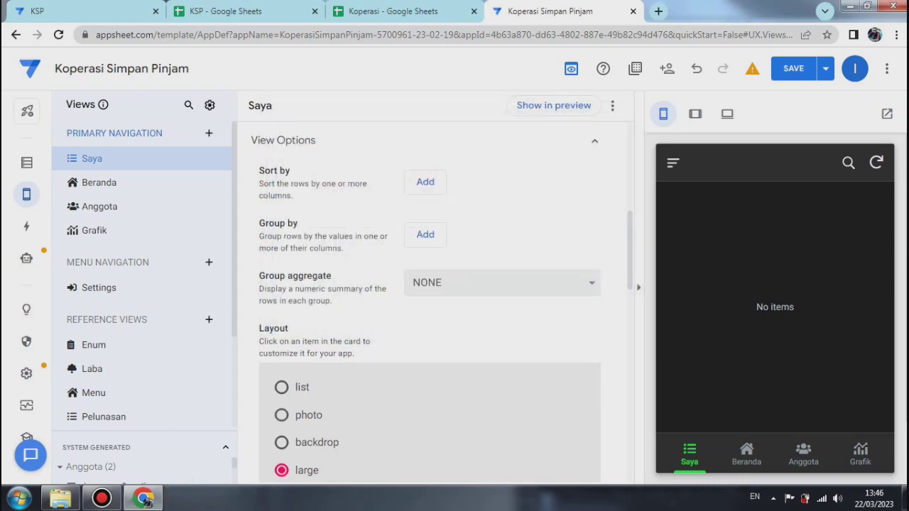
scroll(430, 302, down, 4)
scroll(429, 302, down, 3)
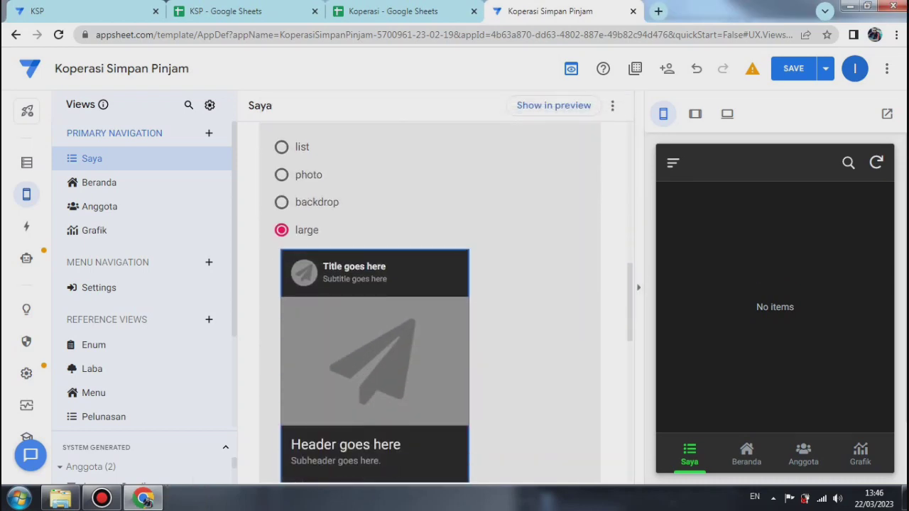
scroll(430, 302, up, 2)
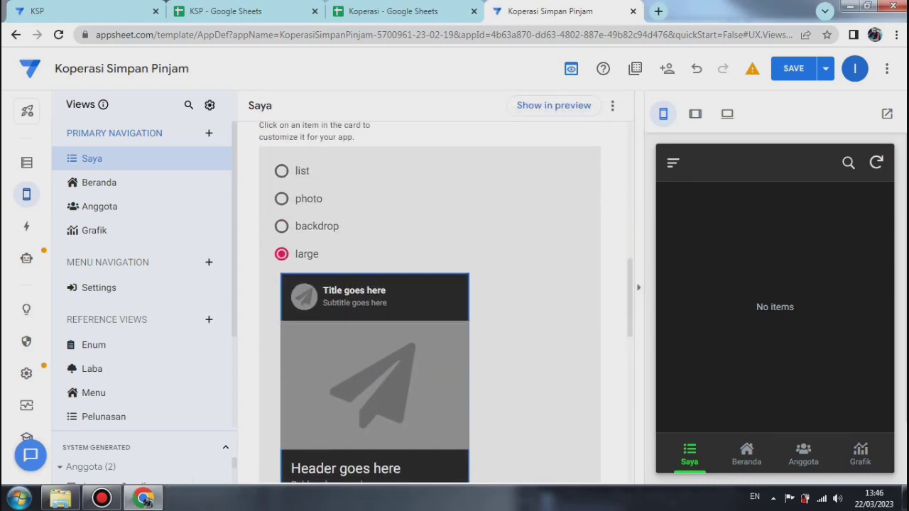
Use a list layout with a circular image, Nama title and Mobile Number subtitle.
click(282, 171)
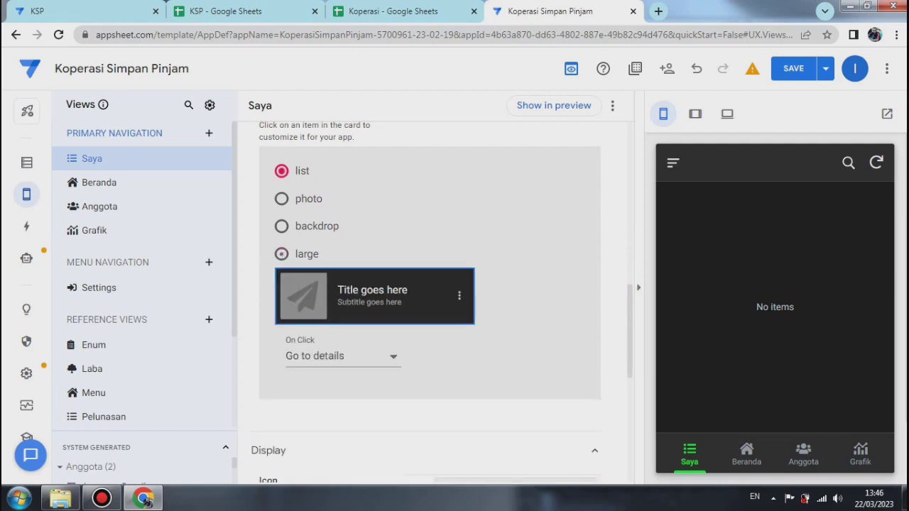
click(303, 296)
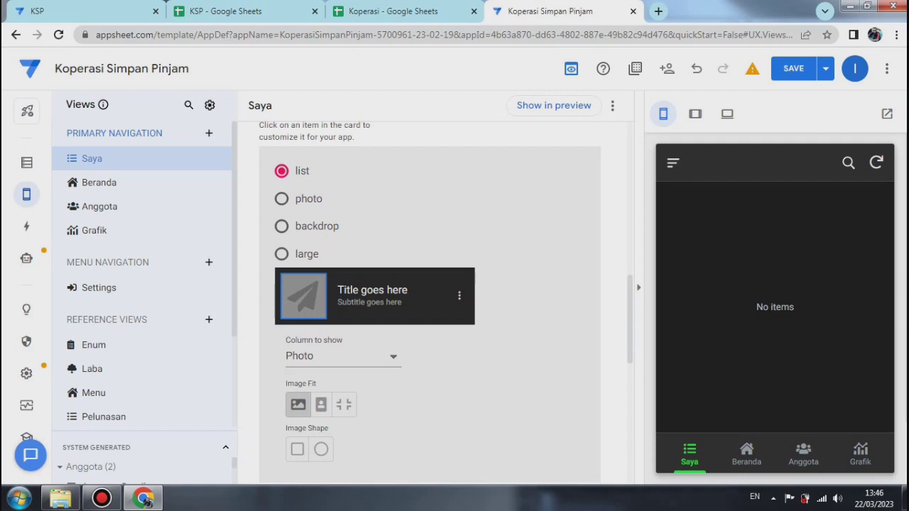
click(321, 448)
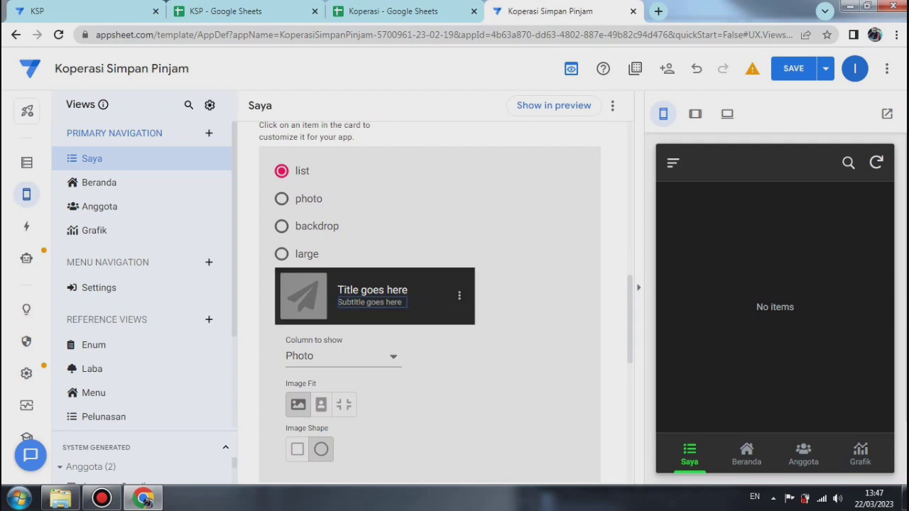
click(372, 291)
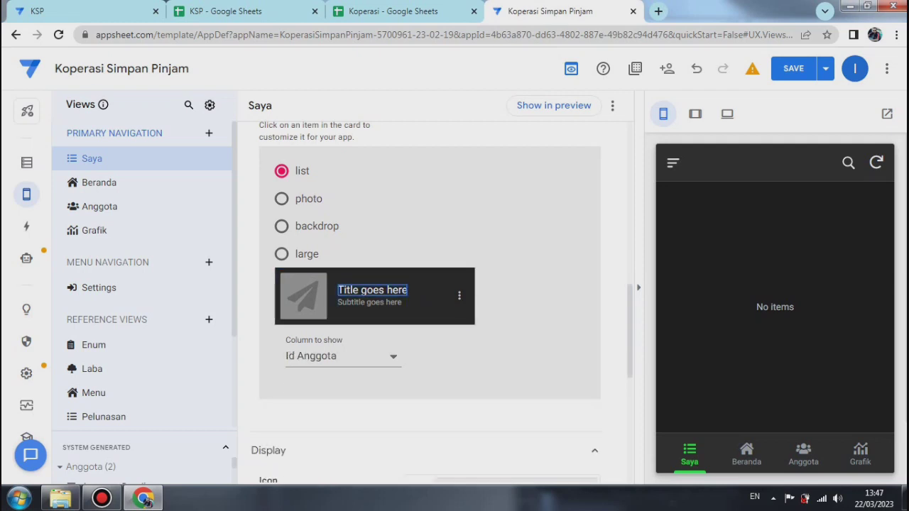
click(341, 356)
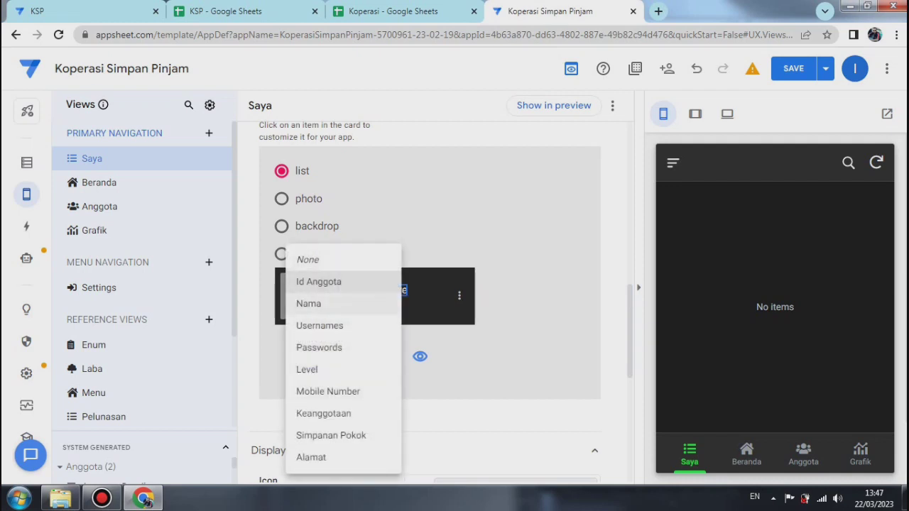
click(326, 304)
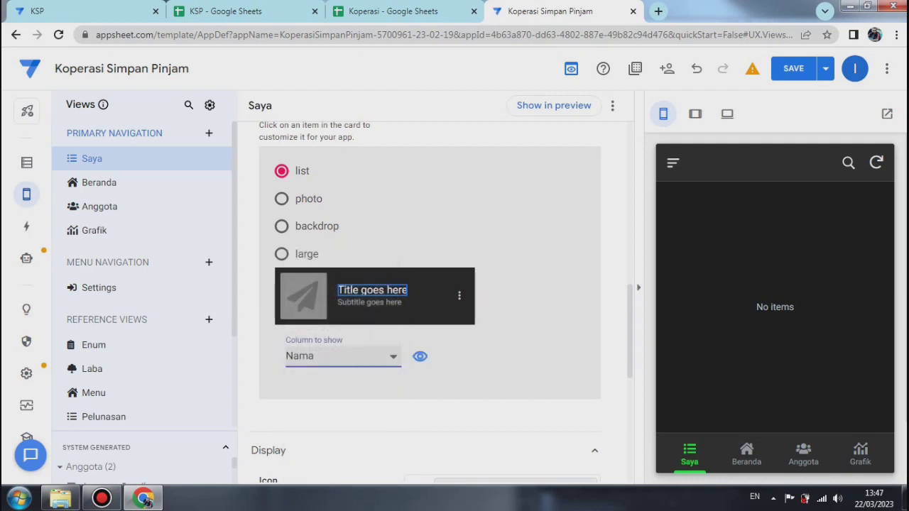
click(341, 358)
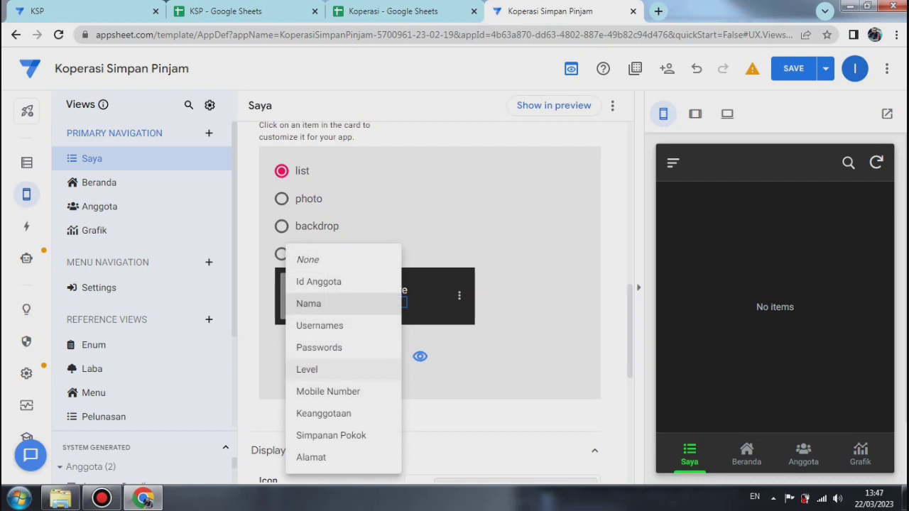
click(328, 392)
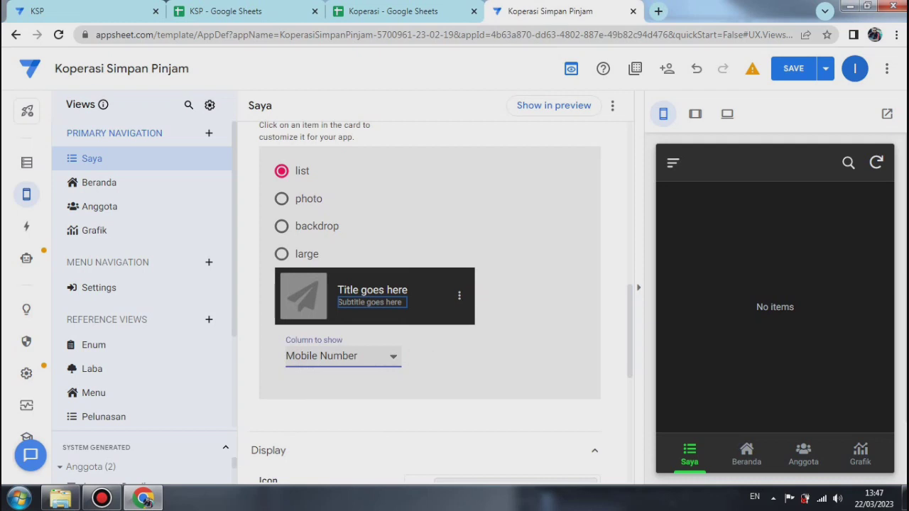
Set the card actions to Edit, Go to details, and None.
click(459, 295)
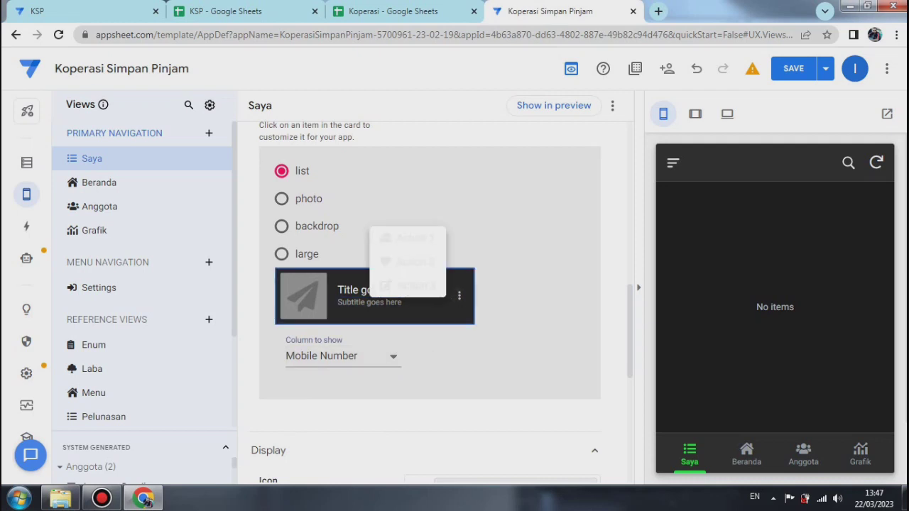
click(407, 238)
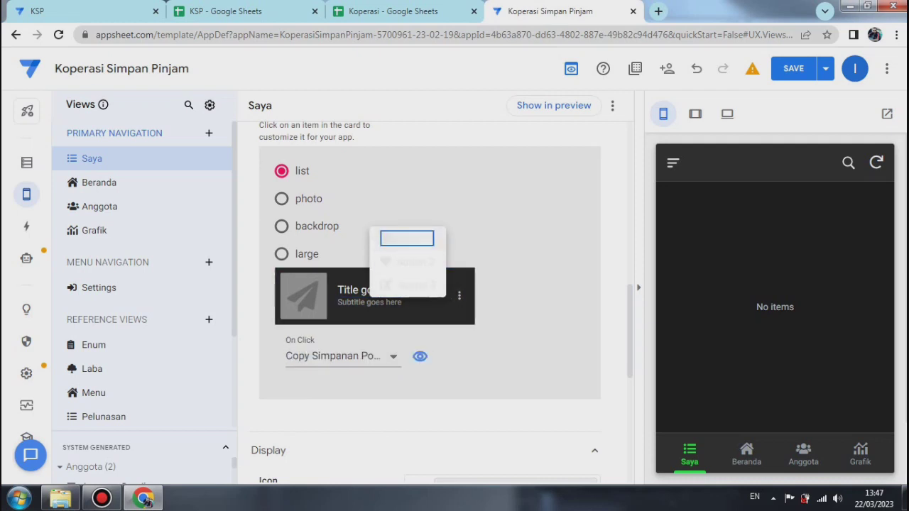
click(344, 357)
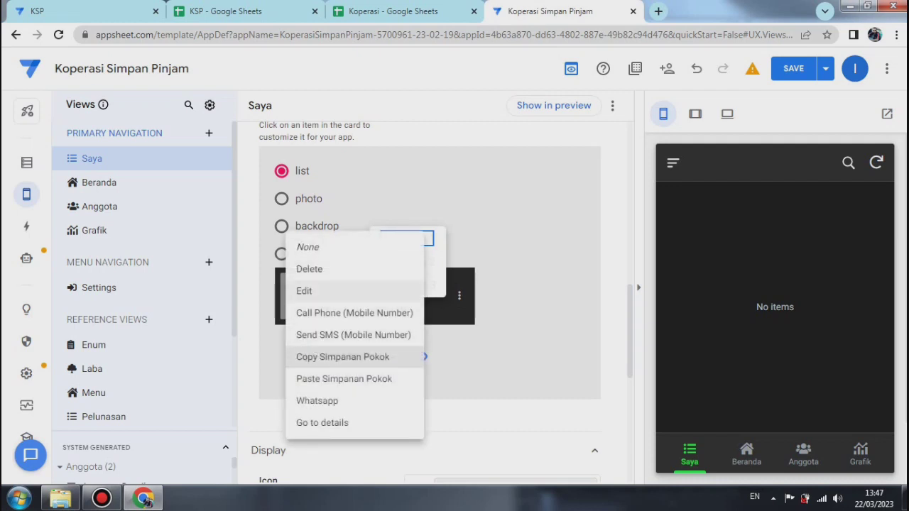
click(304, 291)
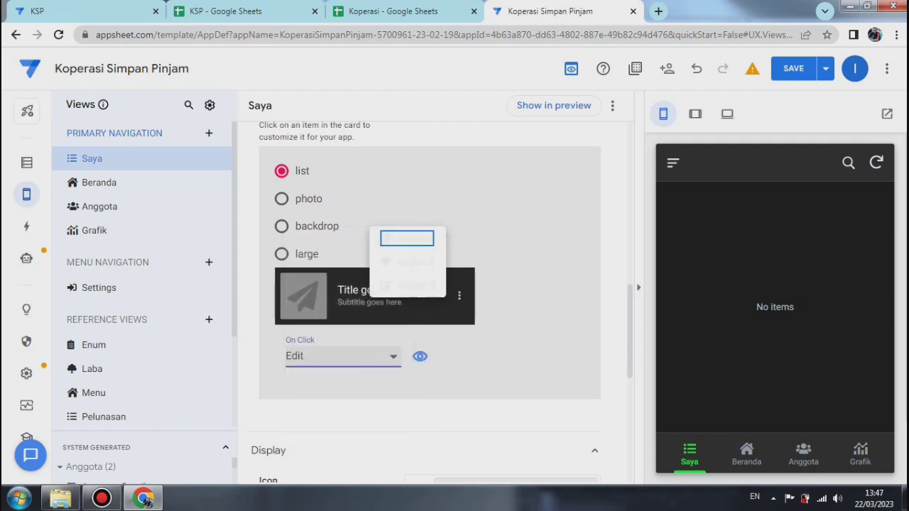
click(407, 262)
click(344, 357)
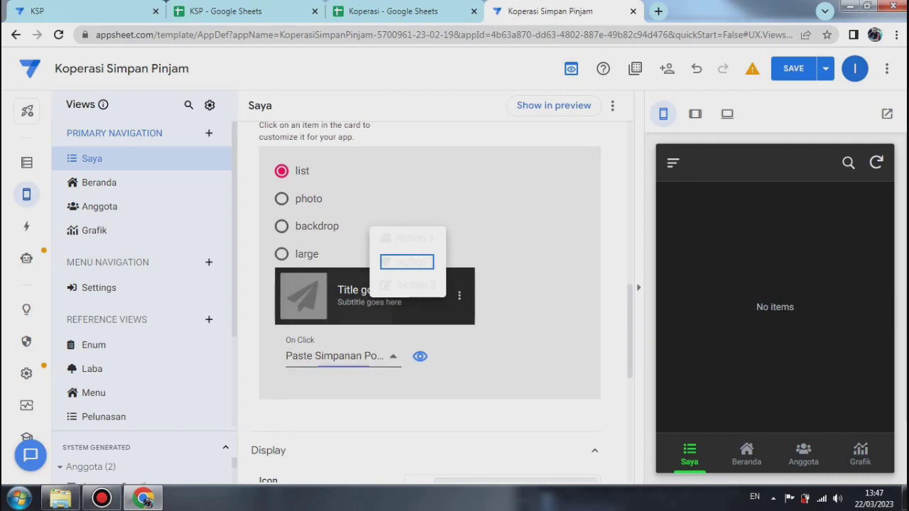
click(323, 400)
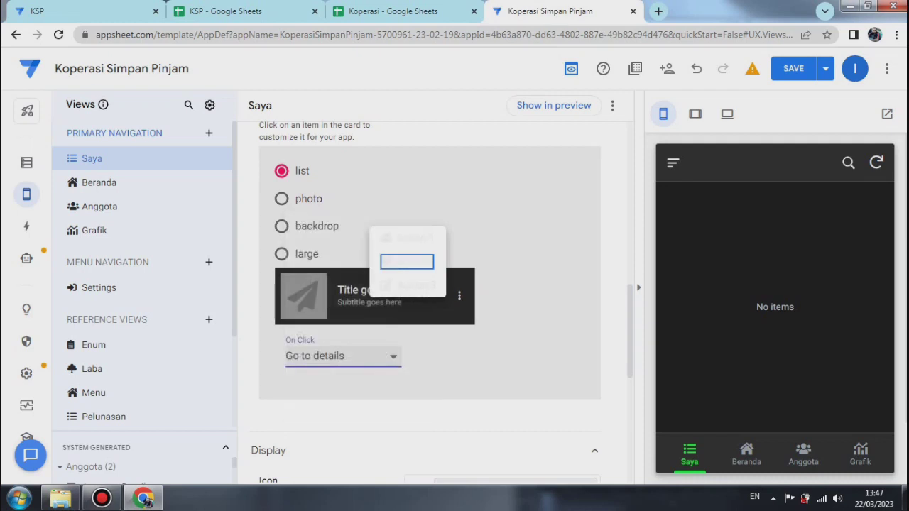
click(407, 286)
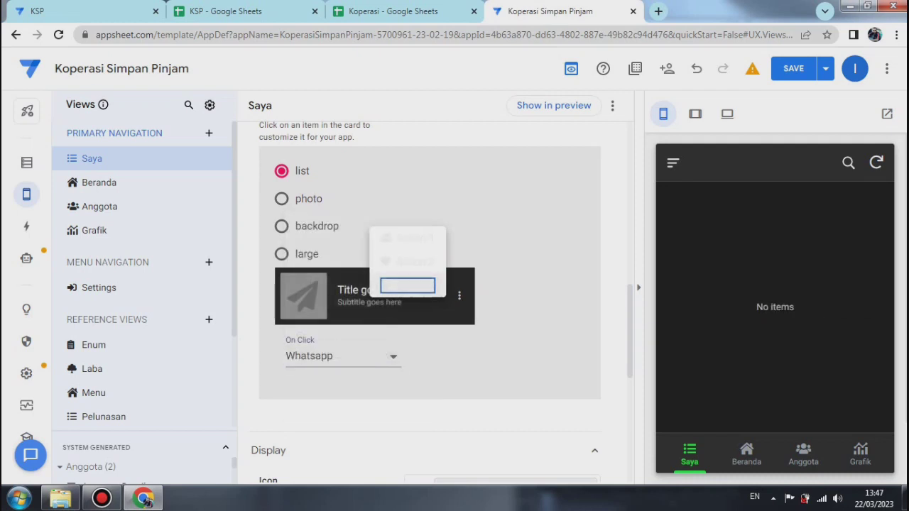
click(344, 356)
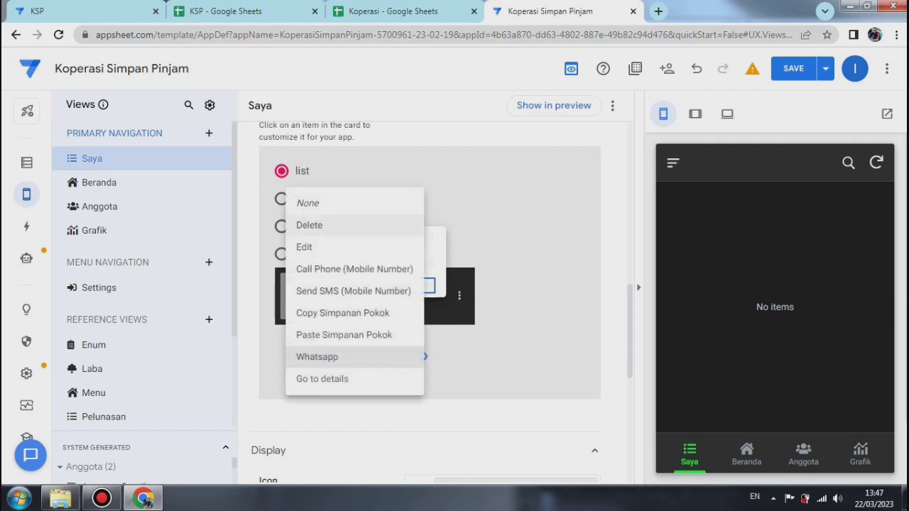
click(313, 203)
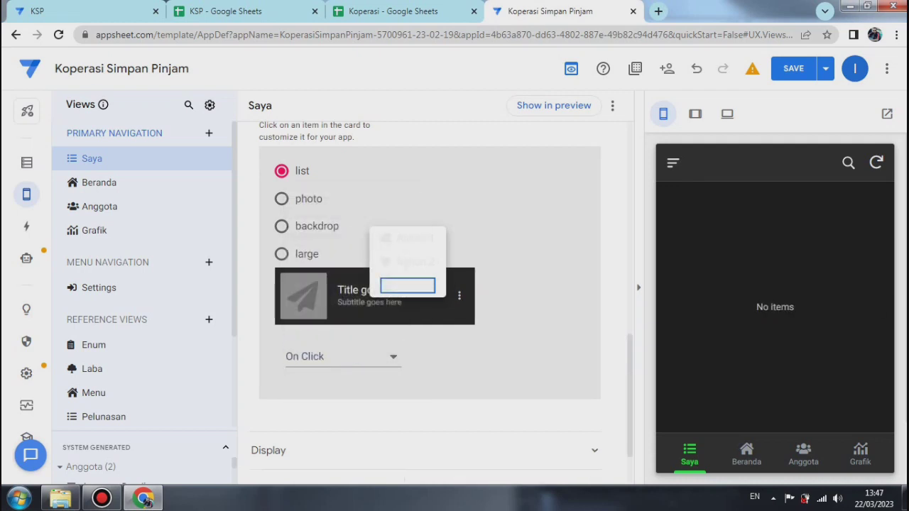
scroll(430, 284, down, 1)
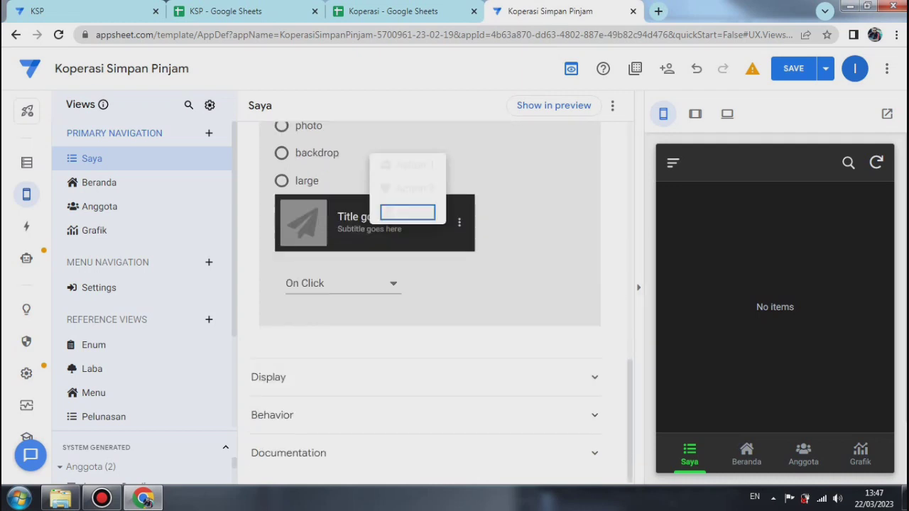
Give the Saya view the user-circle icon.
click(595, 377)
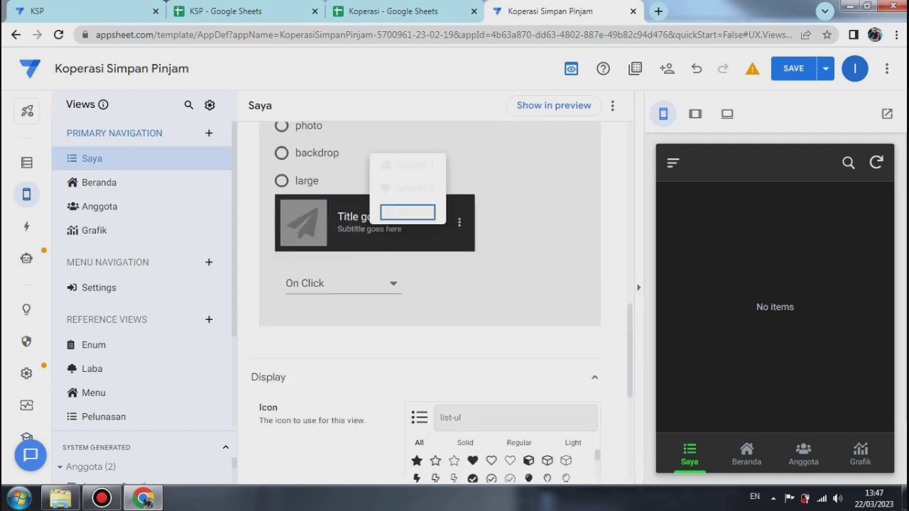
text(user)
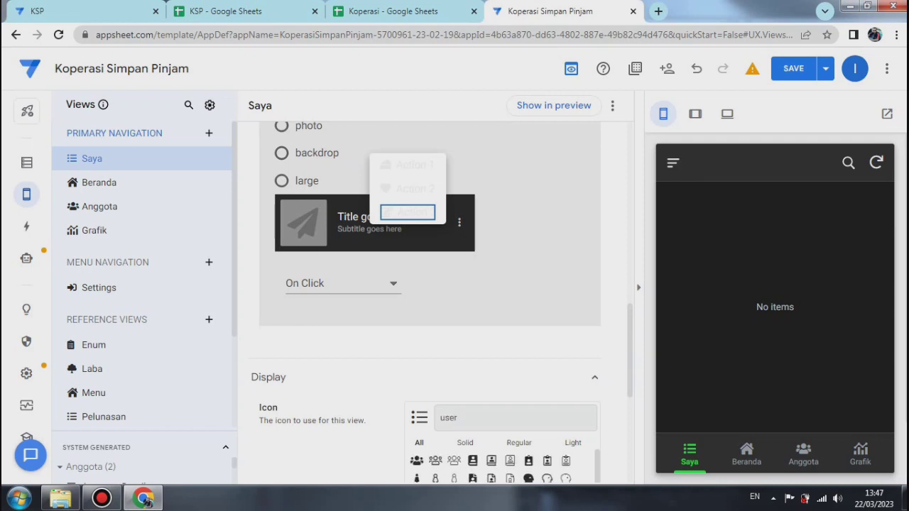
scroll(427, 285, down, 2)
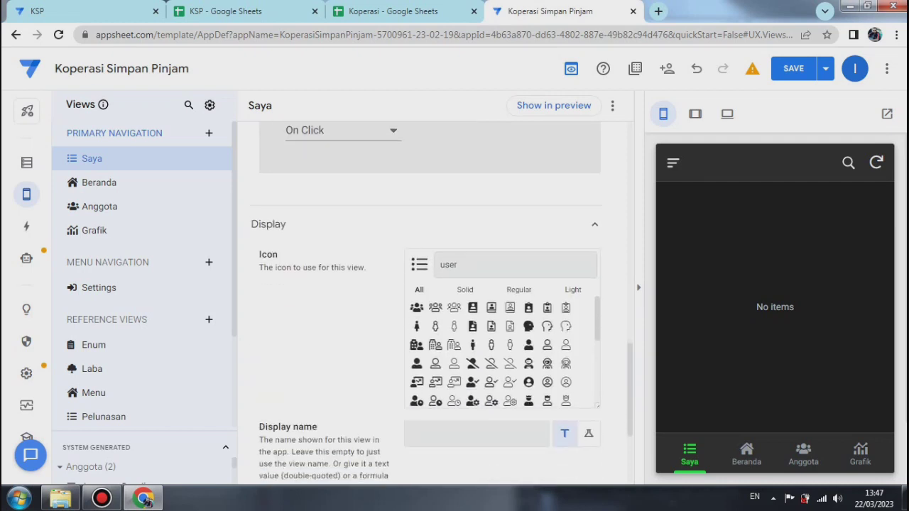
click(528, 382)
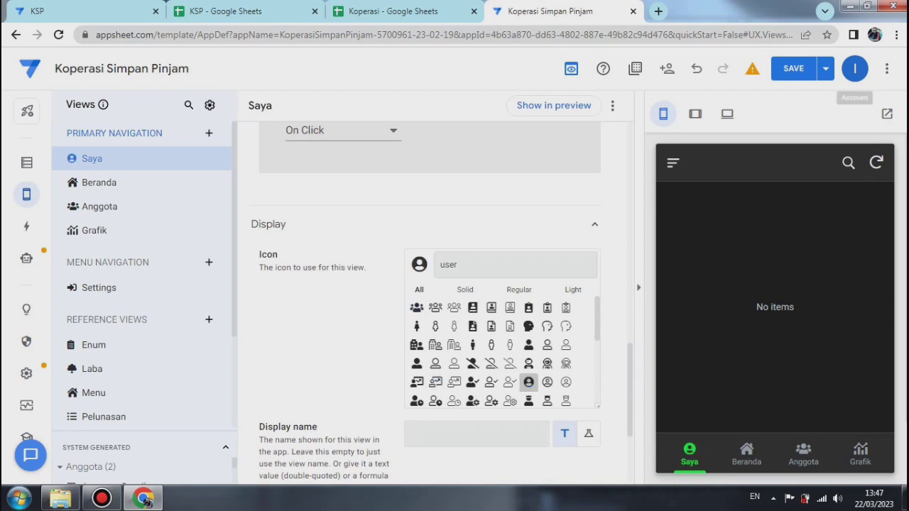
Save and verify the app, then show the Beranda page in the preview.
click(826, 68)
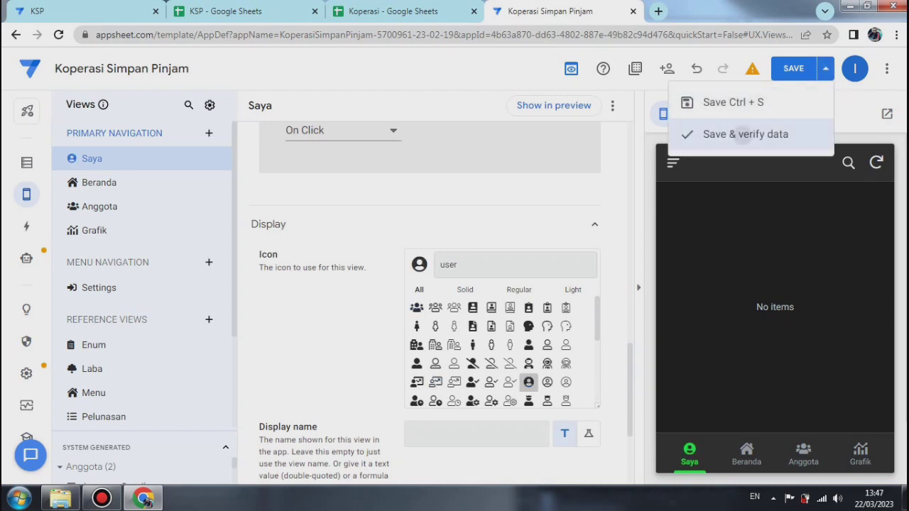
click(746, 134)
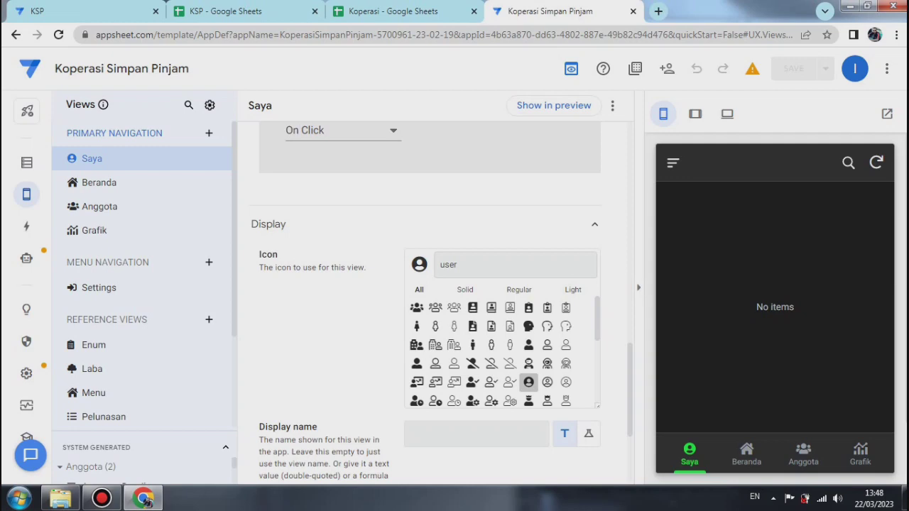
click(746, 455)
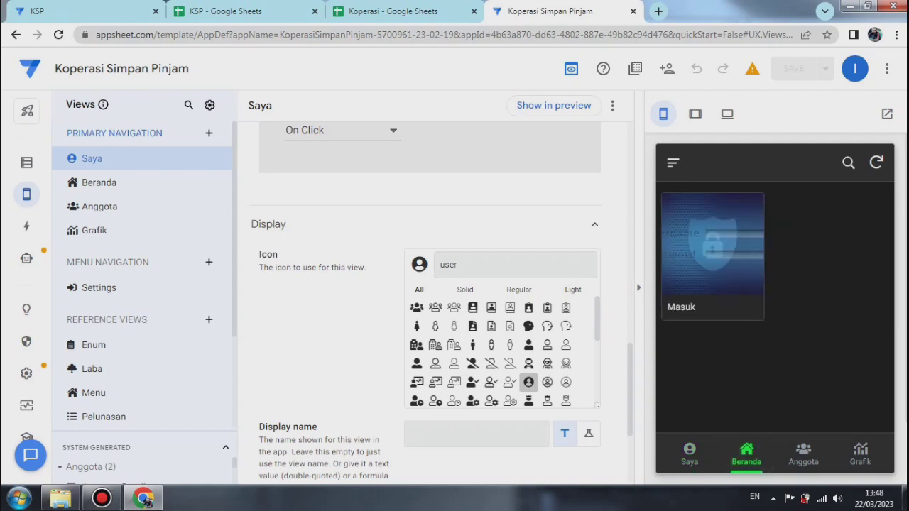
Log into the preview through the Masuk form with the member's username and password.
scroll(440, 302, up, 10)
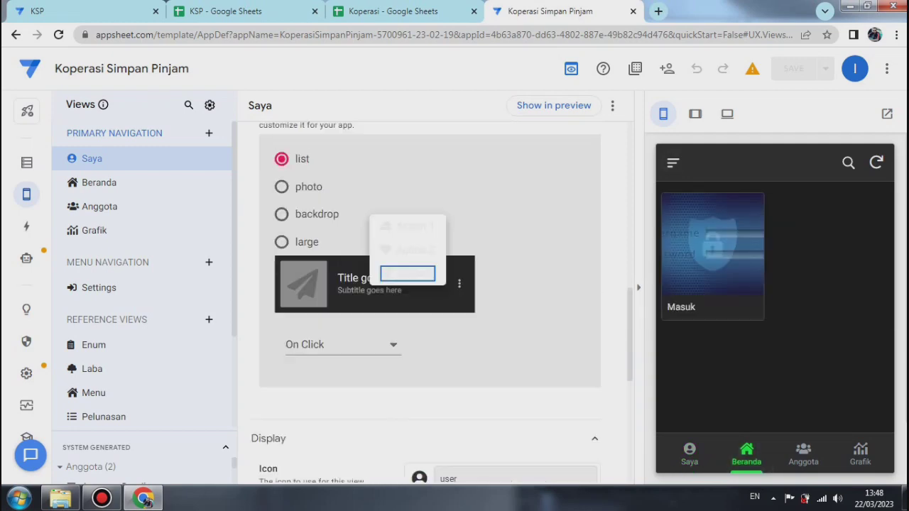
click(713, 256)
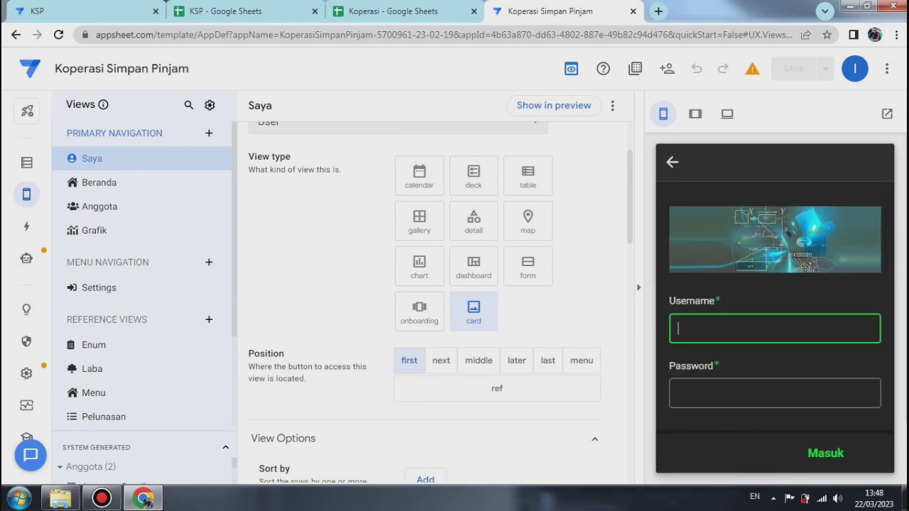
text(imam74)
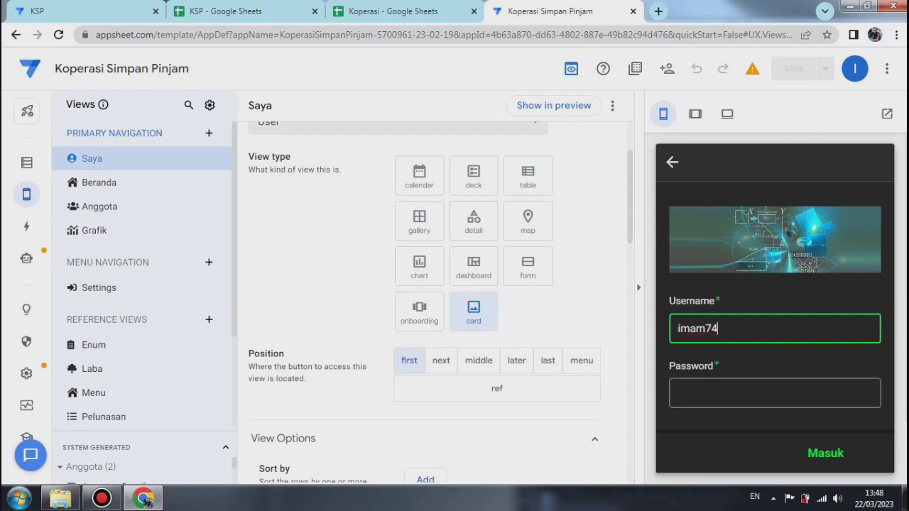
click(745, 393)
text(123456)
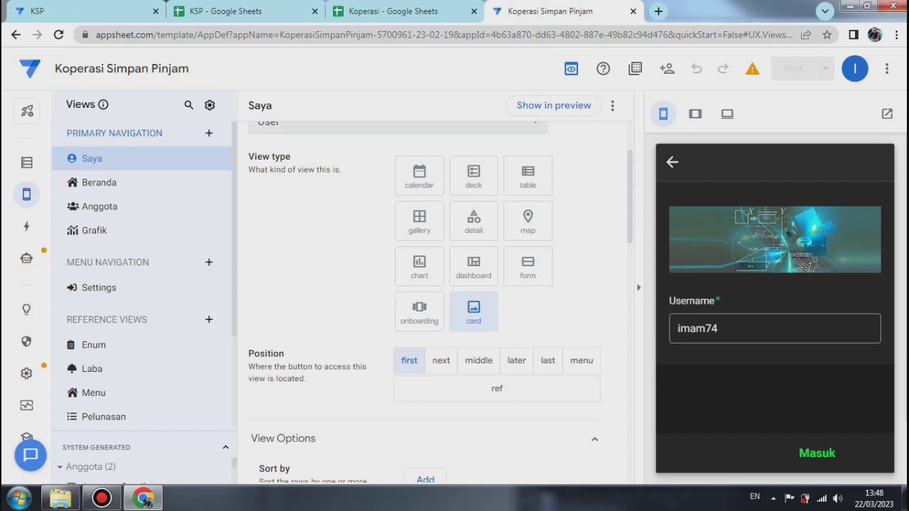
click(816, 453)
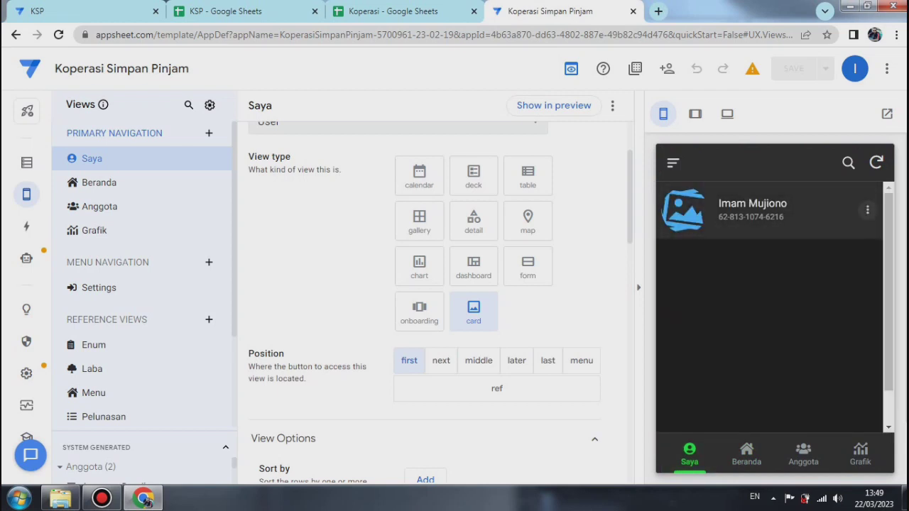
Open the logged-in member's Saya record in Edit and review its filled fields.
click(867, 210)
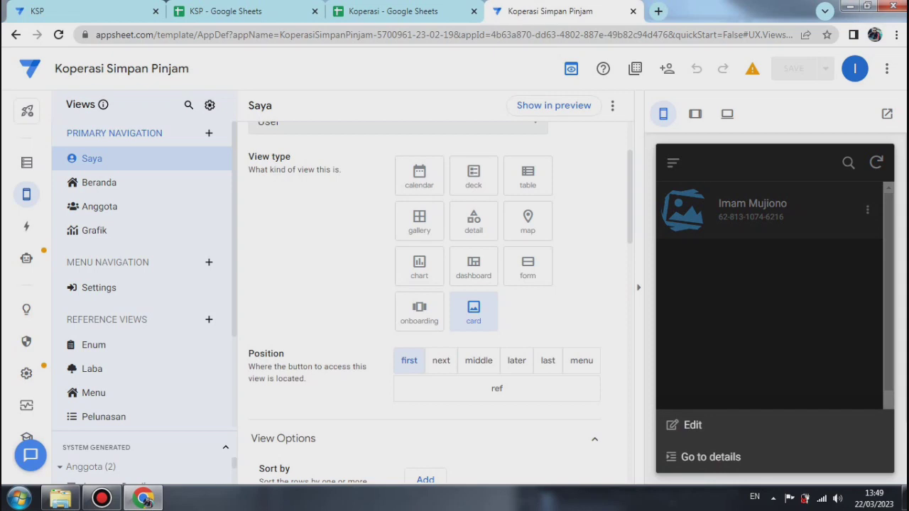
click(693, 426)
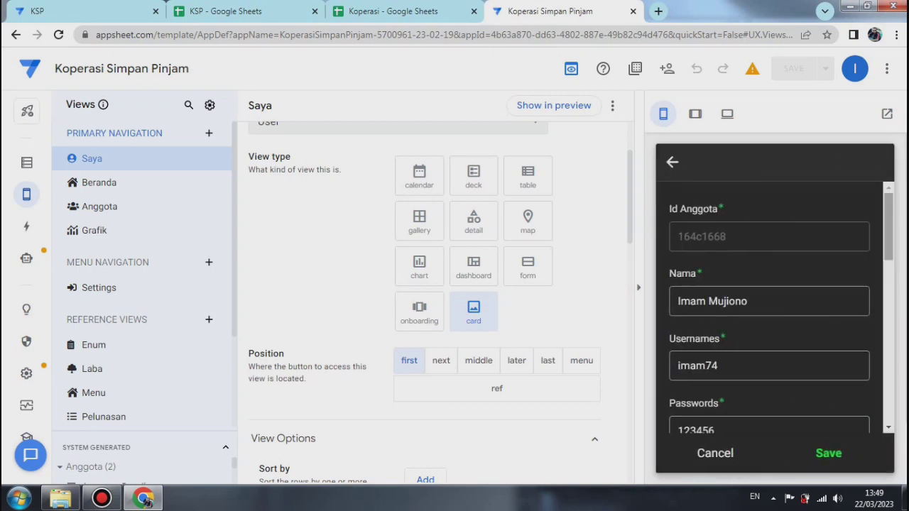
scroll(775, 311, down, 3)
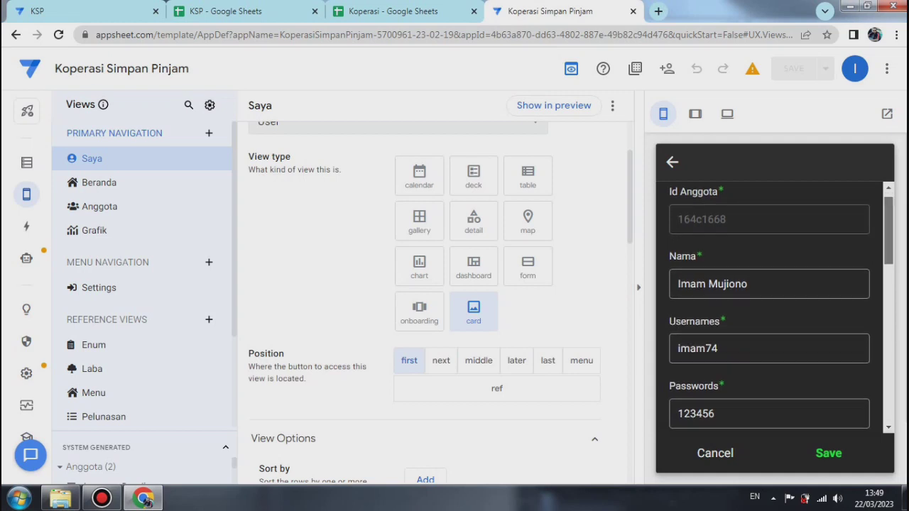
scroll(774, 311, down, 2)
scroll(774, 310, up, 5)
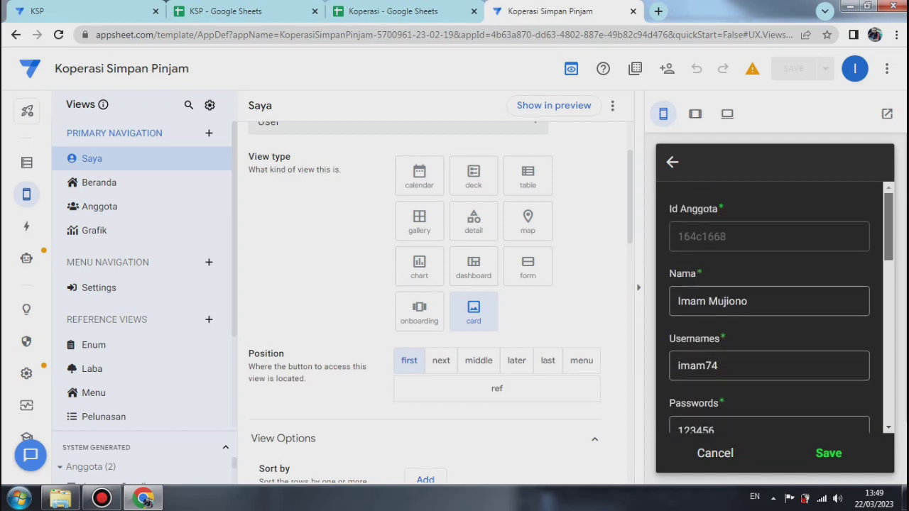
scroll(774, 307, down, 1)
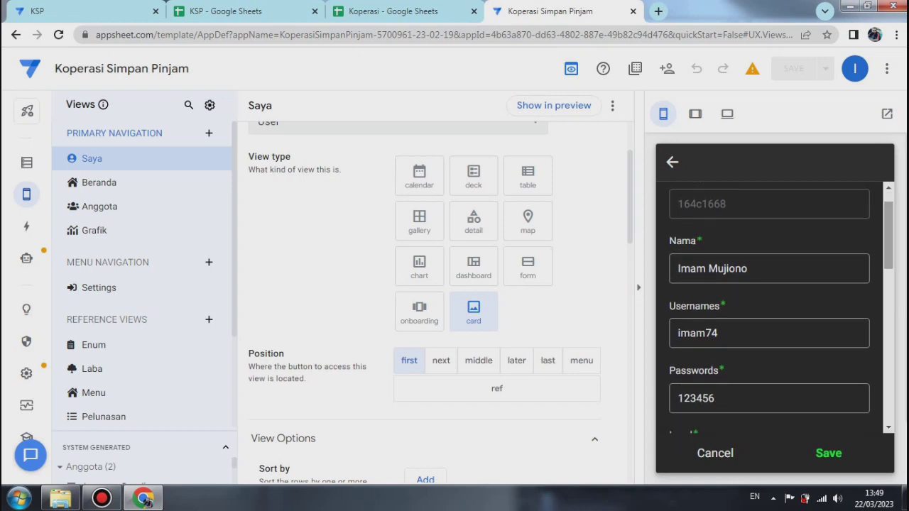
scroll(775, 307, up, 1)
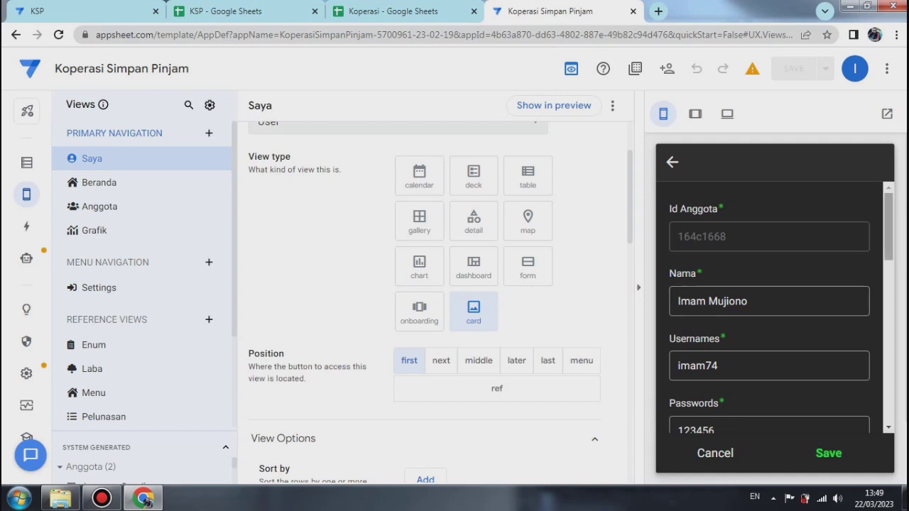
scroll(775, 307, down, 6)
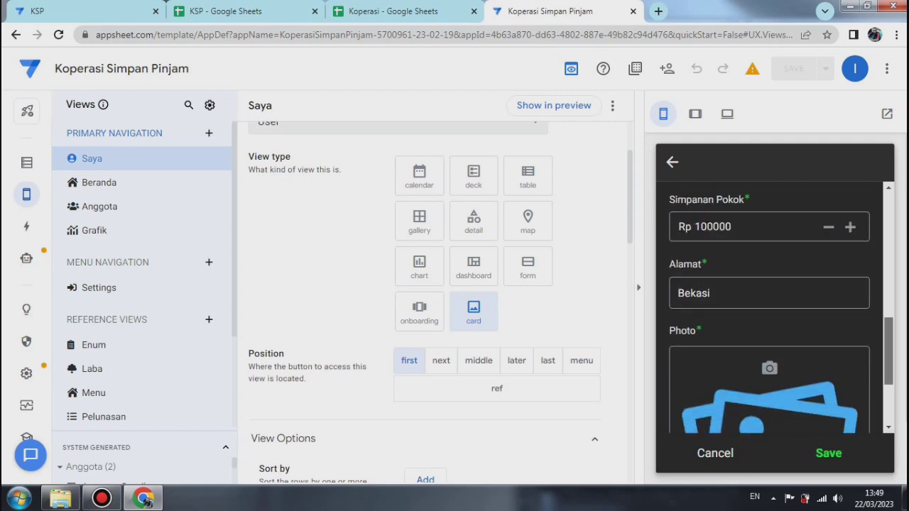
scroll(770, 308, down, 3)
scroll(770, 307, up, 10)
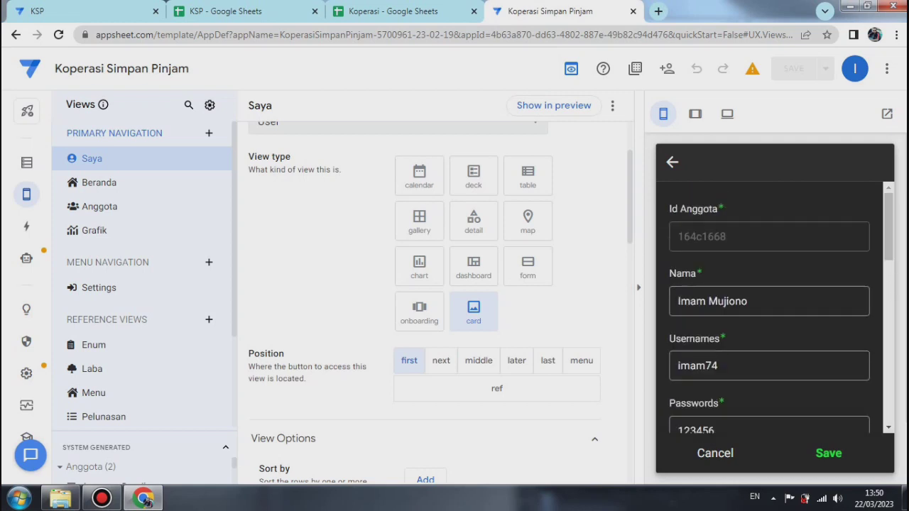
scroll(775, 308, down, 3)
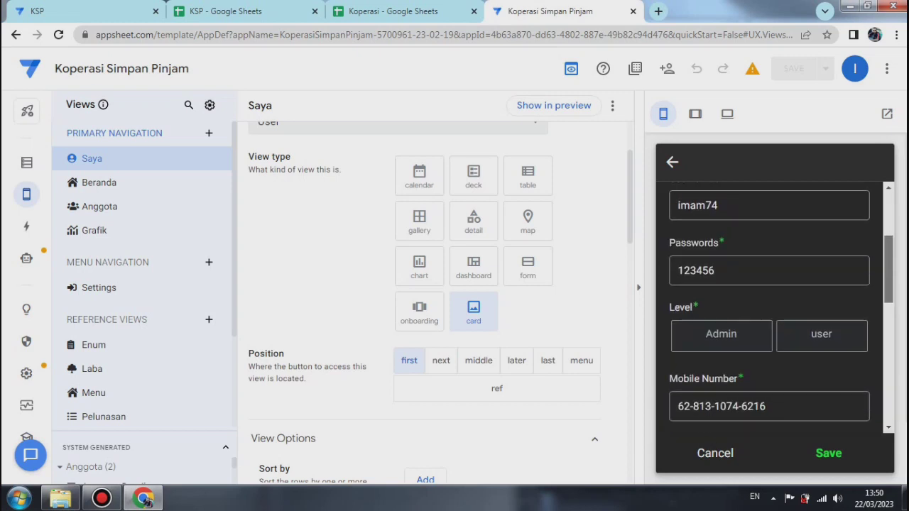
scroll(769, 307, down, 5)
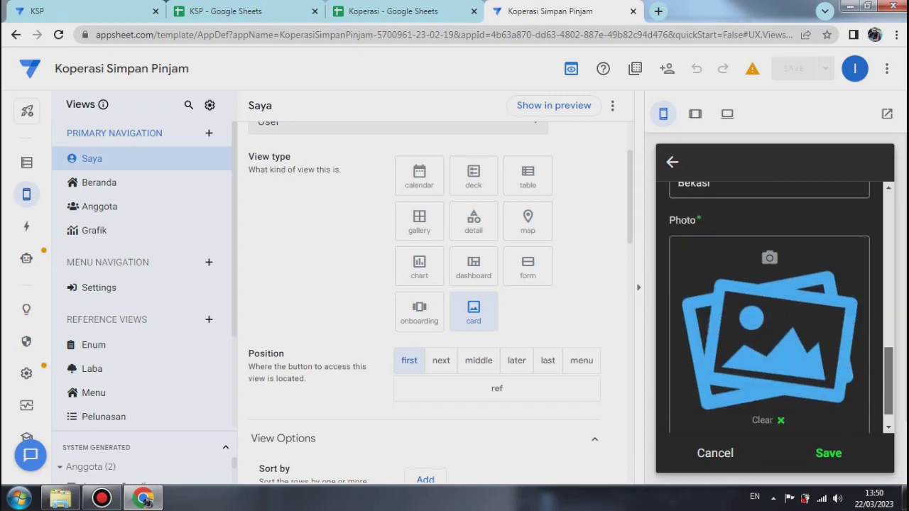
scroll(770, 308, up, 8)
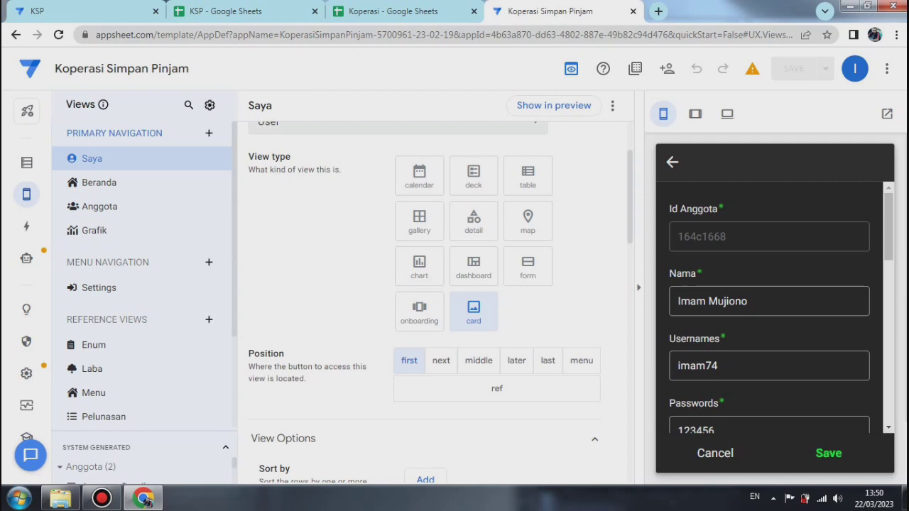
In the Views editor, select User_Form from the System Generated list.
mouse_move(26, 194)
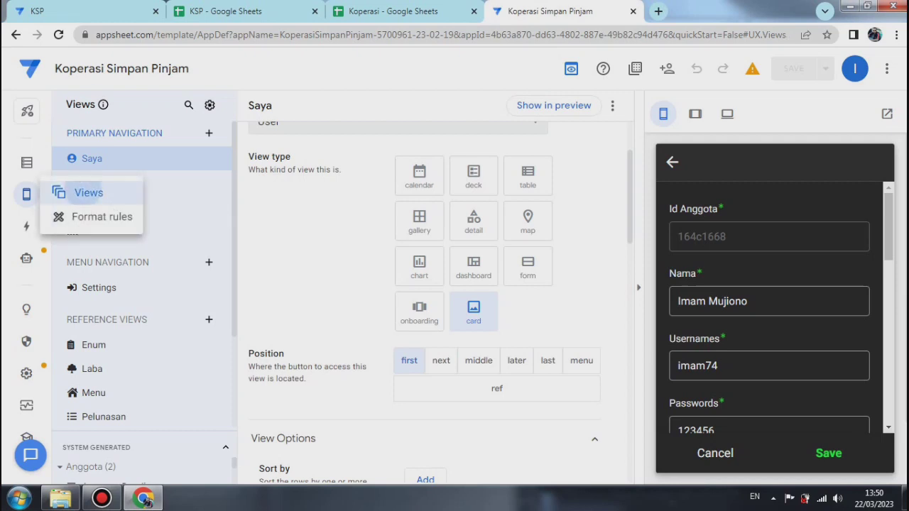
click(84, 193)
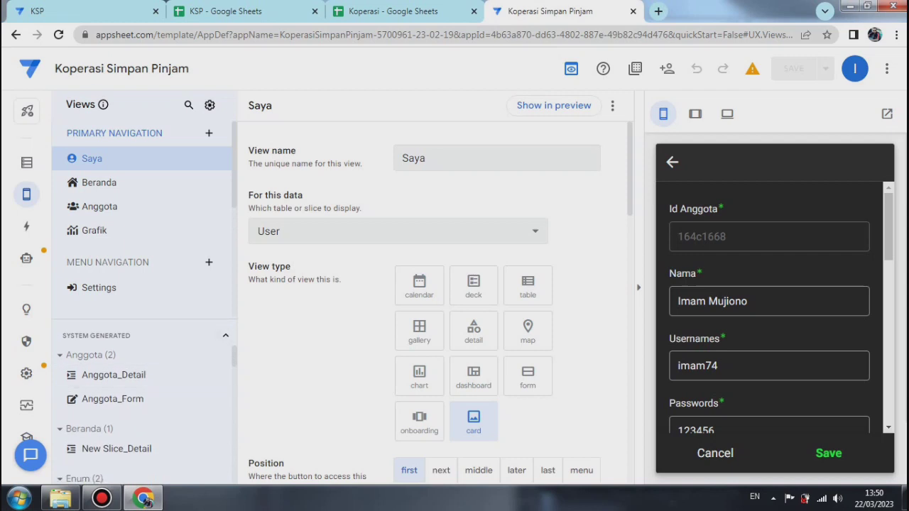
scroll(145, 414, down, 3)
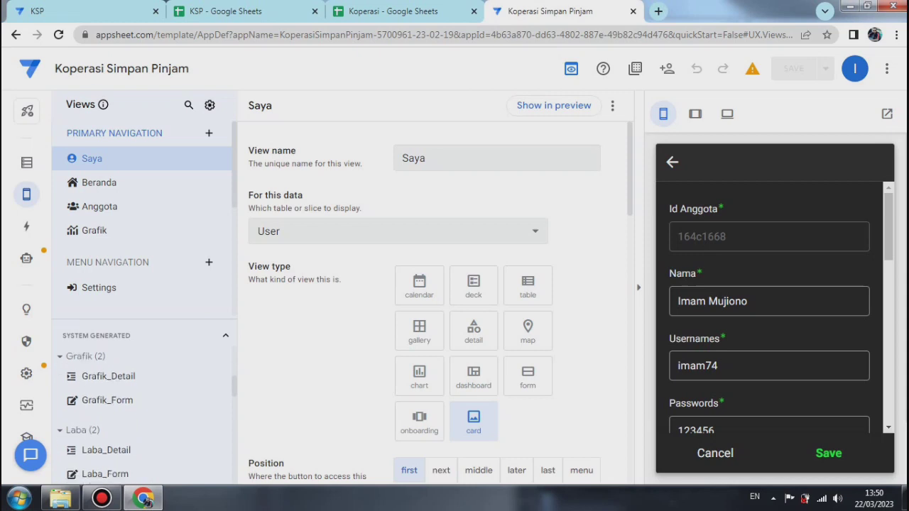
scroll(146, 414, down, 5)
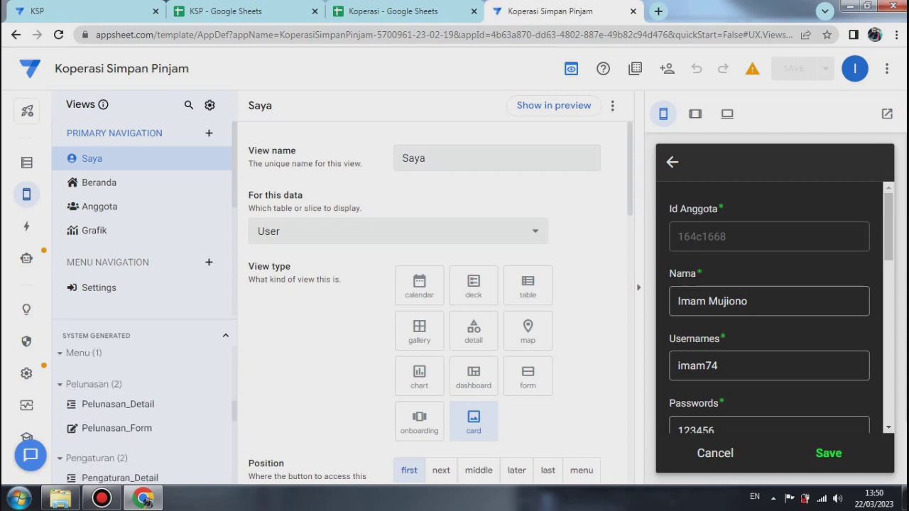
scroll(145, 413, down, 4)
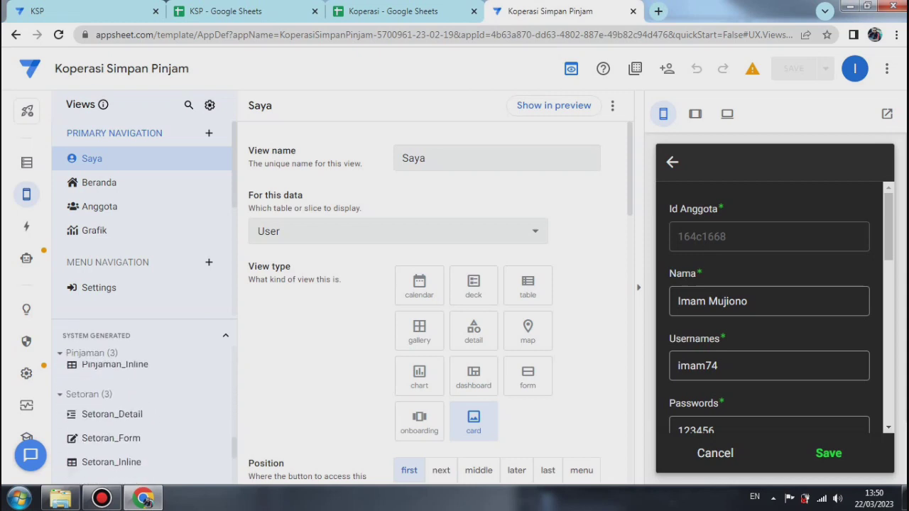
scroll(145, 413, down, 3)
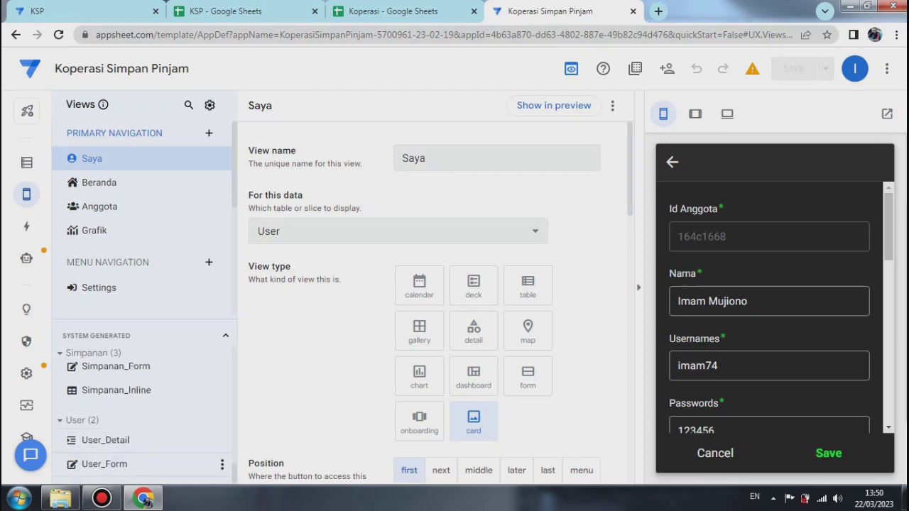
click(107, 464)
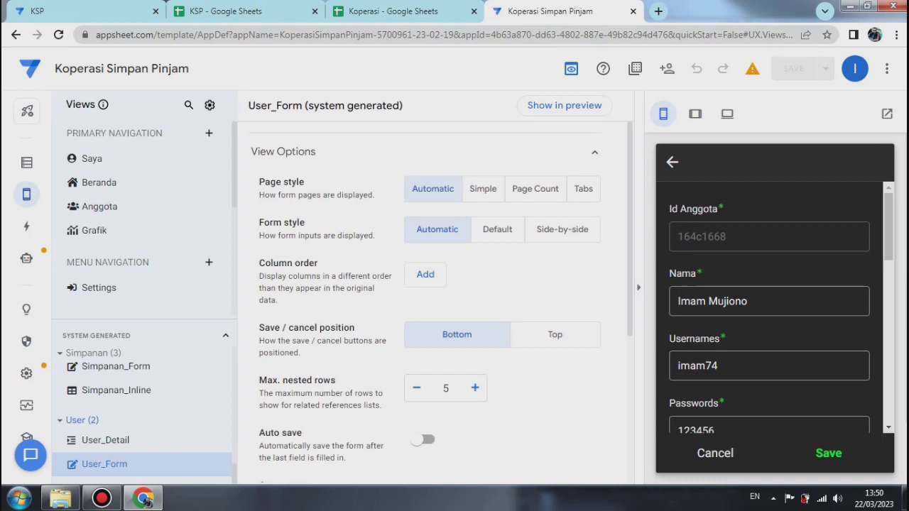
Set User_Form to Side-by-side style and add Usernames, then Passwords, to its column order.
click(562, 230)
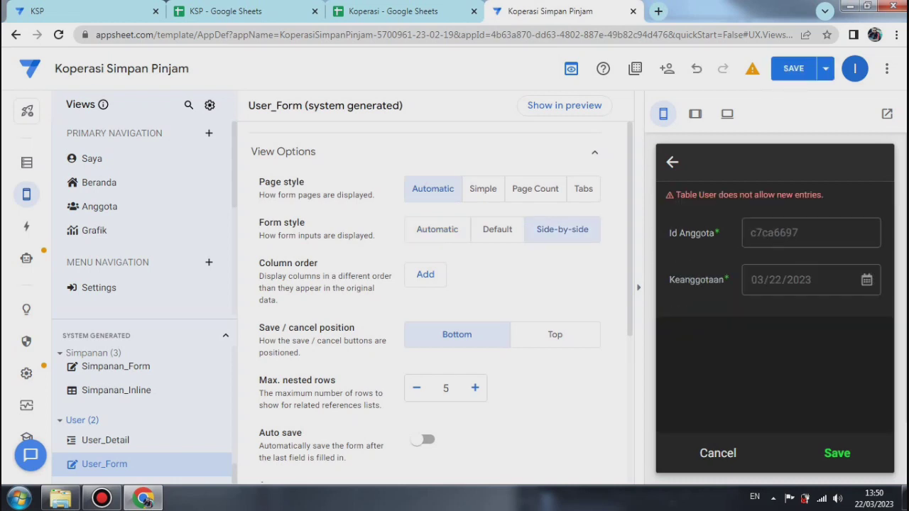
click(425, 274)
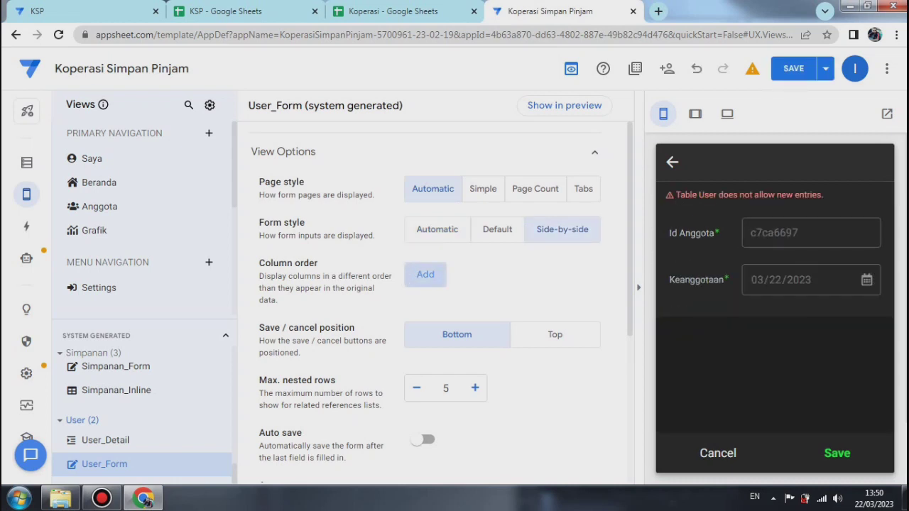
click(412, 327)
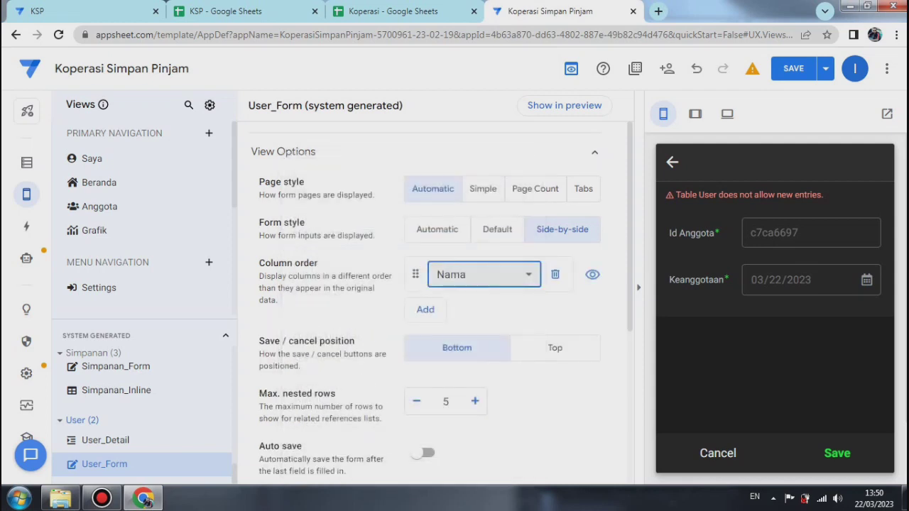
click(483, 274)
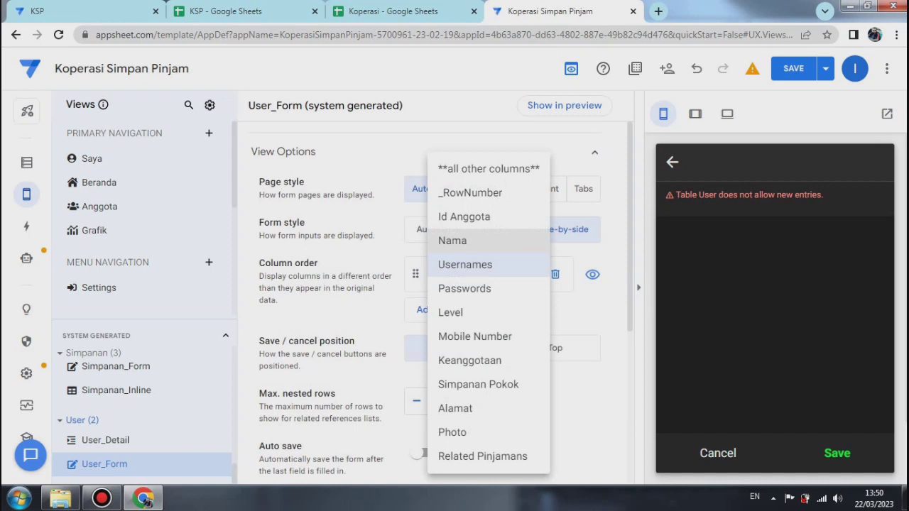
click(465, 264)
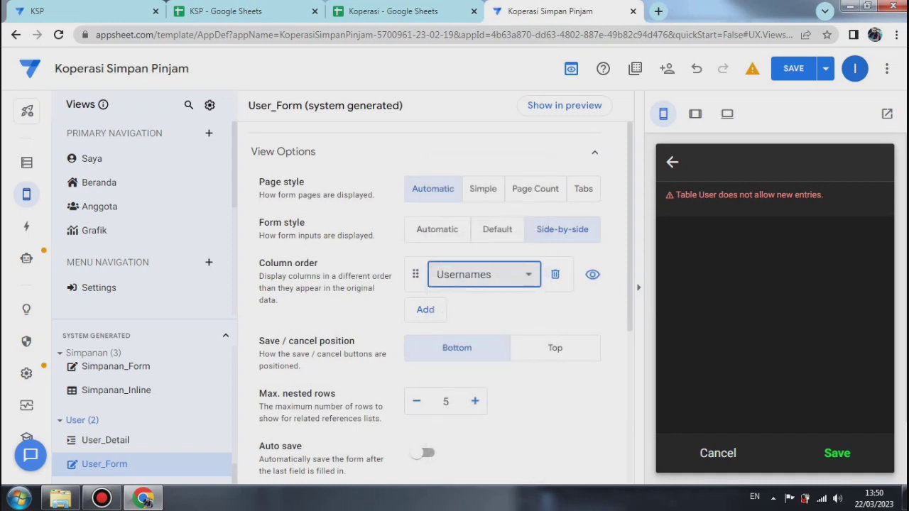
click(425, 310)
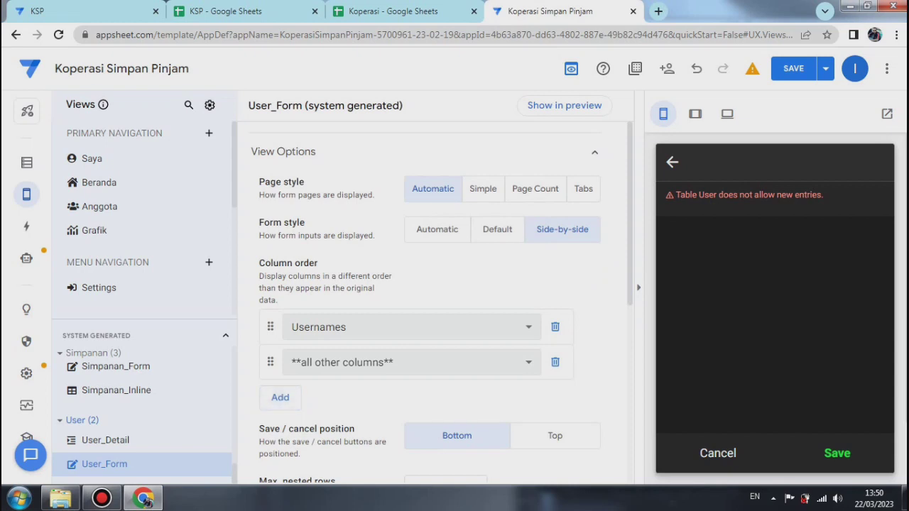
click(412, 363)
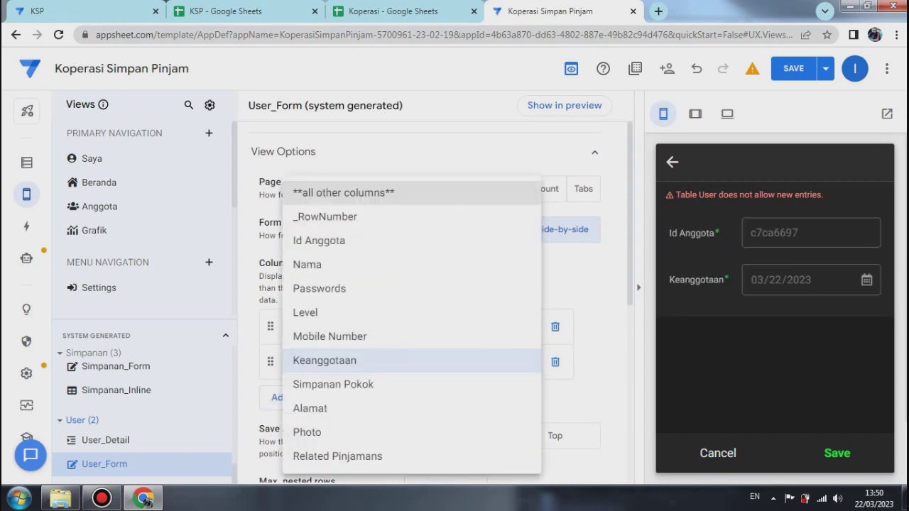
click(333, 290)
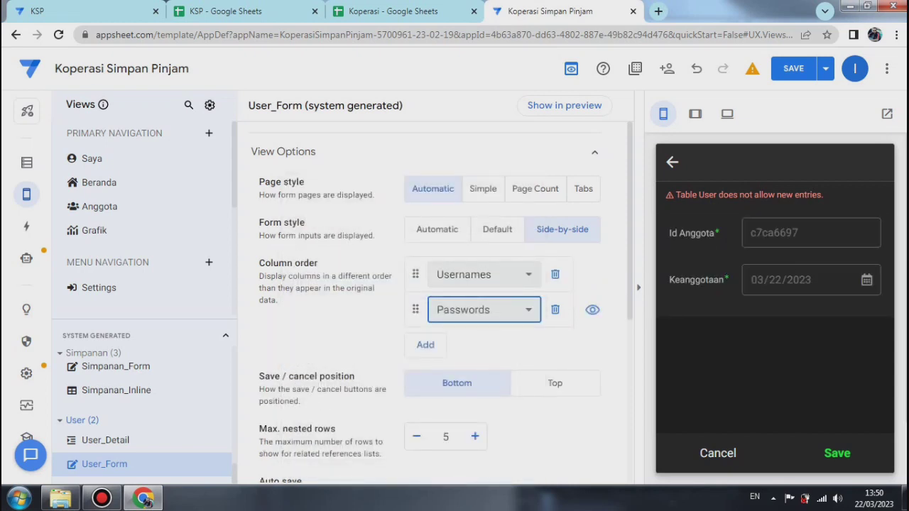
click(485, 307)
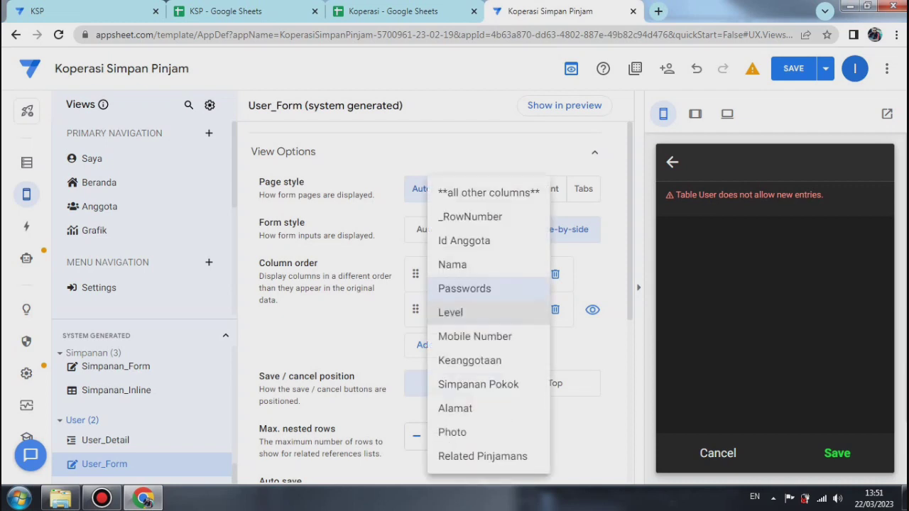
click(465, 288)
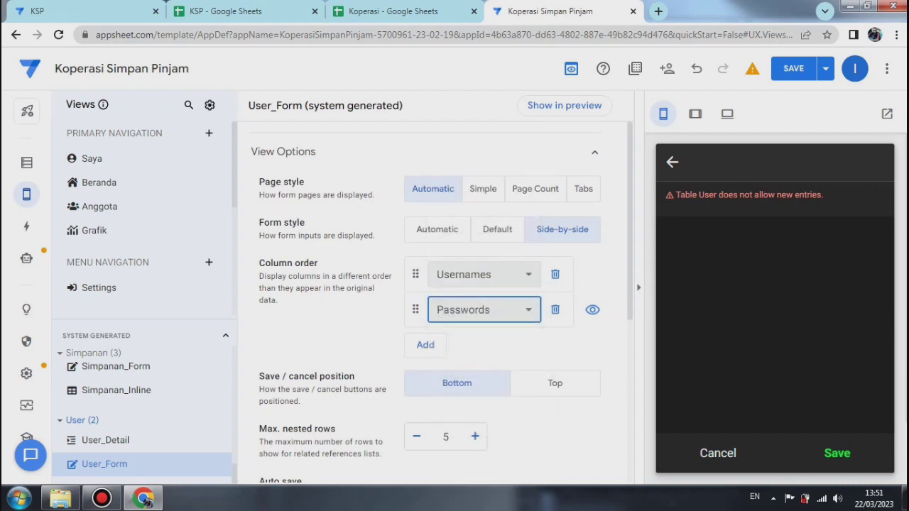
Append Mobile Number, Alamat and Photo to User_Form's column order.
click(425, 344)
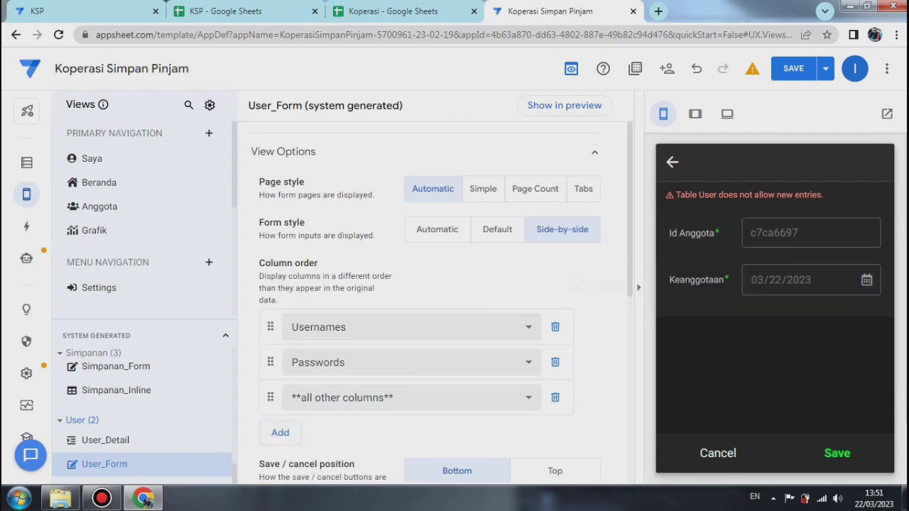
scroll(412, 306, down, 2)
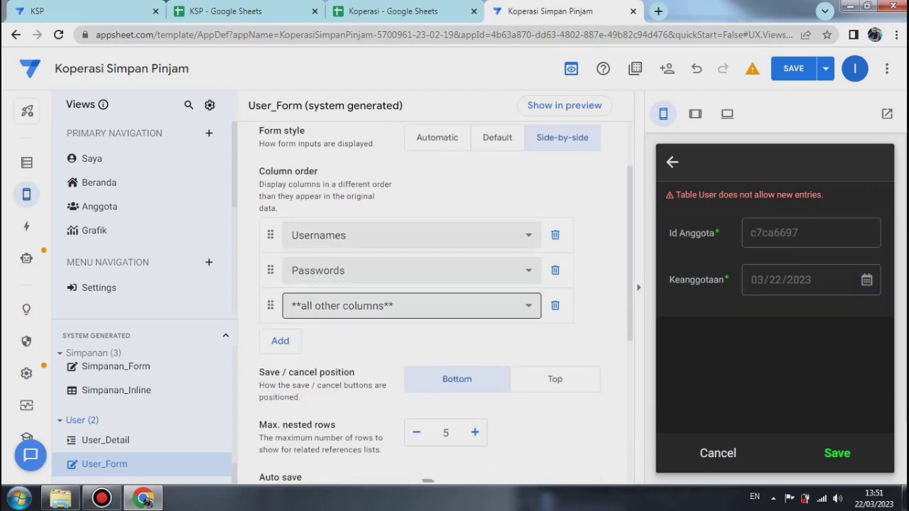
click(412, 298)
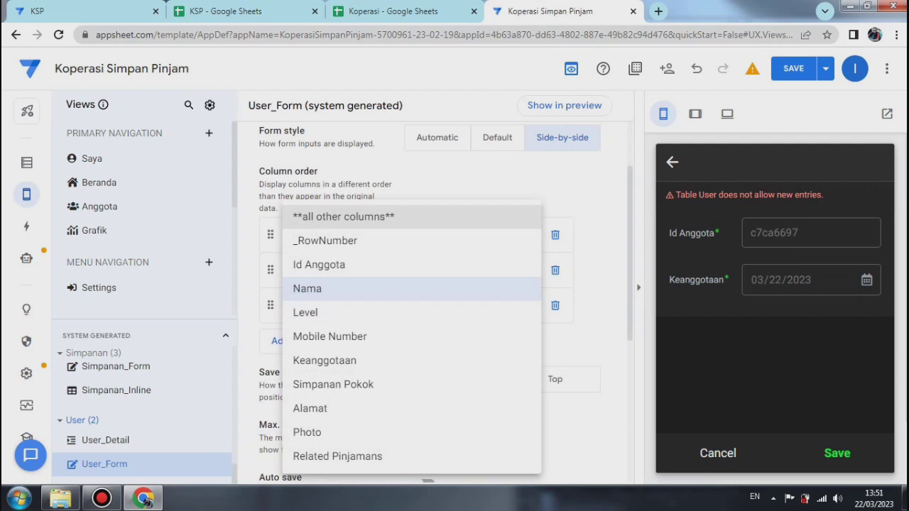
click(330, 337)
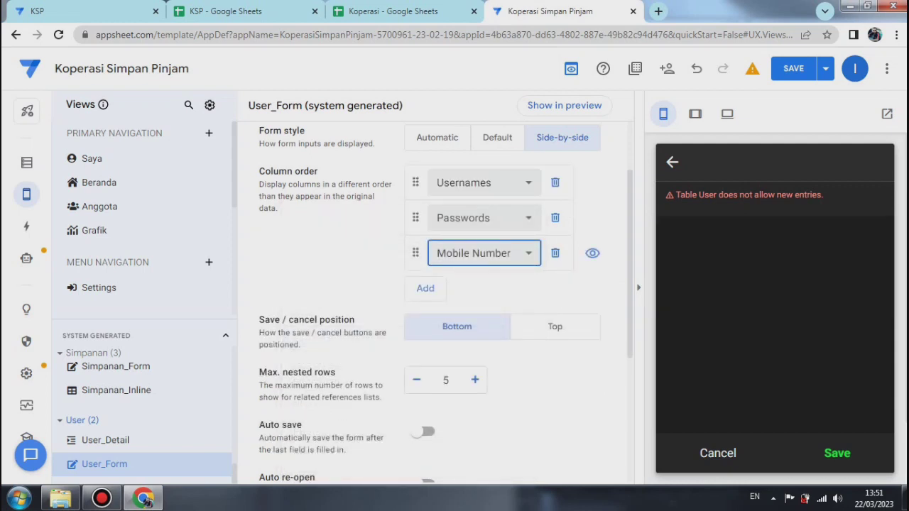
click(425, 287)
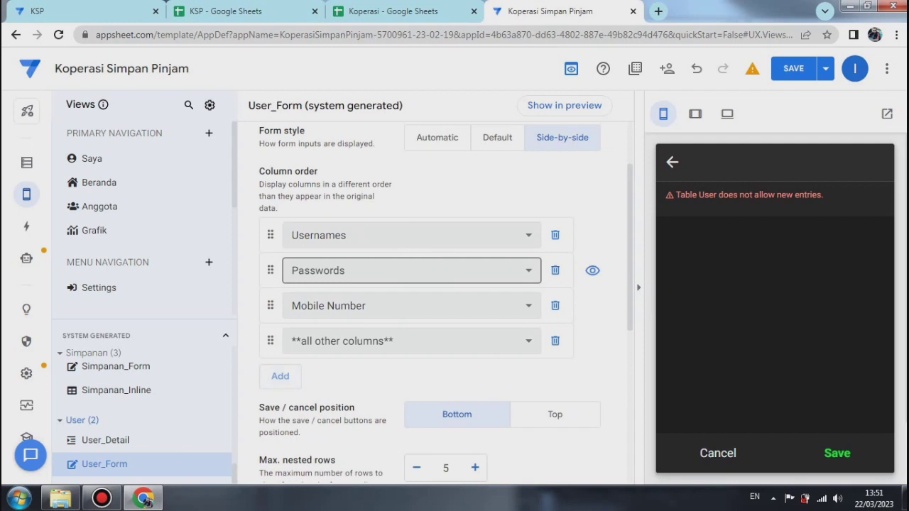
click(408, 340)
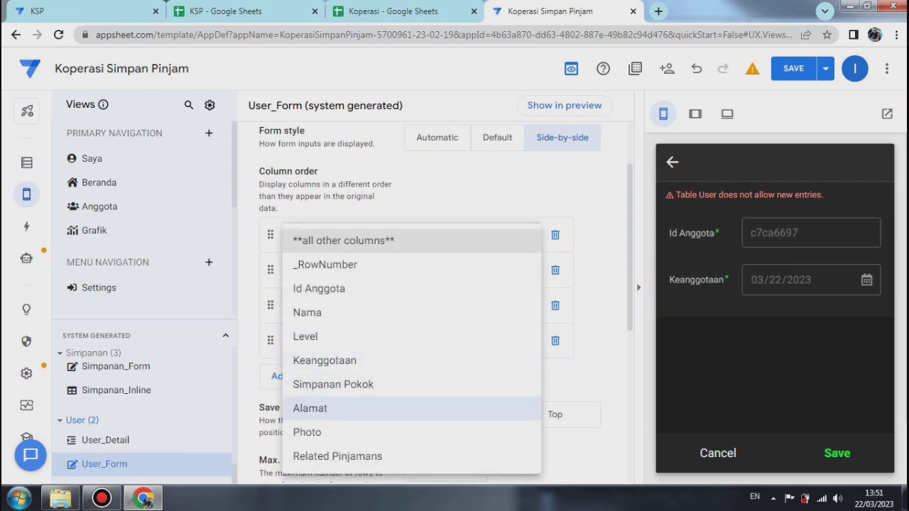
click(309, 408)
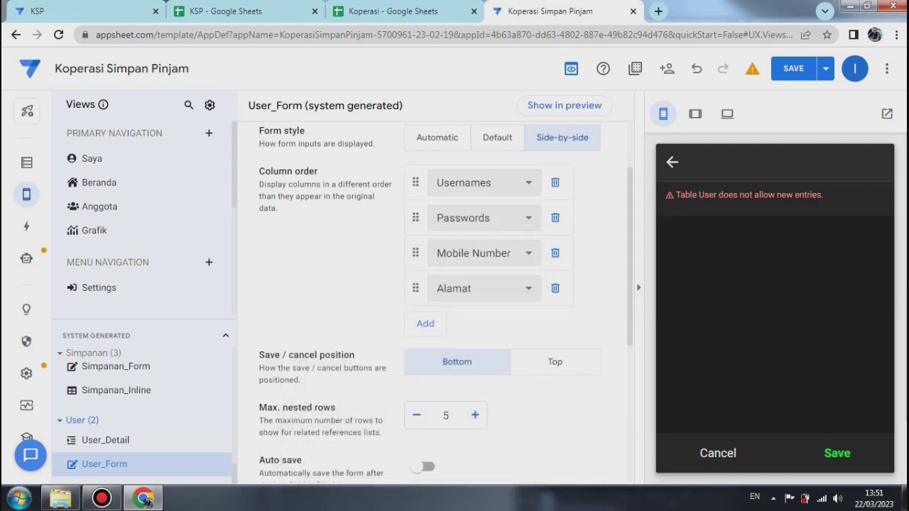
click(426, 324)
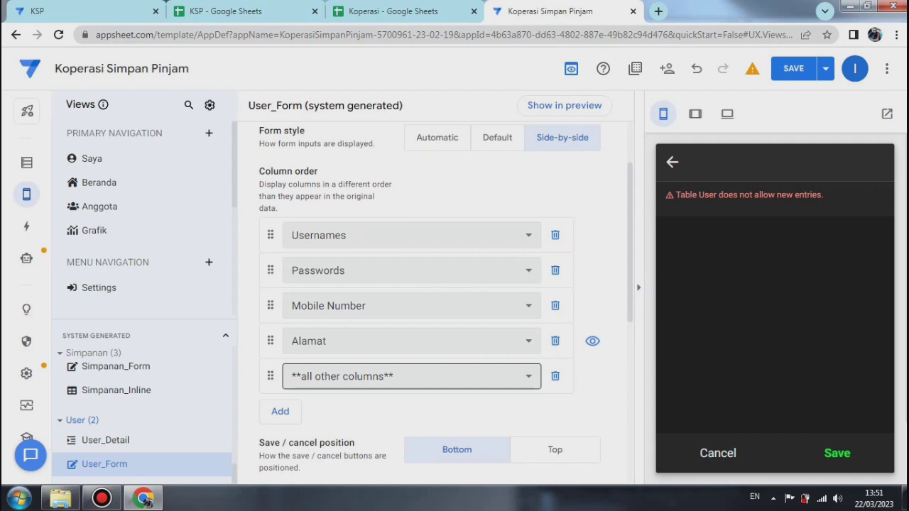
click(412, 235)
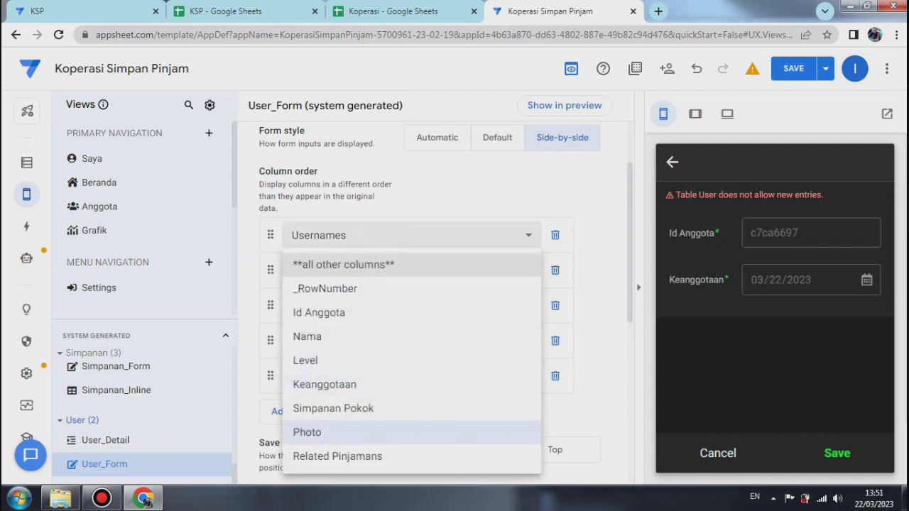
click(306, 431)
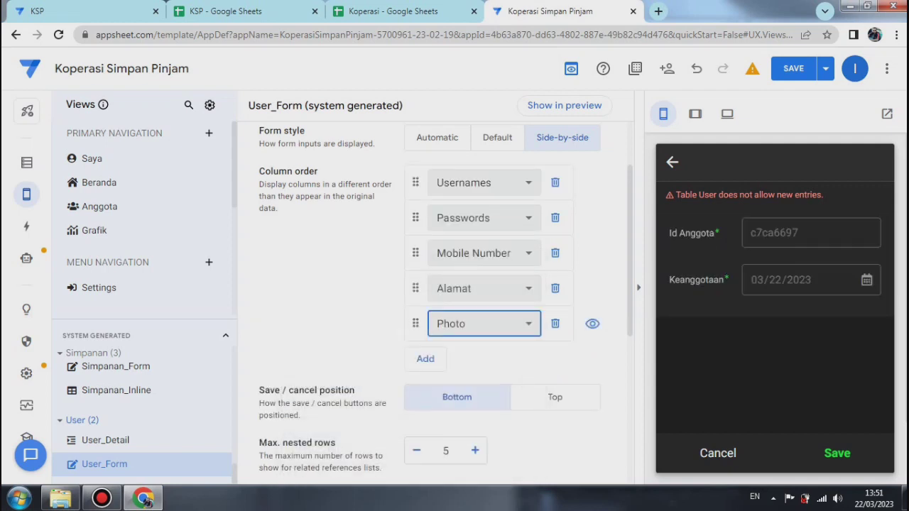
scroll(483, 213, up, 1)
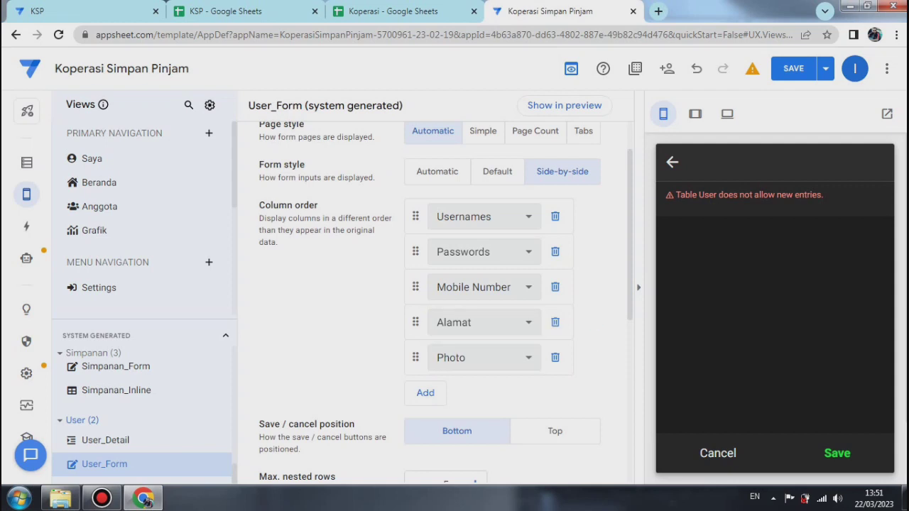
click(826, 68)
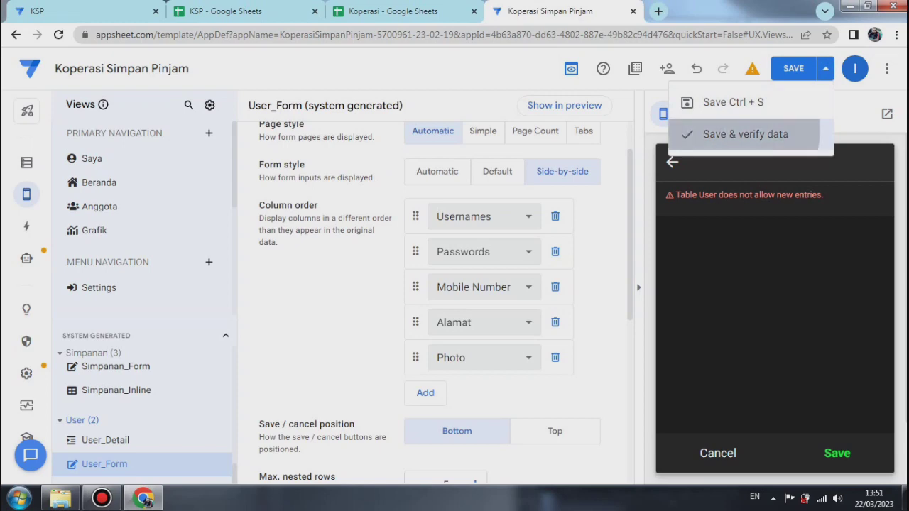
Save & verify the app, then log into the preview with the member's username and password.
click(746, 133)
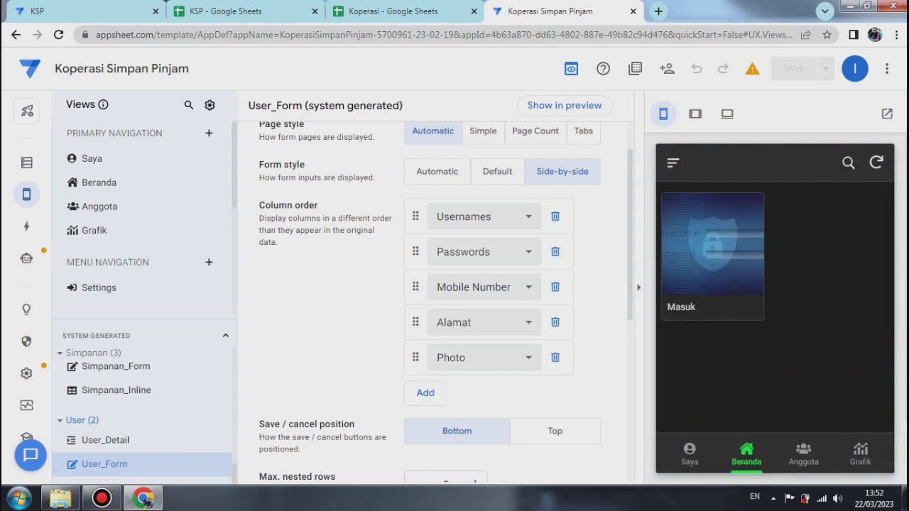
click(713, 256)
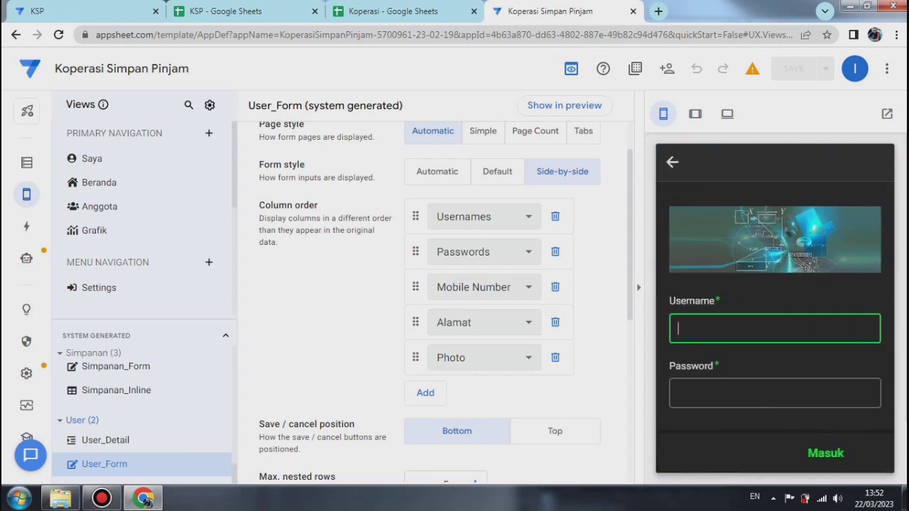
text(imam74)
click(719, 393)
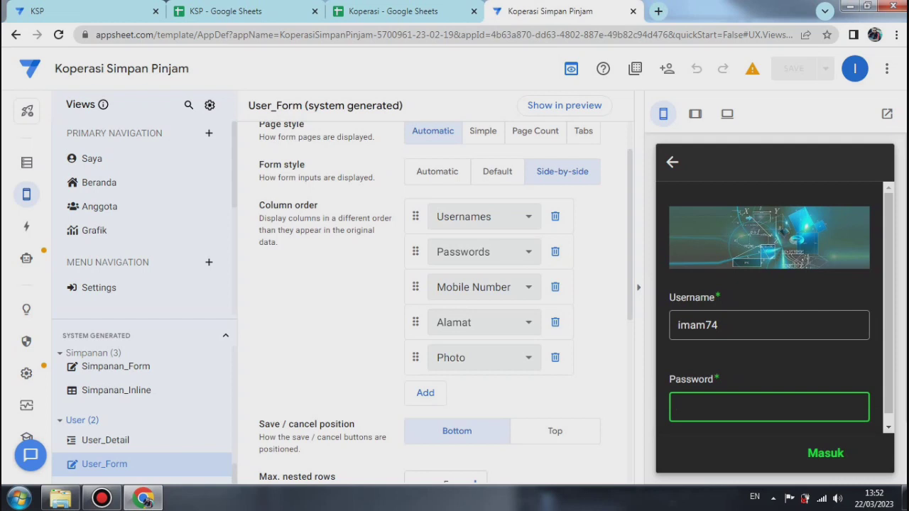
text(123456)
click(825, 453)
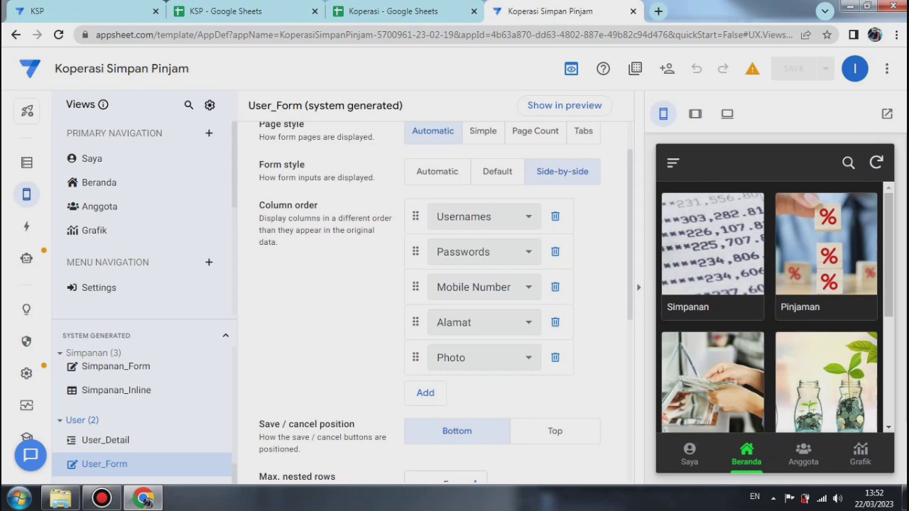
click(690, 454)
click(867, 210)
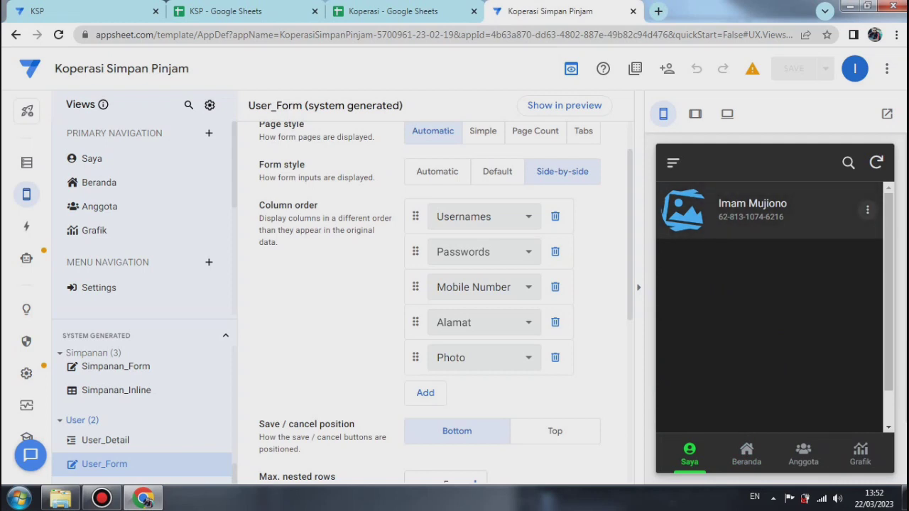
click(689, 425)
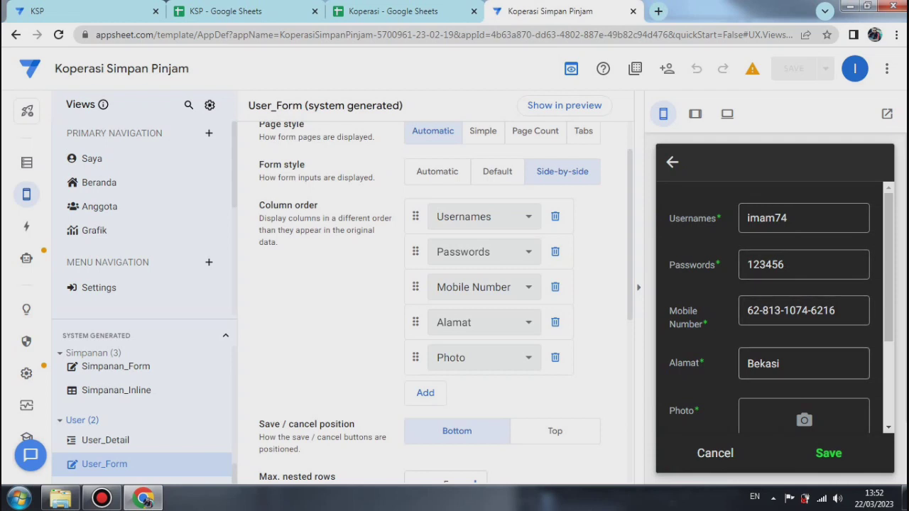
mouse_move(888, 267)
mouse_down()
mouse_move(888, 348)
mouse_move(889, 268)
mouse_up()
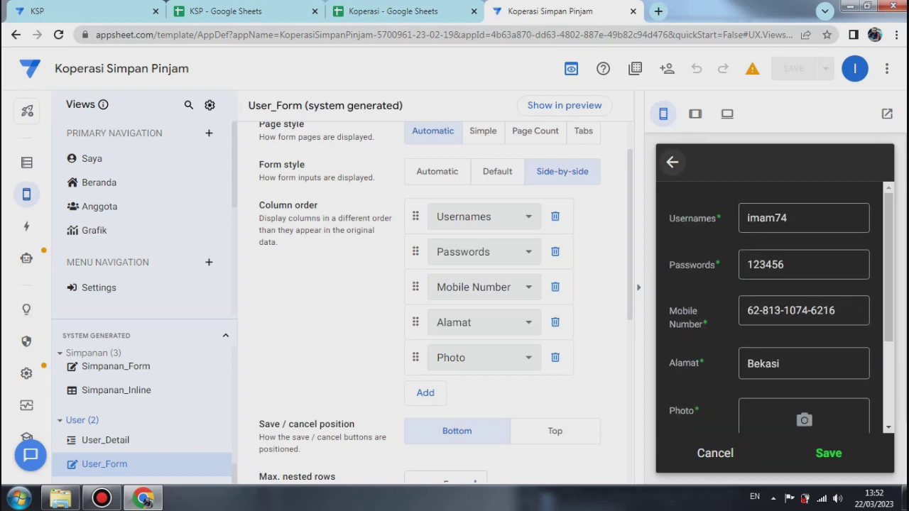
click(672, 162)
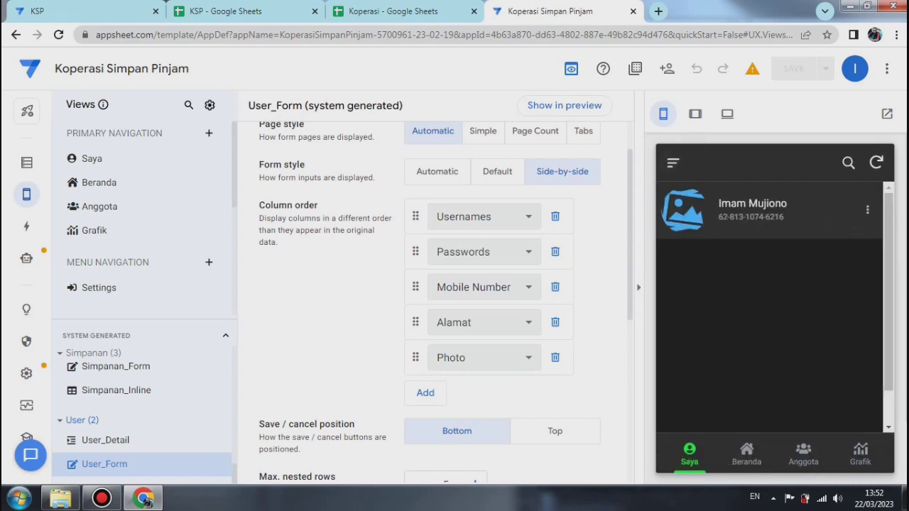
click(767, 210)
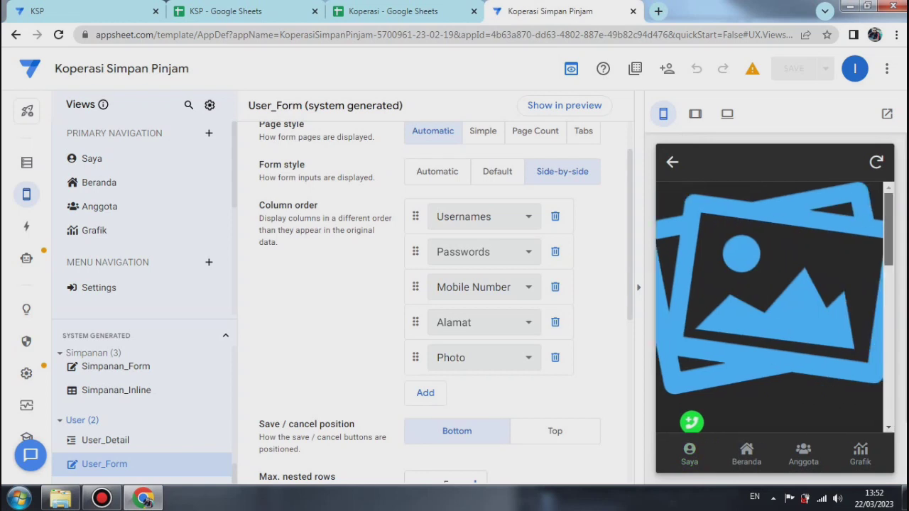
mouse_move(888, 230)
mouse_down()
mouse_move(889, 386)
mouse_move(889, 229)
mouse_up()
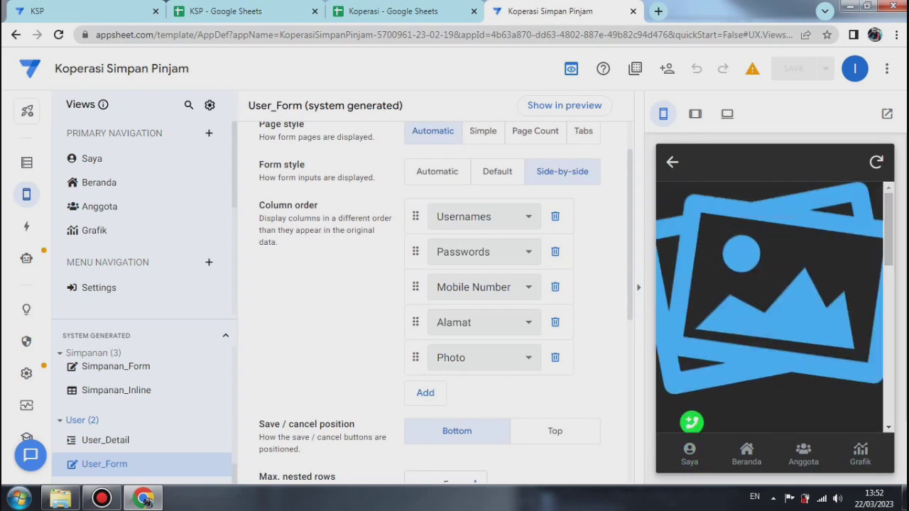
click(672, 162)
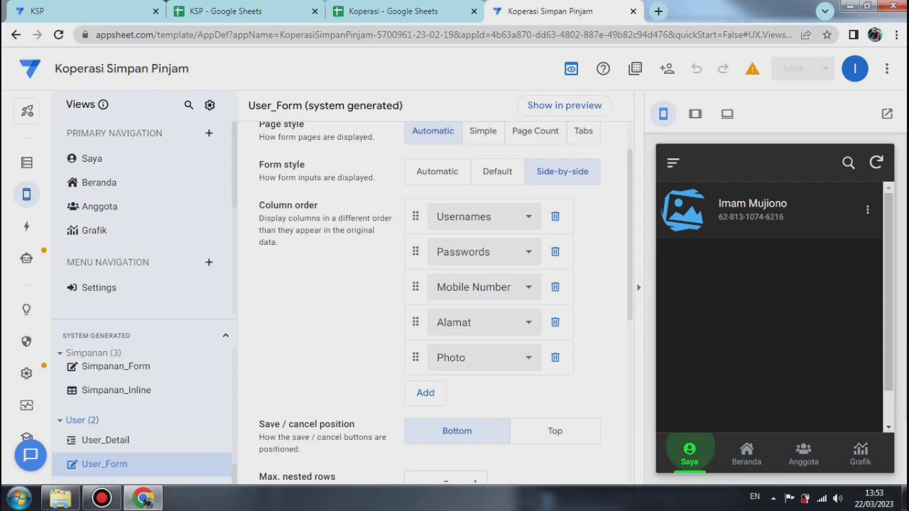
Browse the preview's pages and side drawer, then log out through the Keluar page.
click(746, 453)
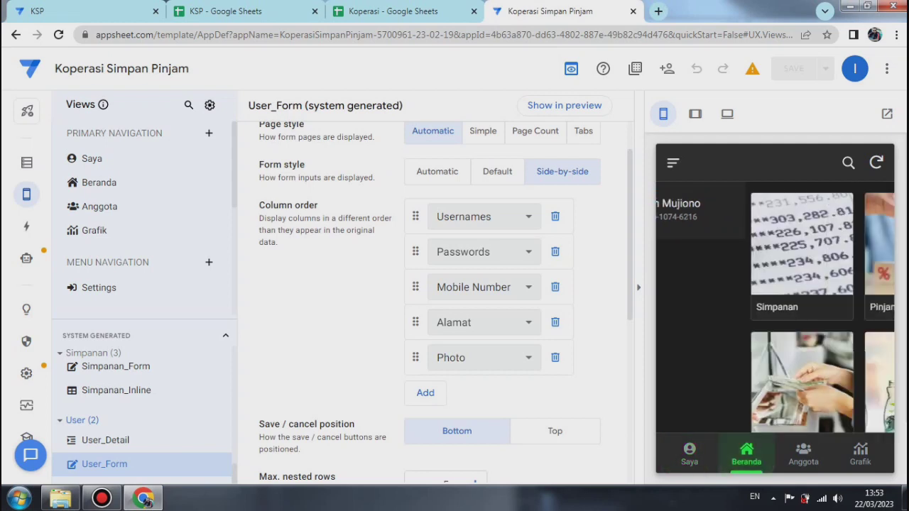
click(804, 454)
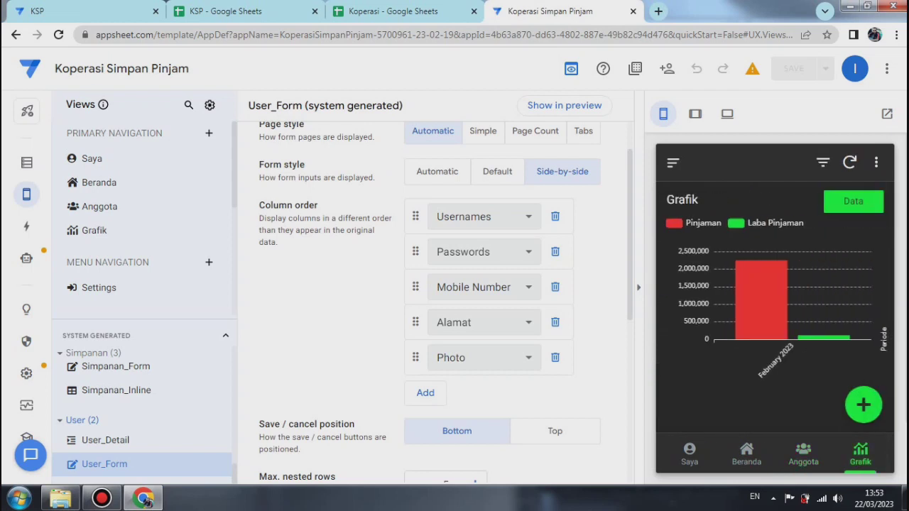
click(746, 454)
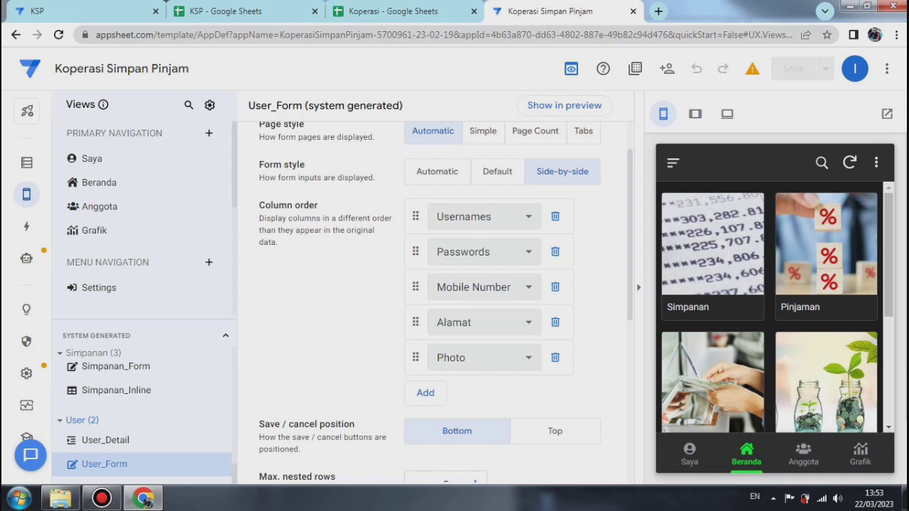
click(673, 163)
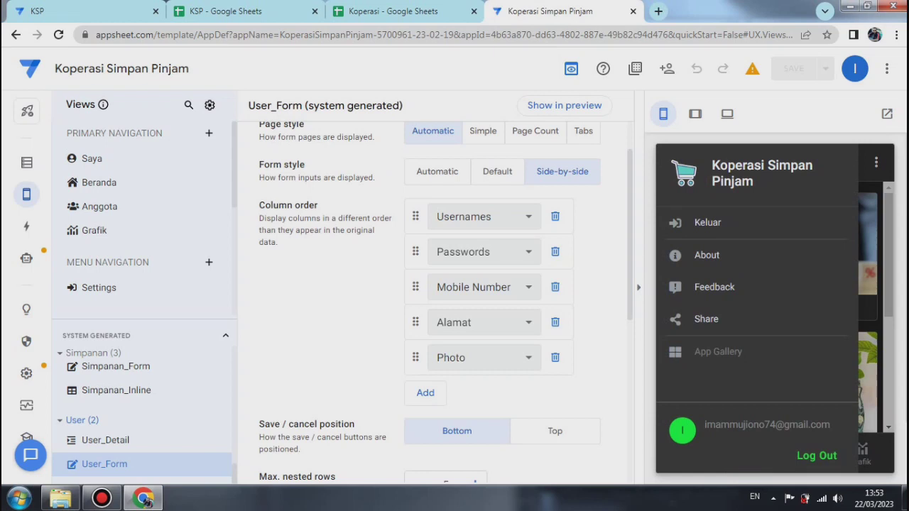
click(878, 255)
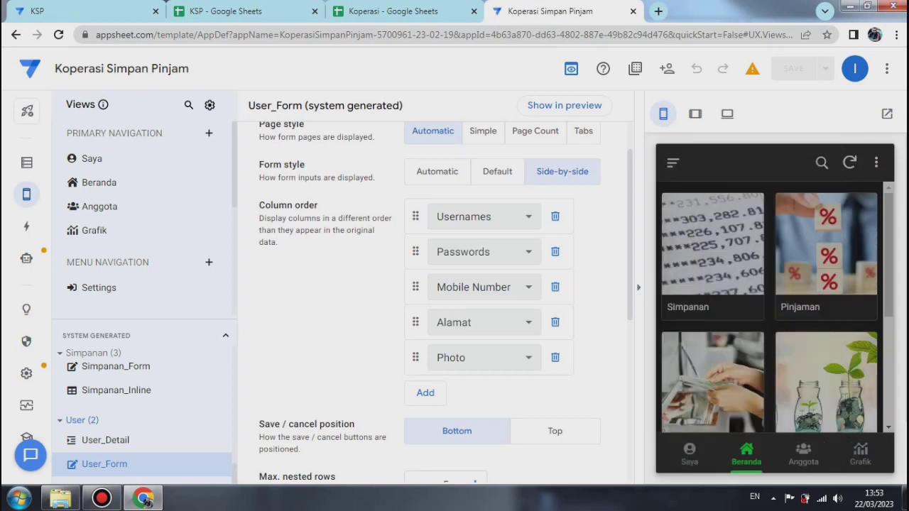
drag(889, 249, 889, 354)
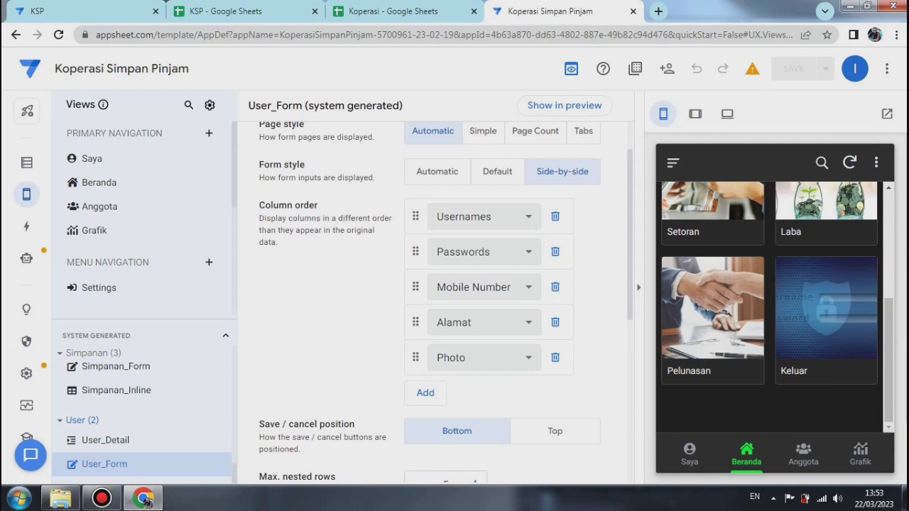
click(826, 313)
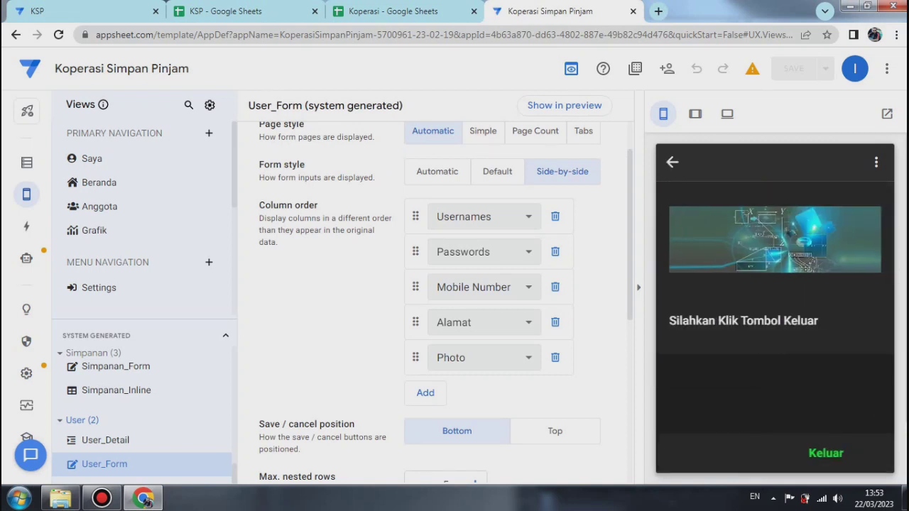
click(826, 453)
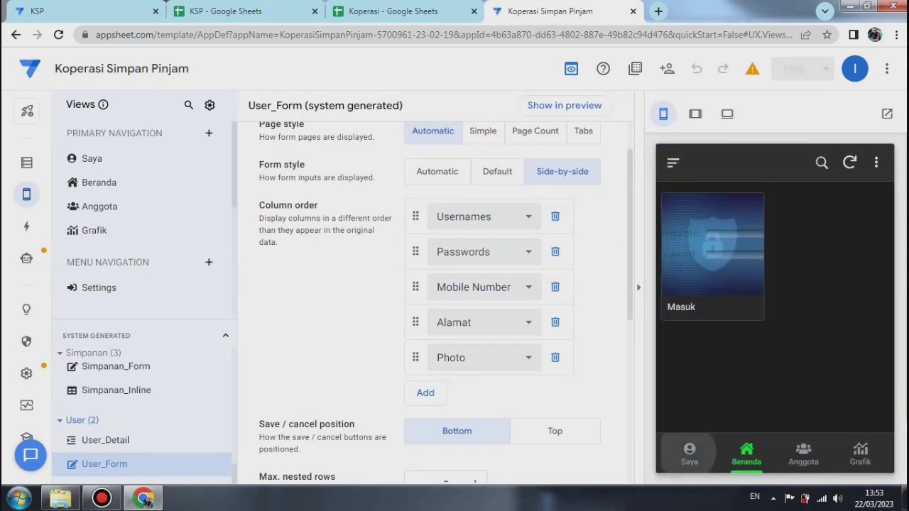
Check Anggota, Grafik, Saya and Beranda after logout, confirming Saya shows no items.
click(804, 455)
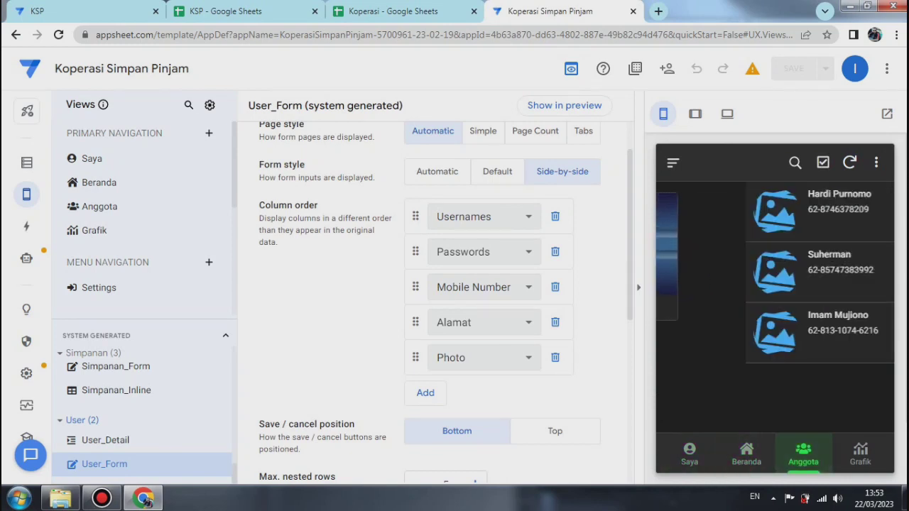
click(860, 455)
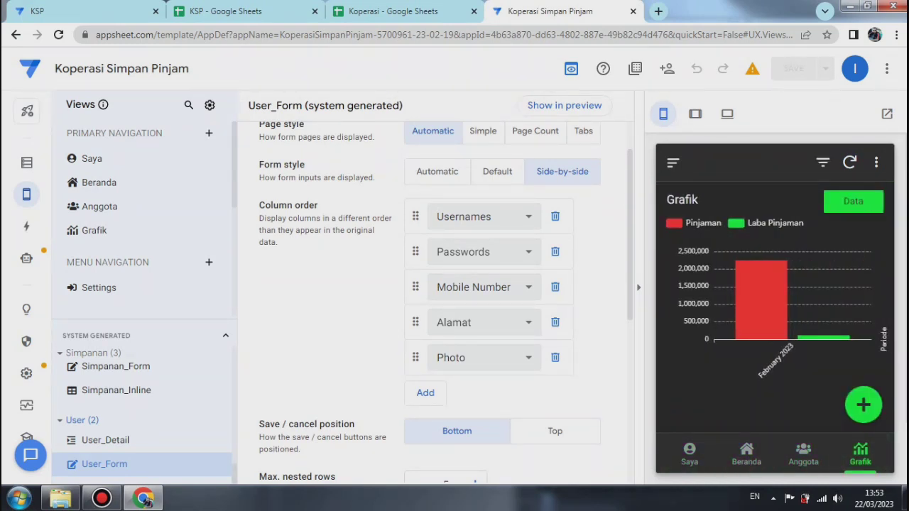
click(690, 454)
click(746, 455)
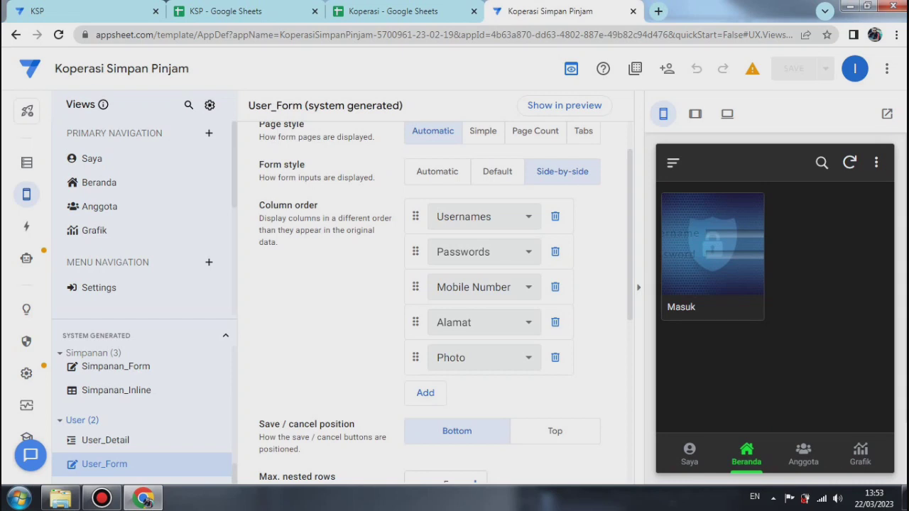
click(690, 455)
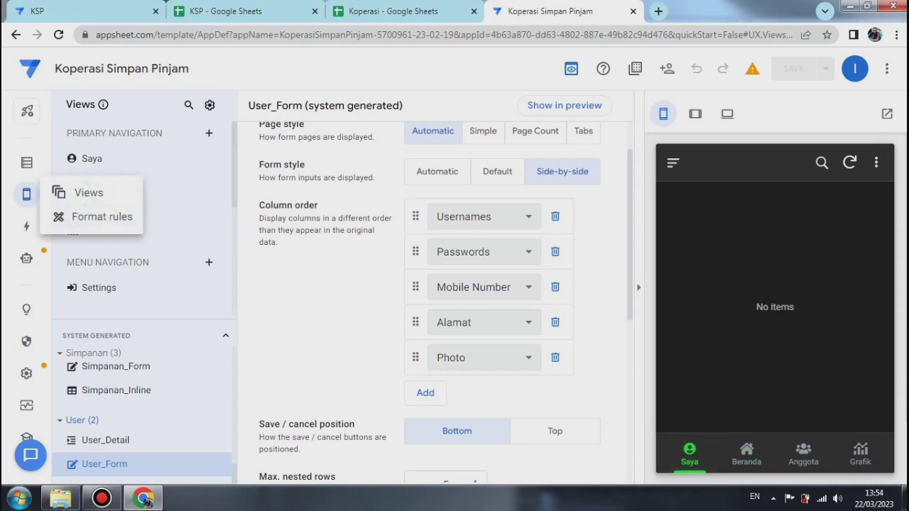
Paste the isnotblank(lookup(...)) user-level formula into the Saya view's Show if expression.
click(142, 159)
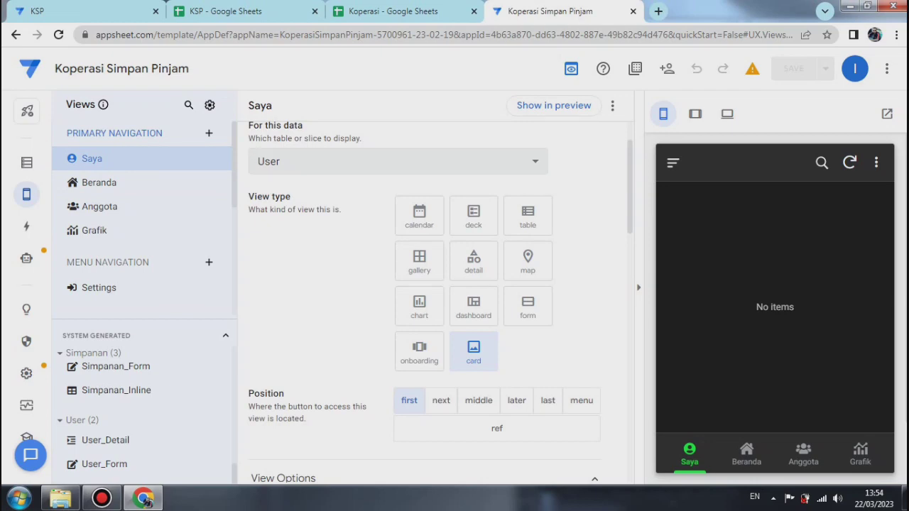
scroll(440, 302, down, 10)
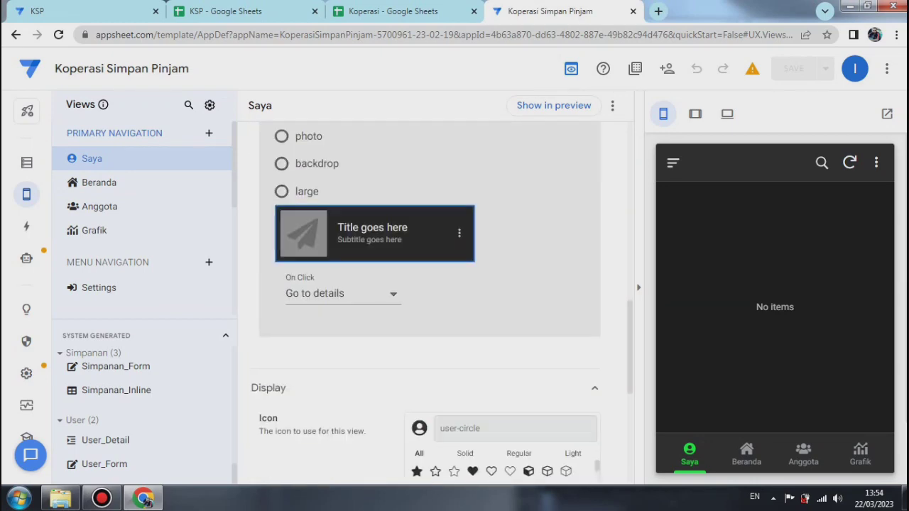
scroll(441, 302, down, 3)
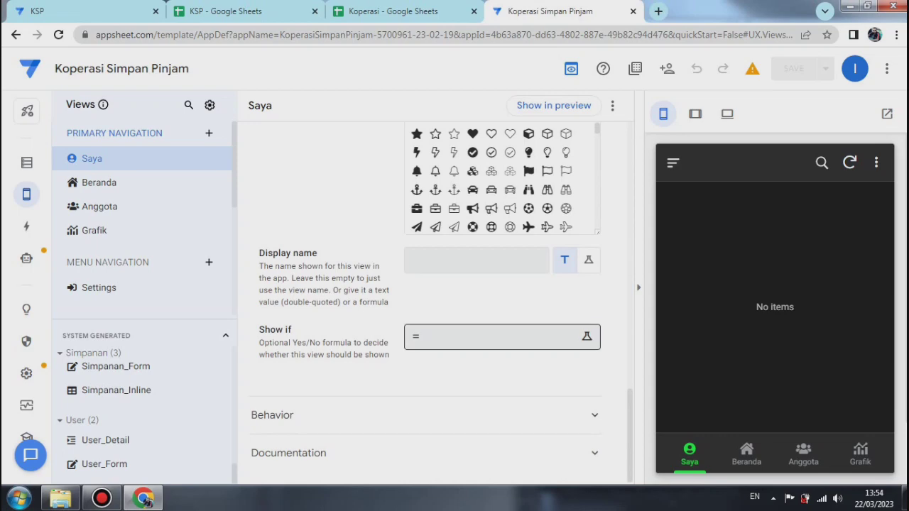
click(495, 338)
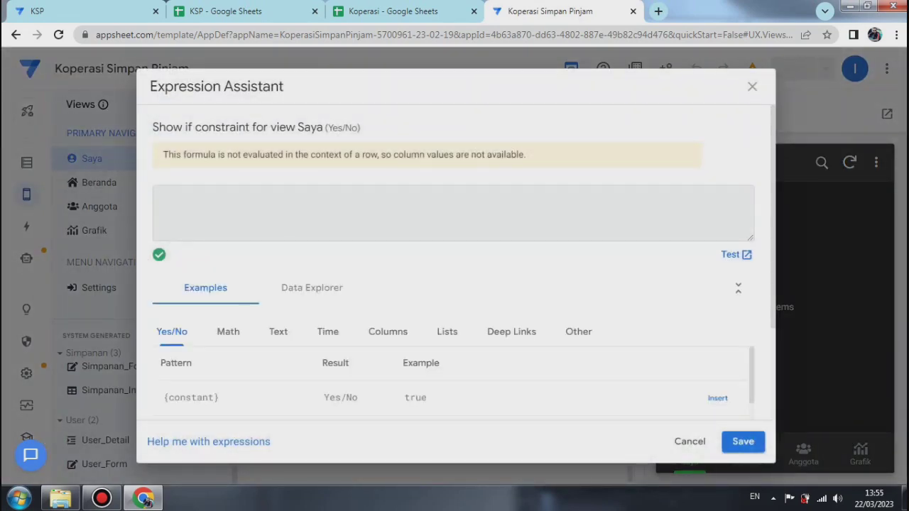
right_click(271, 219)
click(306, 299)
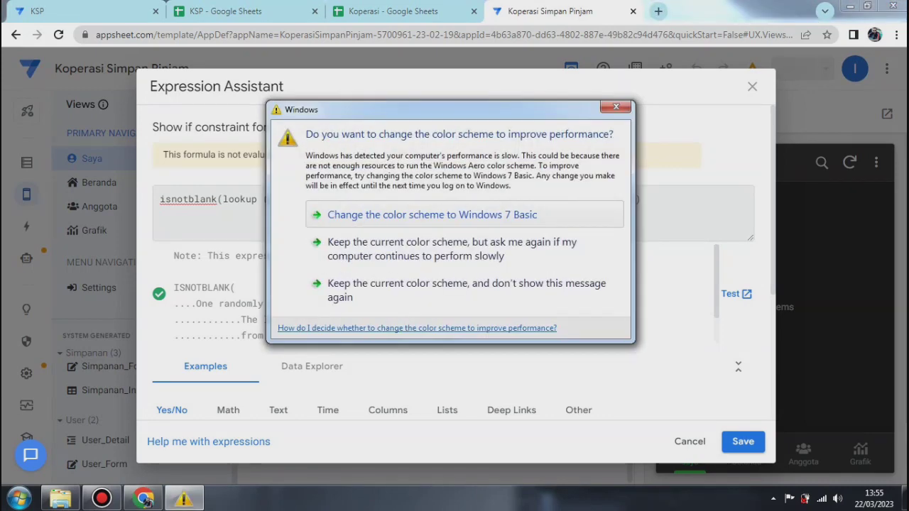
Confirm the Saya show condition and save the app.
click(616, 107)
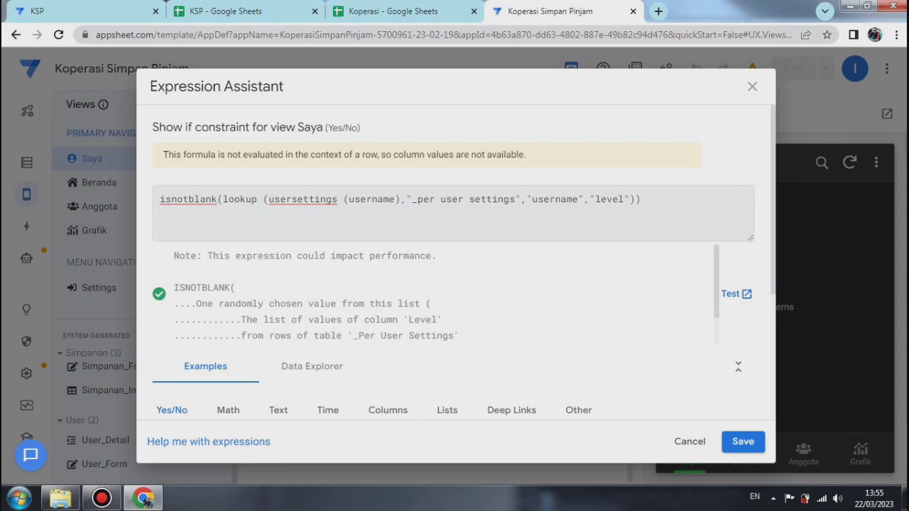
click(743, 441)
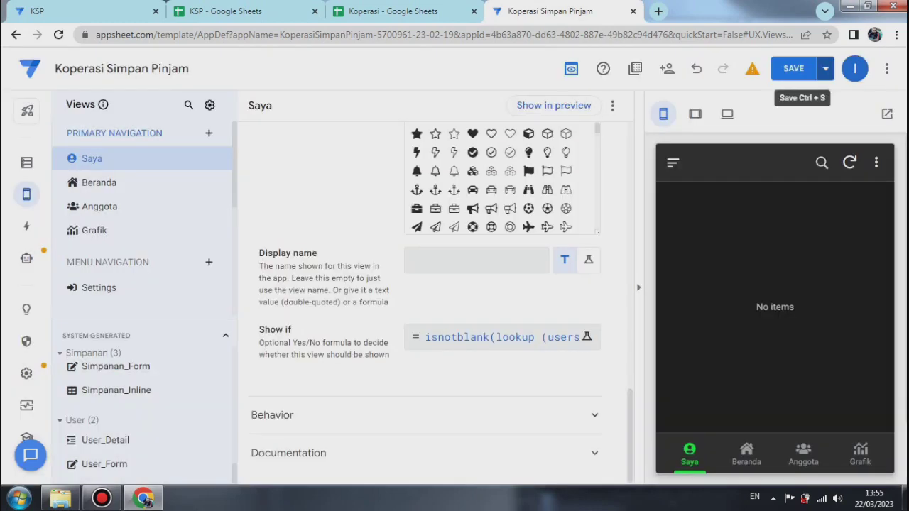
click(825, 68)
click(746, 133)
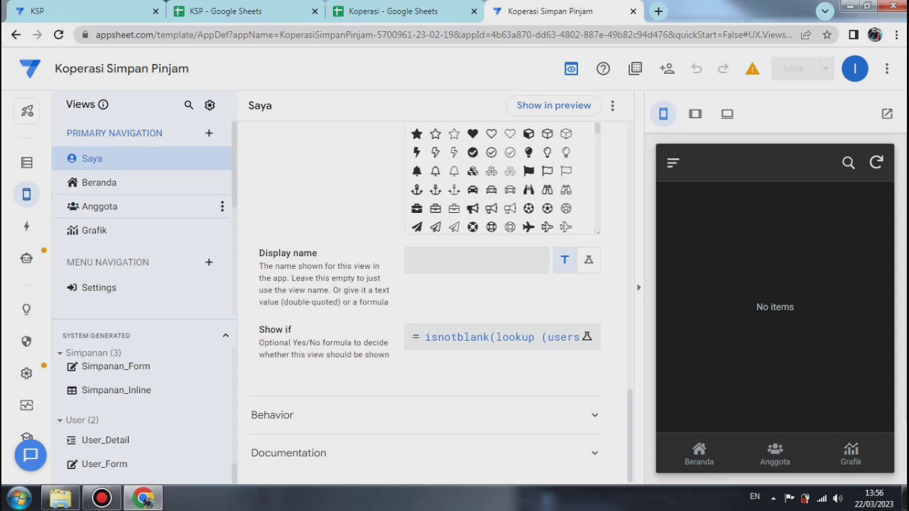
Paste the same isnotblank(lookup(...)) level formula into the Anggota view's Show if.
click(100, 206)
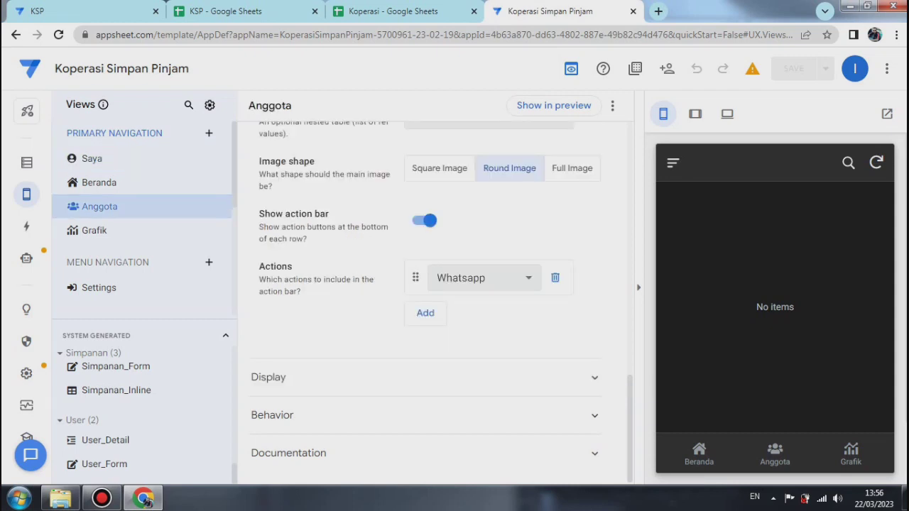
click(547, 378)
scroll(547, 378, down, 3)
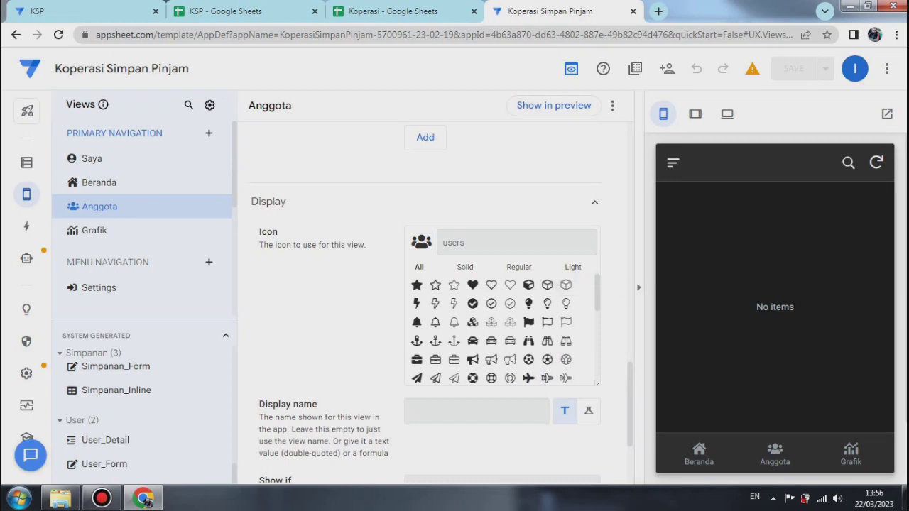
scroll(435, 302, down, 3)
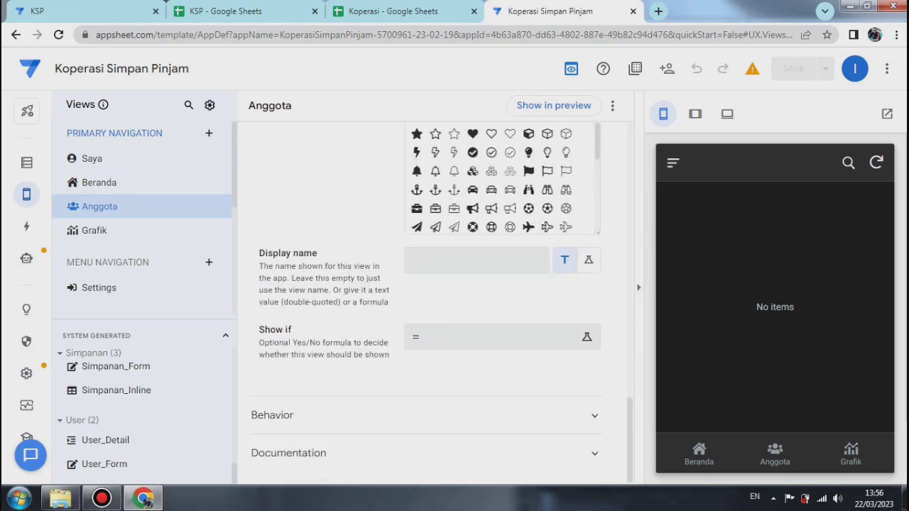
click(483, 337)
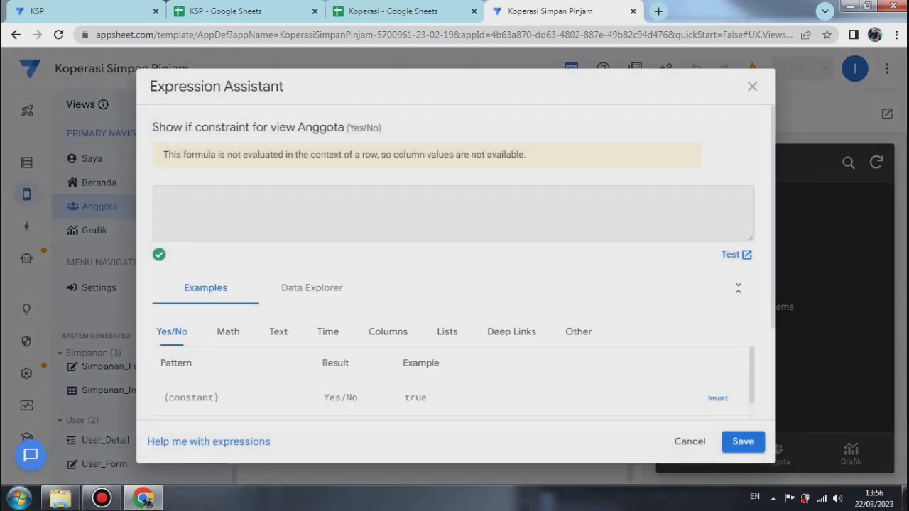
right_click(168, 198)
click(178, 279)
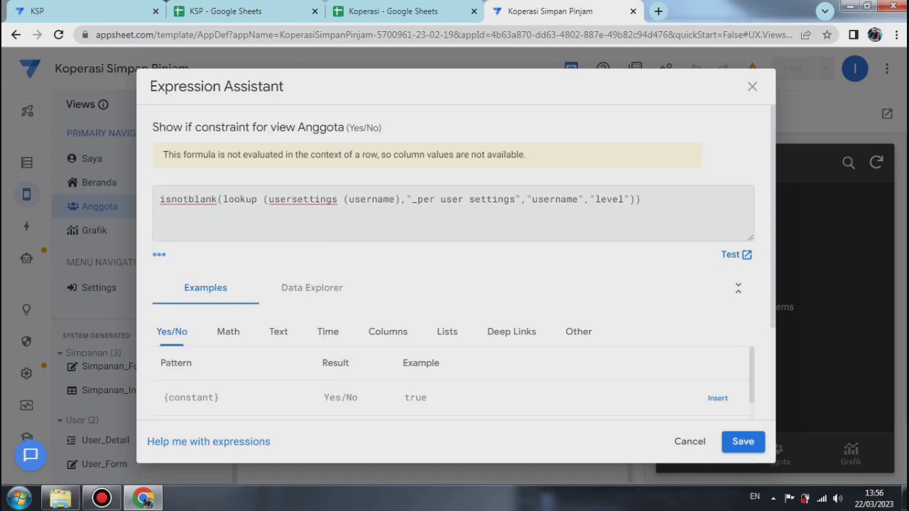
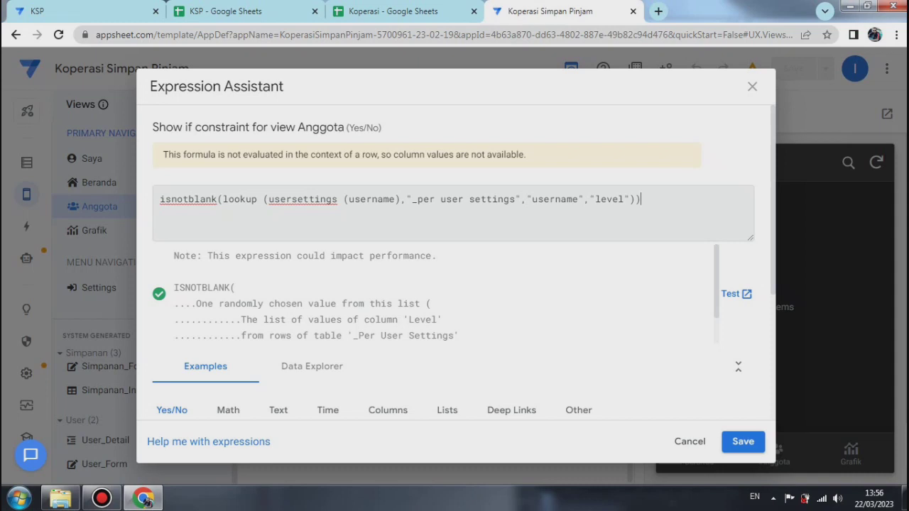
Save the Anggota view's ISNOTBLANK lookup Show if formula, then bring up the Grafik view's settings.
click(743, 441)
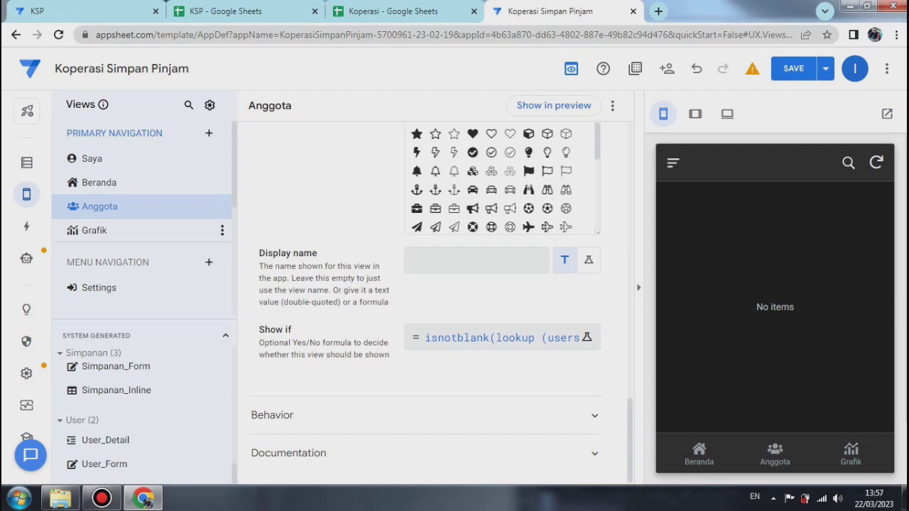
click(94, 231)
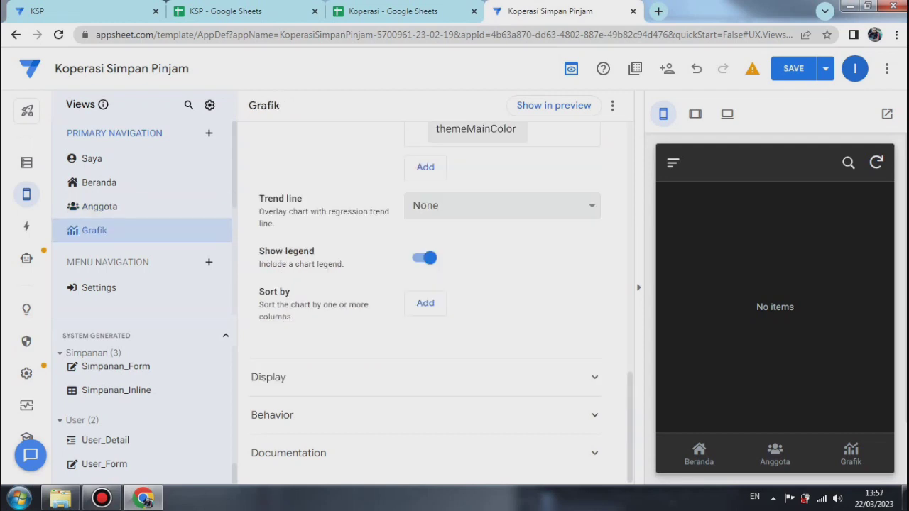
Paste the same isnotblank(lookup(...)) formula into Grafik's Display Show if and save it.
click(426, 377)
click(490, 337)
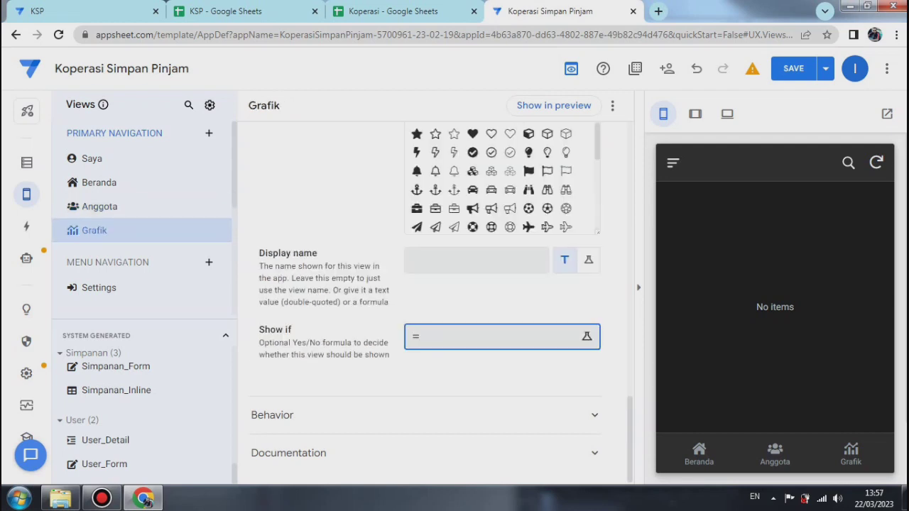
right_click(308, 198)
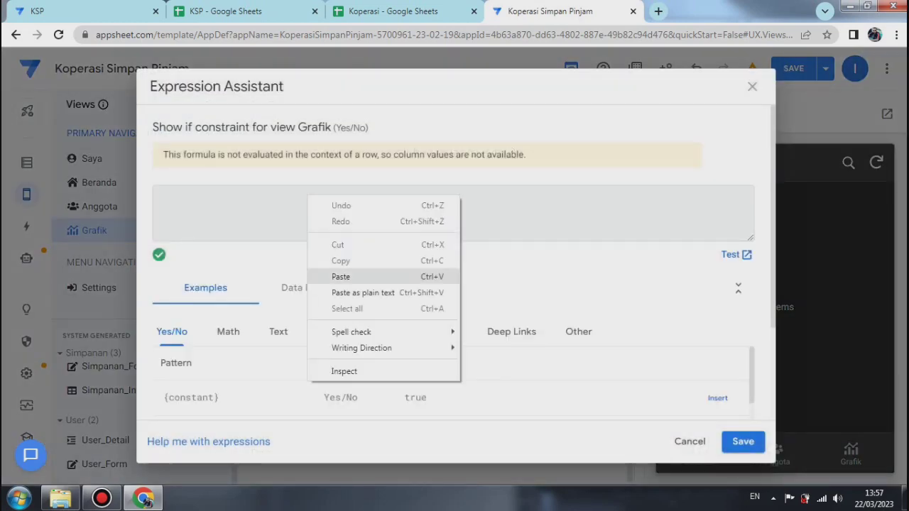
click(341, 277)
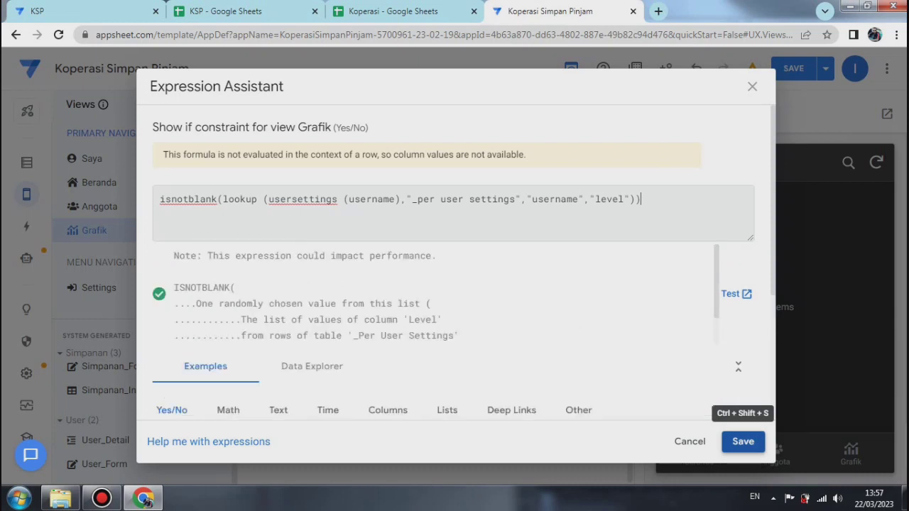
click(743, 441)
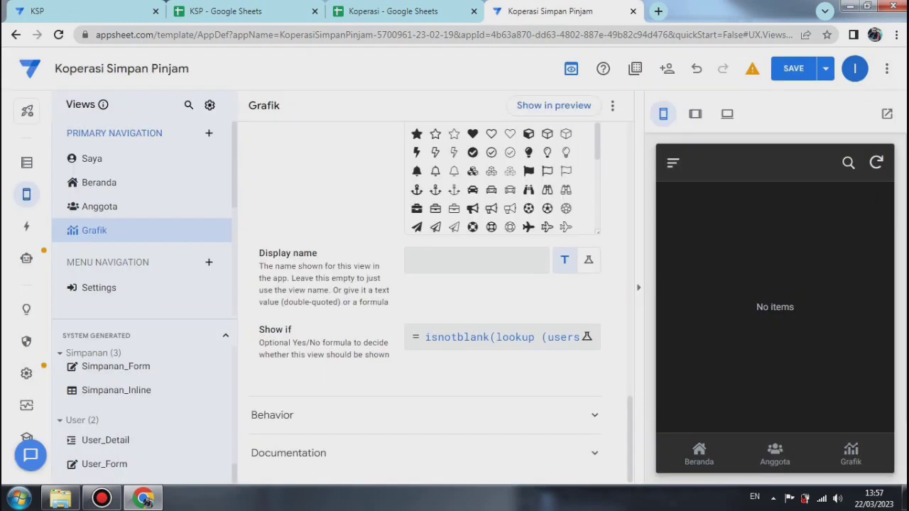
click(99, 183)
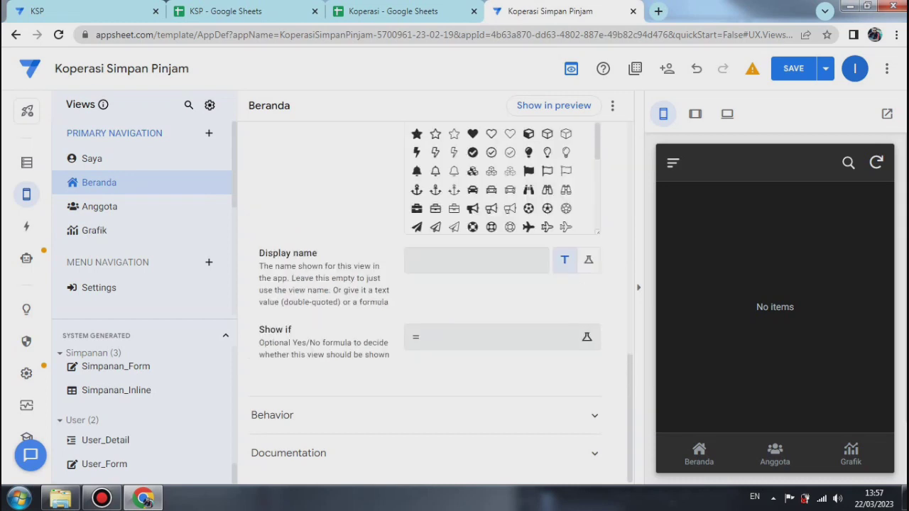
Paste the isnotblank(lookup(...)) formula into Beranda's Show if and save it.
click(494, 337)
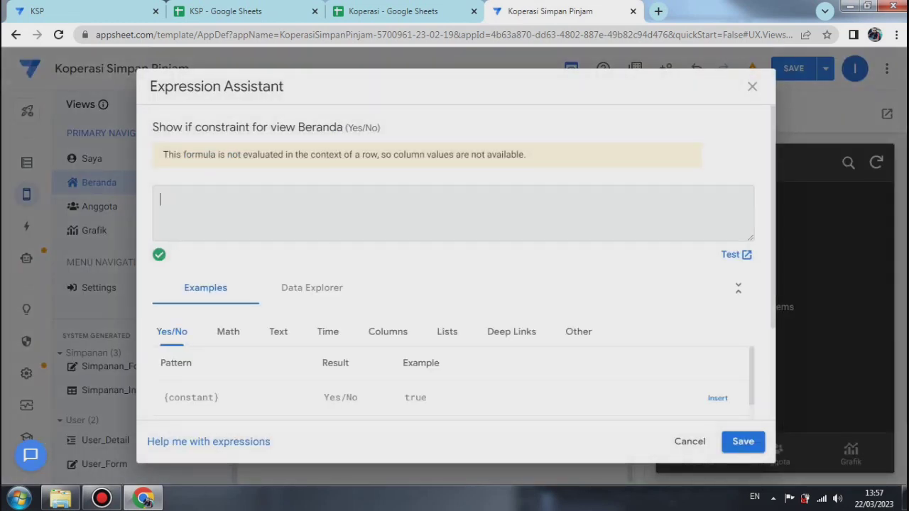
right_click(248, 196)
click(274, 277)
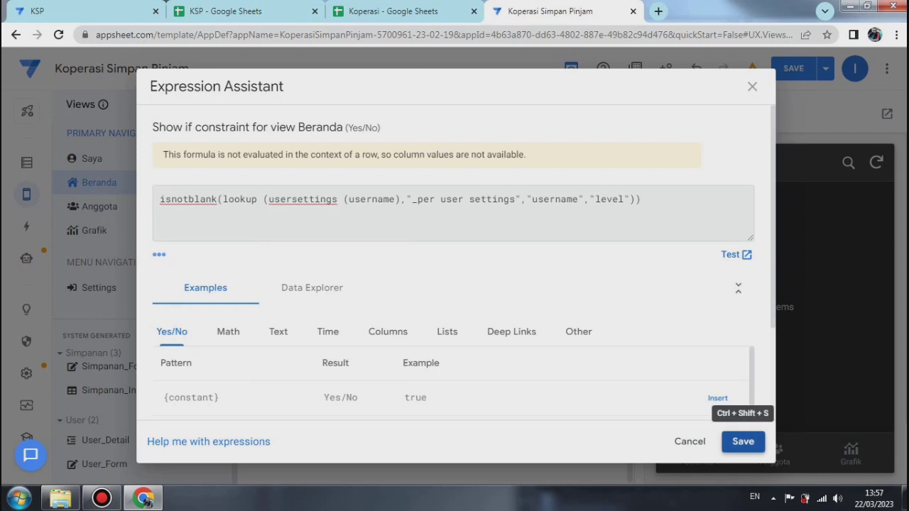
click(743, 441)
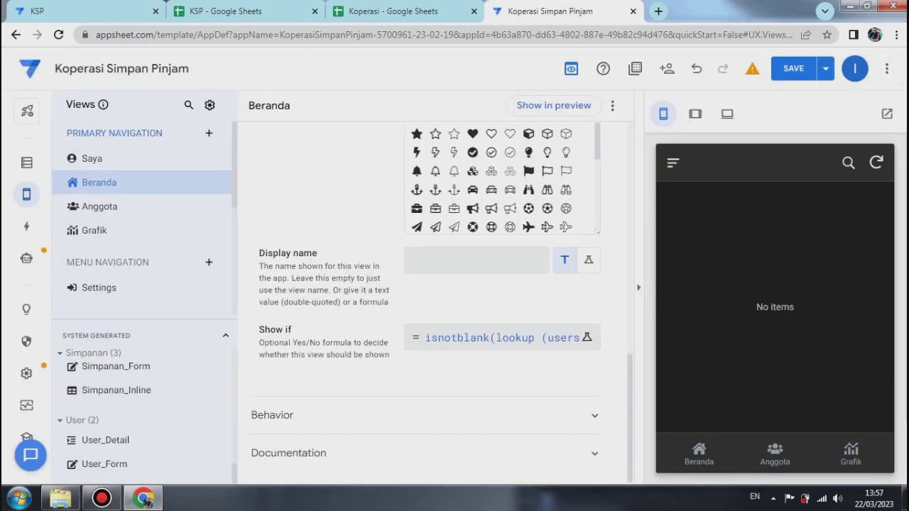
Save & verify the app, then check the preview's now-empty navigation drawer.
click(825, 68)
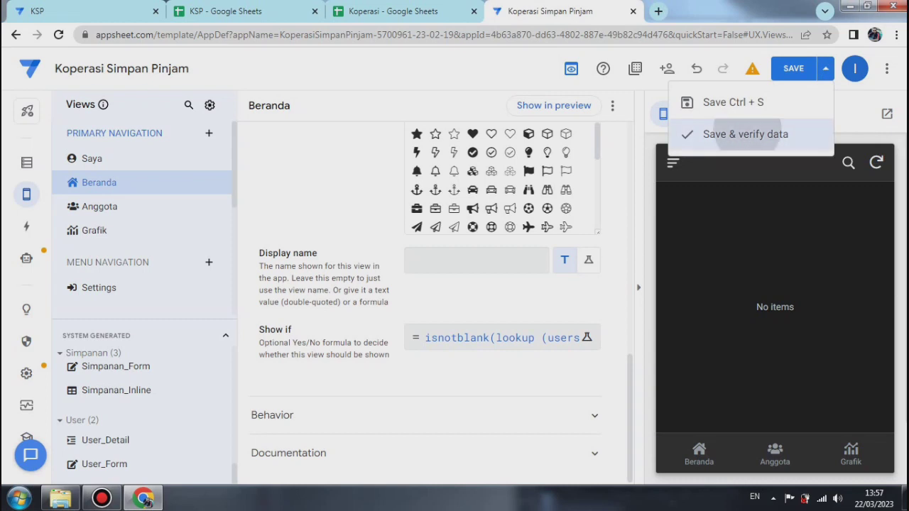
click(738, 132)
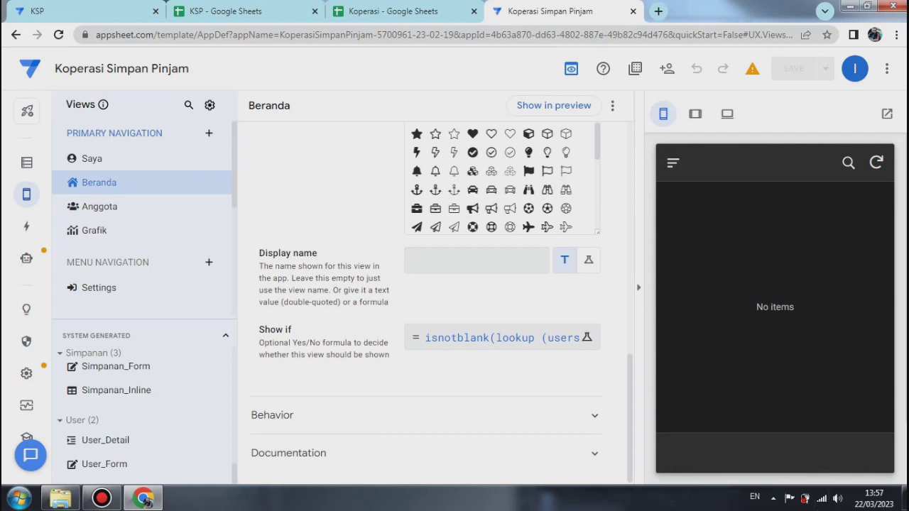
click(672, 163)
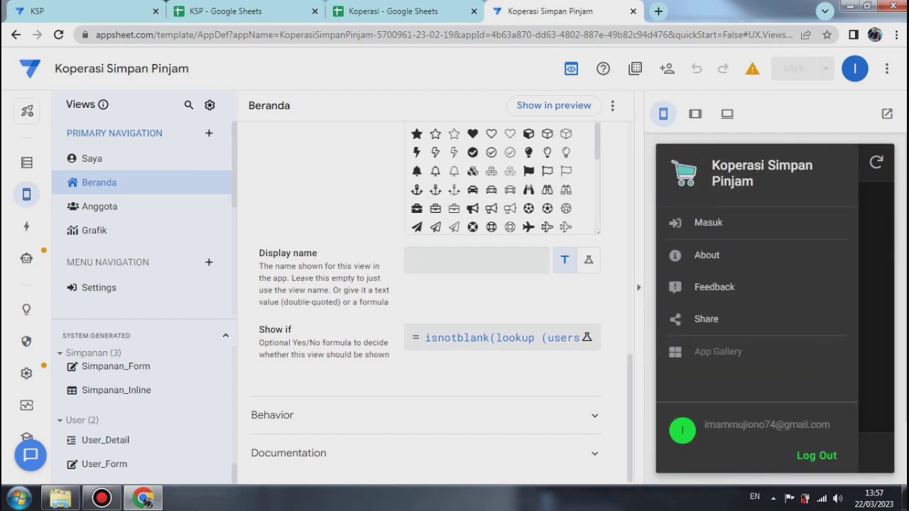
click(877, 298)
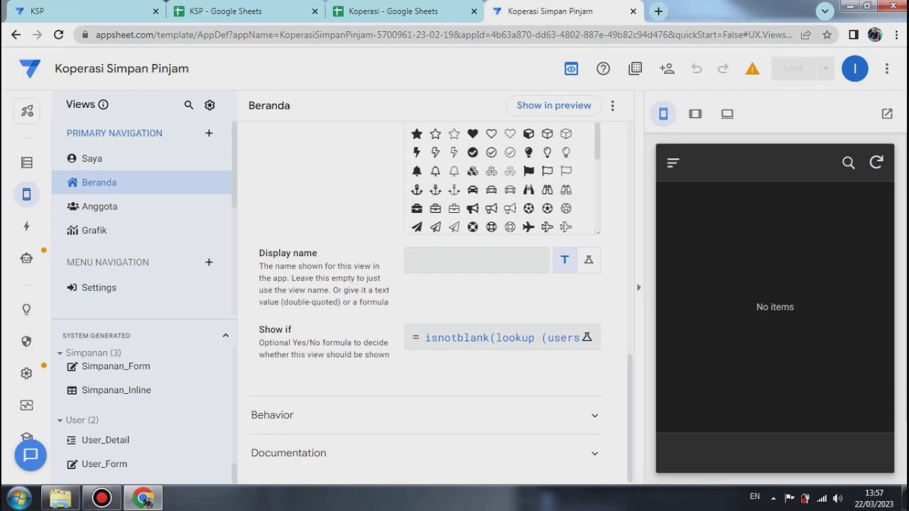
Clear Beranda's Show if formula so it has no condition, then Save & verify the app.
click(502, 338)
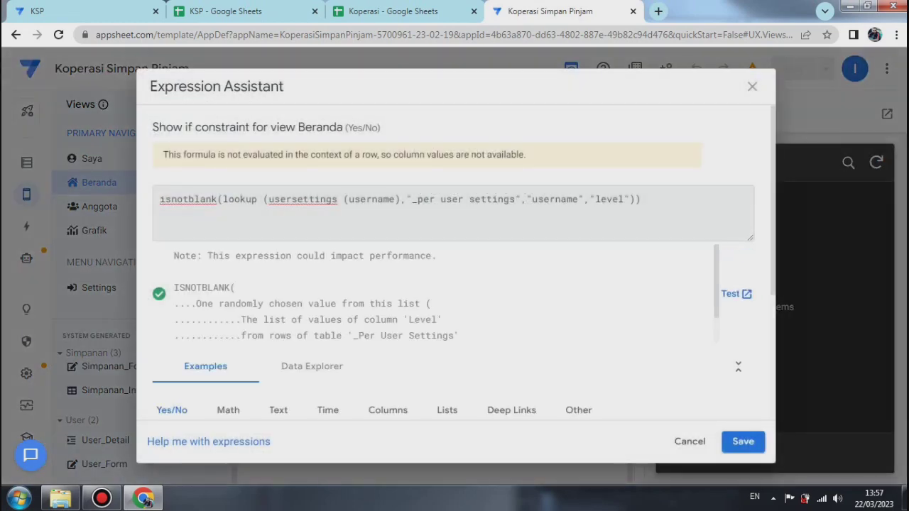
drag(642, 199, 159, 199)
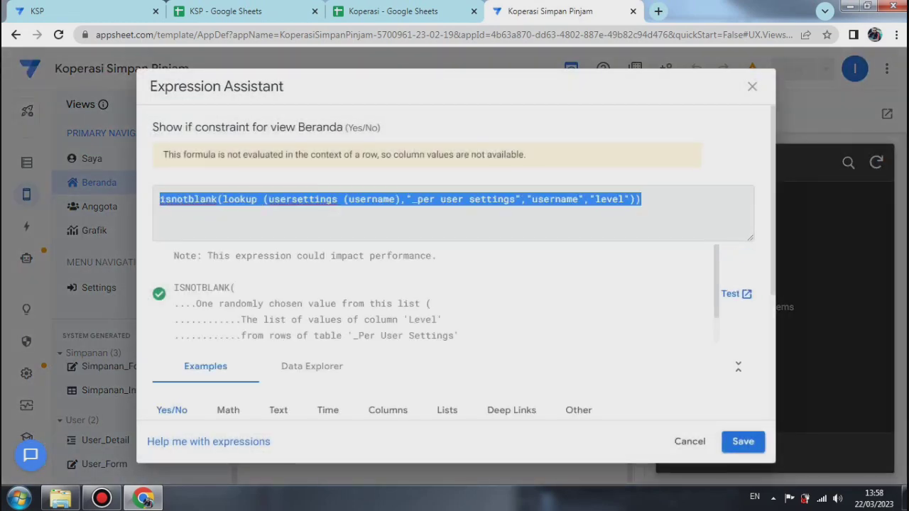
key(BackSpace)
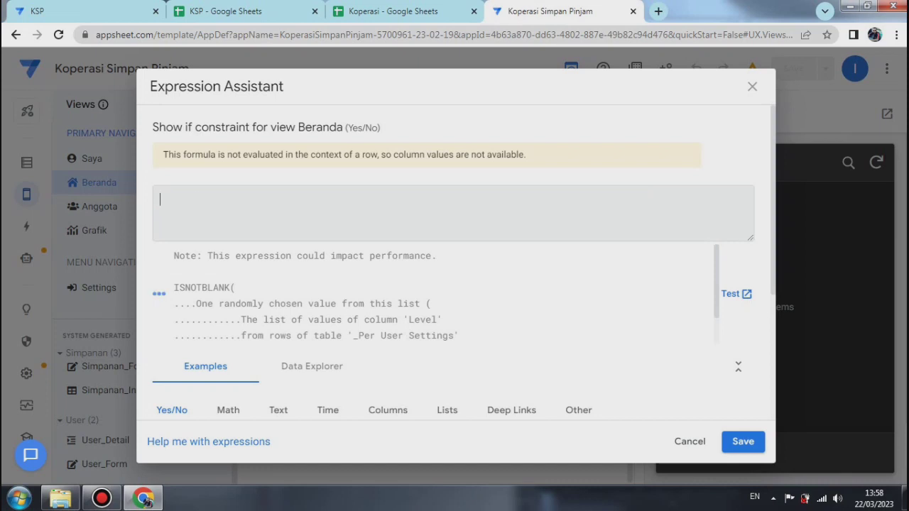
click(743, 441)
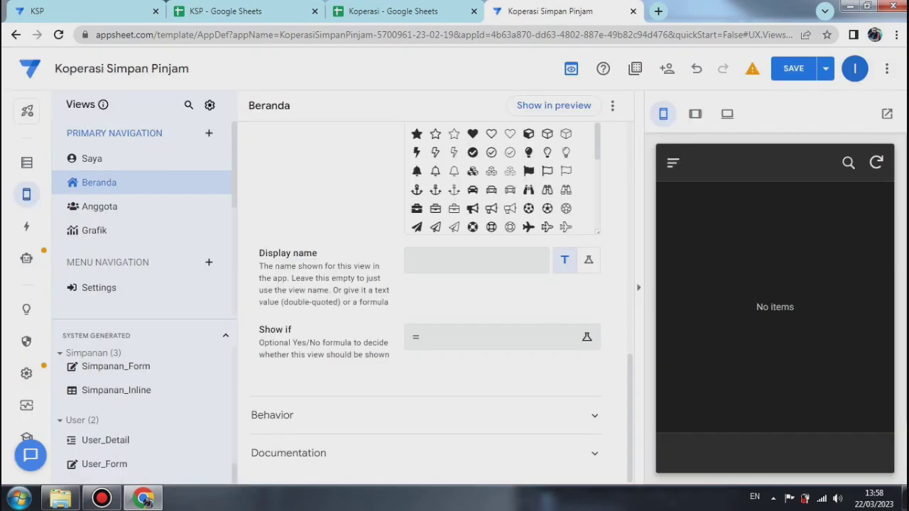
click(825, 69)
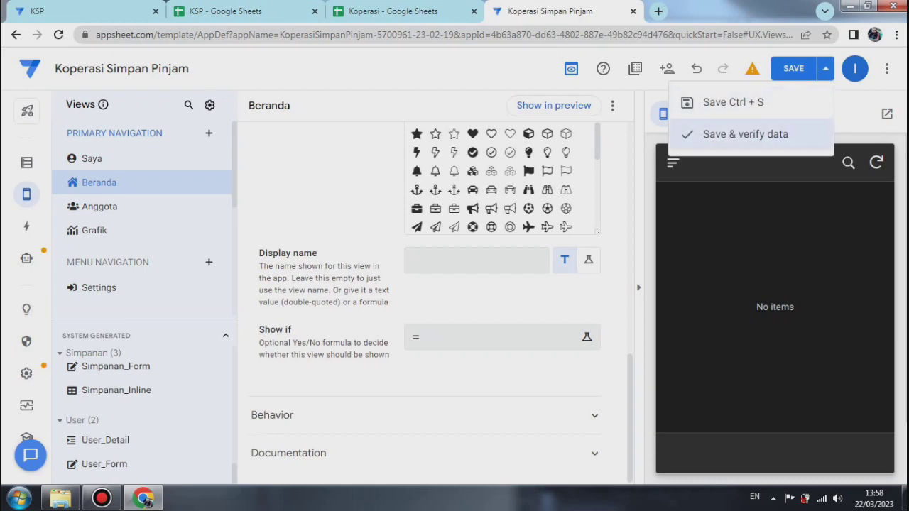
click(746, 134)
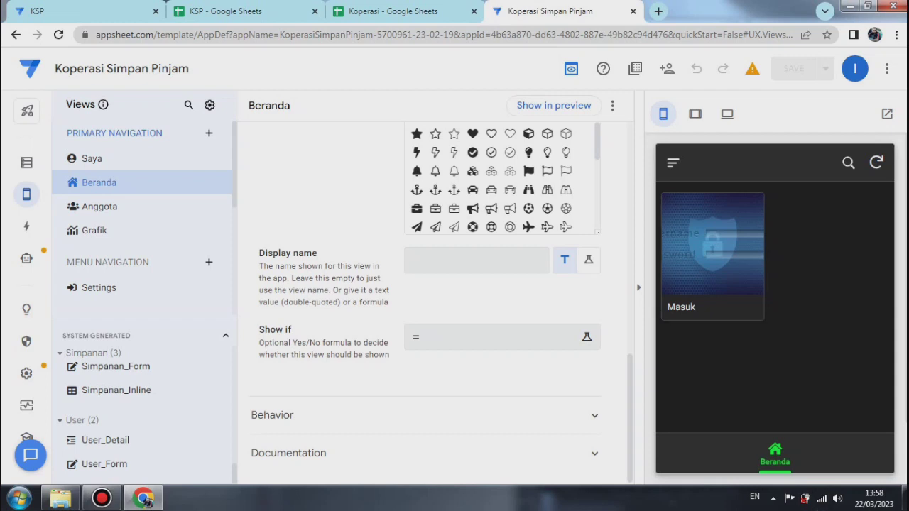
Sign in through the preview's Masuk form with a member's username and password.
click(713, 250)
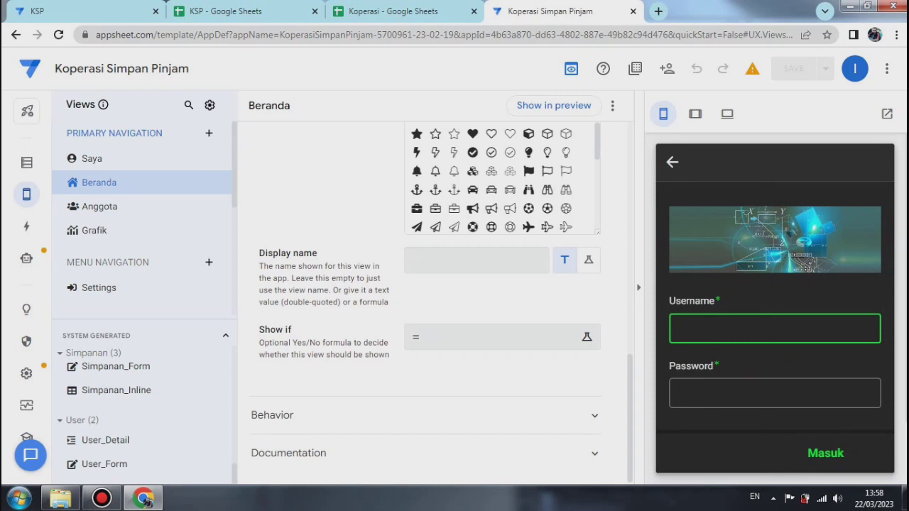
text(imam74)
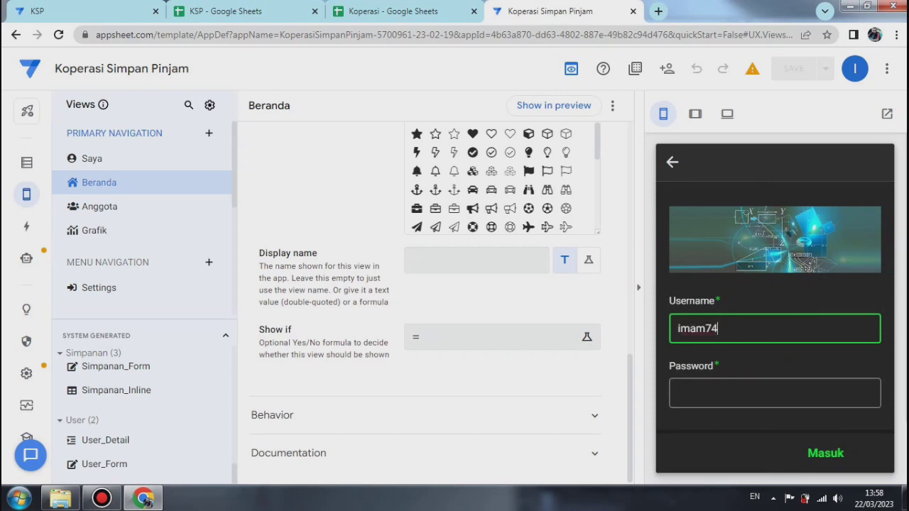
click(752, 394)
text(123456)
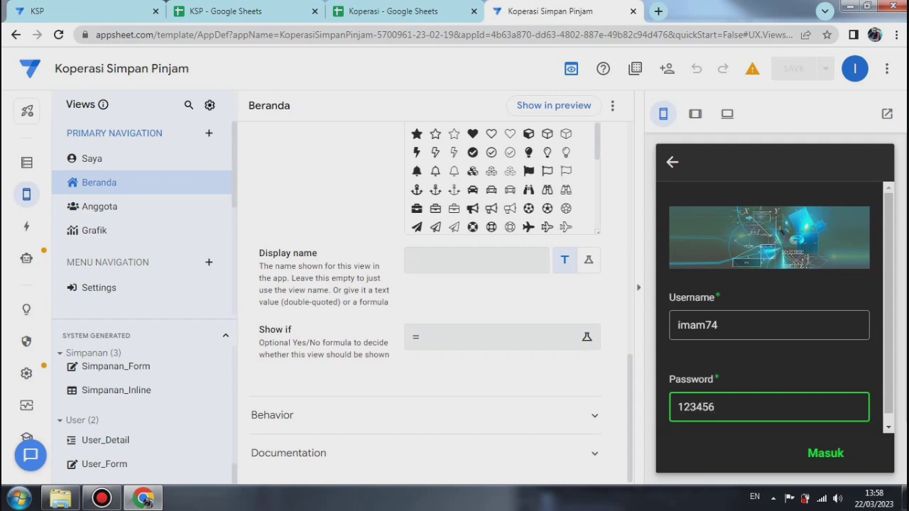
key(Return)
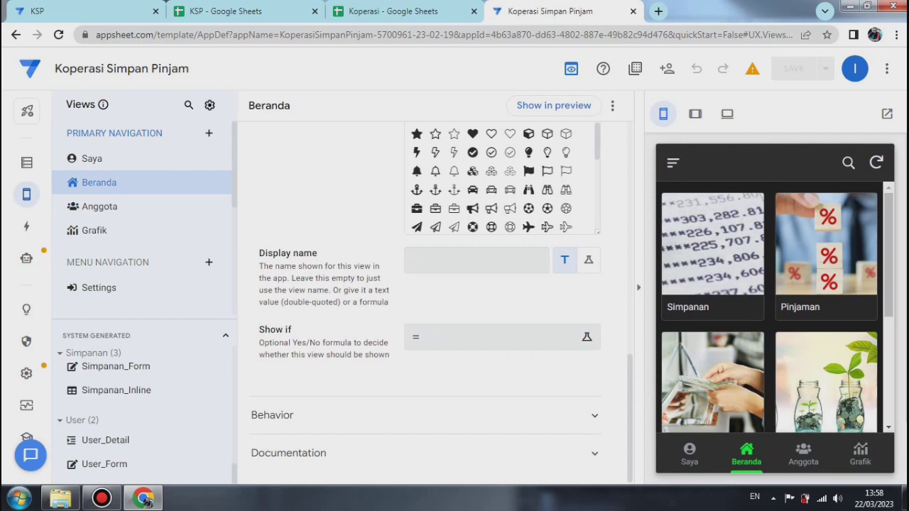
Browse the Saya, Anggota and Grafik views and view the profile entry's details.
click(690, 455)
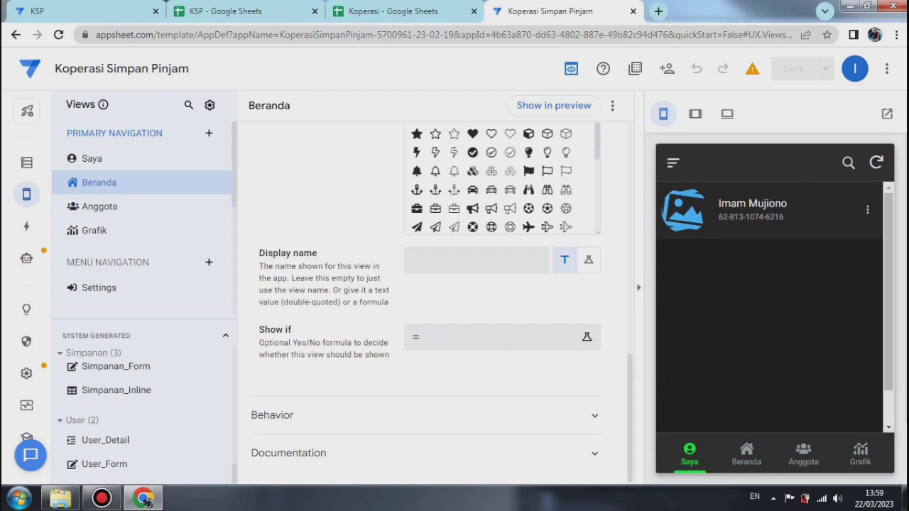
click(804, 455)
click(861, 455)
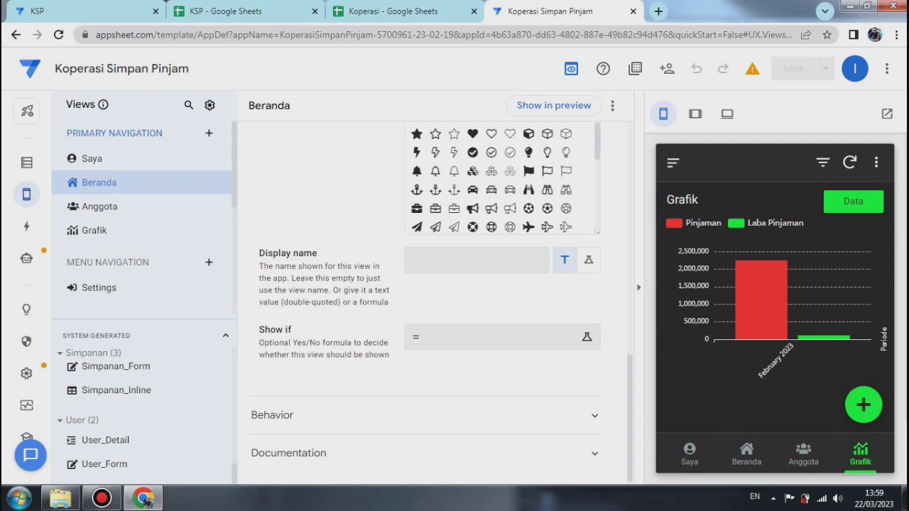
click(689, 455)
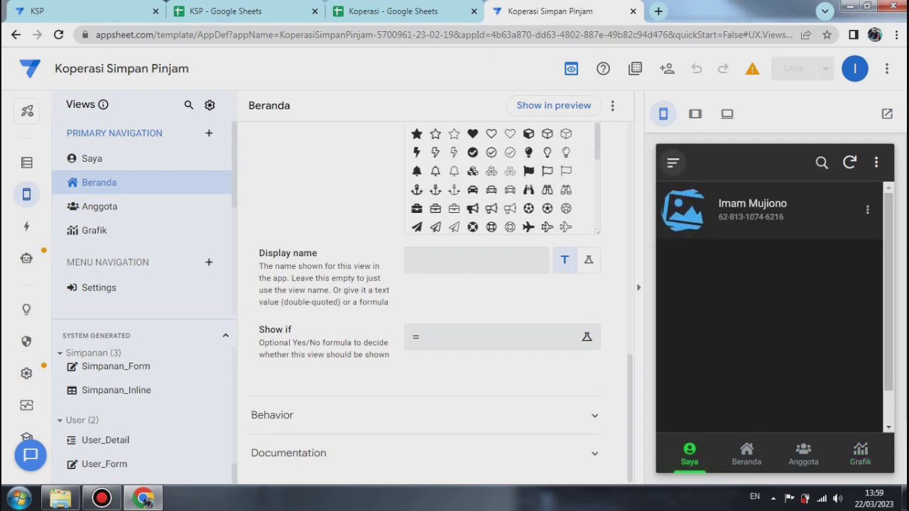
click(867, 211)
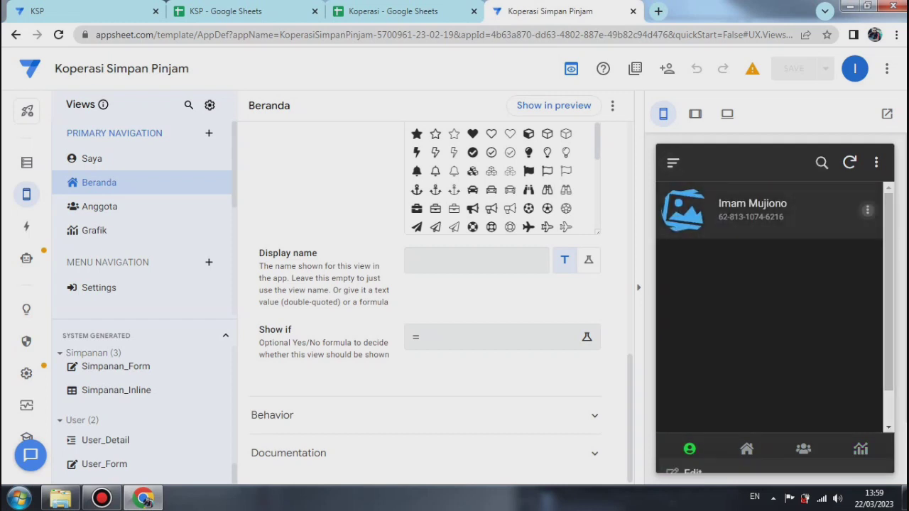
click(726, 458)
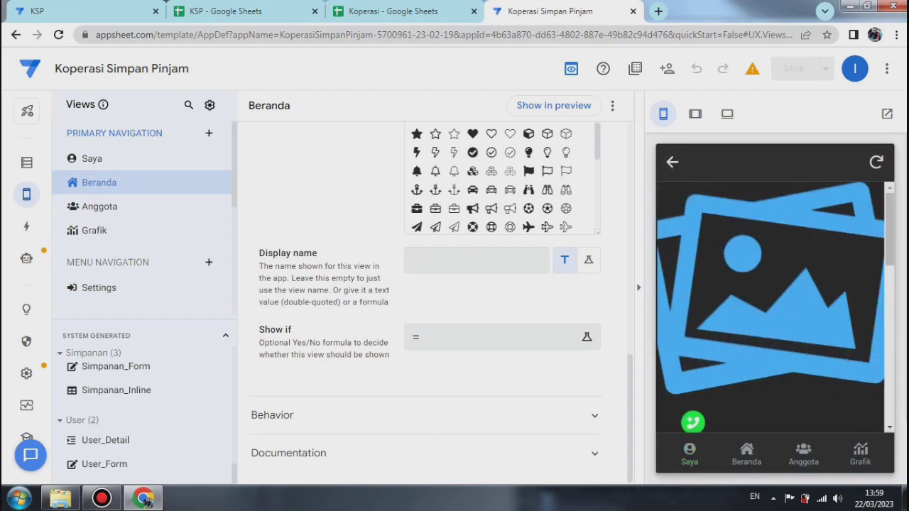
click(672, 162)
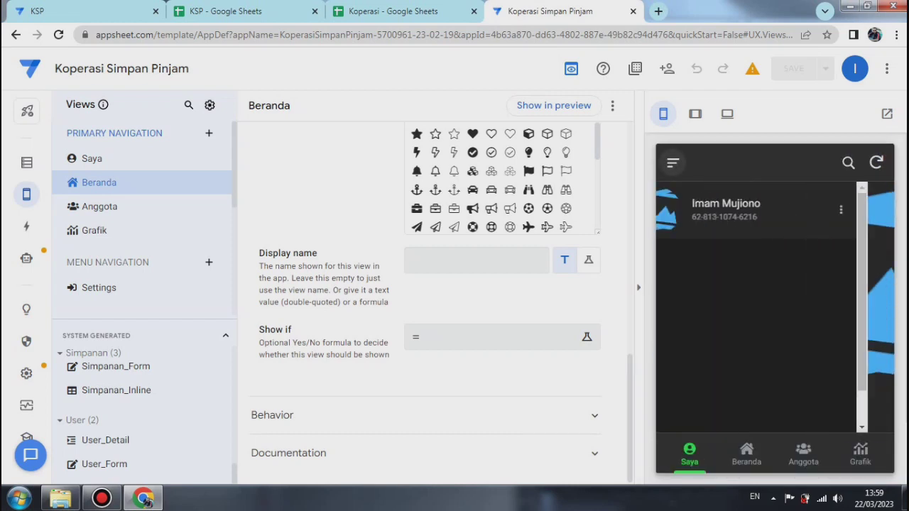
click(803, 454)
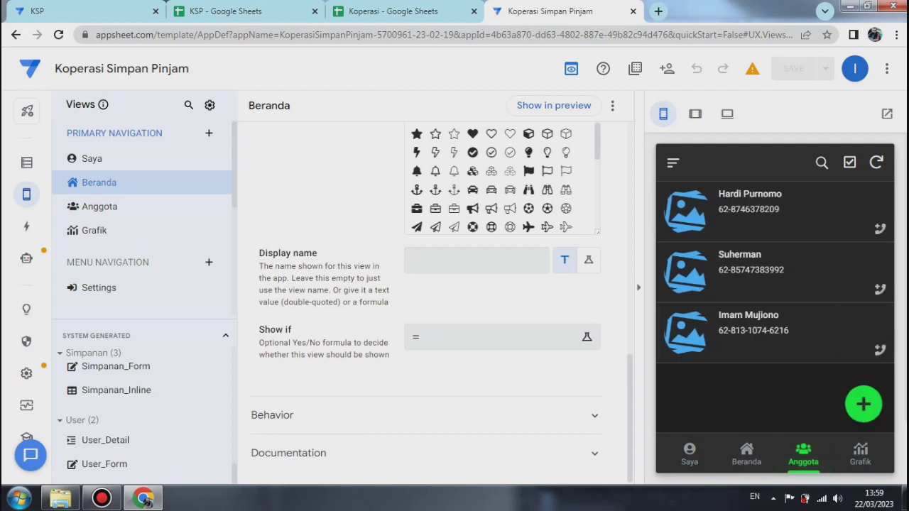
click(689, 455)
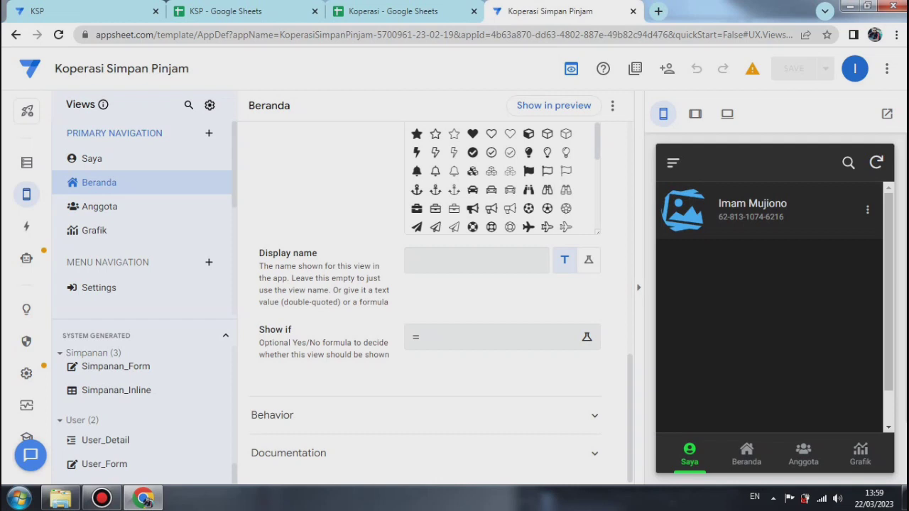
Return to the Beranda cards and open the Keluar logout page.
click(747, 455)
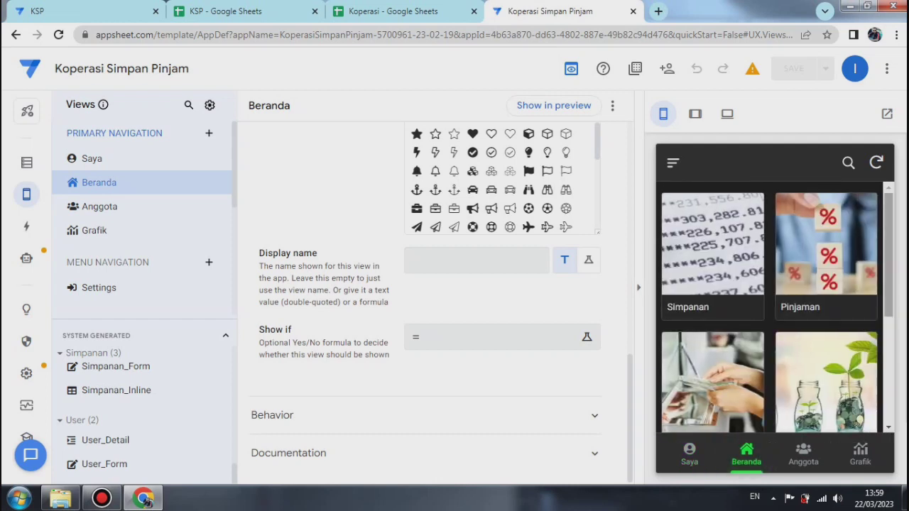
scroll(774, 305, down, 5)
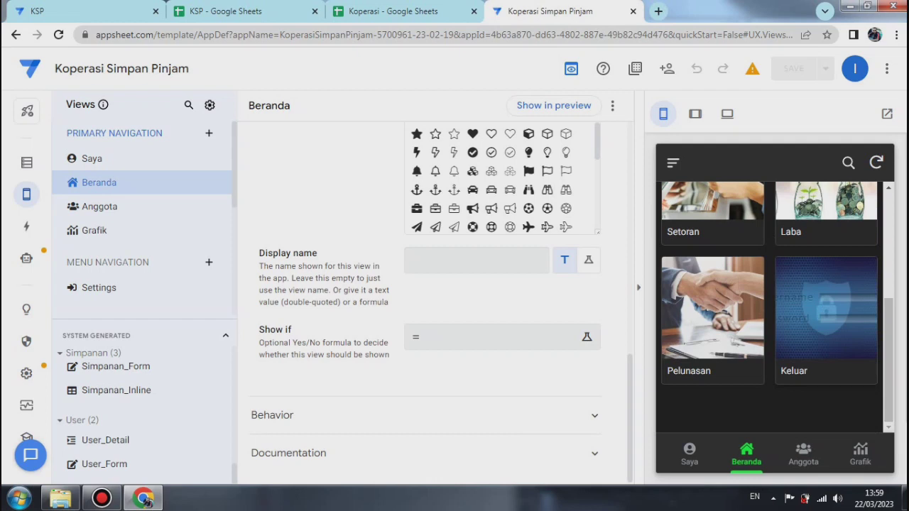
click(688, 454)
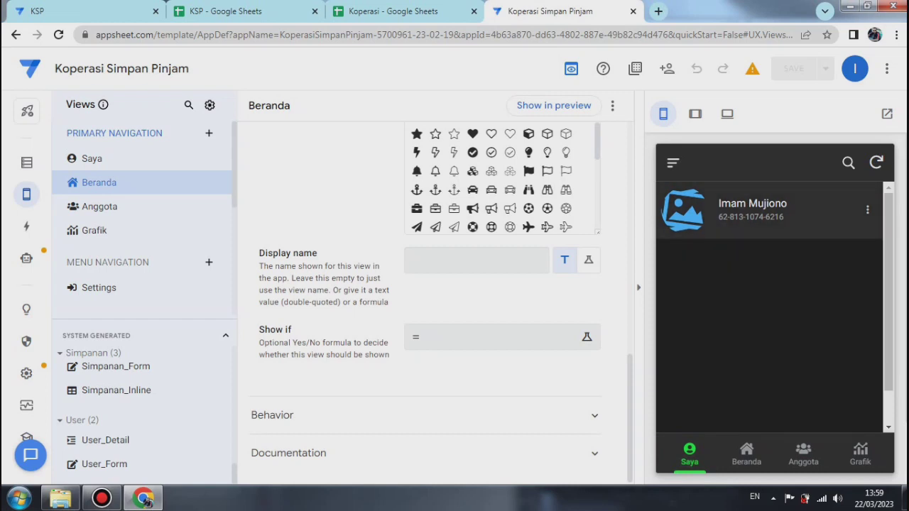
click(751, 456)
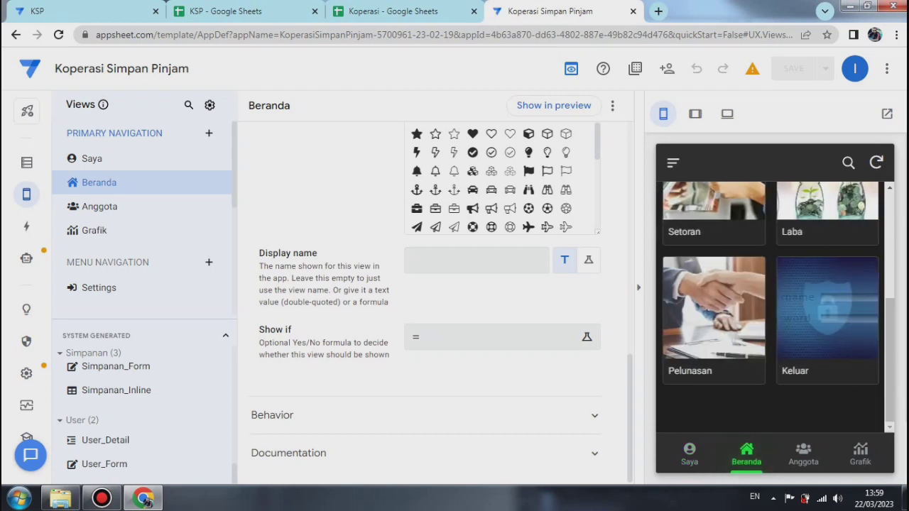
click(826, 312)
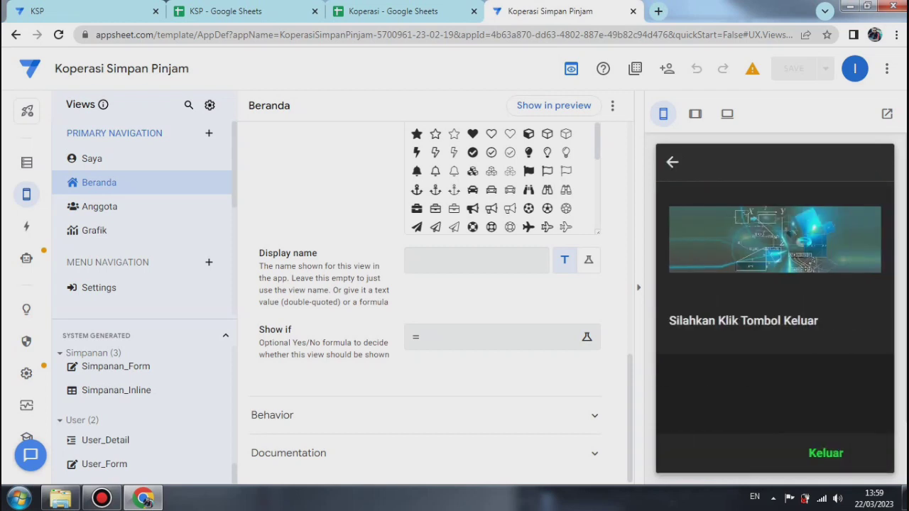
Log out and sign in as a second member with their username and password.
click(826, 453)
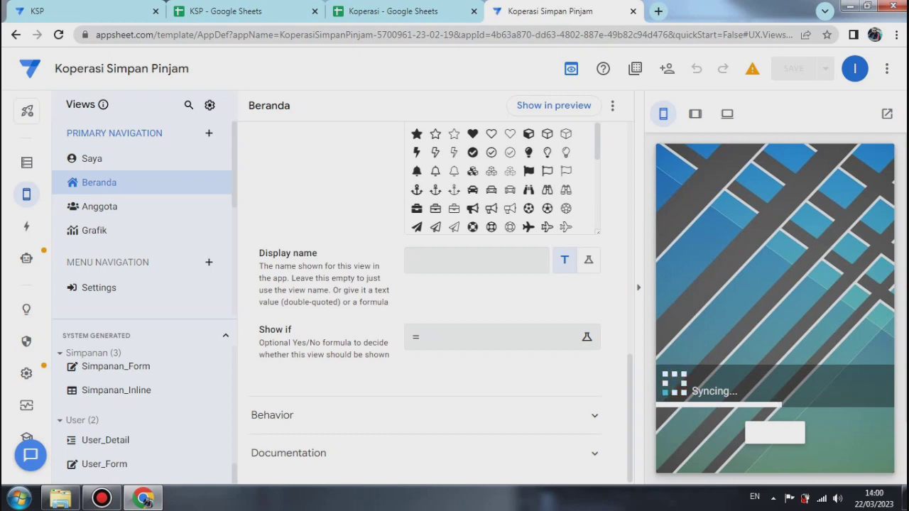
click(712, 245)
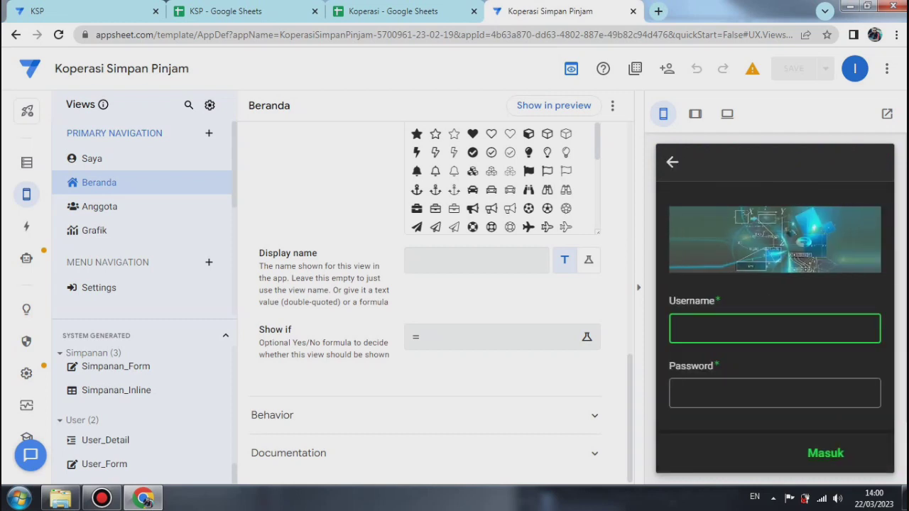
text(hardi23)
key(Tab)
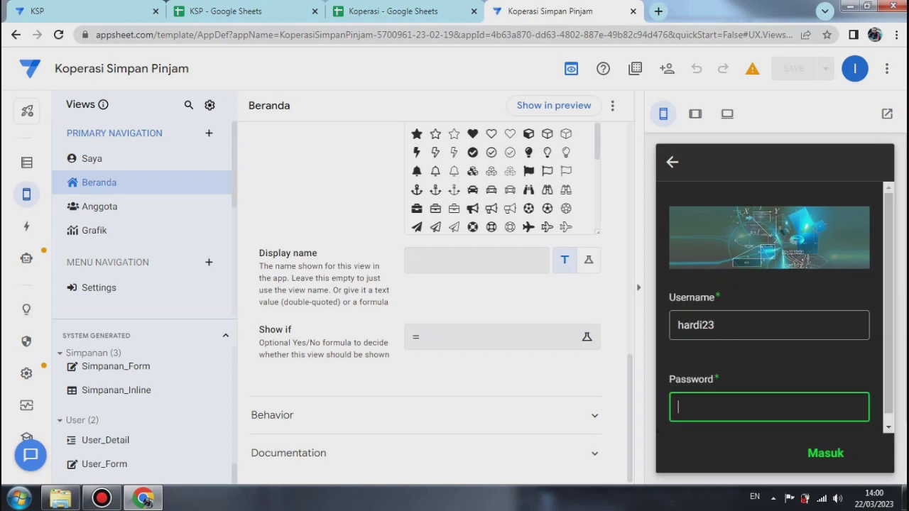
text(123456)
key(Return)
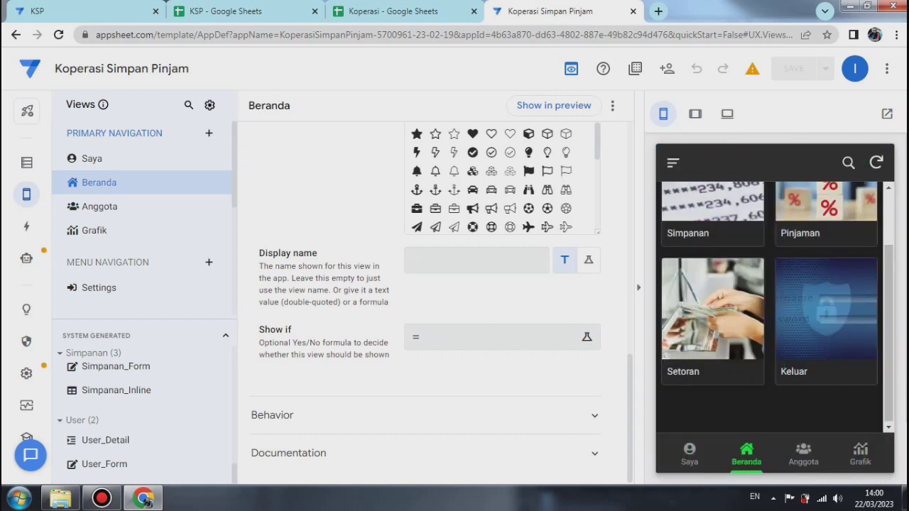
Check this member's Saya and Anggota views, then open the Keluar page from Beranda.
click(690, 455)
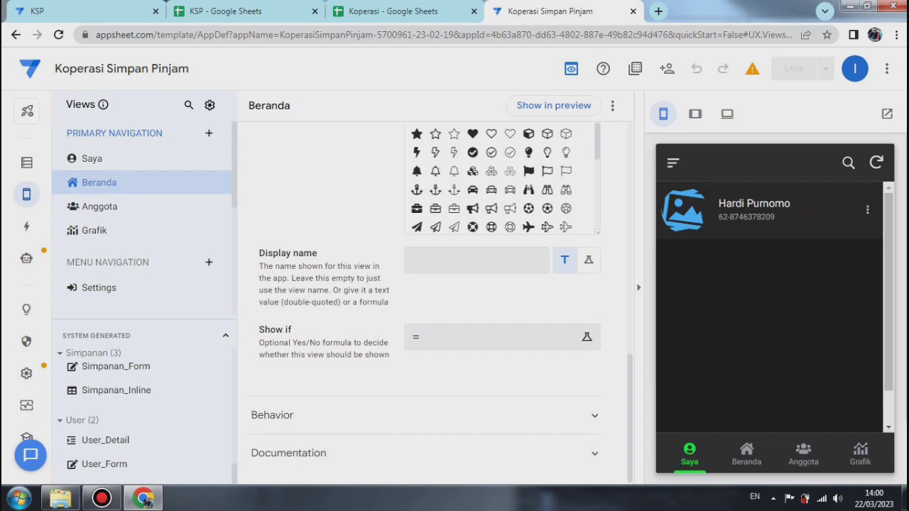
click(803, 454)
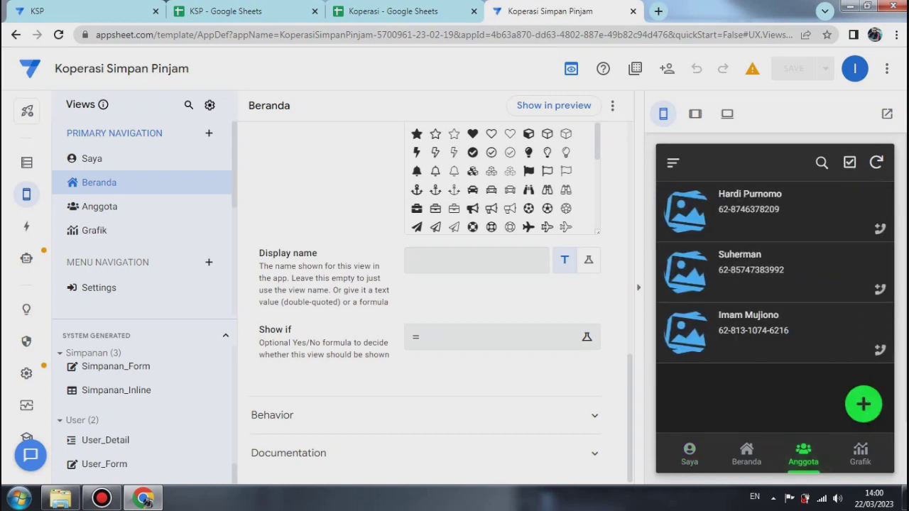
click(689, 455)
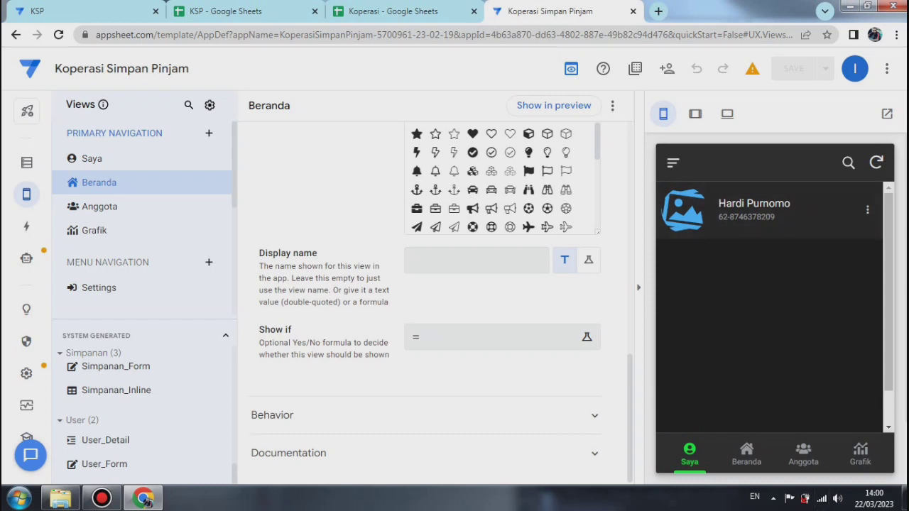
click(746, 455)
click(842, 312)
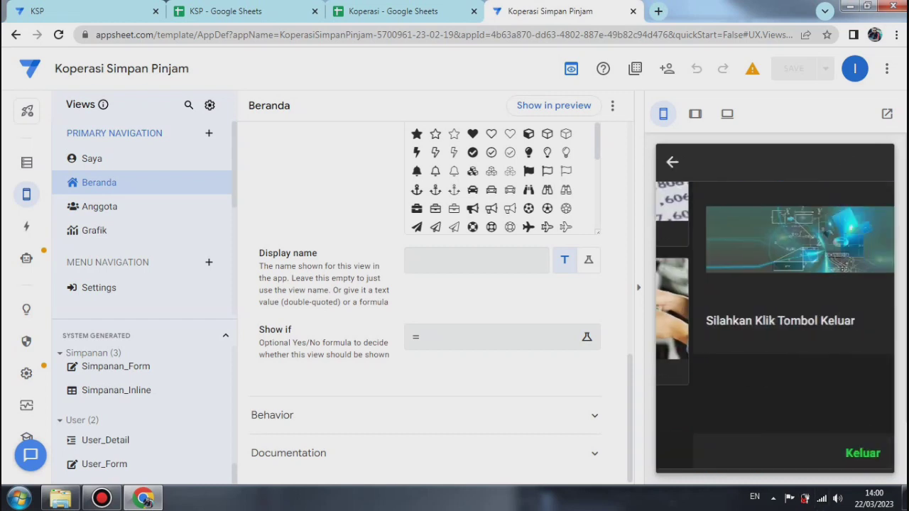
Log out, sign in as a third member with their username and password, and view Saya.
click(826, 453)
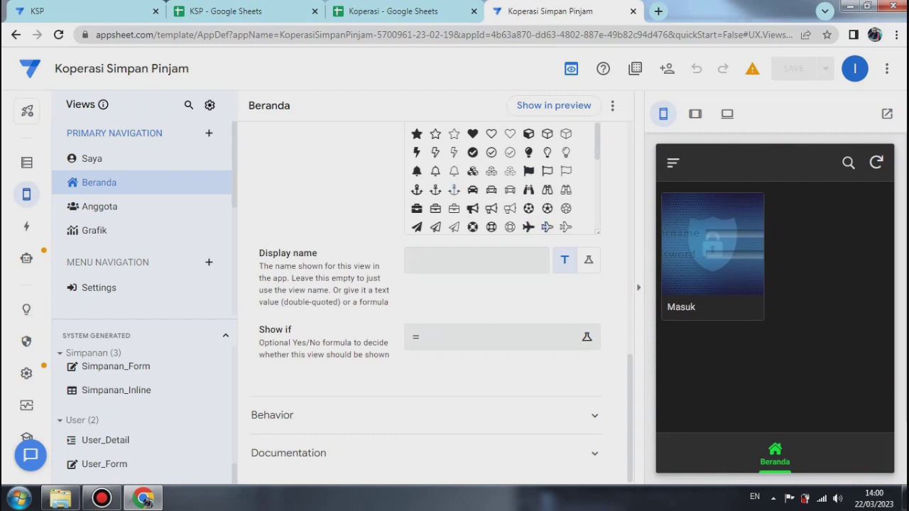
click(713, 256)
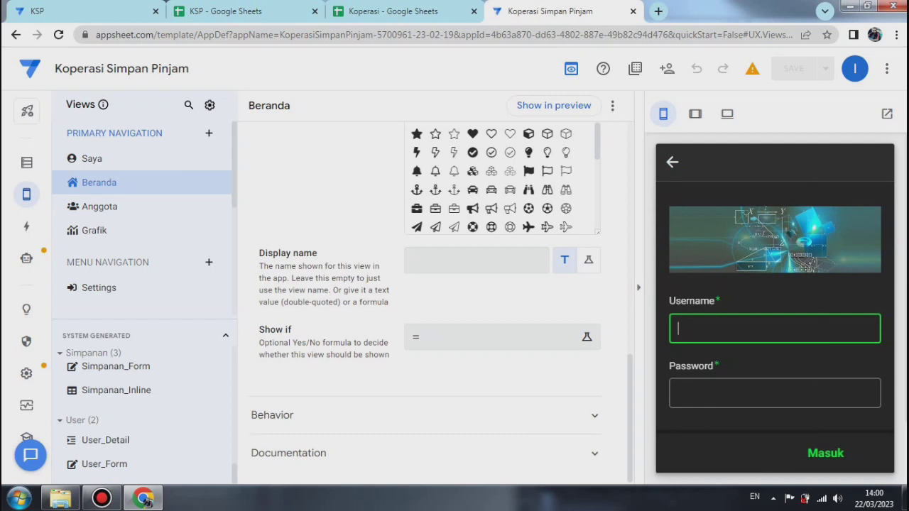
text(herman23)
key(Tab)
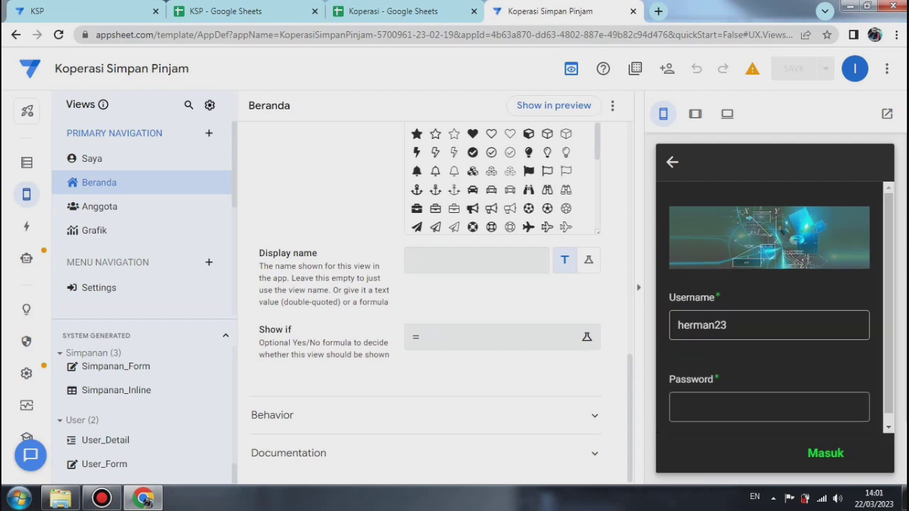
click(769, 406)
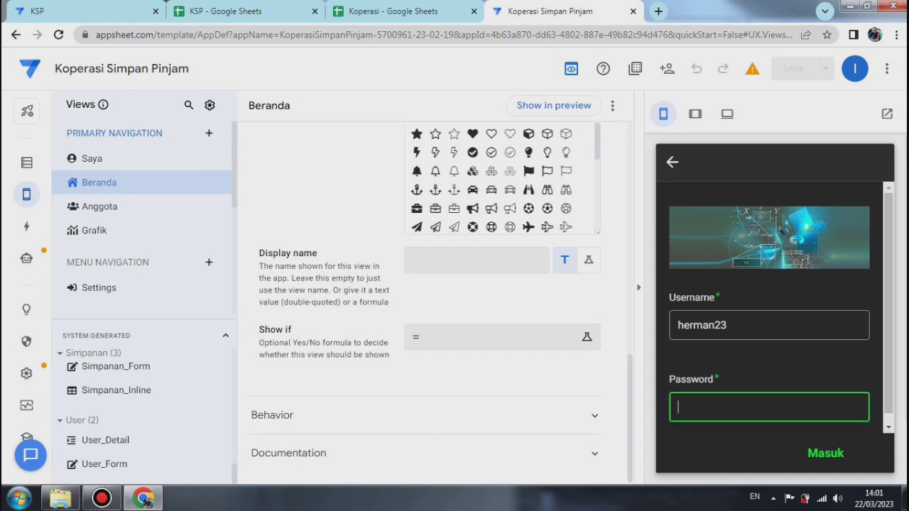
text(123456)
key(Return)
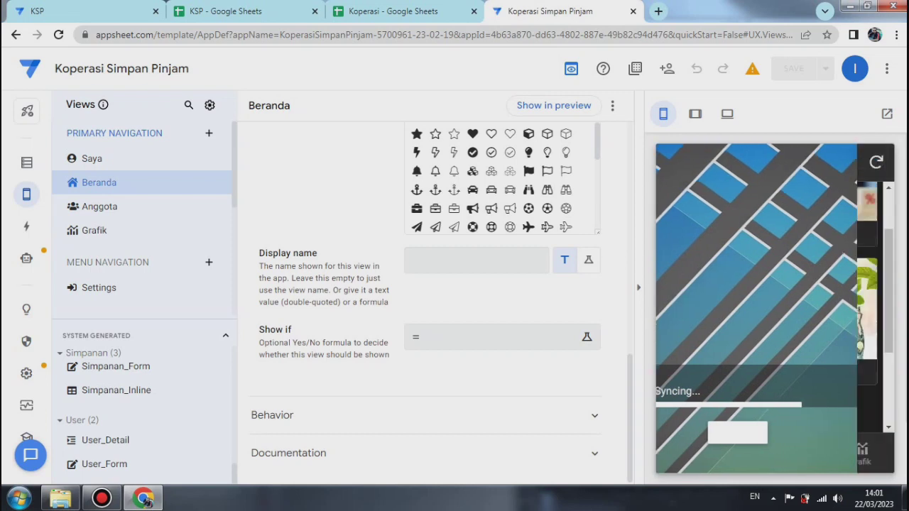
click(689, 454)
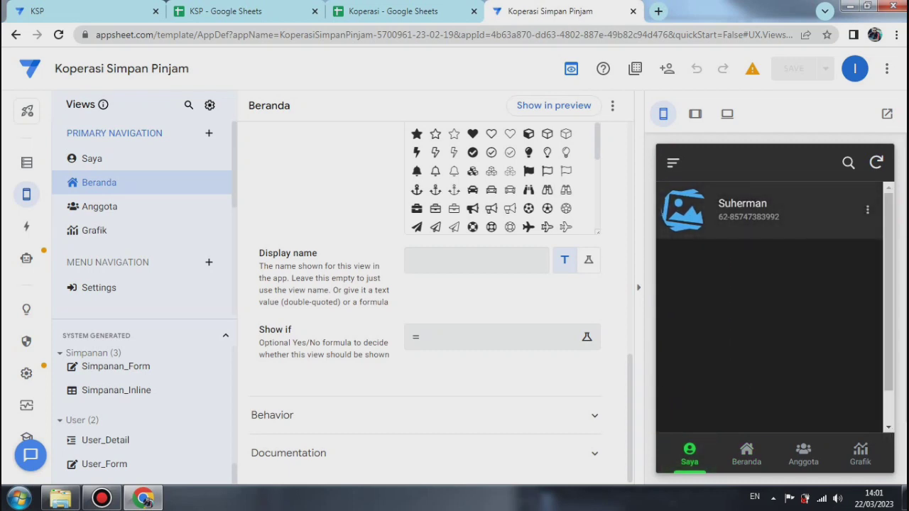
Inspect the profile's edit form without saving, check the Anggota list, then open the Data section.
click(867, 209)
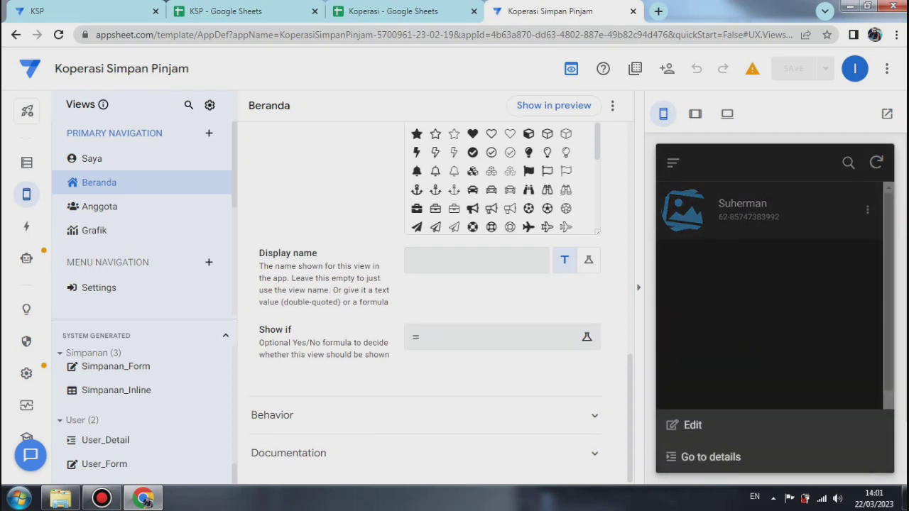
click(693, 425)
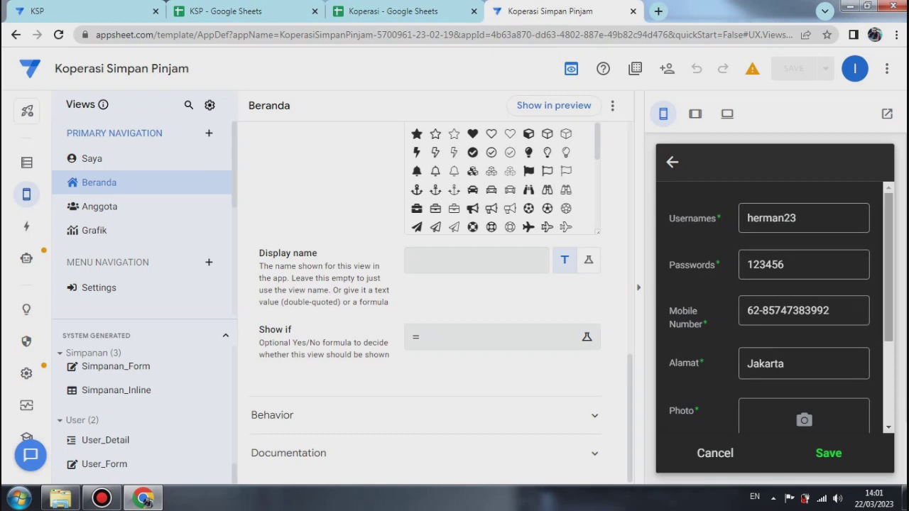
mouse_move(889, 267)
mouse_down()
mouse_move(889, 348)
mouse_move(888, 267)
mouse_up()
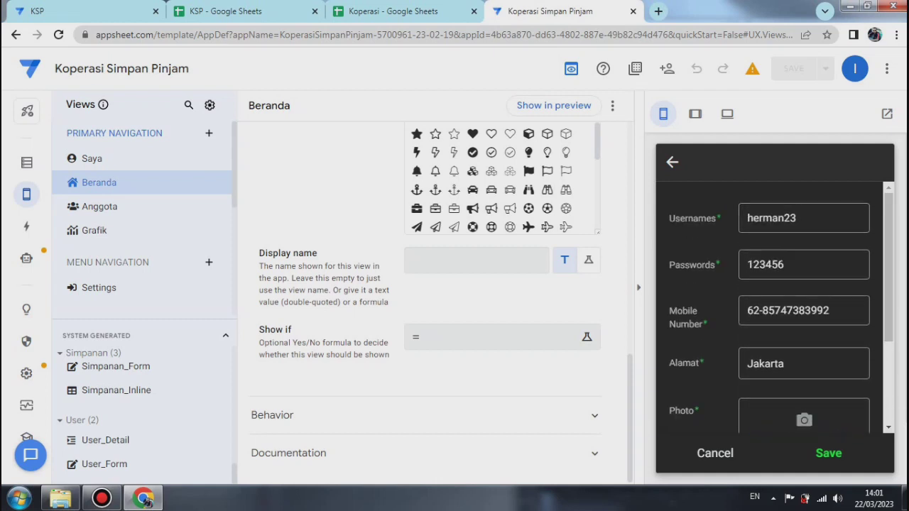
click(716, 453)
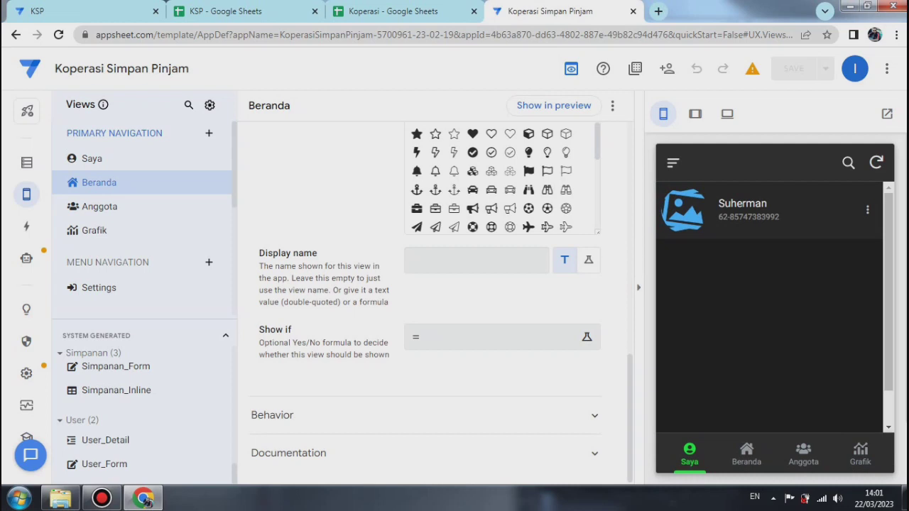
scroll(440, 301, up, 3)
click(803, 454)
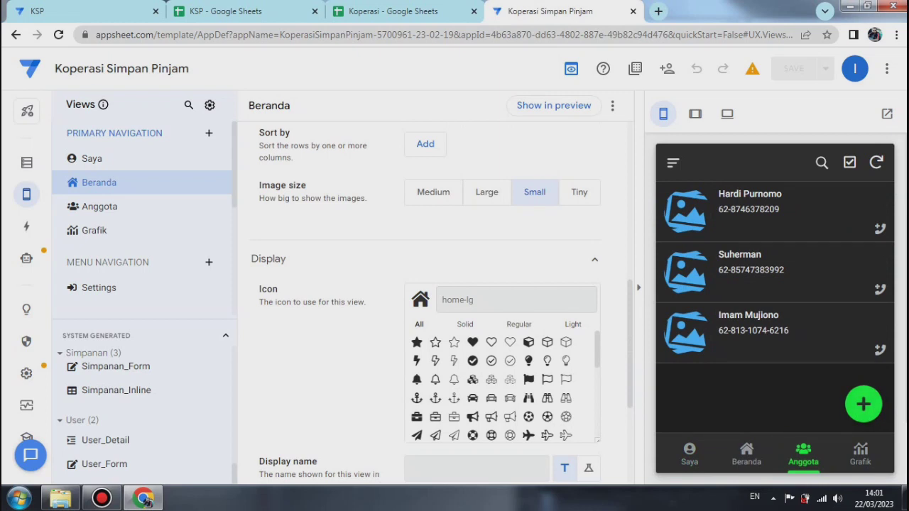
click(26, 163)
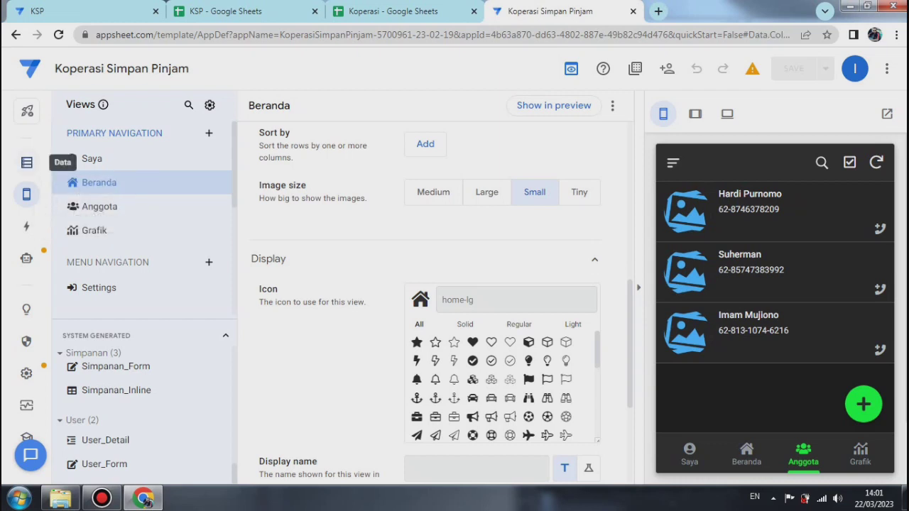